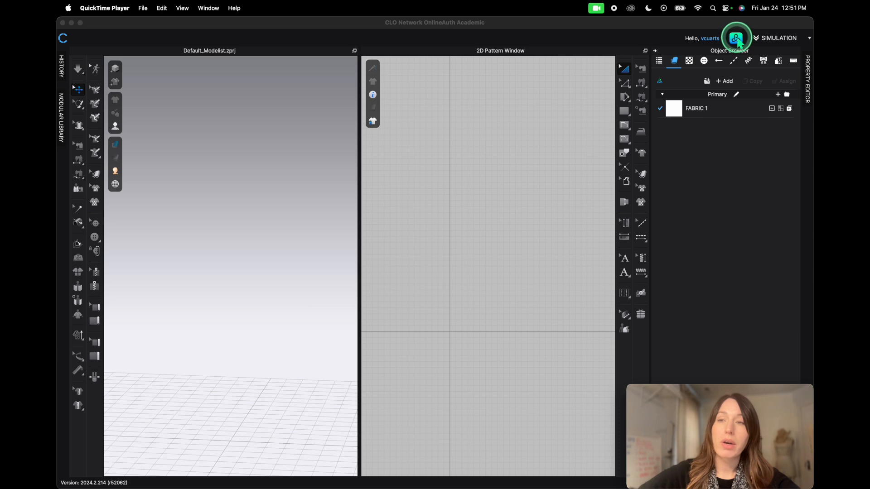
- Open the asset library and load the FV2.1_Yuna avatar from the Female avatar folder
click(737, 41)
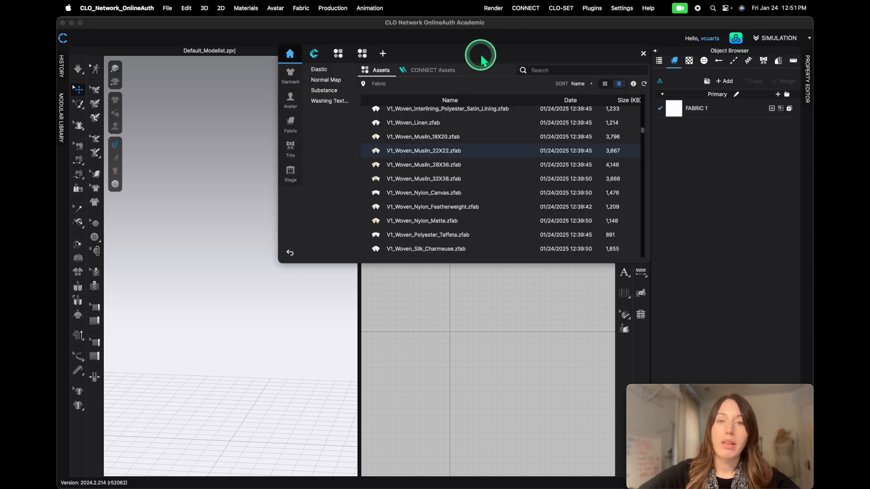
drag(480, 56, 451, 65)
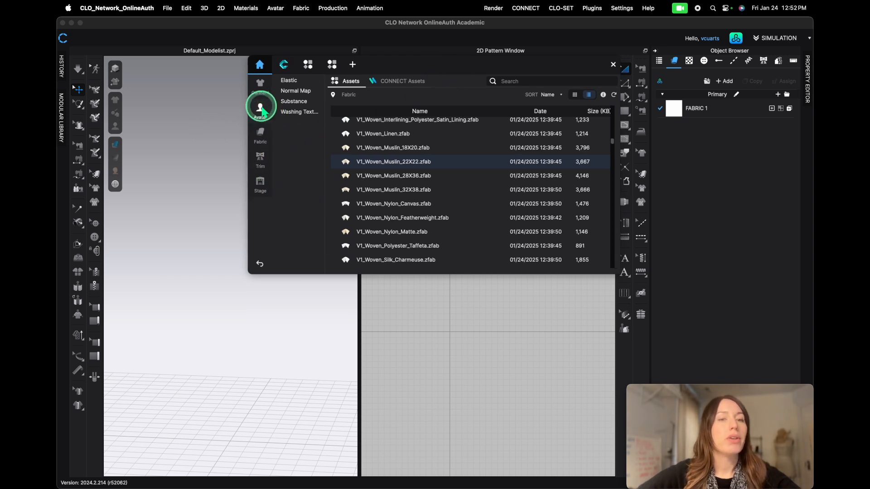
click(260, 115)
click(369, 137)
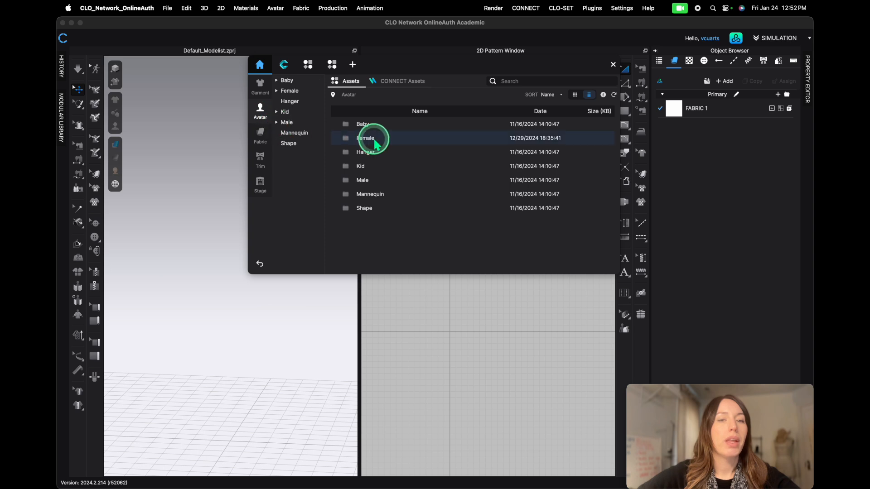
double_click(369, 138)
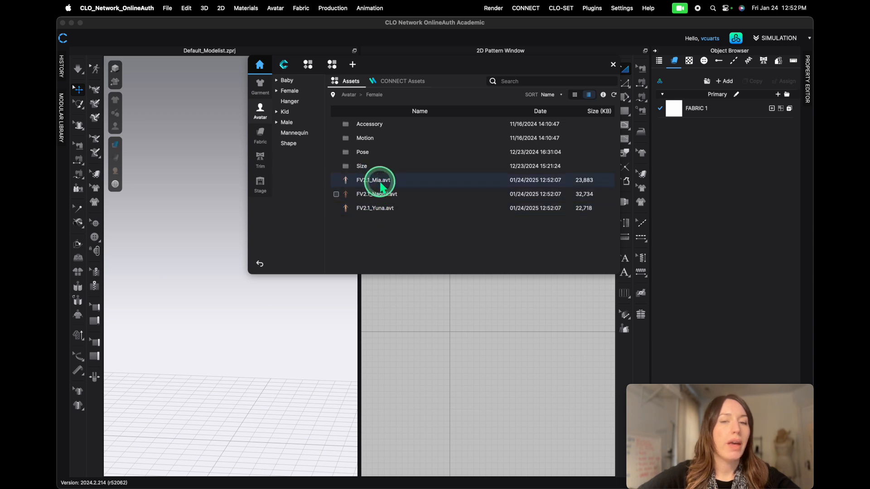
double_click(377, 209)
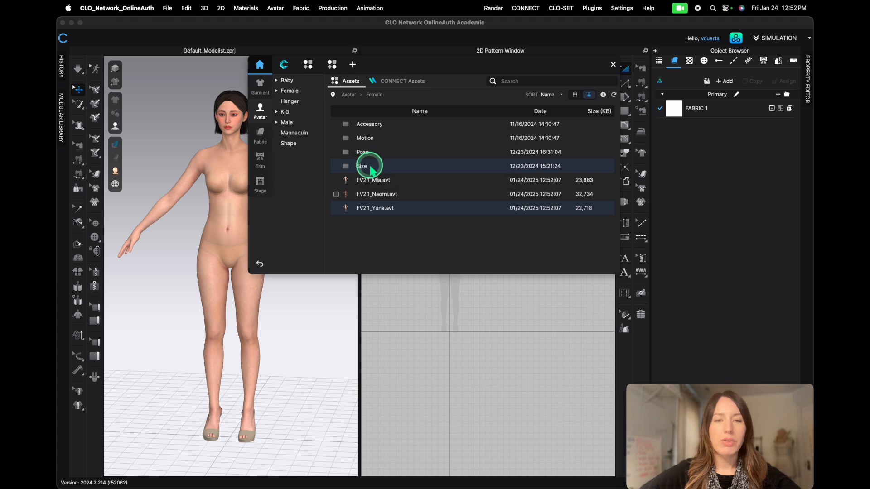
- Apply the US_ASTM_Missy_Curvy_8 size to the avatar from the Female size presets
double_click(369, 167)
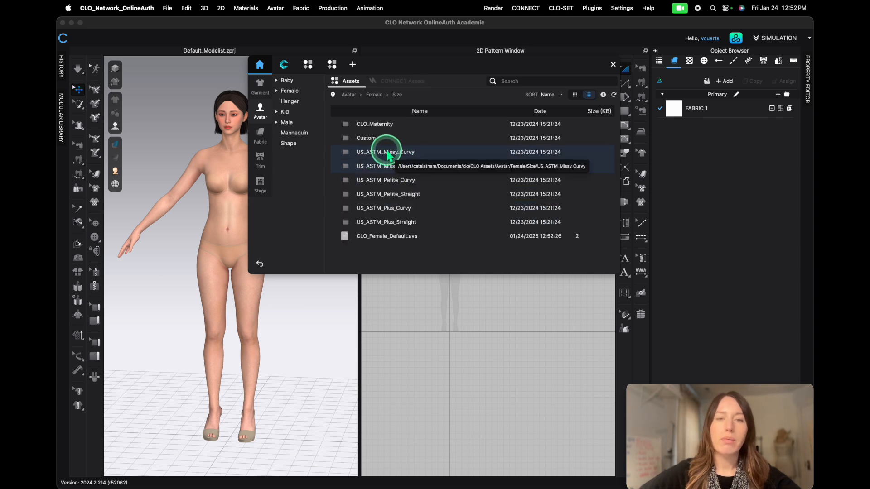
double_click(388, 153)
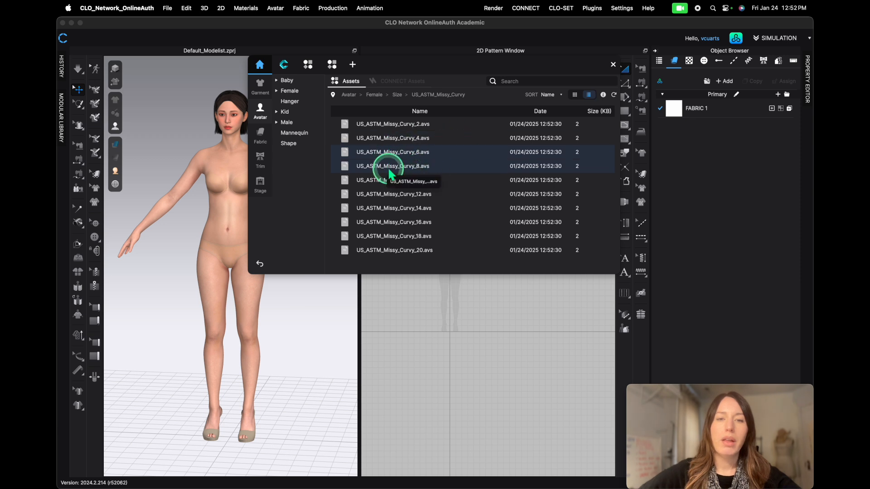
double_click(388, 166)
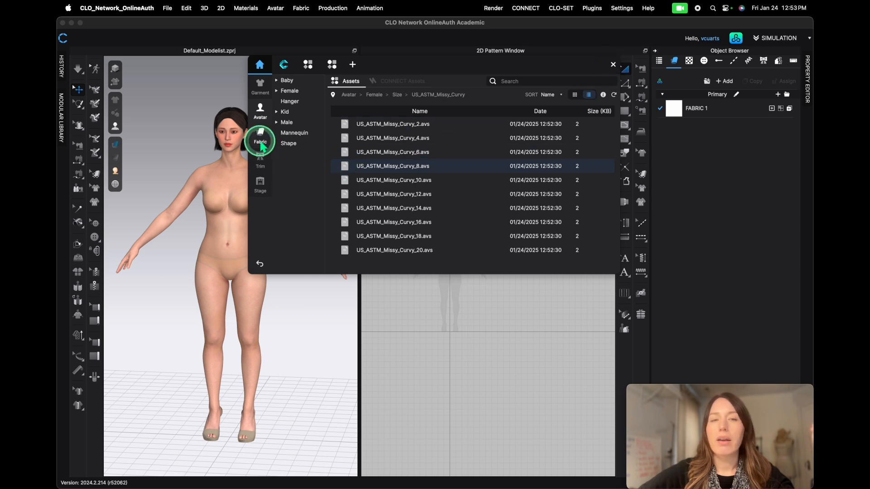
- Add the V1_Woven_Muslin_22X22 fabric from the library's fabric assets to the project
click(261, 135)
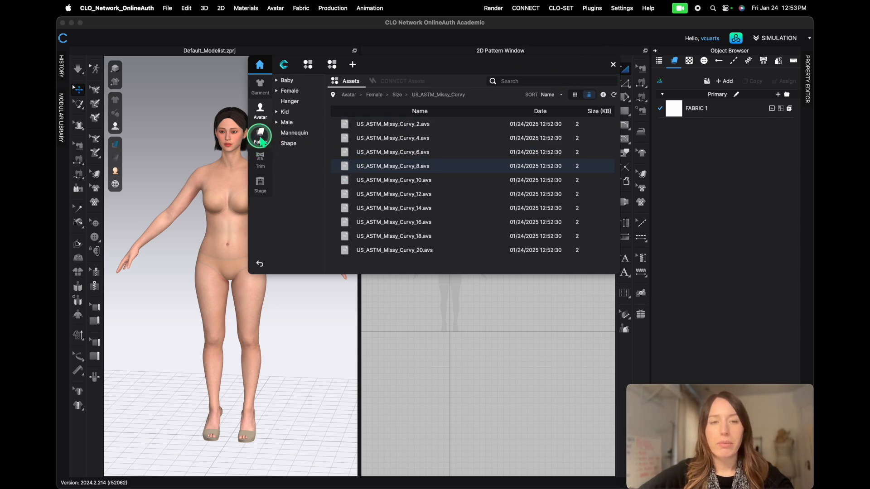
scroll(404, 219, down, 10)
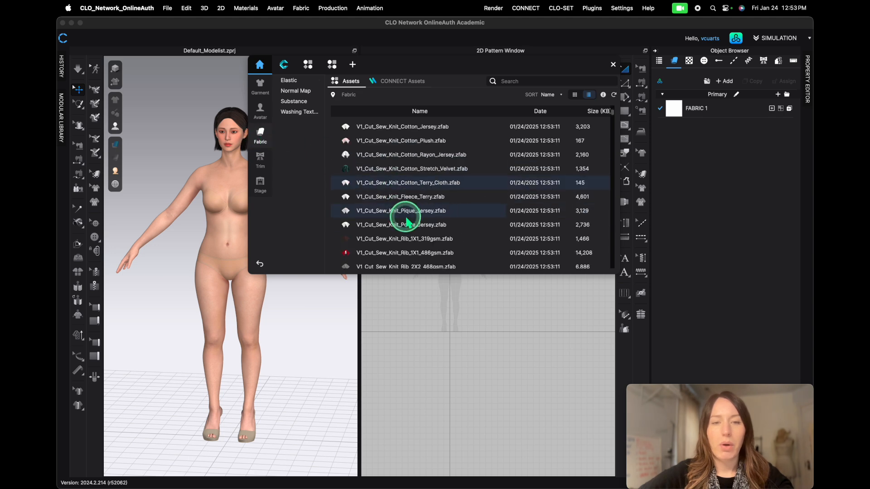
scroll(407, 220, down, 15)
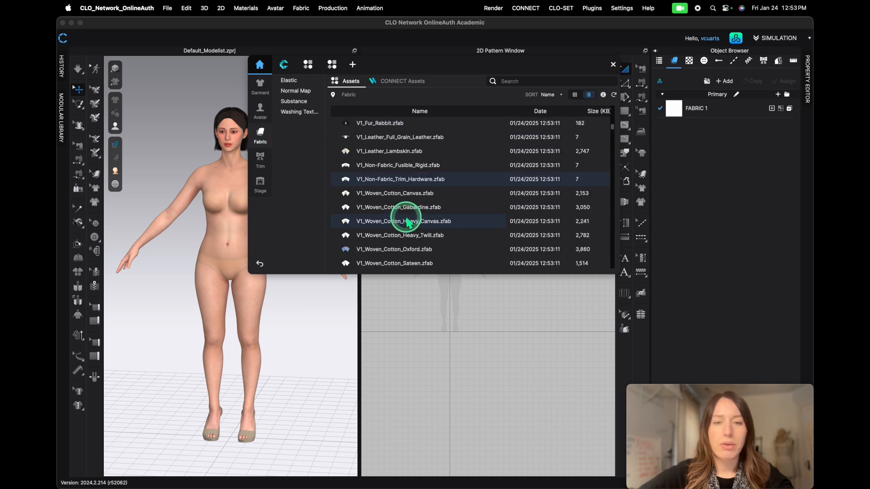
scroll(407, 221, down, 5)
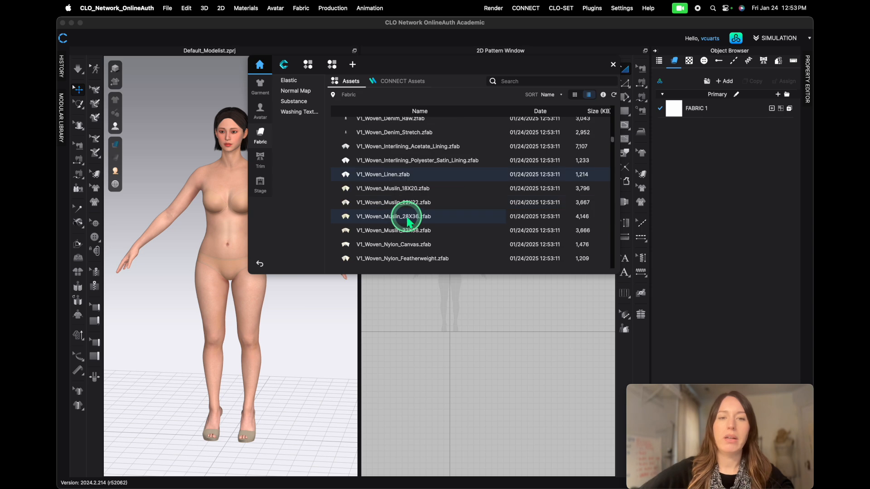
scroll(408, 221, up, 1)
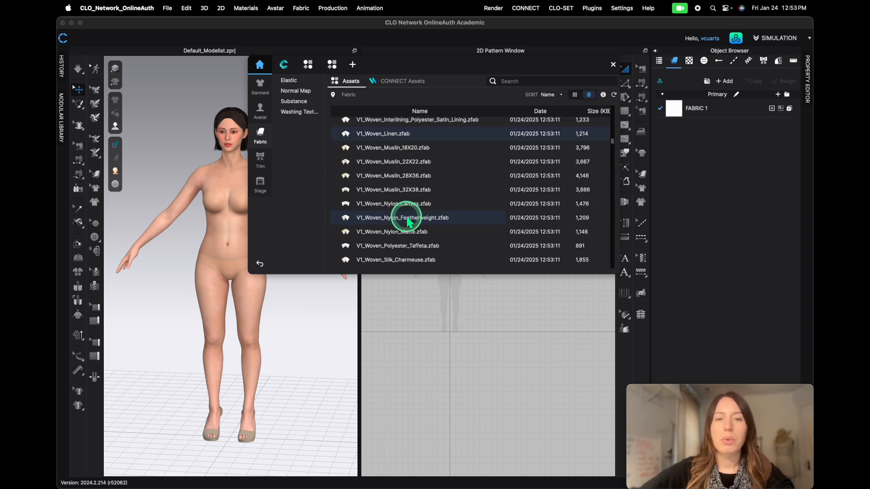
double_click(388, 164)
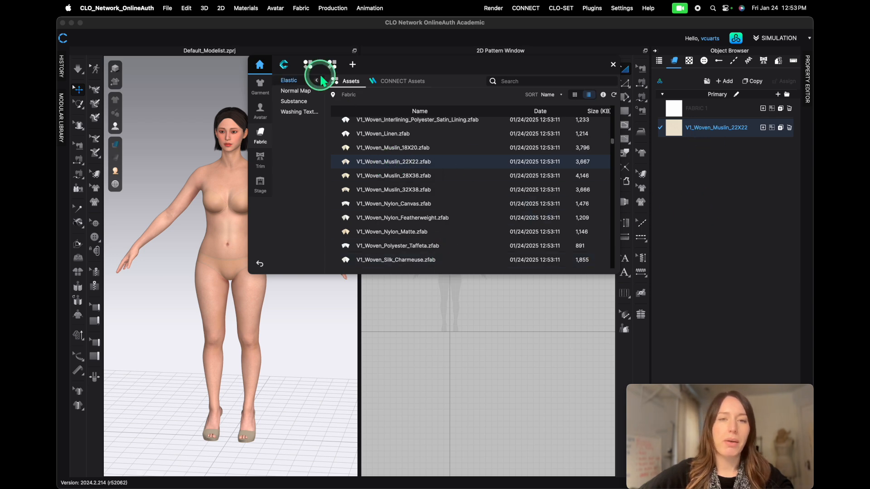
- Close the asset library and collapse the object browser panel
right_click(379, 166)
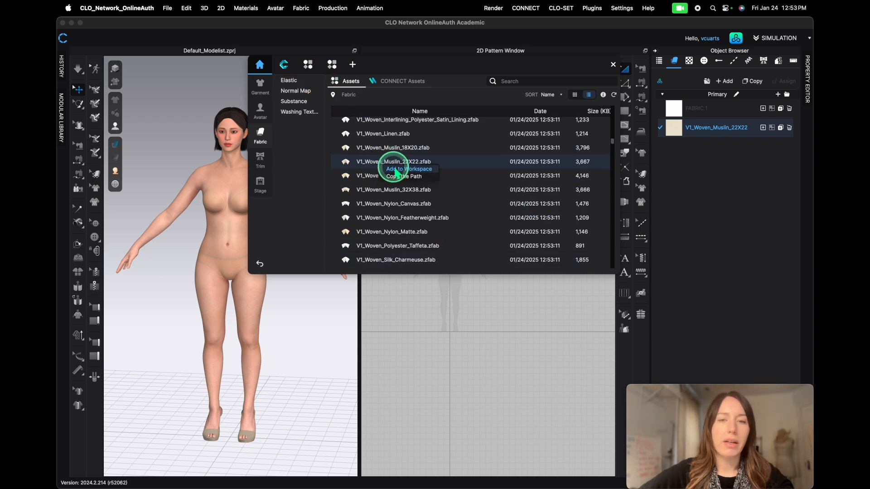
click(424, 67)
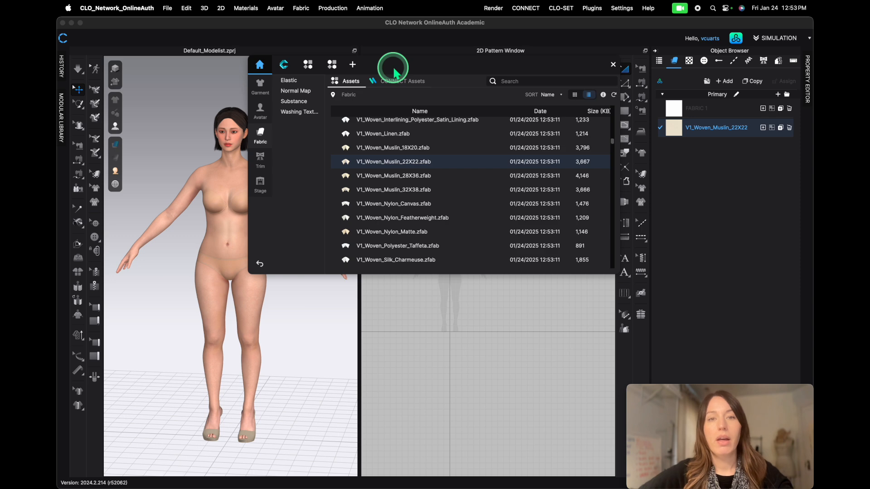
click(614, 66)
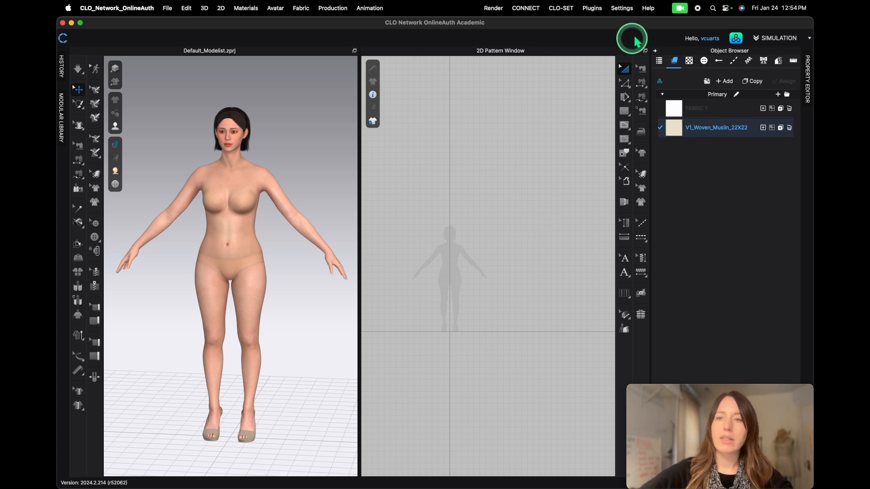
click(655, 52)
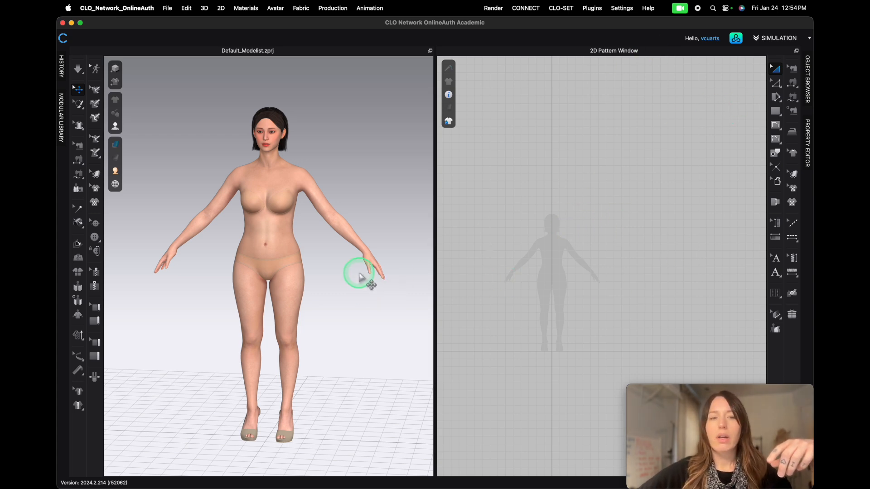
- Draw a rectangle pattern with the Rectangle tool beside the avatar's silhouette in the 2D pattern window
scroll(359, 277, down, 5)
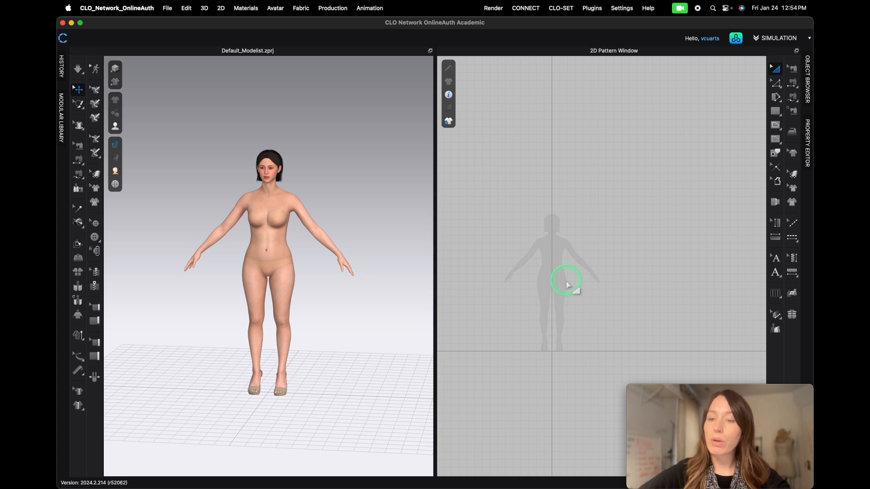
click(776, 113)
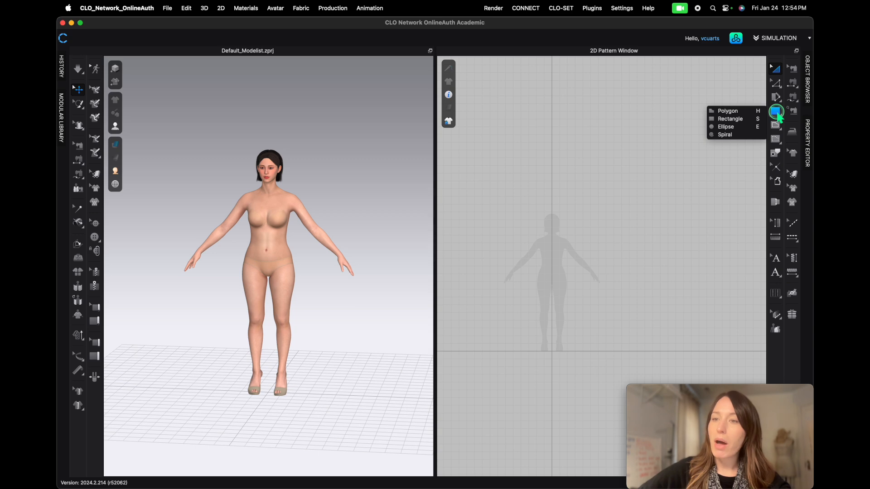
click(730, 119)
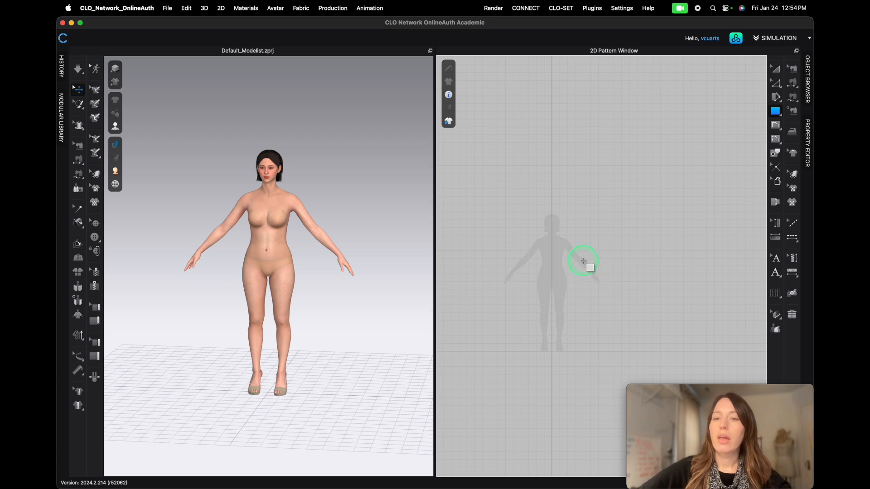
drag(565, 236, 629, 326)
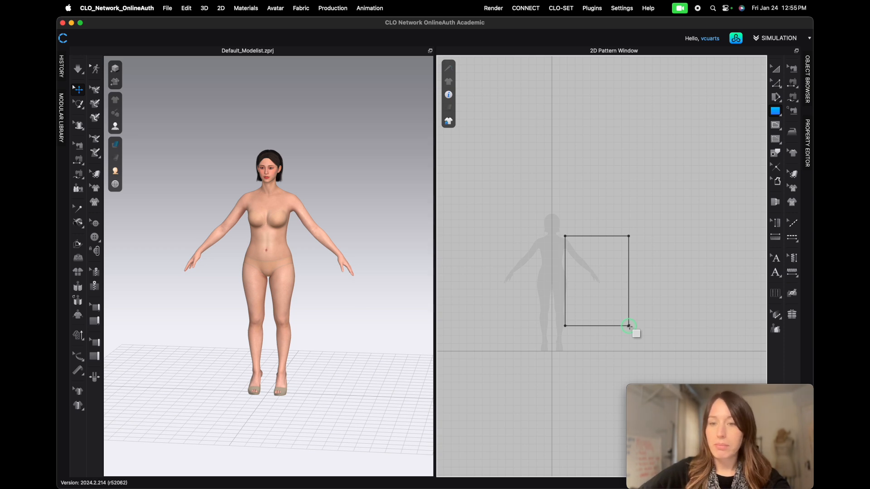
drag(628, 325, 600, 290)
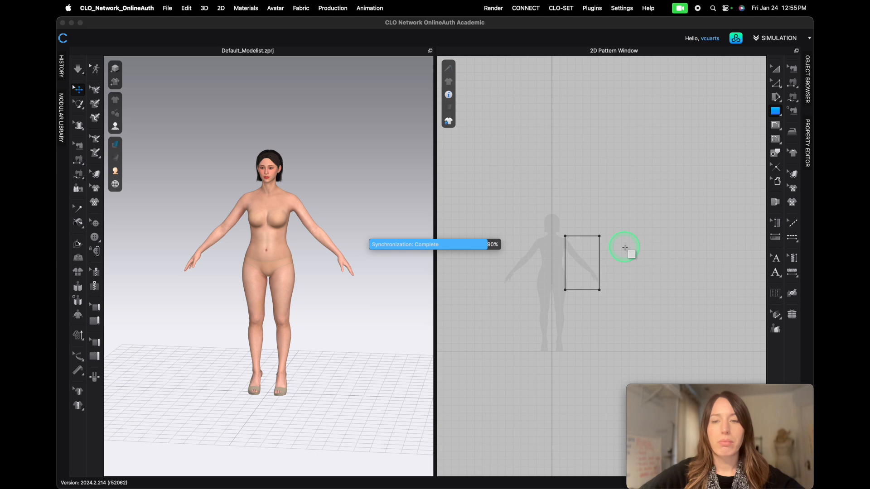
- Create a second rectangle pattern with width 30 in and height 50 in above the first one
click(544, 187)
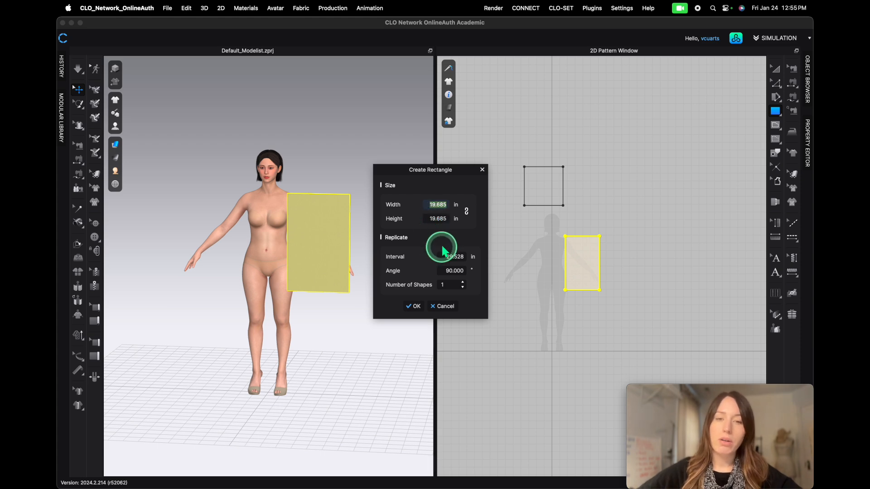
text(30)
key(Tab)
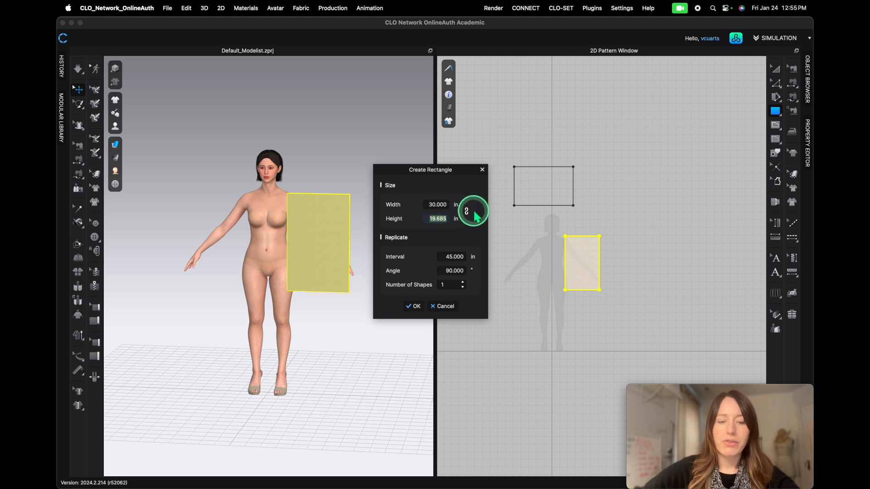
text(50)
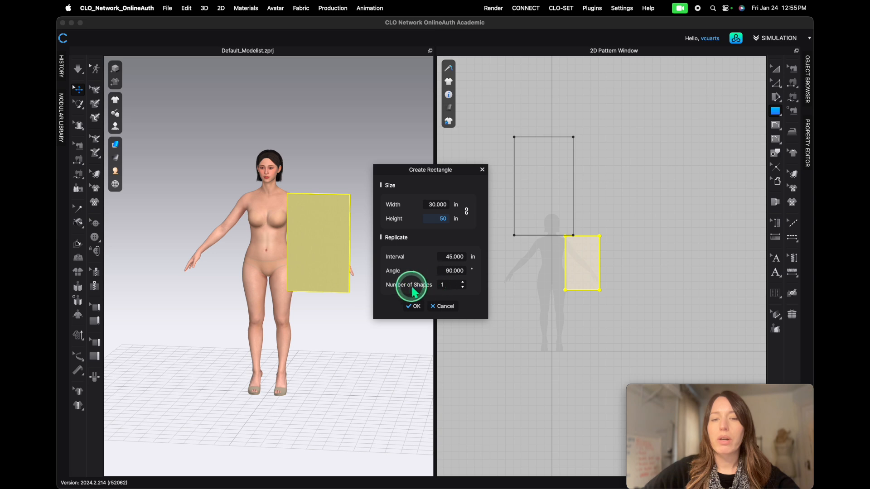
click(416, 306)
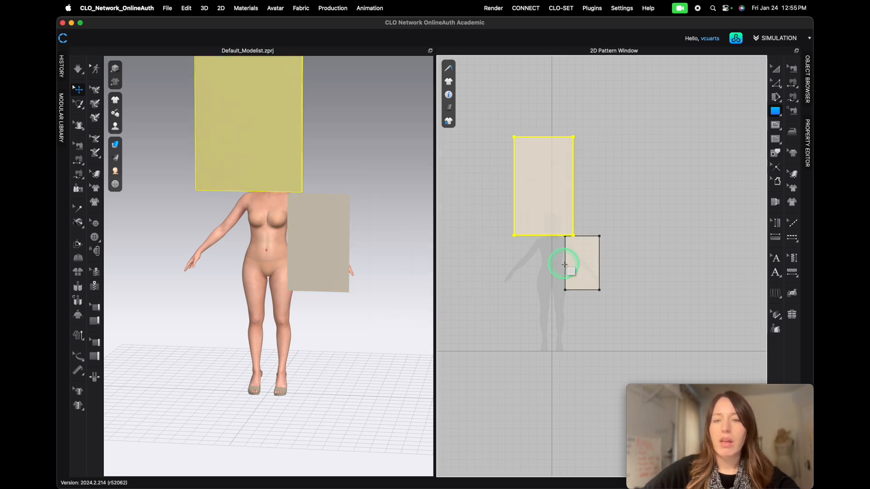
- Delete the smaller, freehand-drawn rectangle pattern
click(590, 269)
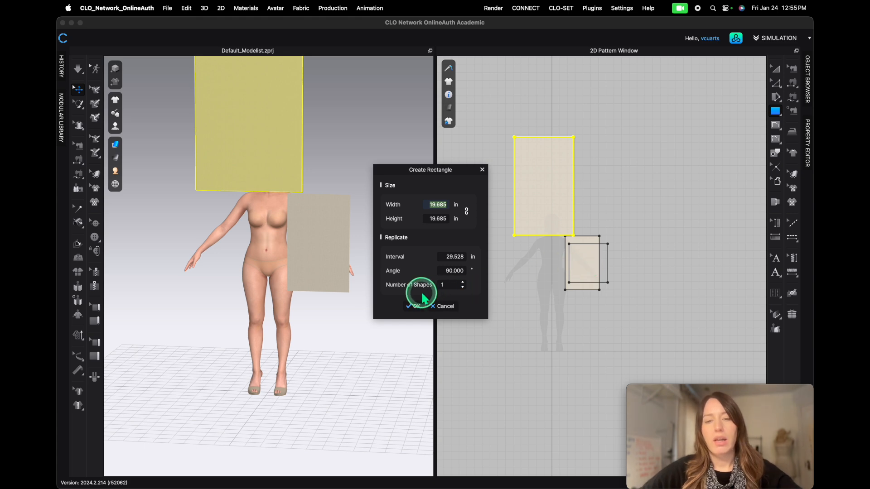
click(444, 305)
key(a)
click(591, 271)
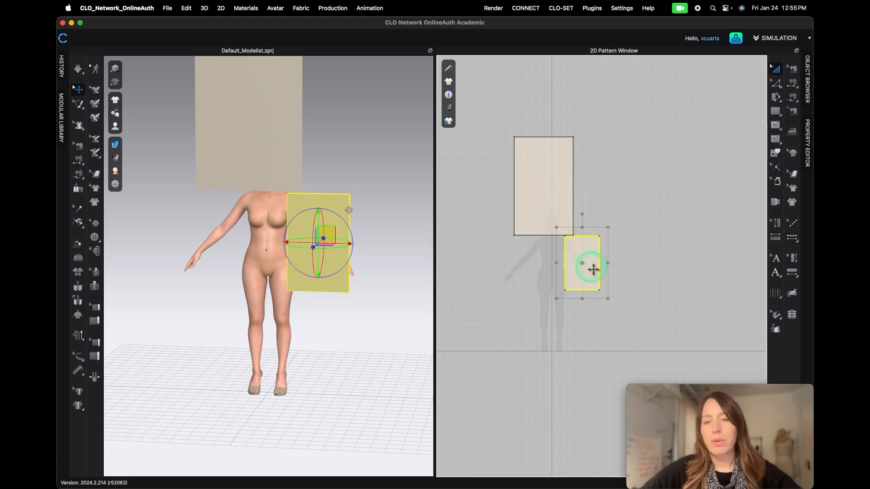
key(Delete)
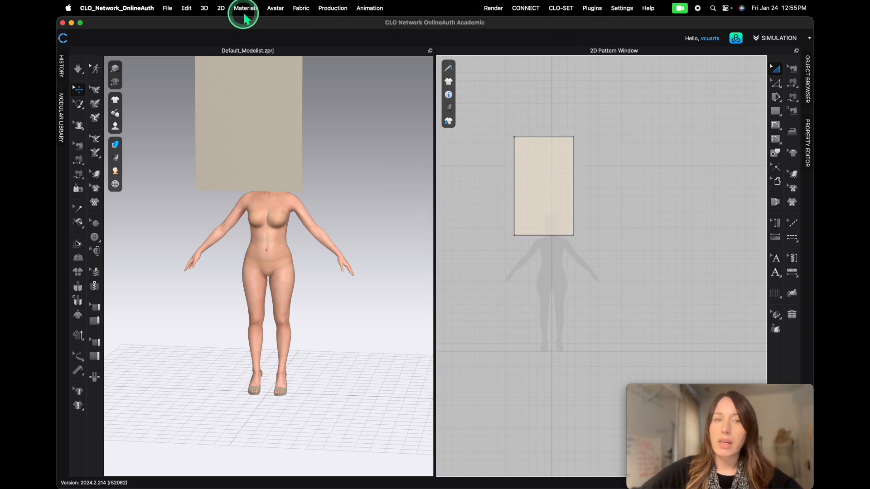
- Open User Settings and review the unit system option in the user interface settings
click(623, 14)
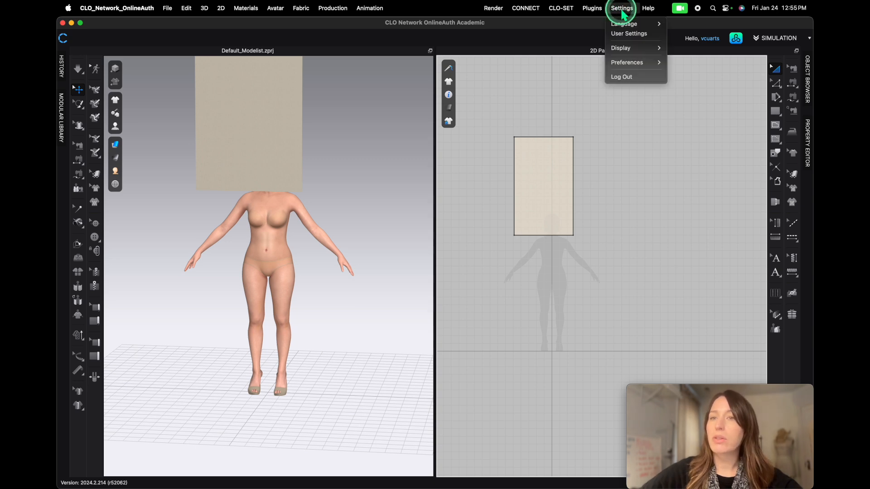
click(630, 35)
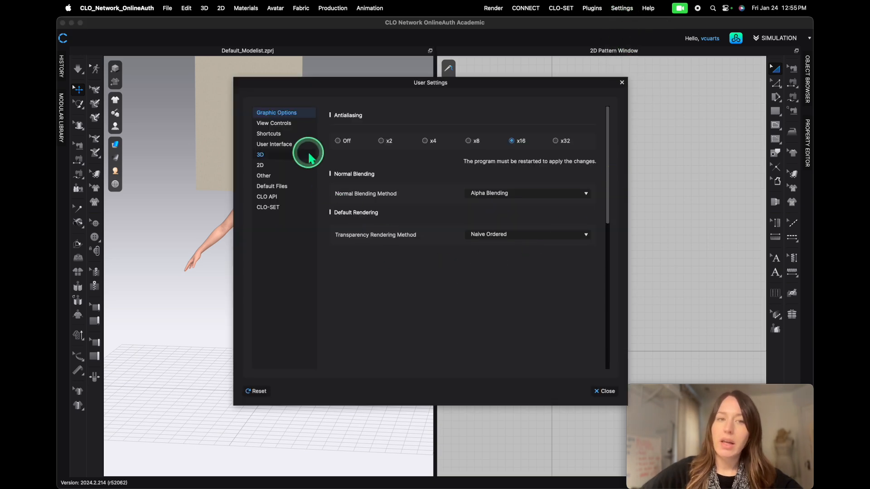
click(280, 145)
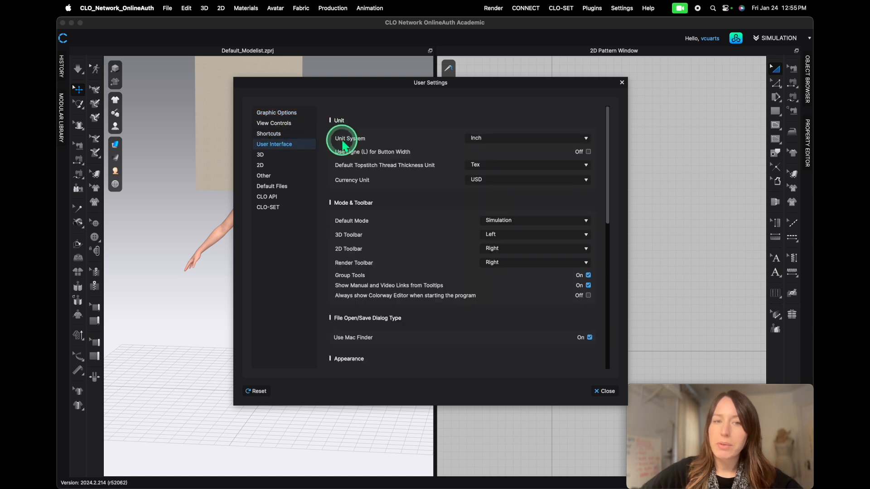
click(505, 144)
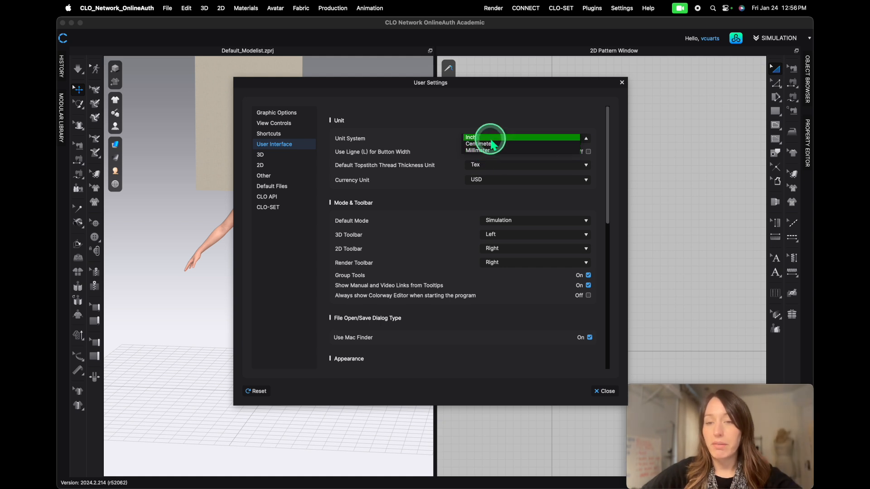
click(605, 388)
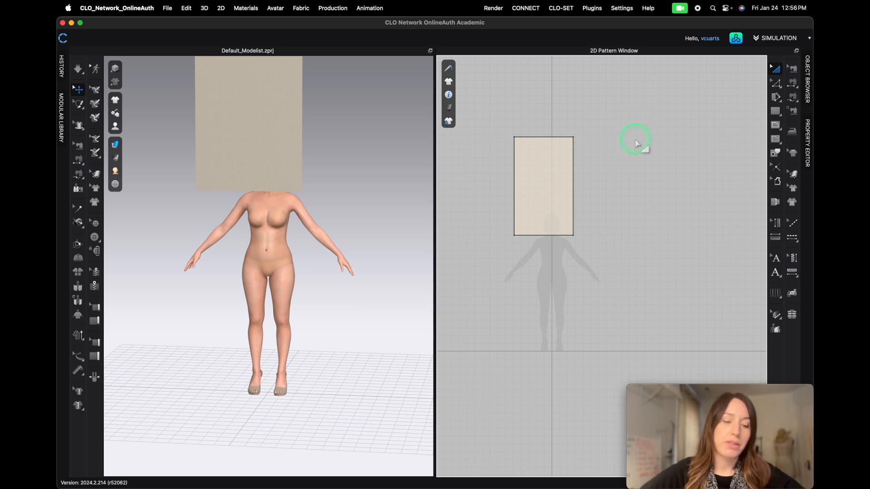
- Try resizing the rectangle pattern with the Transform Pattern tool, then undo the resizing
click(776, 72)
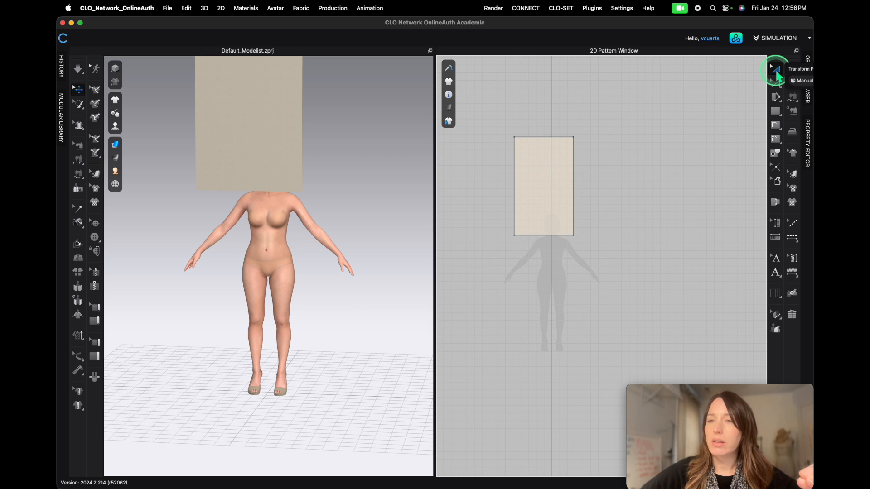
click(567, 176)
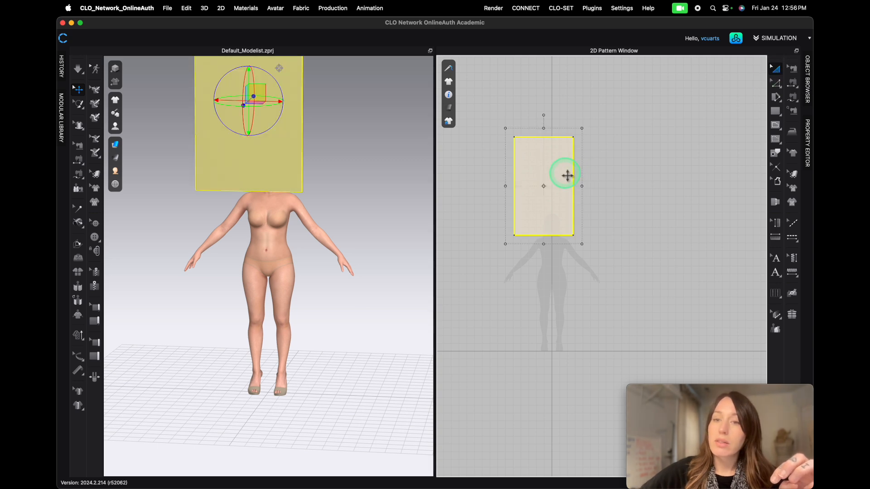
drag(496, 117, 725, 267)
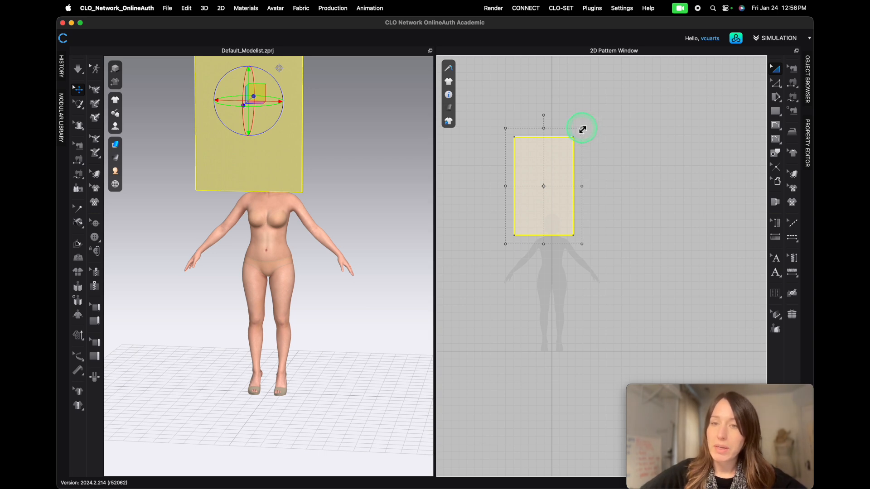
mouse_move(583, 130)
mouse_down()
mouse_move(610, 109)
mouse_move(580, 122)
mouse_move(581, 132)
mouse_move(587, 120)
mouse_up()
mouse_move(588, 183)
mouse_down()
mouse_move(608, 178)
mouse_move(598, 182)
mouse_up()
drag(554, 121, 553, 109)
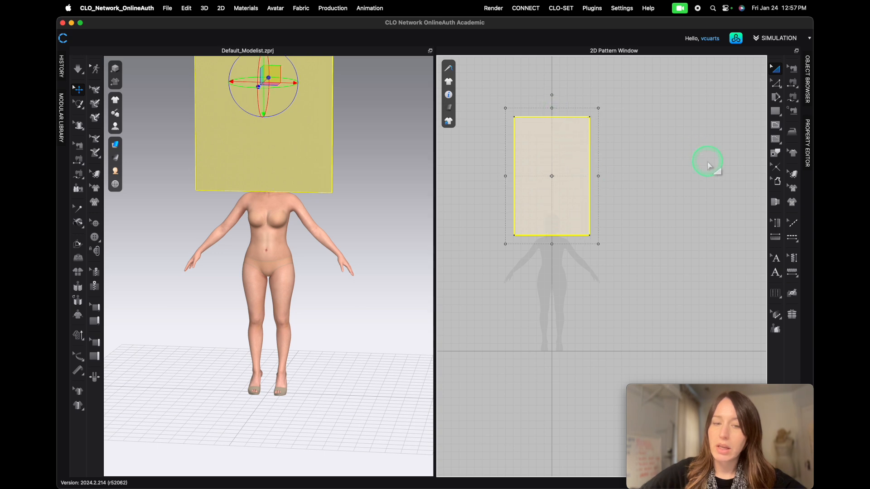
key(super+z)
key(super+z)
key(super+z)
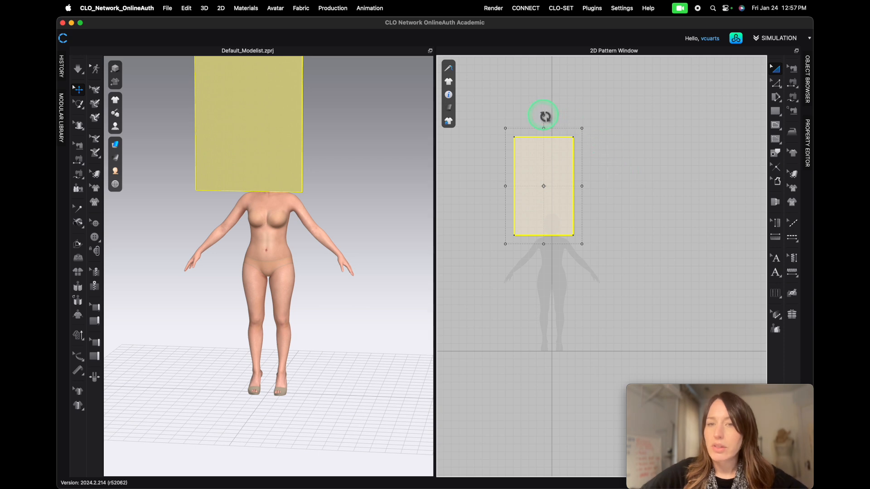
mouse_move(545, 116)
mouse_down()
mouse_move(561, 121)
mouse_move(545, 117)
mouse_up()
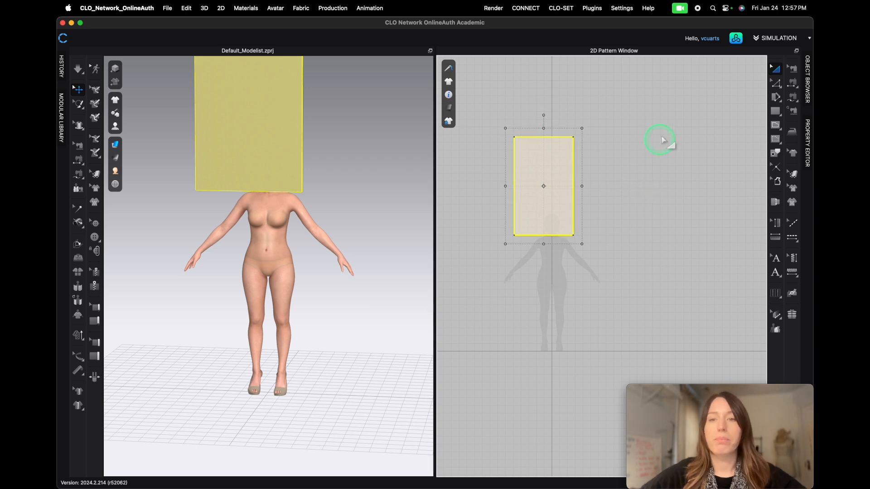
- Try reshaping the pattern's corner and right edge with the Edit Pattern tool, then undo those edits
click(775, 83)
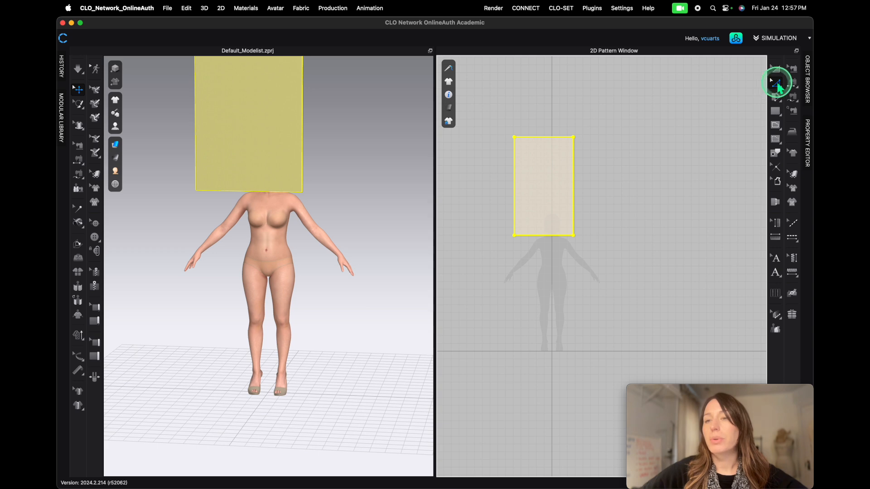
click(616, 238)
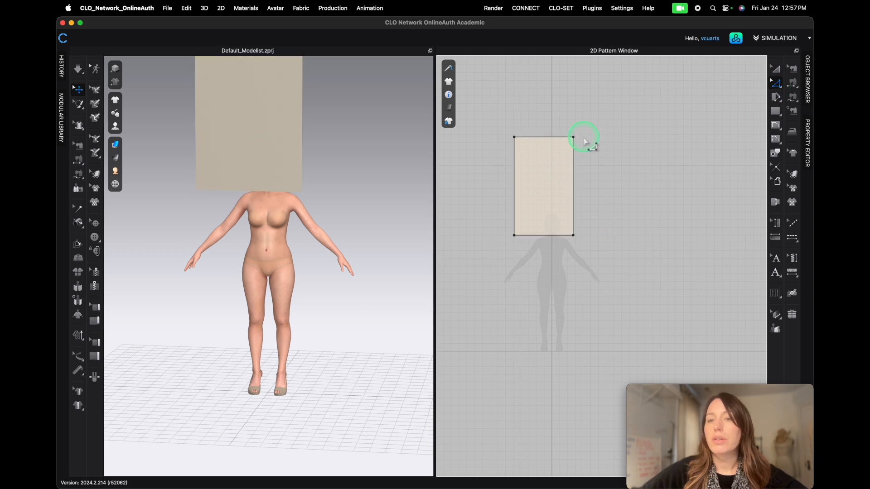
drag(574, 138, 600, 131)
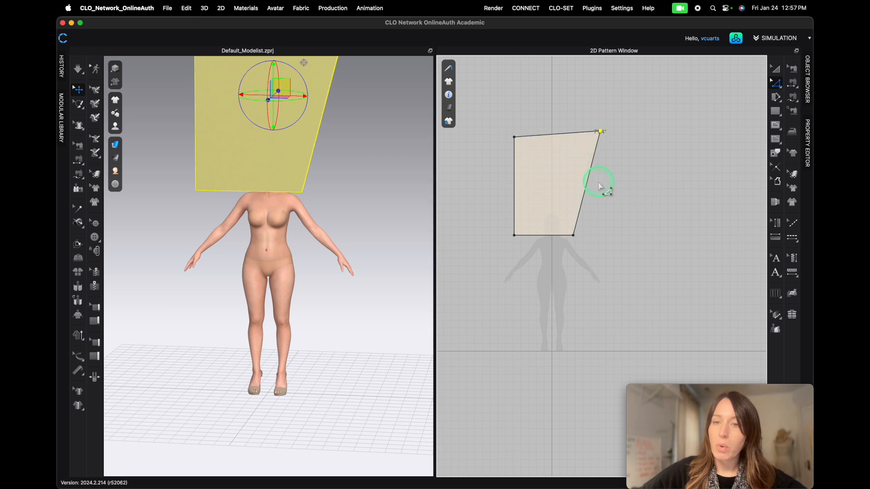
drag(589, 191, 611, 196)
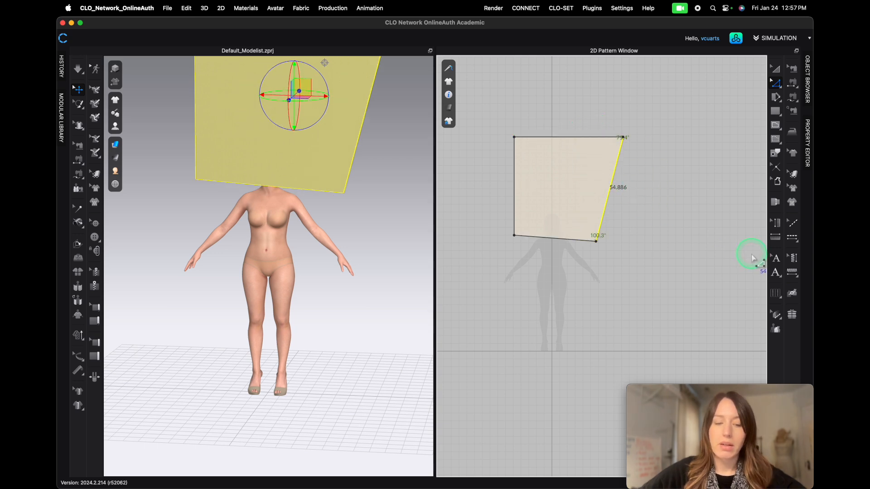
key(super+z)
key(super+z)
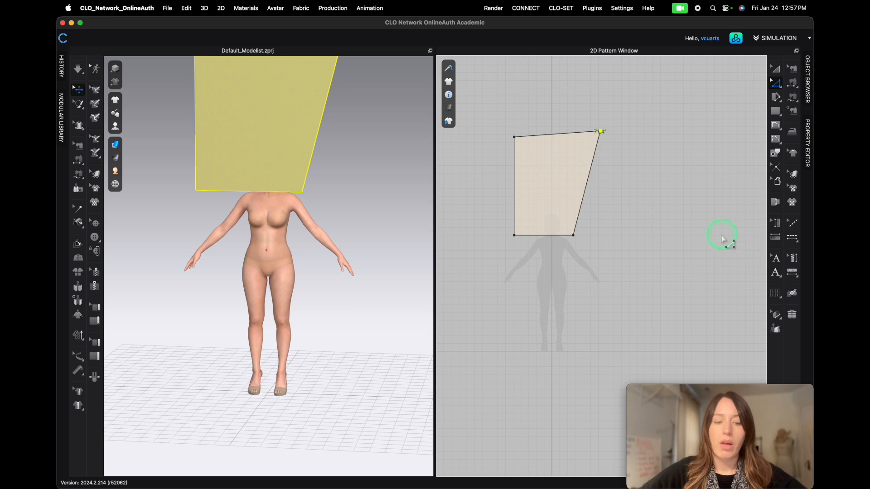
key(super+z)
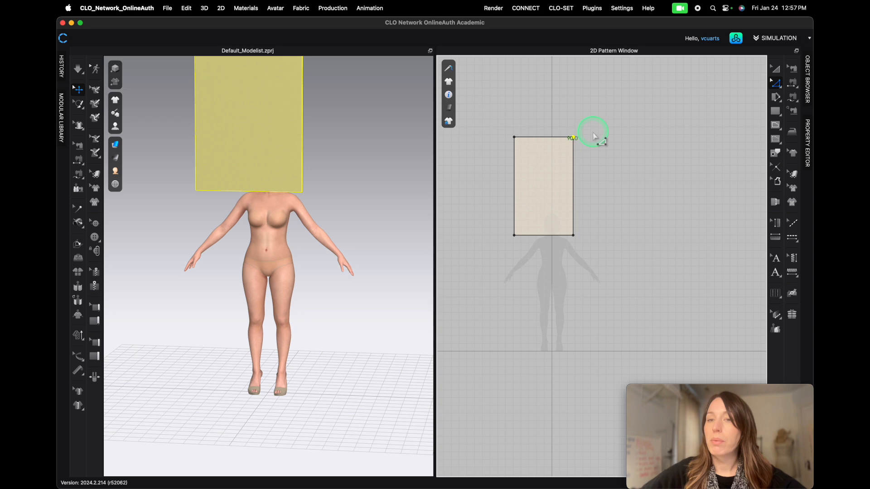
- Try pulling the pattern's top edge upward into a curve with Edit Pattern, then undo it
click(777, 85)
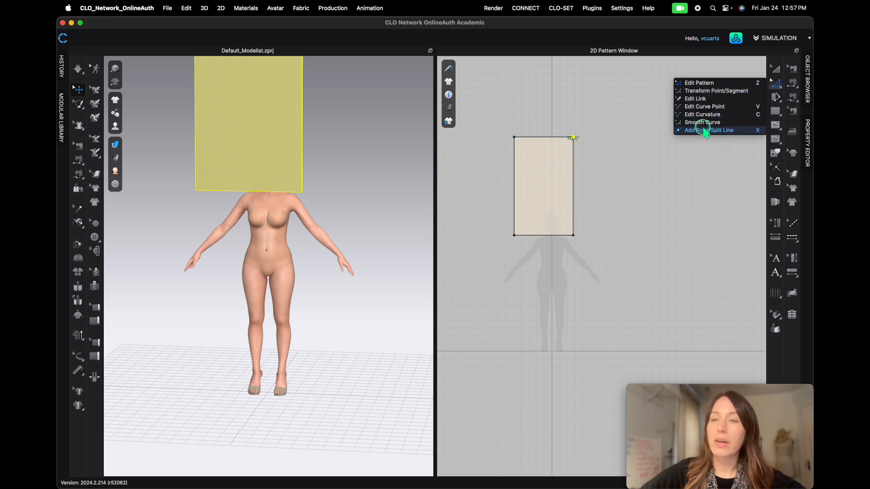
click(703, 83)
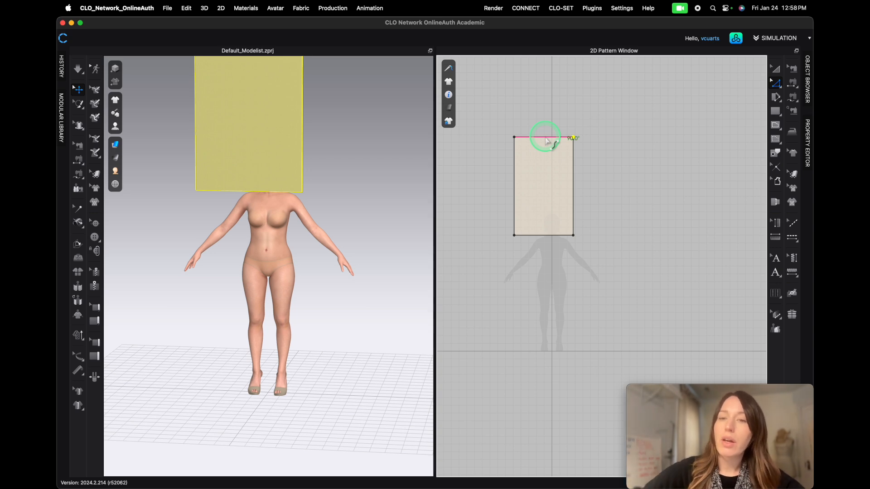
click(547, 138)
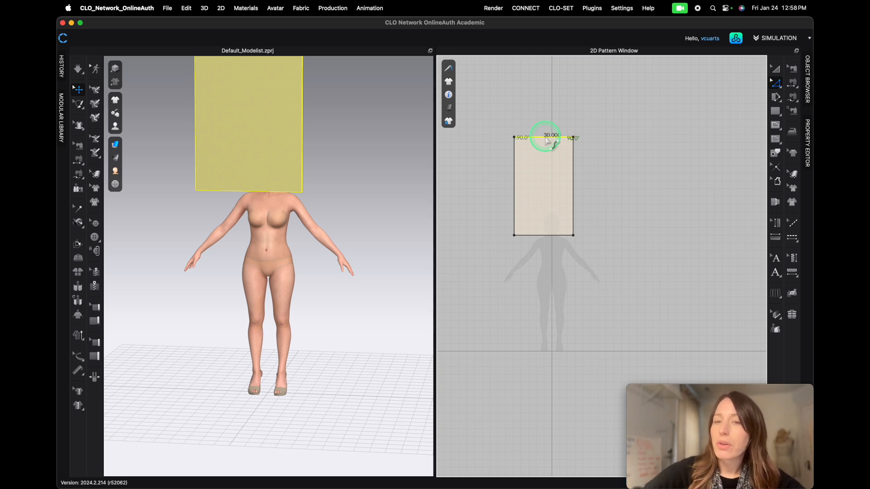
drag(547, 140, 546, 121)
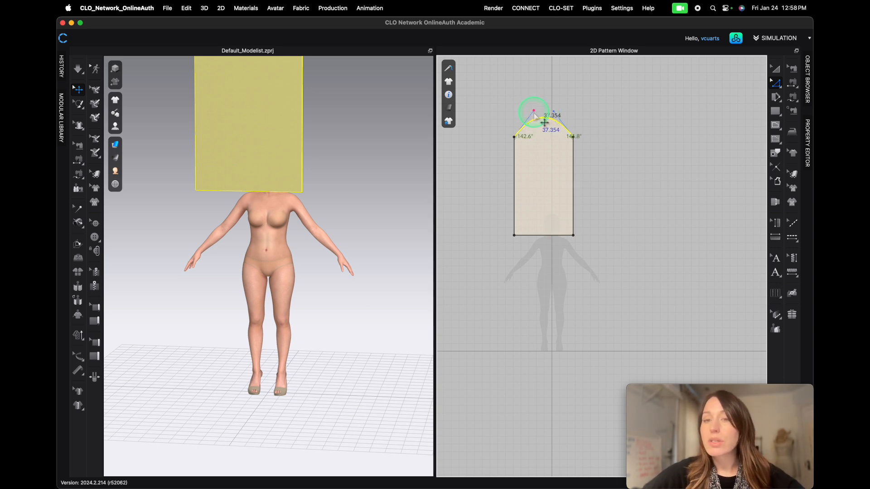
drag(534, 112, 542, 179)
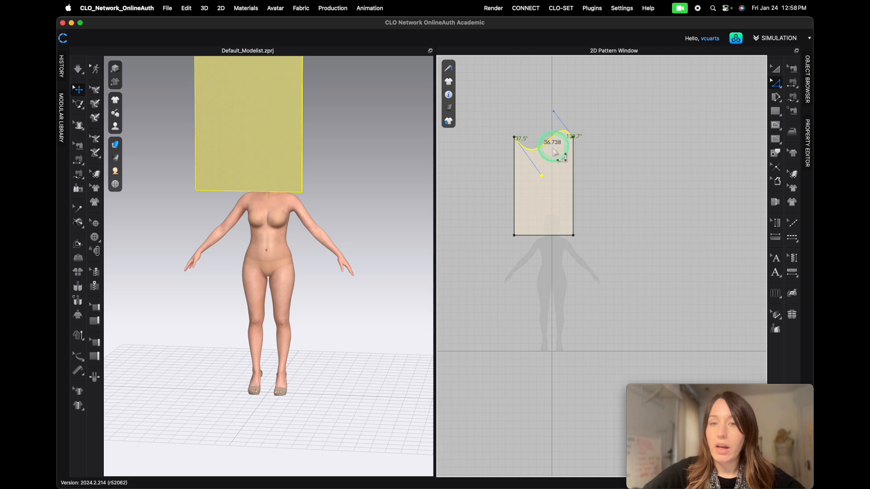
key(super+z)
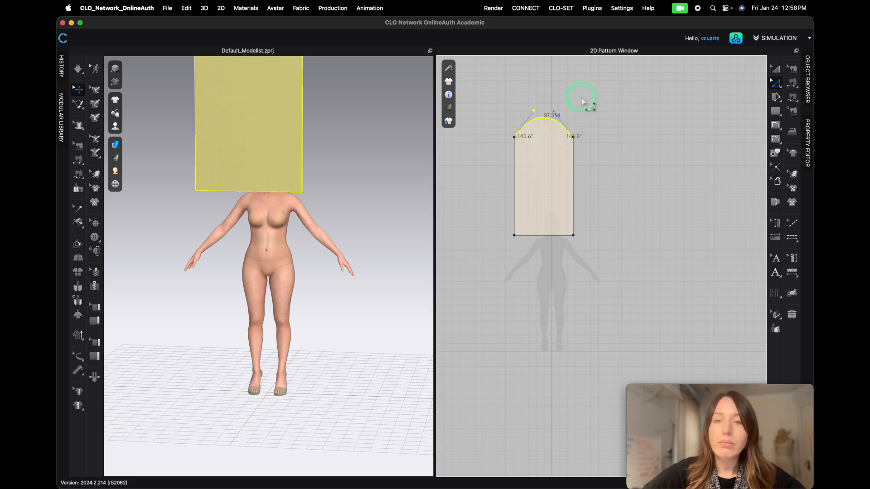
key(super+z)
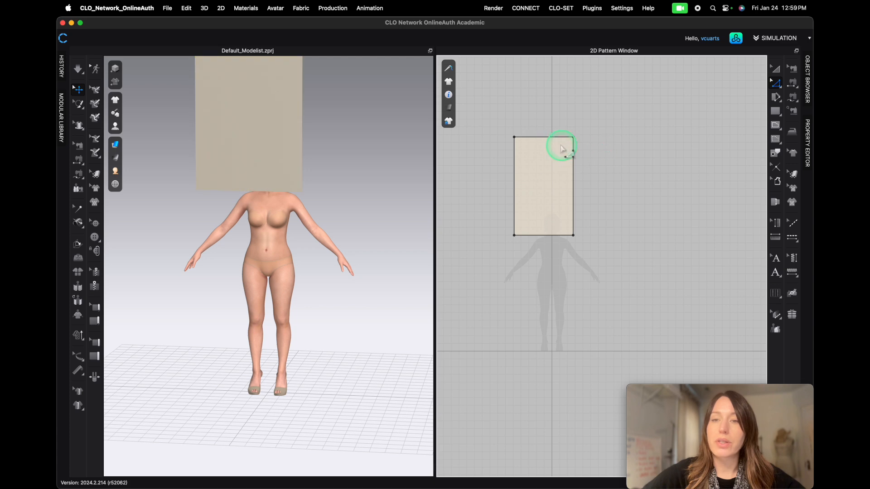
- Copy and paste the rectangle pattern, placing it to the right of the avatar's silhouette
key(a)
click(551, 192)
key(super+c)
key(super+v)
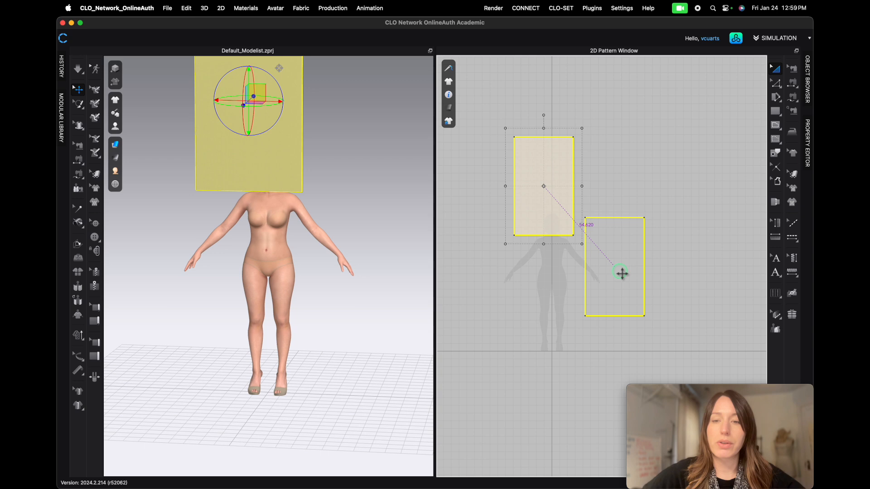
click(621, 273)
drag(631, 256, 622, 271)
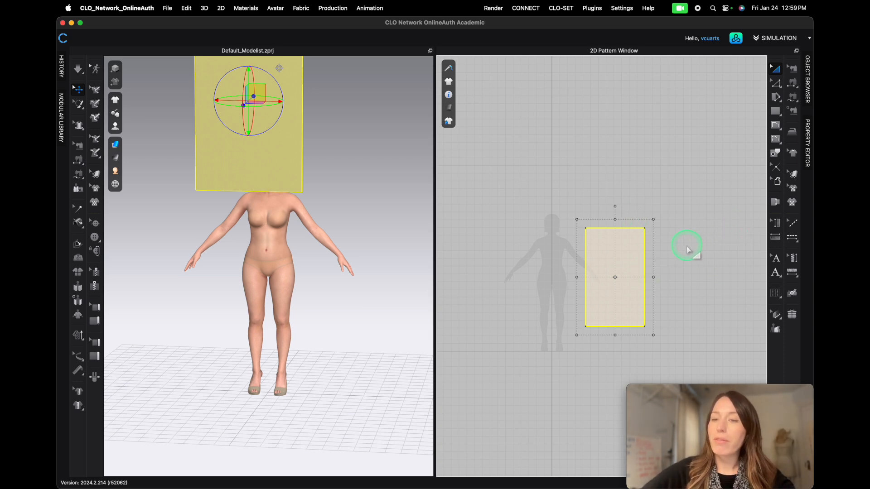
- Switch the layout so only the 2D Pattern Window fills the workspace
scroll(687, 247, up, 4)
middle_drag(680, 264, 710, 180)
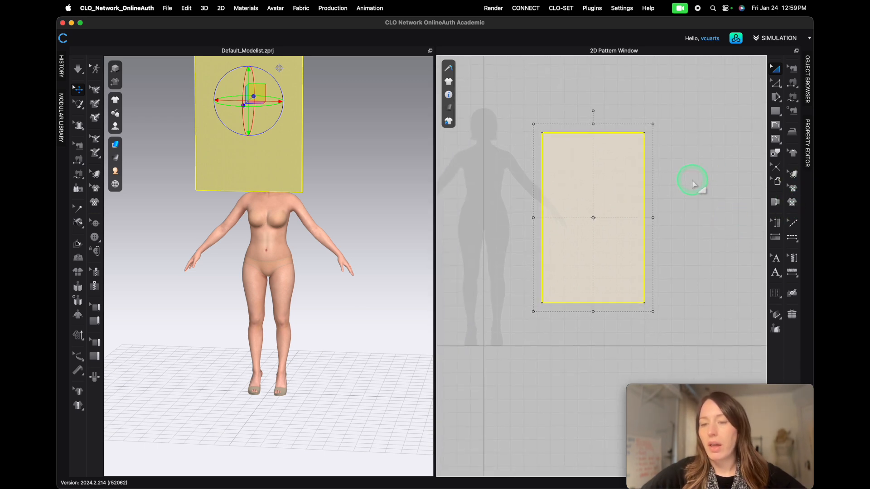
drag(676, 23, 496, 32)
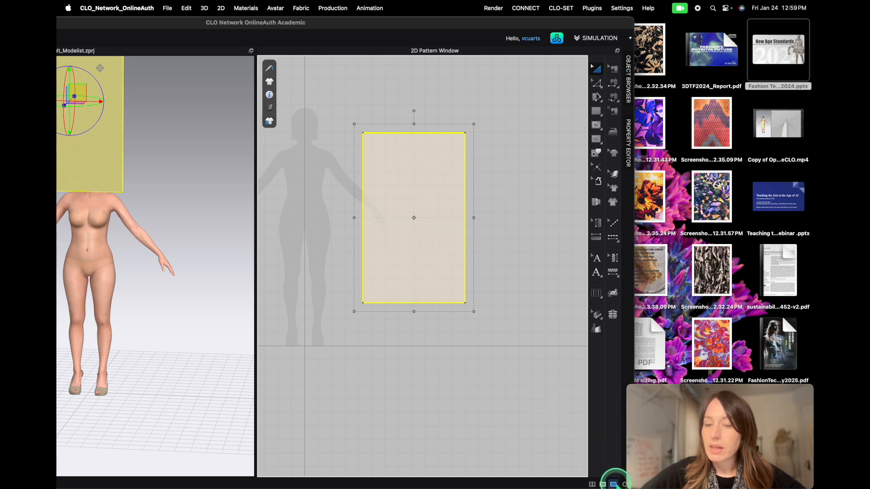
click(612, 484)
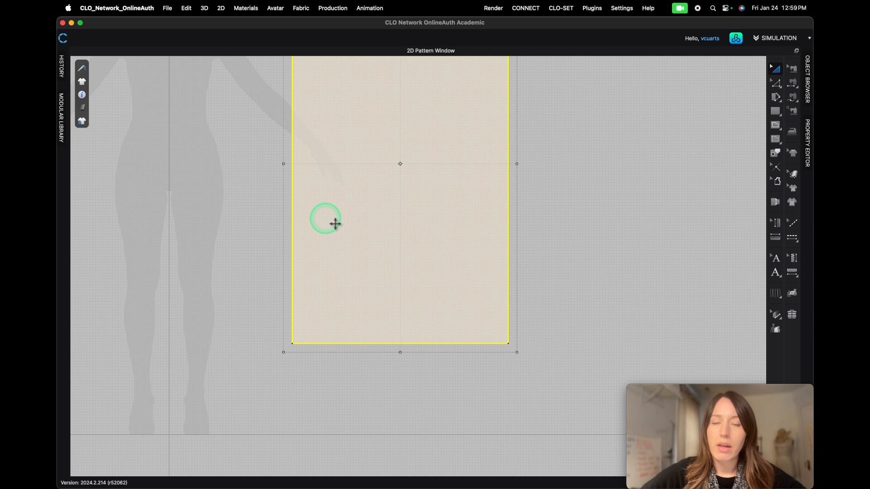
- Add the HipFoundation.png graphic onto the center of the rectangle pattern
scroll(435, 178, down, 3)
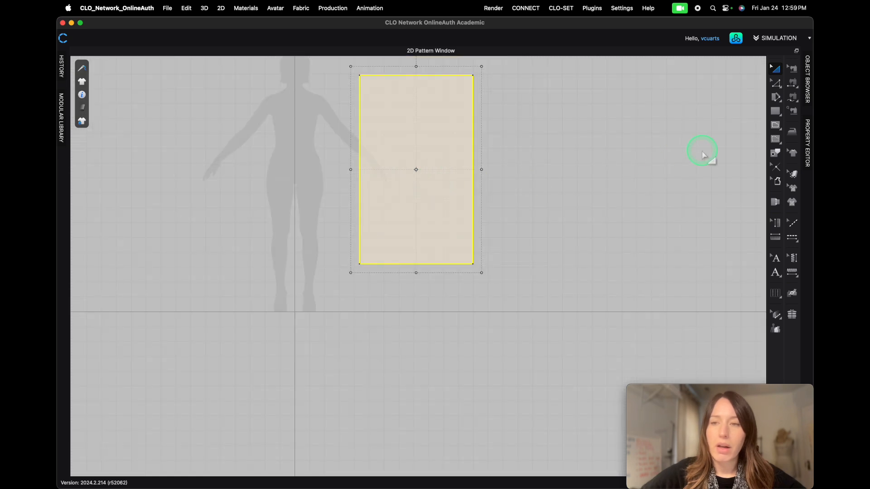
middle_drag(557, 177, 553, 243)
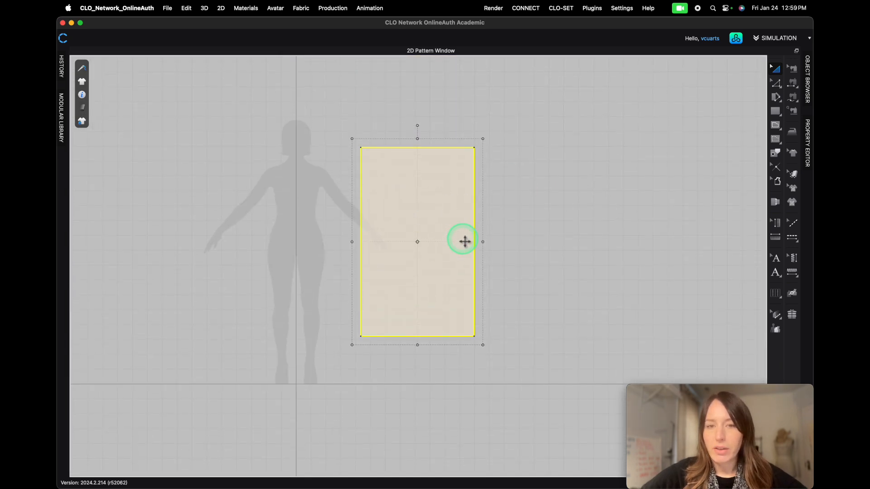
click(793, 205)
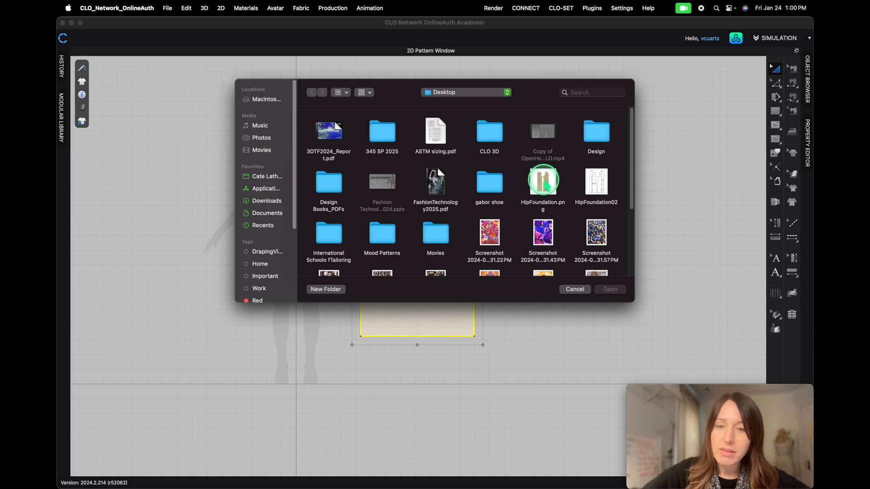
click(544, 181)
click(610, 289)
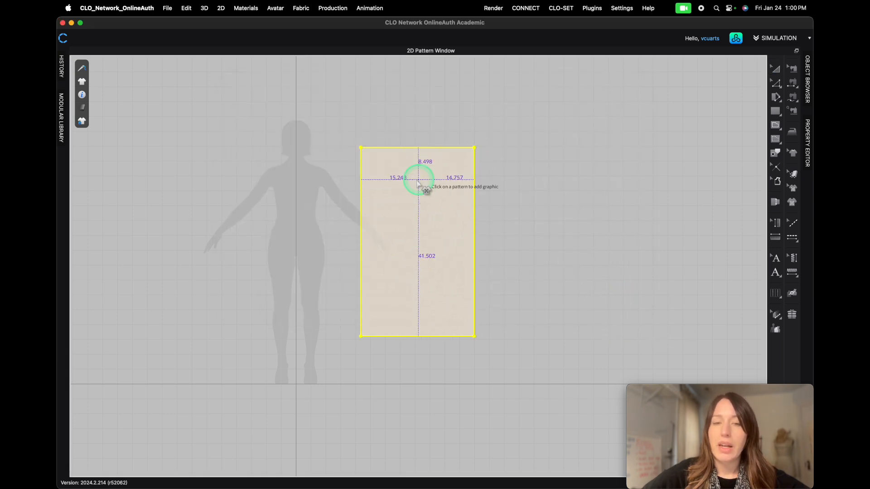
click(421, 232)
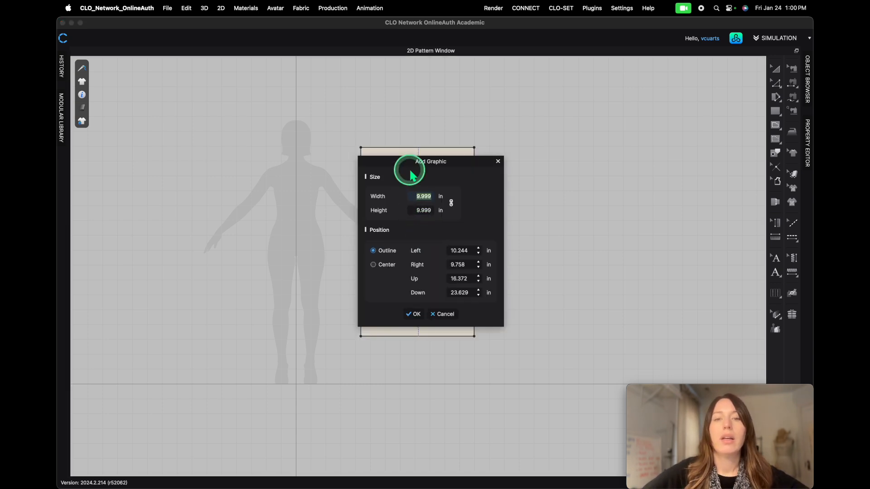
drag(402, 162, 544, 140)
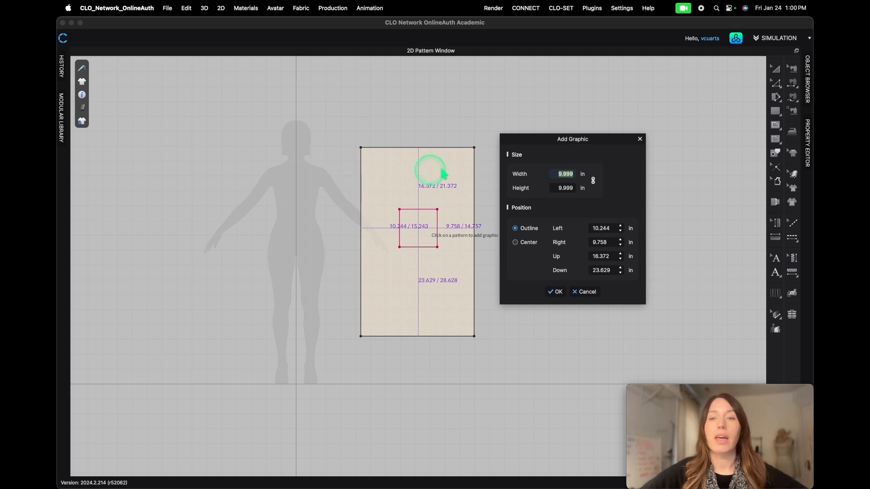
click(558, 293)
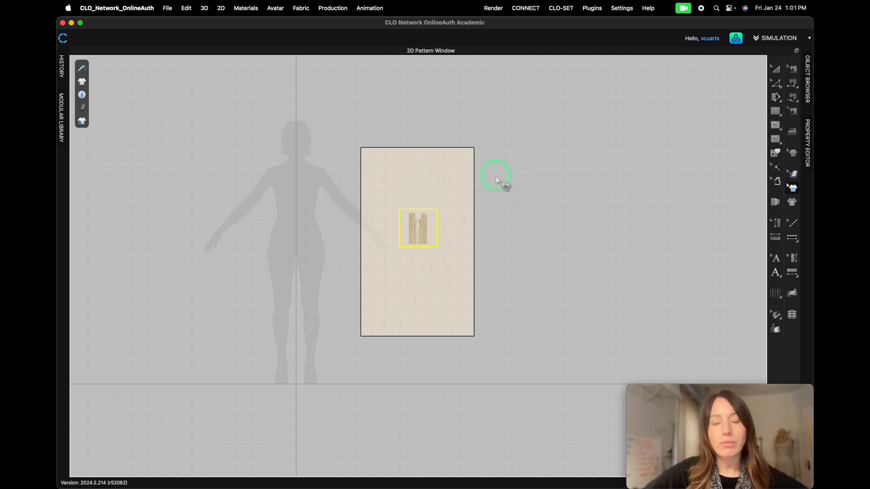
- Move the hip foundation graphic upward on the rectangle pattern
click(416, 229)
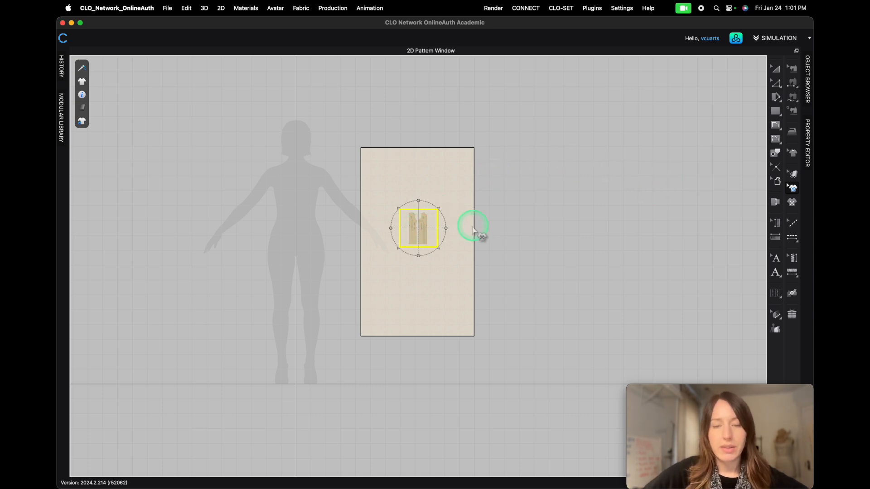
click(501, 238)
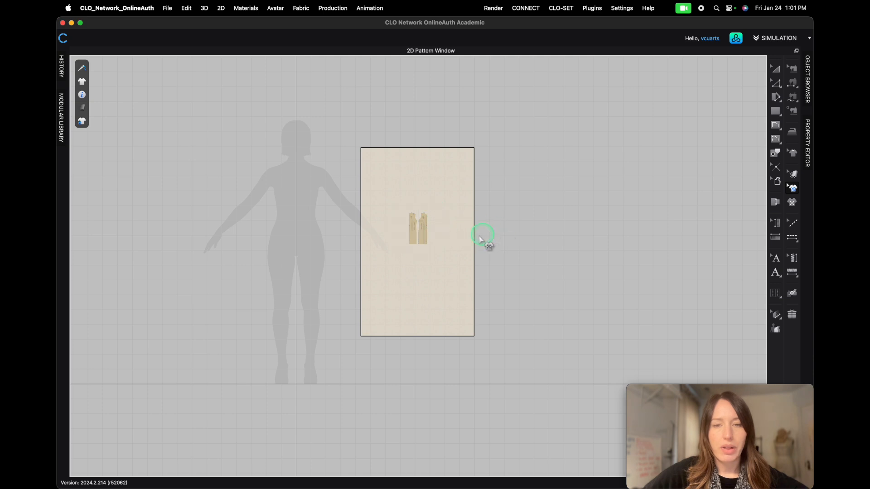
click(425, 231)
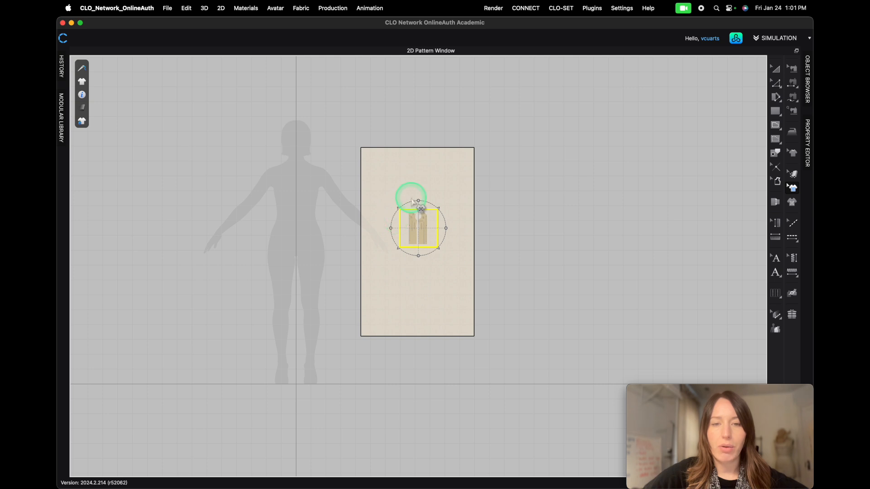
mouse_move(420, 228)
mouse_down()
mouse_move(432, 198)
mouse_move(443, 225)
mouse_move(414, 214)
mouse_up()
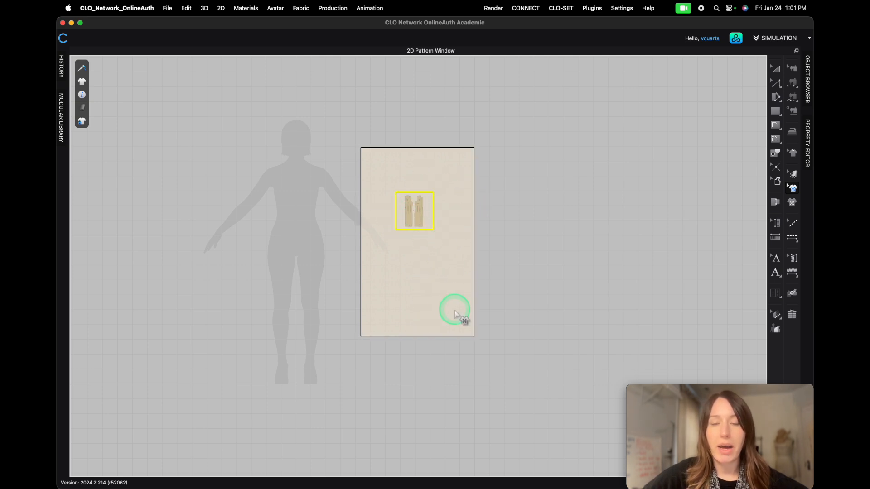
- Scale the hip foundation graphic up proportionally on the rectangle pattern
click(415, 209)
scroll(418, 194, up, 3)
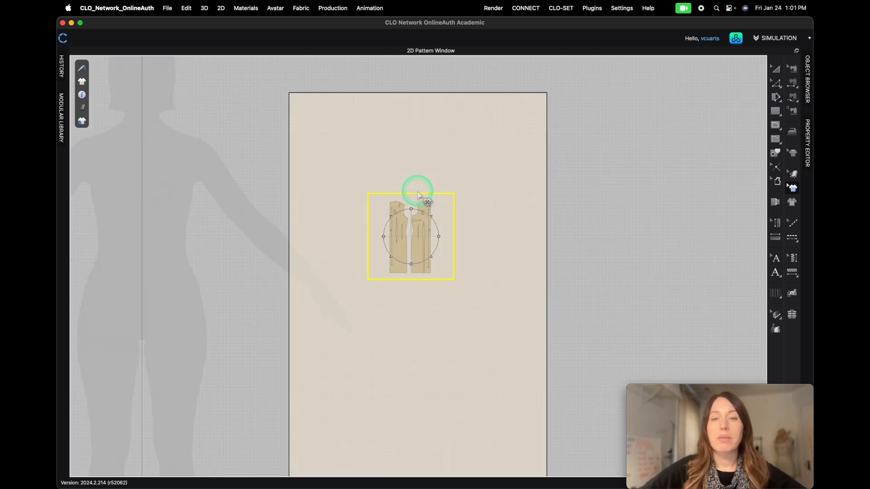
scroll(418, 194, up, 2)
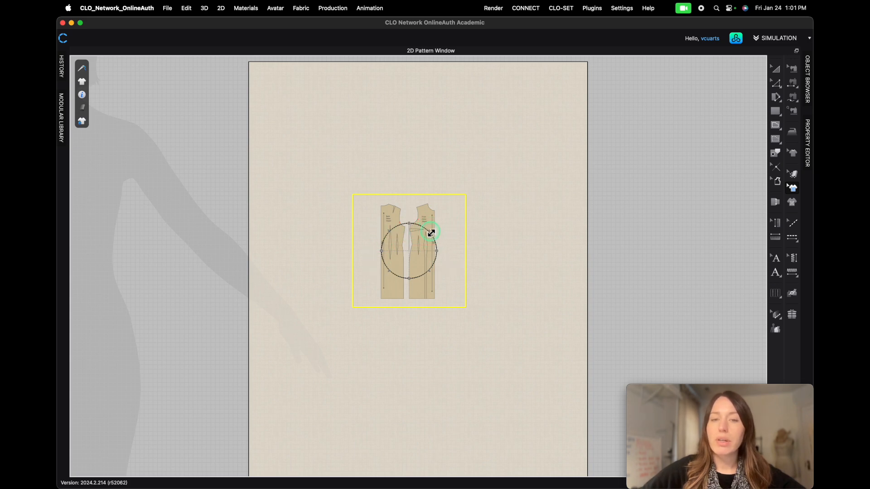
drag(431, 233, 454, 217)
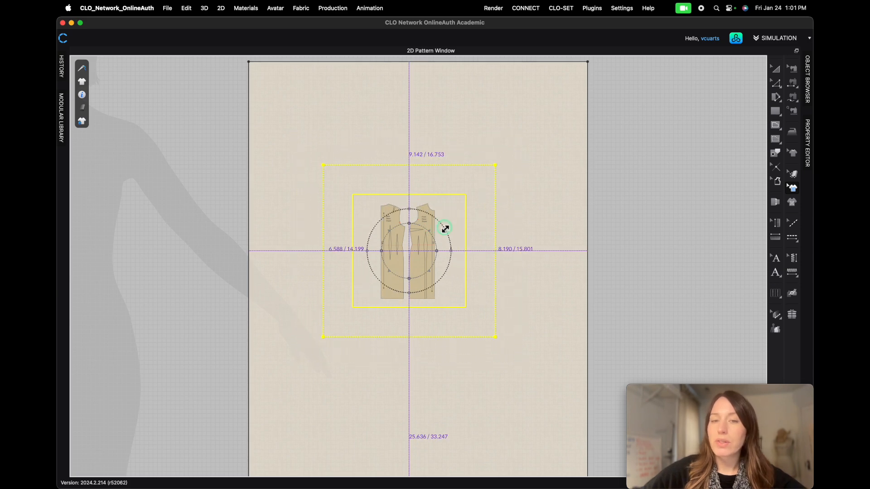
drag(430, 240, 448, 226)
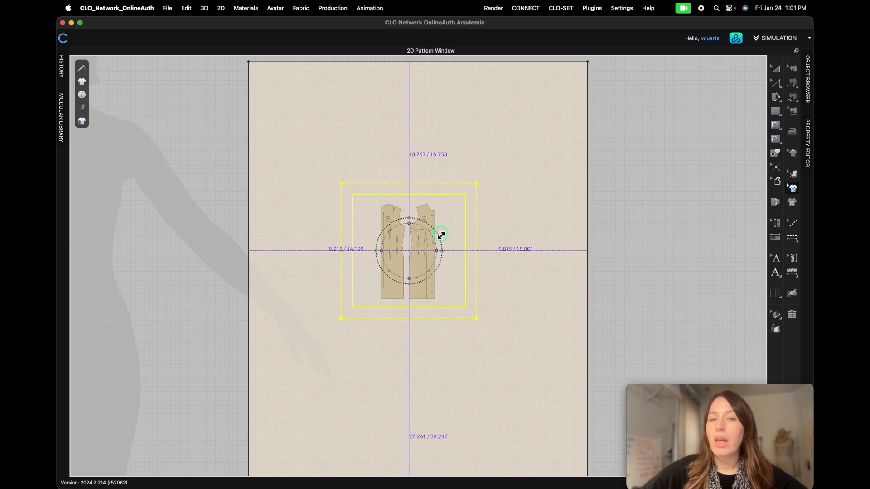
drag(436, 240, 435, 240)
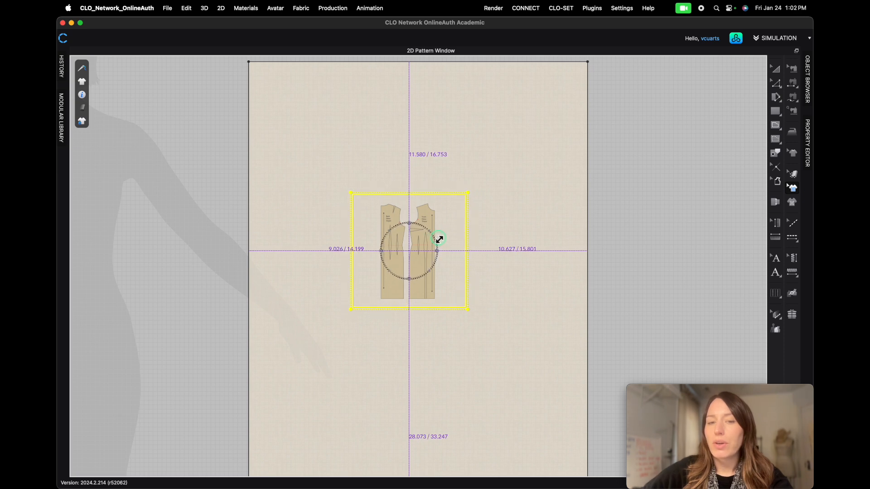
drag(440, 238, 442, 239)
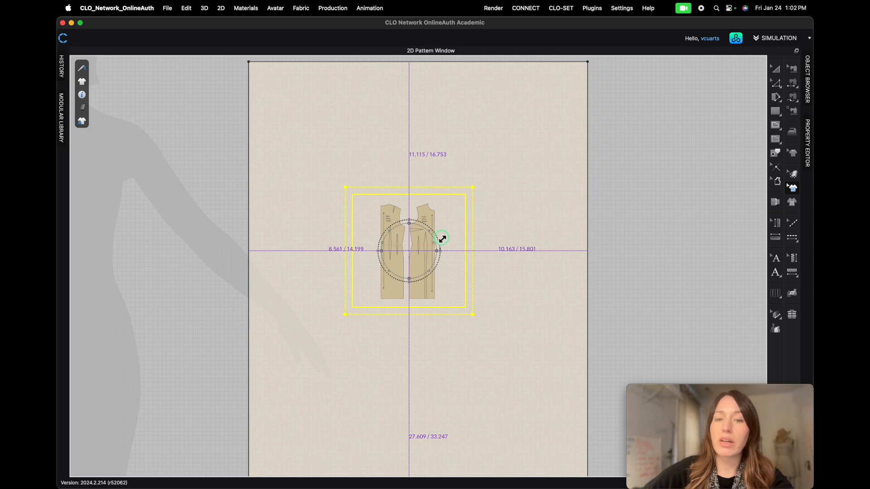
drag(442, 239, 442, 239)
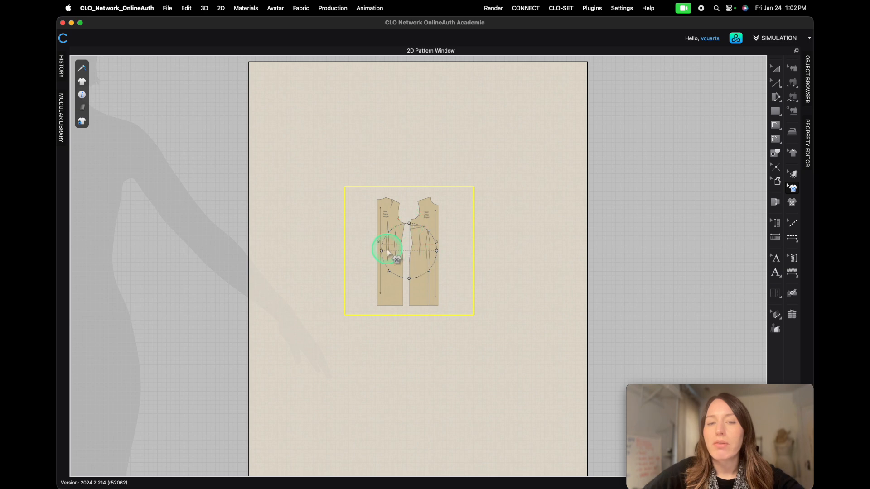
- Try stretching the hip foundation graphic wider and taller, then undo both stretches
drag(437, 251, 450, 251)
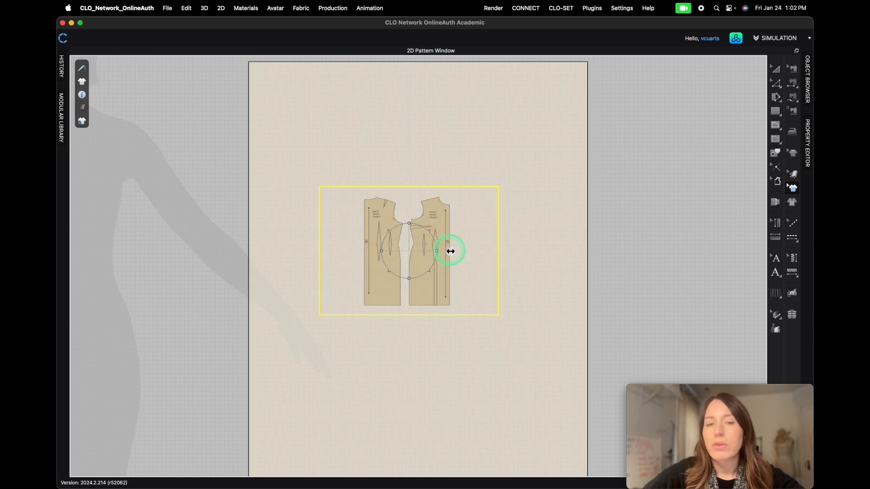
drag(412, 225, 408, 191)
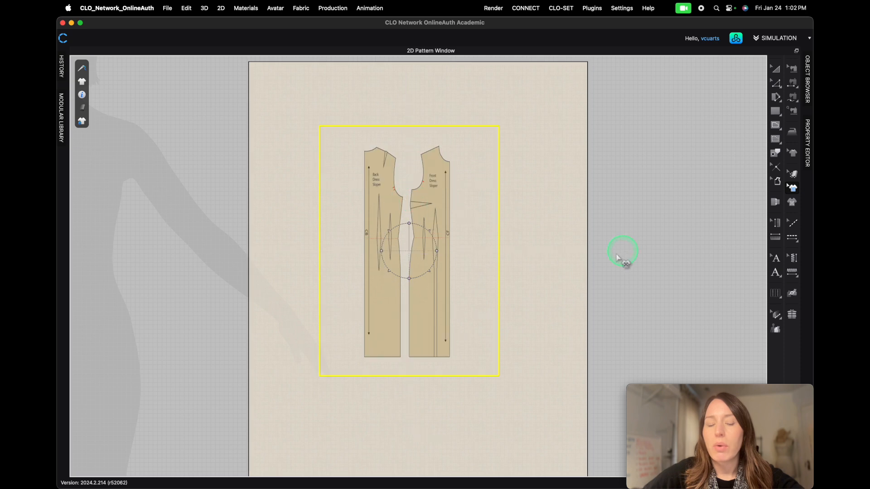
key(super+z)
key(super+z)
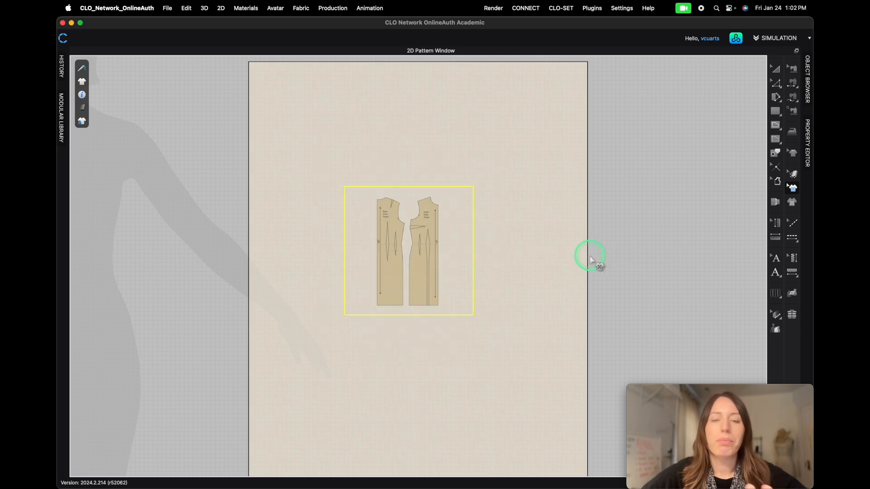
- Try rotating the hip foundation graphic about 45 degrees, then undo the rotation
click(418, 212)
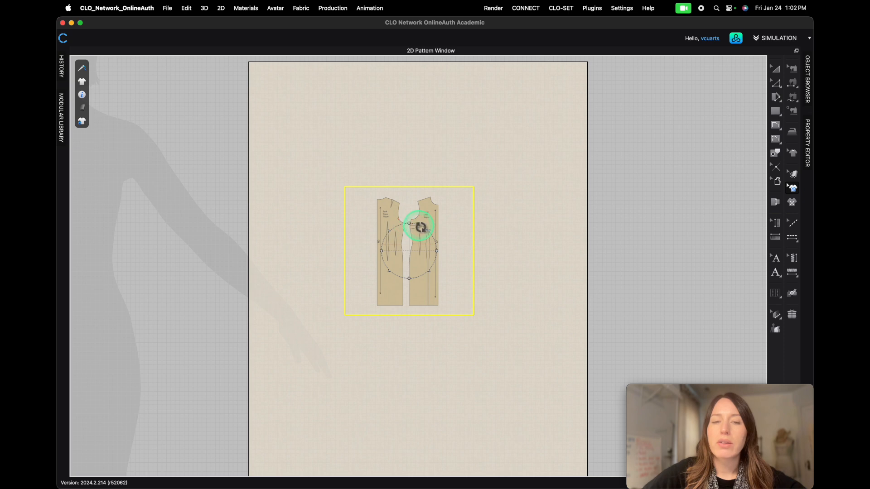
drag(420, 227, 421, 284)
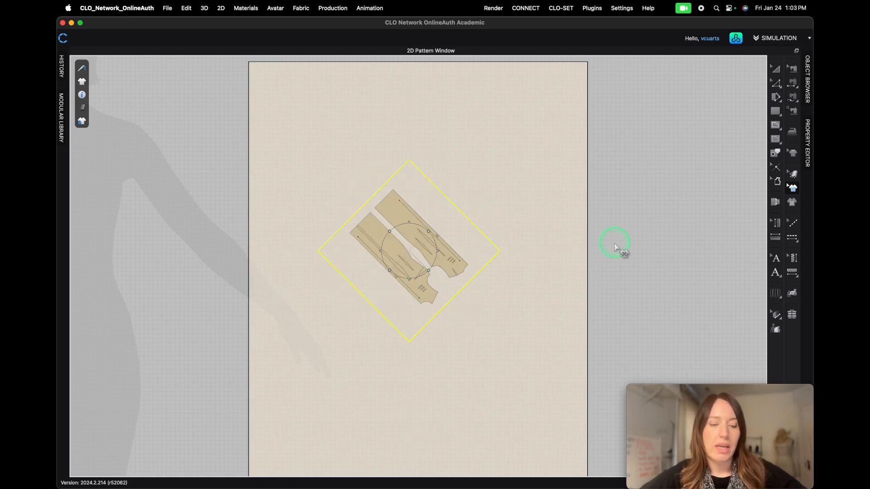
key(super+z)
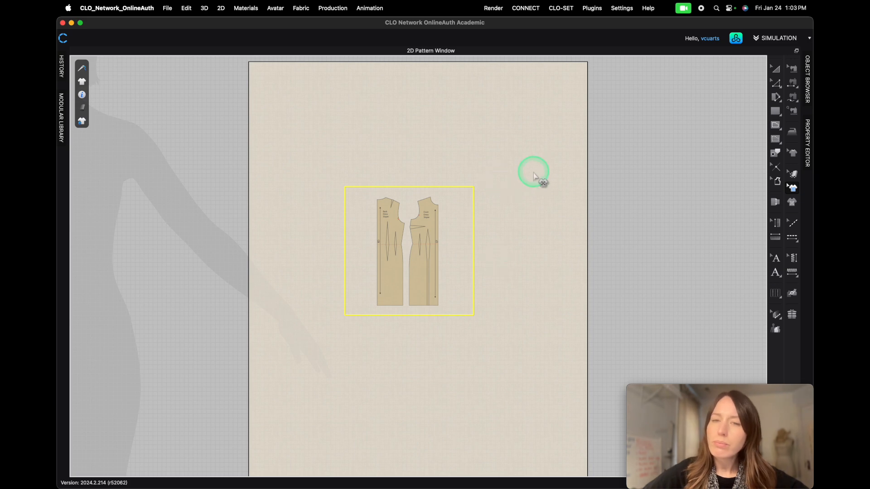
- Restore the split layout showing both the 3D window and the 2D Pattern Window
scroll(454, 281, down, 4)
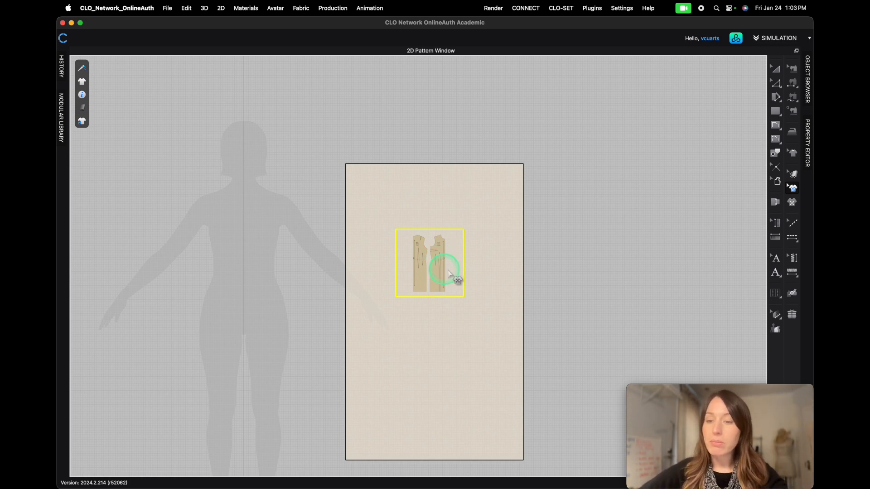
drag(522, 26, 487, 28)
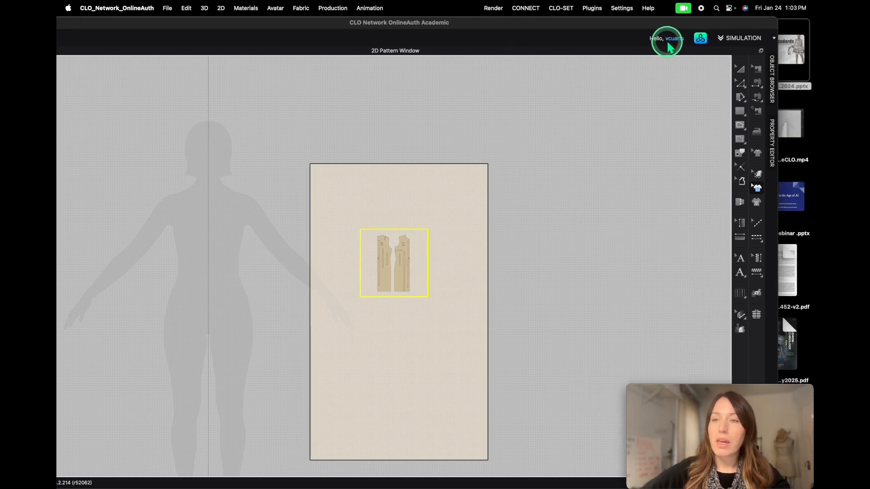
drag(646, 23, 510, 25)
click(597, 483)
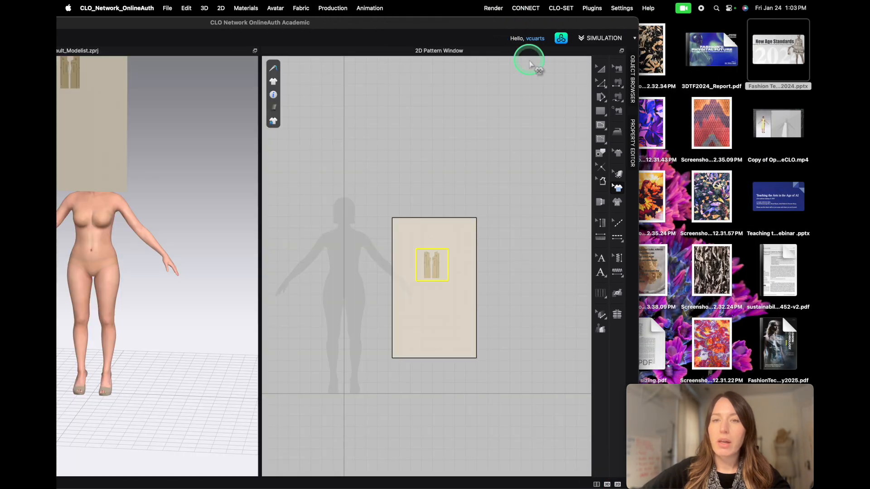
double_click(496, 23)
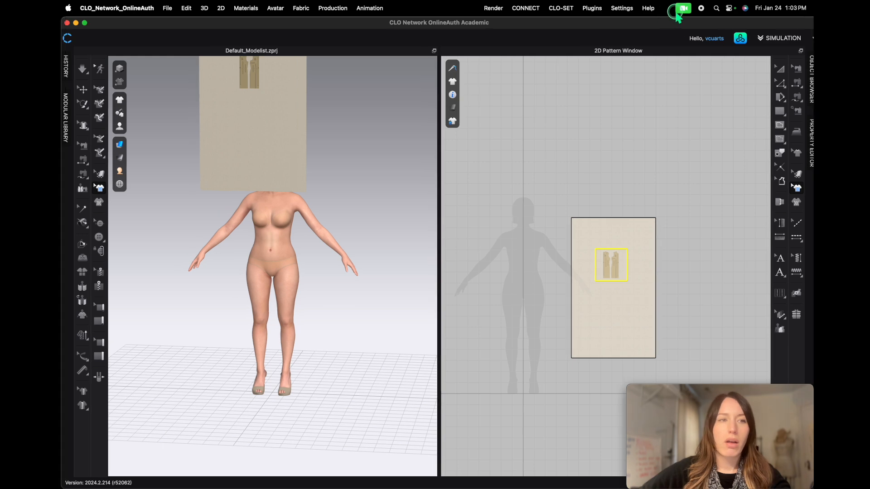
- Reposition the rectangle pattern in the 3D window so it stands beside the avatar
scroll(323, 248, down, 6)
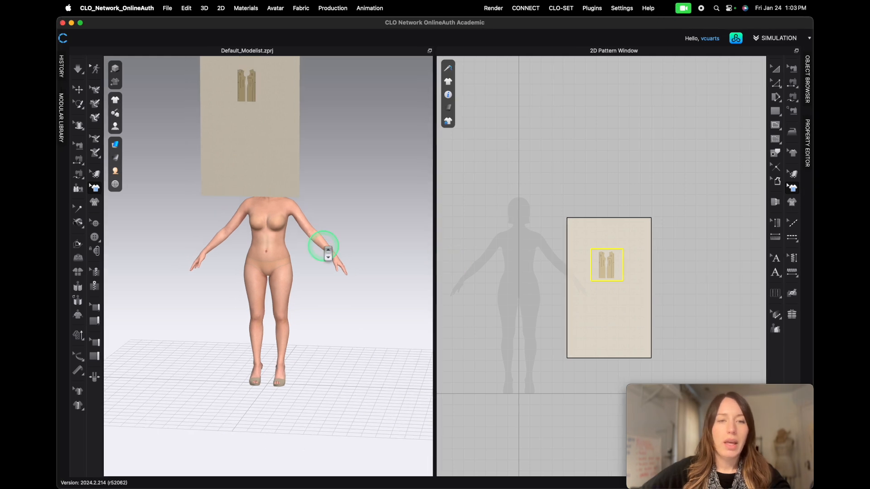
key(a)
drag(262, 208, 347, 281)
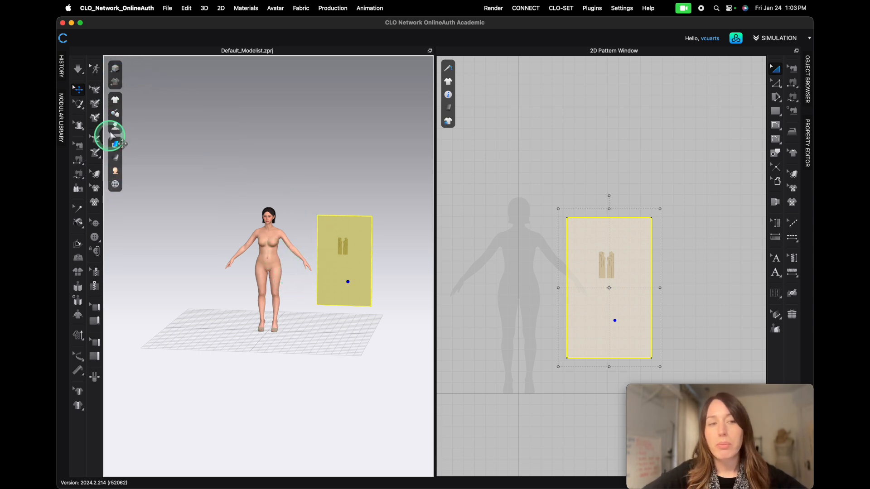
- Turn on Show Avatar Measures in the 3D window's avatar display options
mouse_move(117, 159)
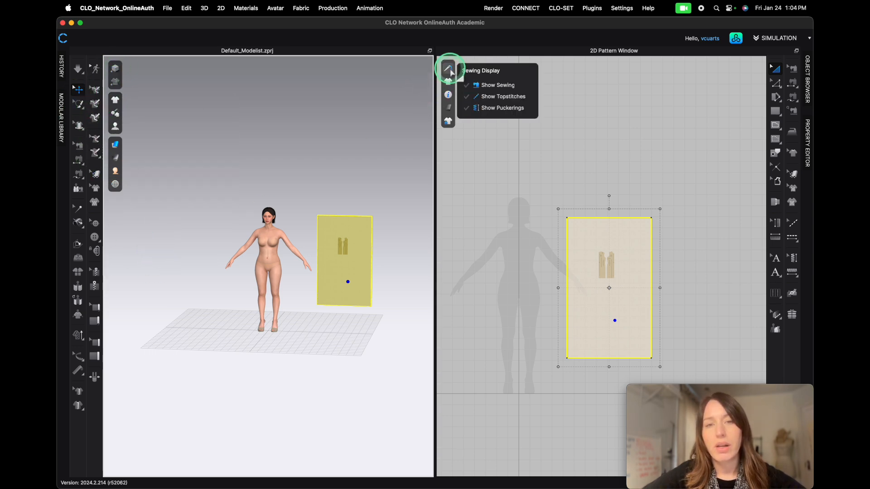
mouse_move(448, 122)
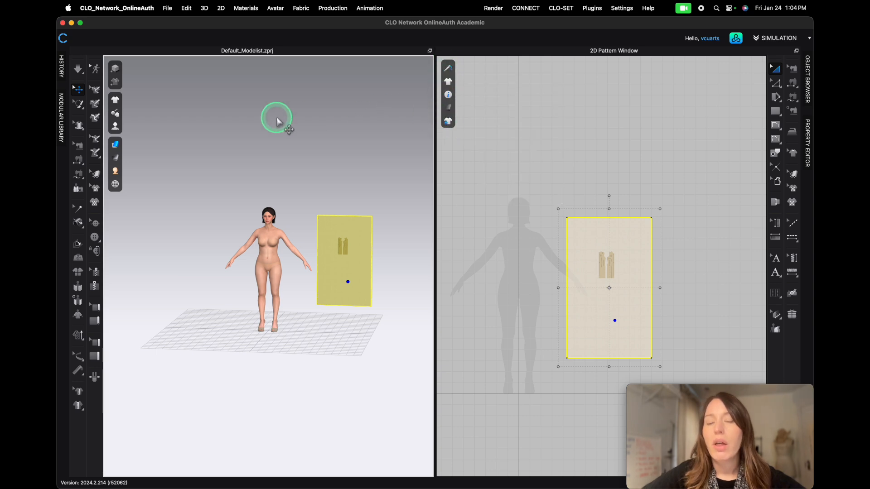
click(113, 70)
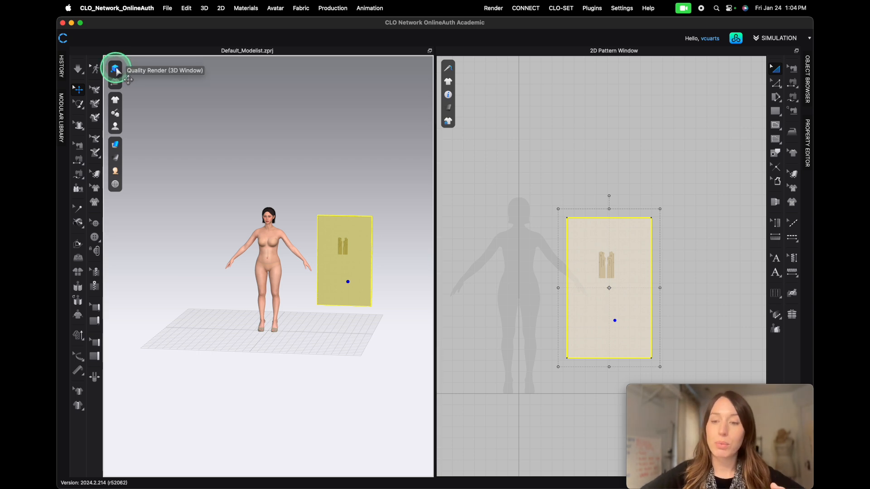
click(115, 69)
click(116, 127)
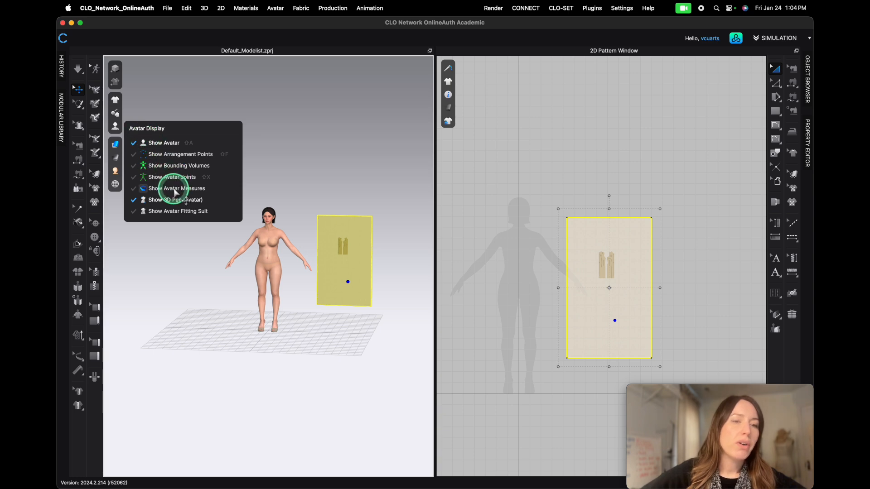
click(174, 189)
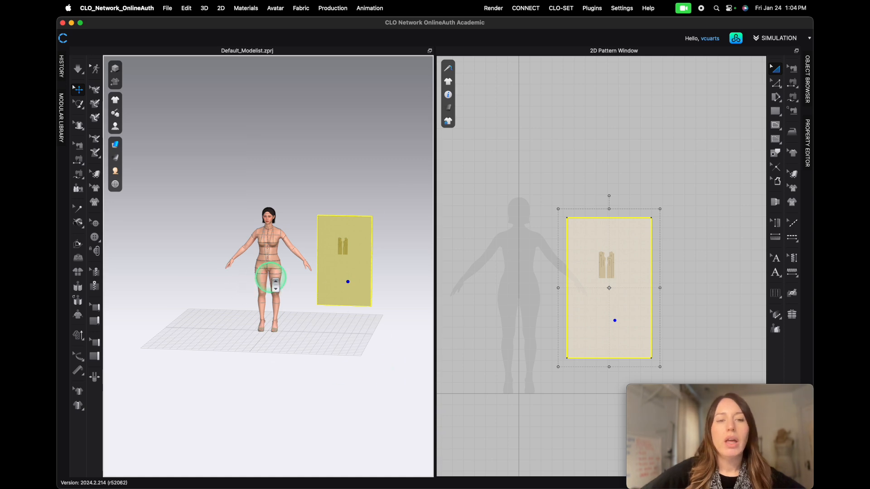
- Zoom in on the avatar and select its hip circumference measure line to check it
scroll(270, 277, up, 8)
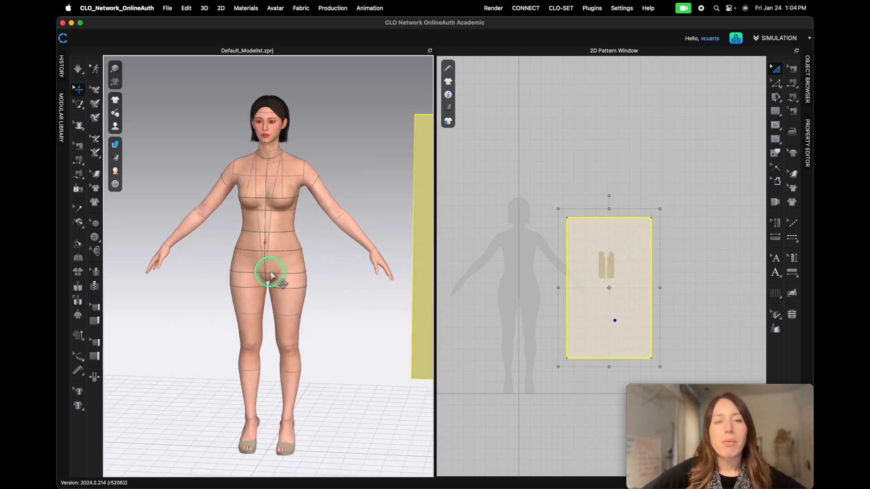
middle_drag(326, 320, 271, 293)
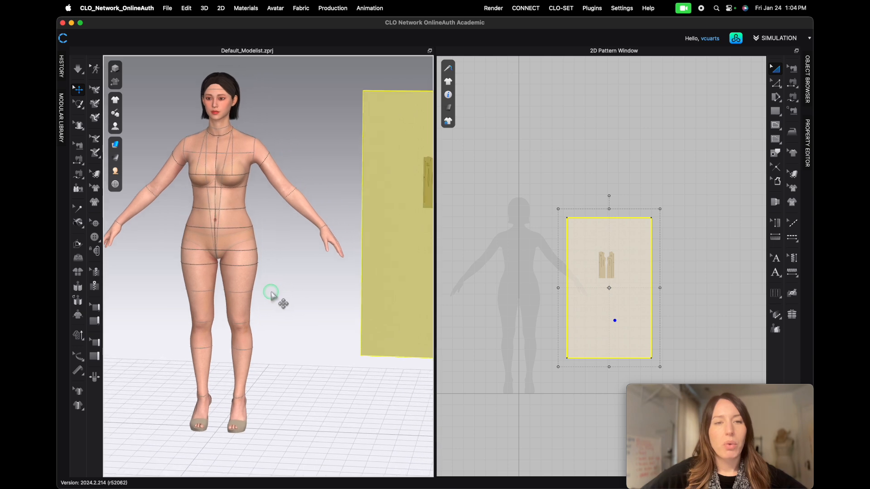
right_drag(260, 291, 281, 297)
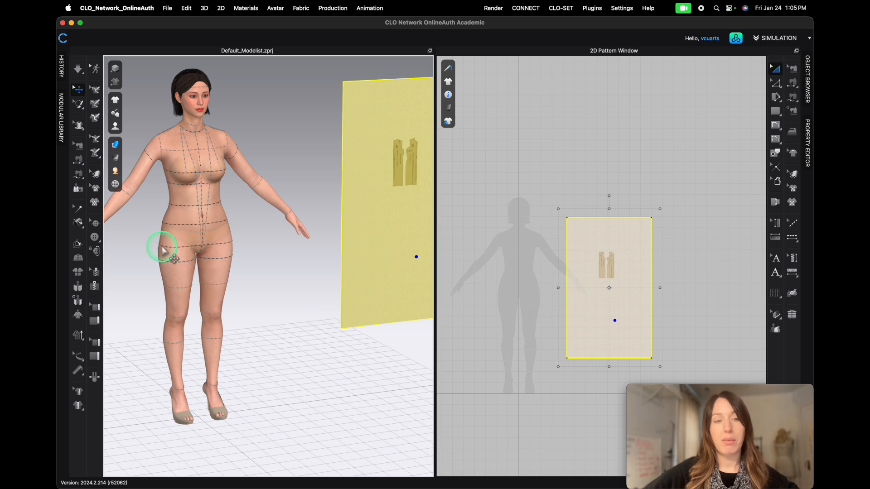
right_drag(159, 248, 153, 268)
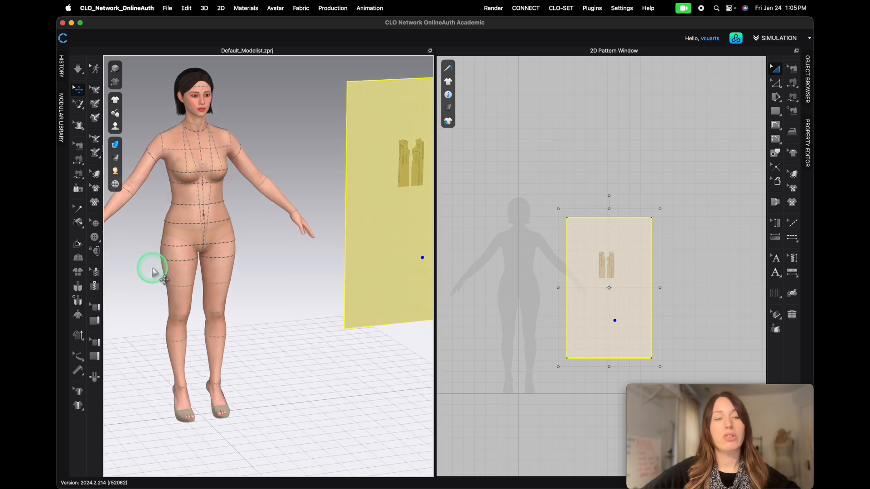
click(166, 245)
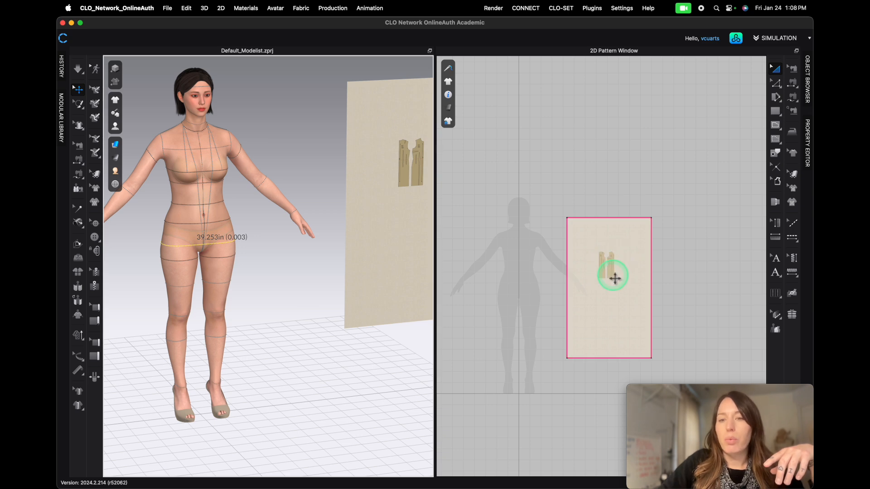
- Widen the 2D Pattern Window by shifting the divider toward the 3D window
scroll(647, 305, up, 5)
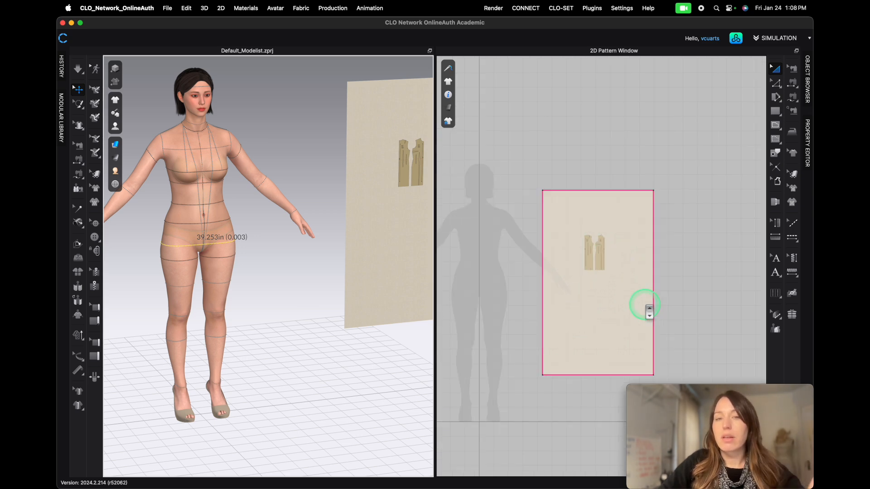
drag(435, 293, 231, 297)
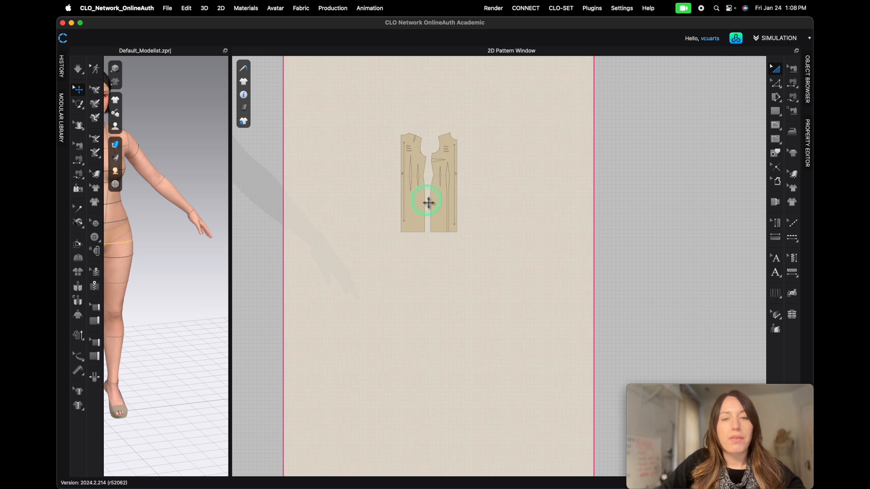
scroll(441, 289, down, 5)
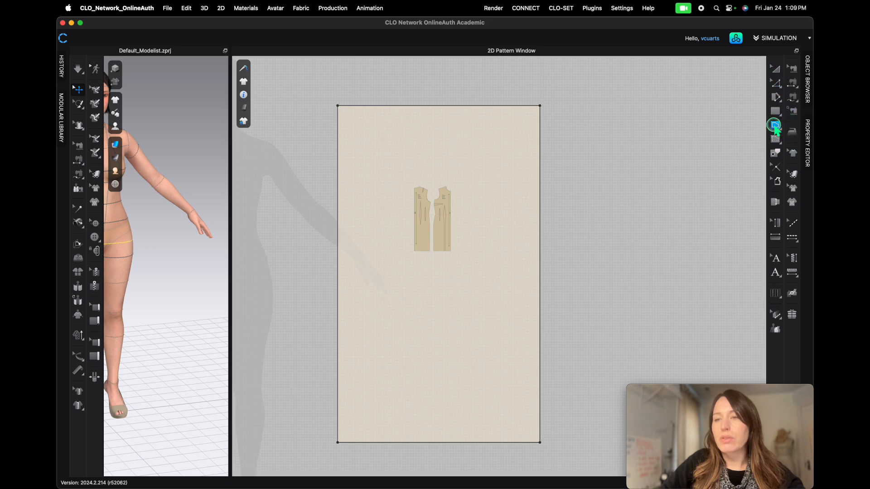
- Draw an internal line across the upper part of the muslin rectangle
click(776, 127)
click(775, 121)
click(774, 125)
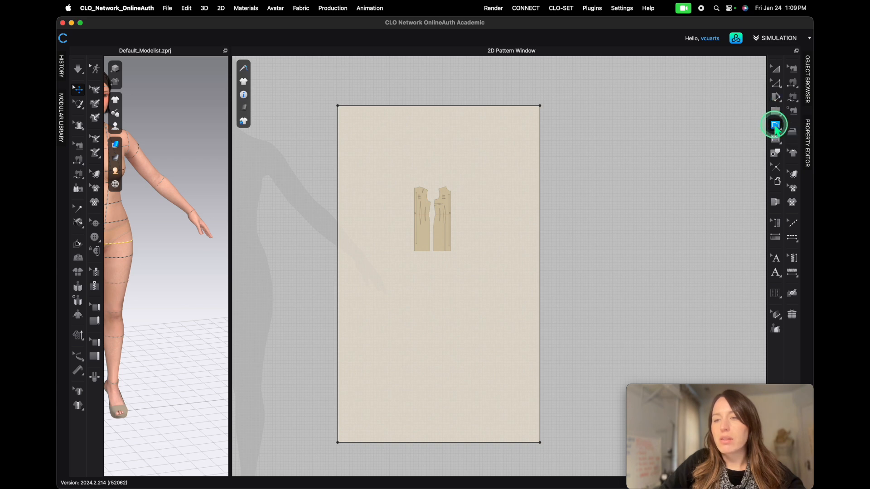
click(363, 129)
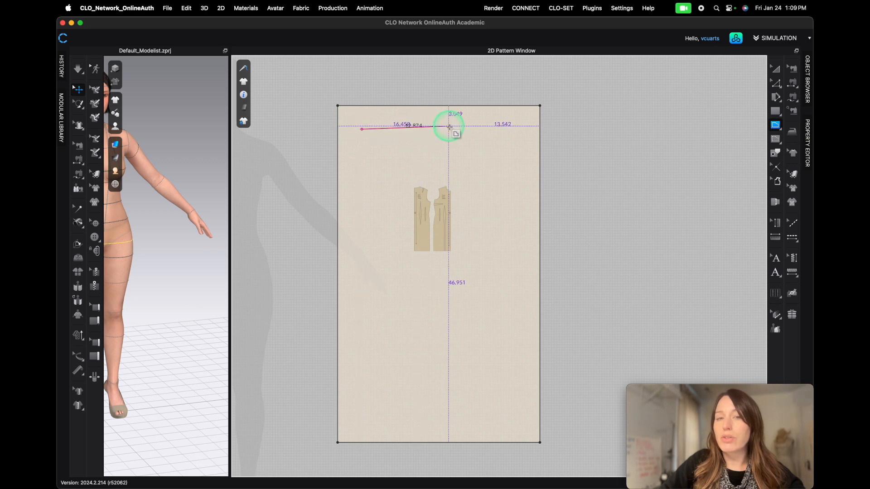
click(452, 130)
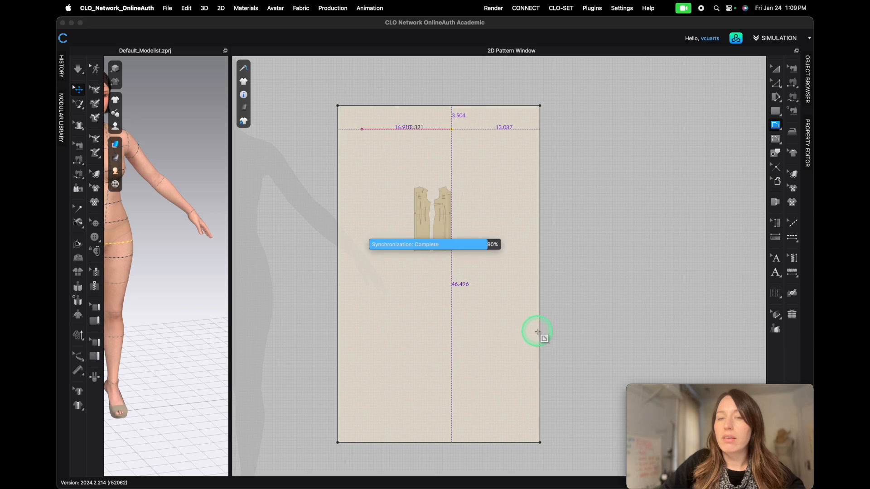
key(a)
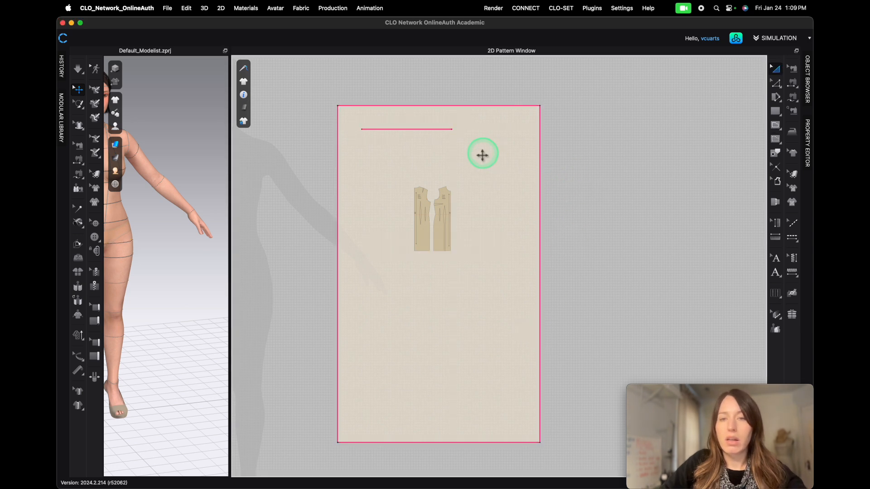
click(424, 130)
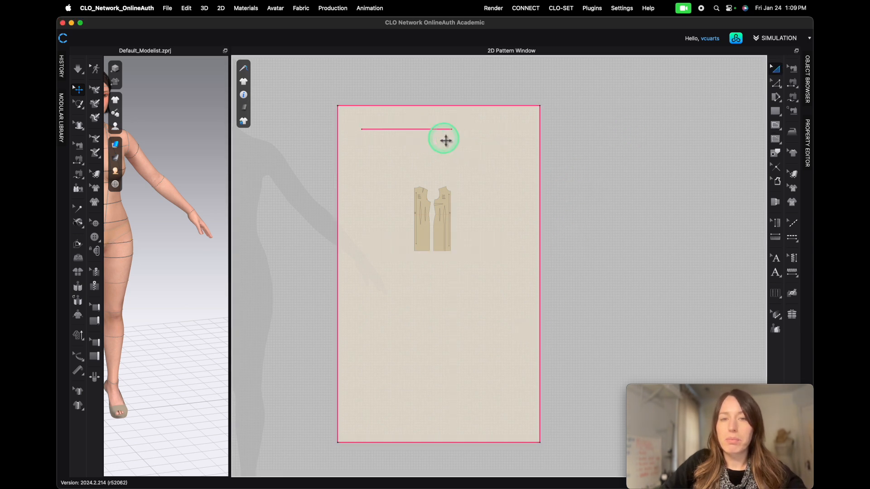
click(443, 131)
click(540, 247)
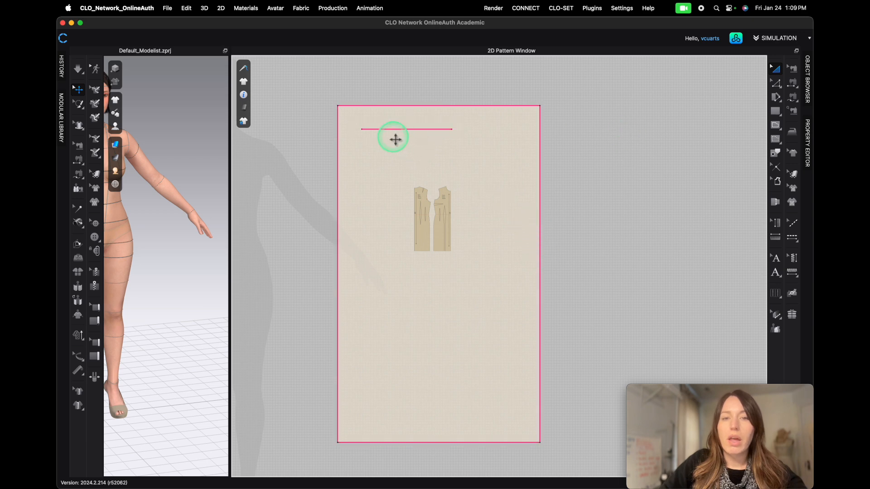
click(308, 181)
click(375, 131)
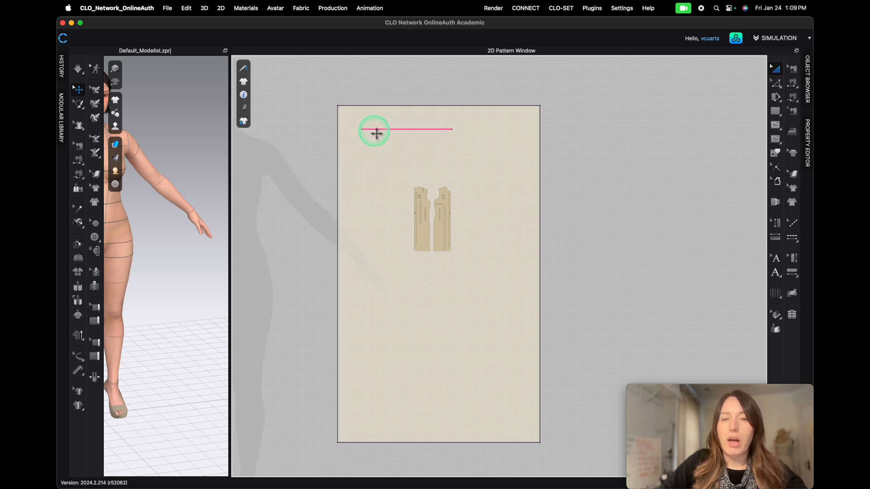
click(452, 140)
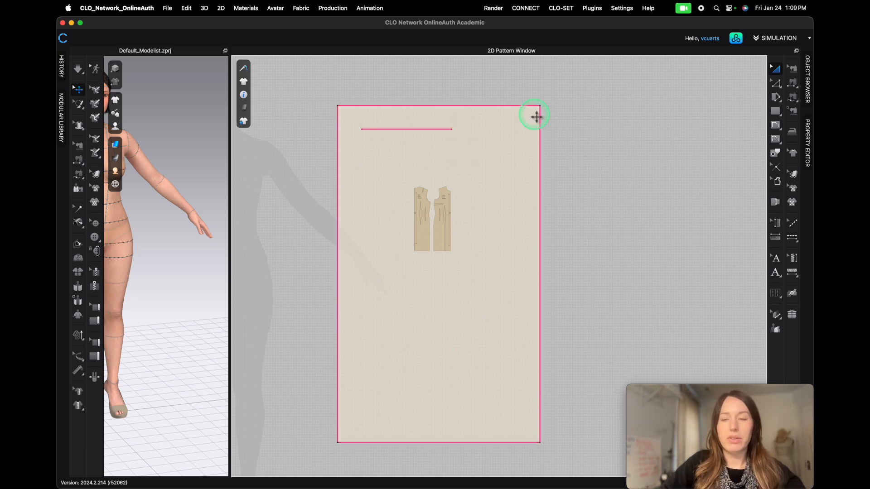
- Draw a 9.82 in internal line near the top of the muslin rectangle
click(776, 125)
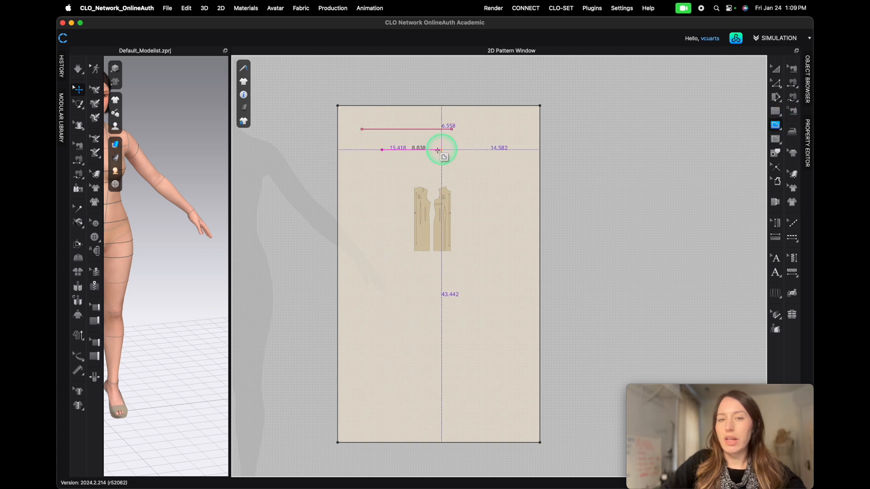
click(382, 149)
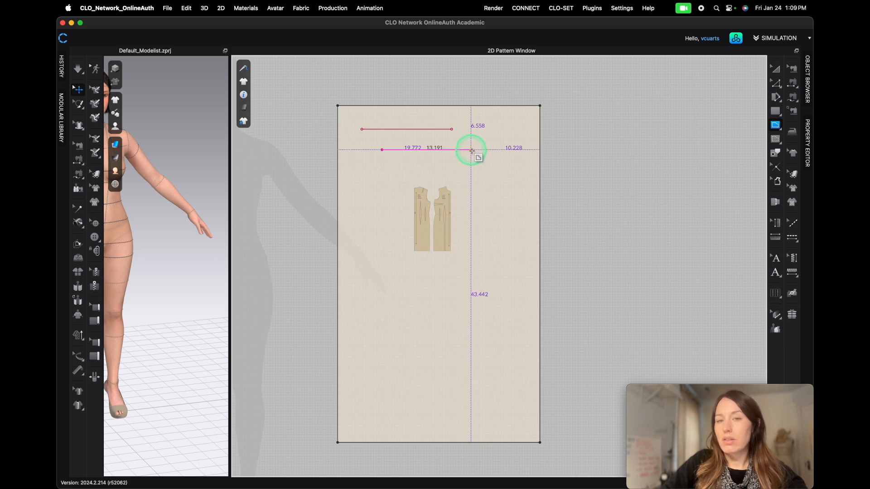
right_click(471, 150)
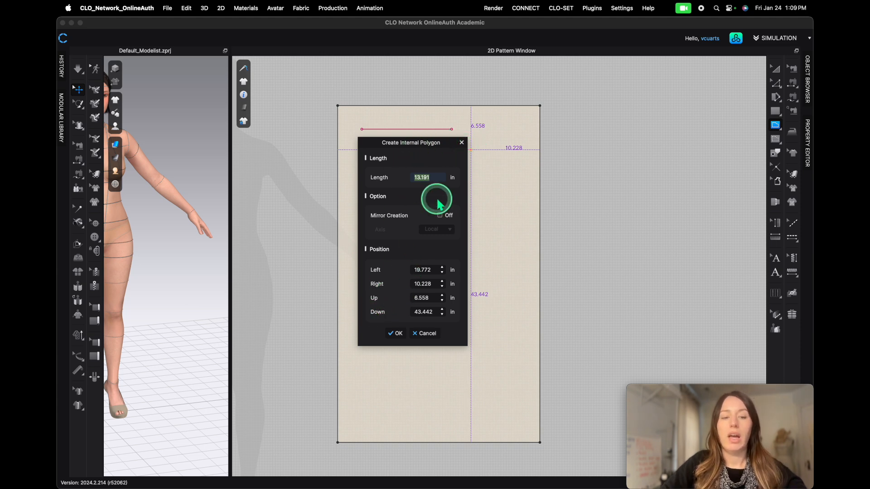
text(9.8)
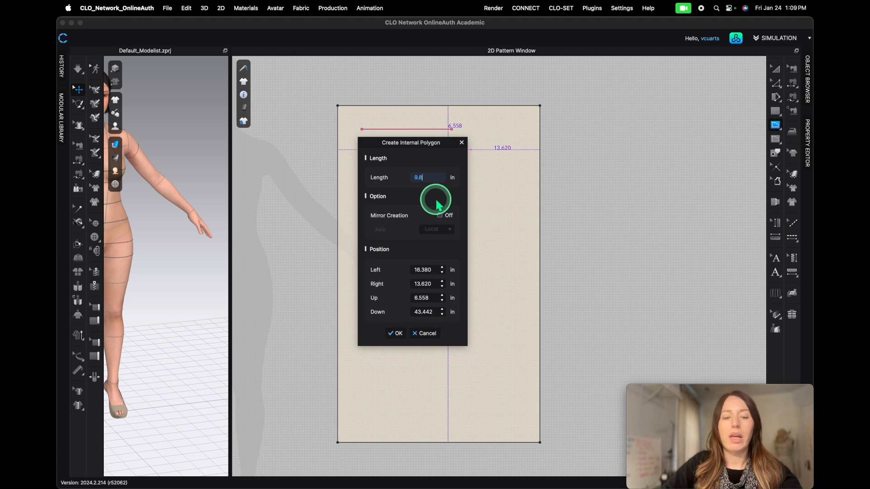
text(2)
click(396, 333)
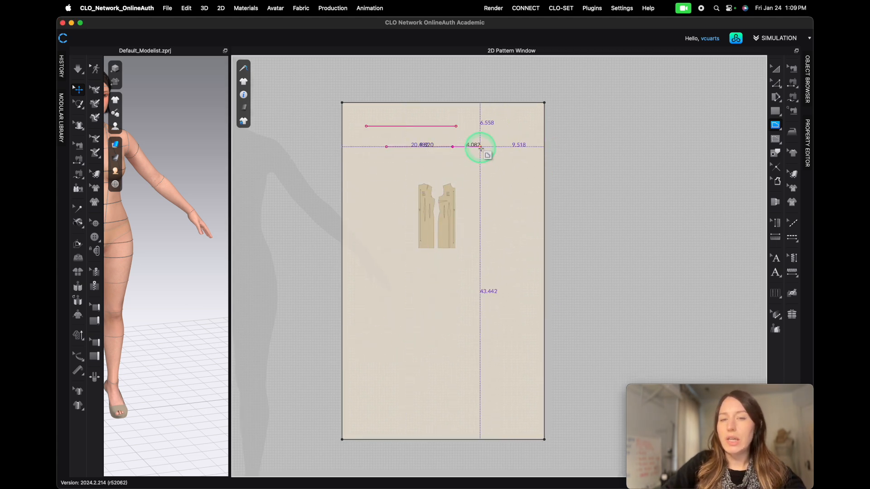
double_click(453, 147)
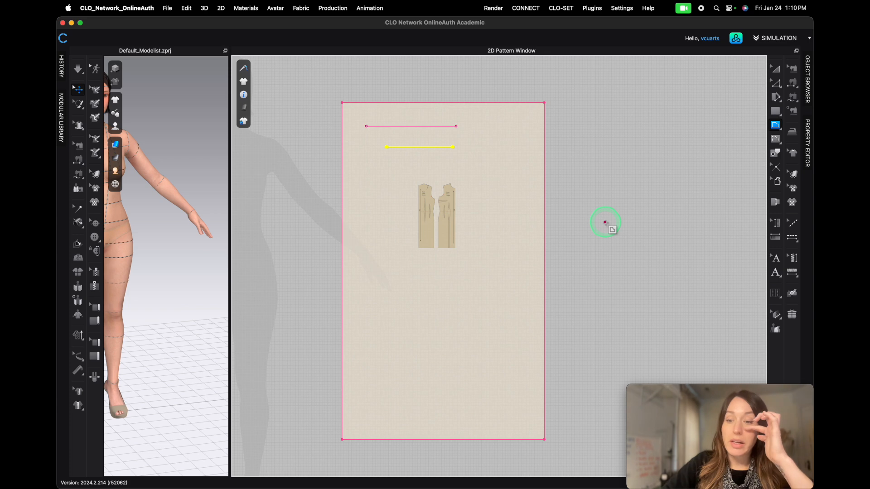
- Delete the first internal line at the top of the muslin
key(a)
click(444, 126)
key(Delete)
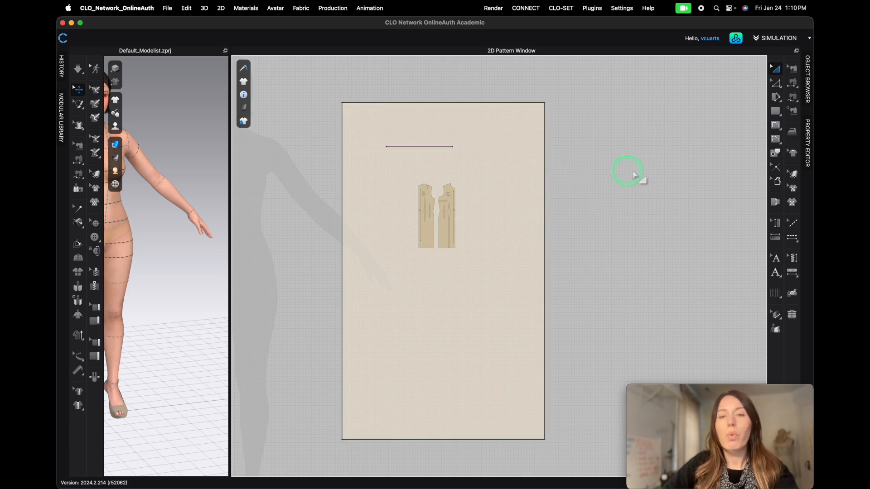
- Create a 9.82 in point-of-measure line across the lower muslin at hip level
click(775, 238)
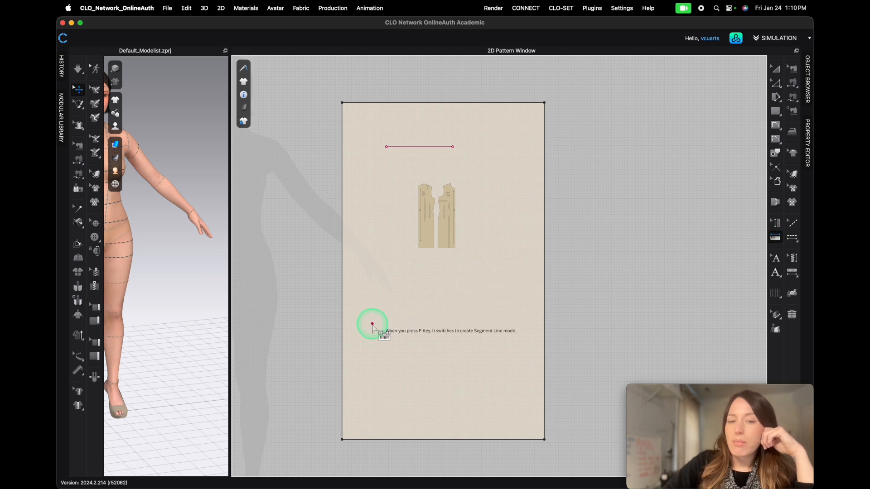
drag(372, 325, 457, 326)
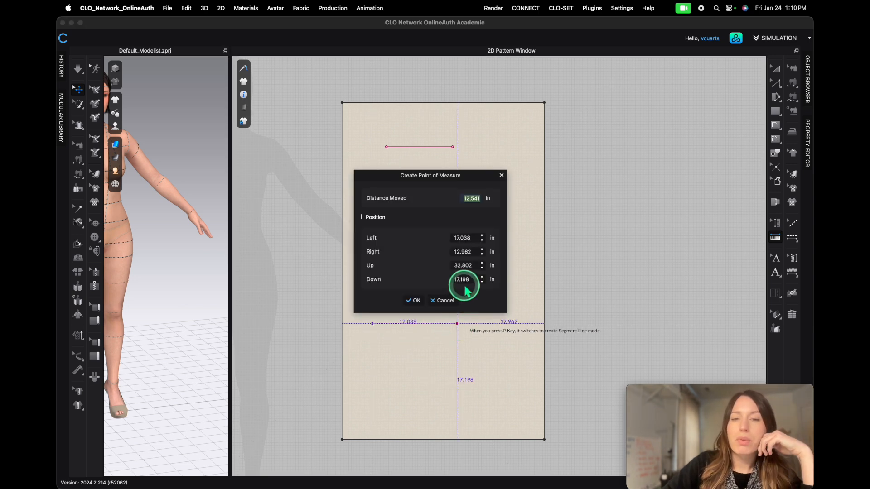
text(9.82)
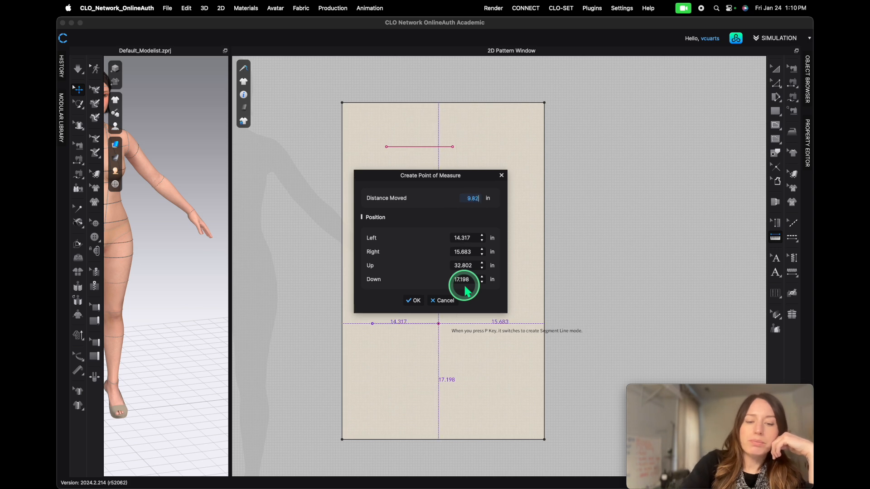
click(414, 300)
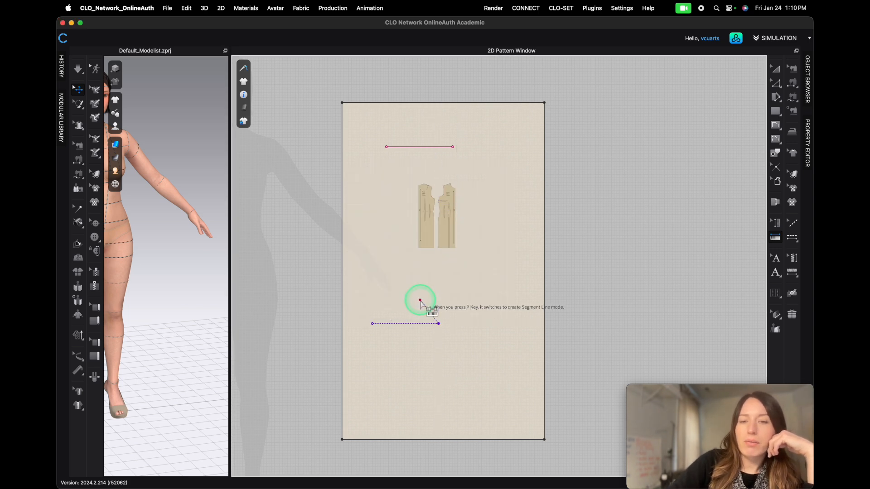
click(438, 324)
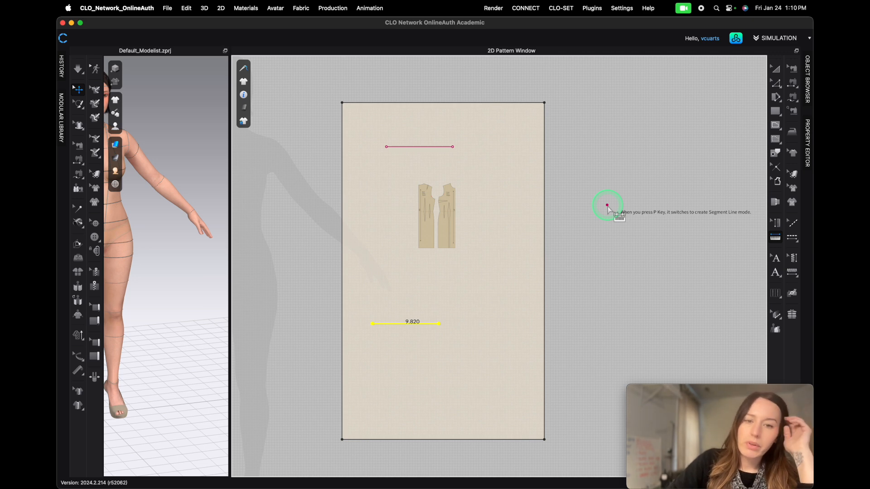
- Delete the remaining internal line near the top of the muslin
key(a)
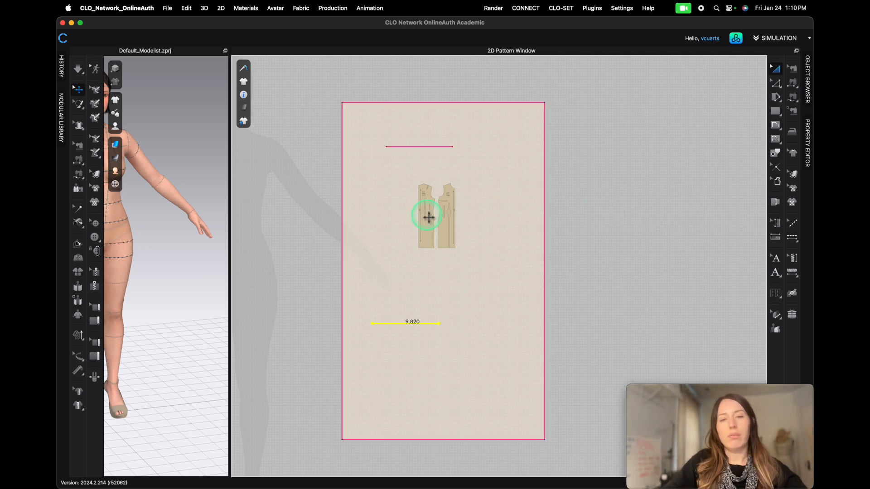
click(412, 147)
key(Delete)
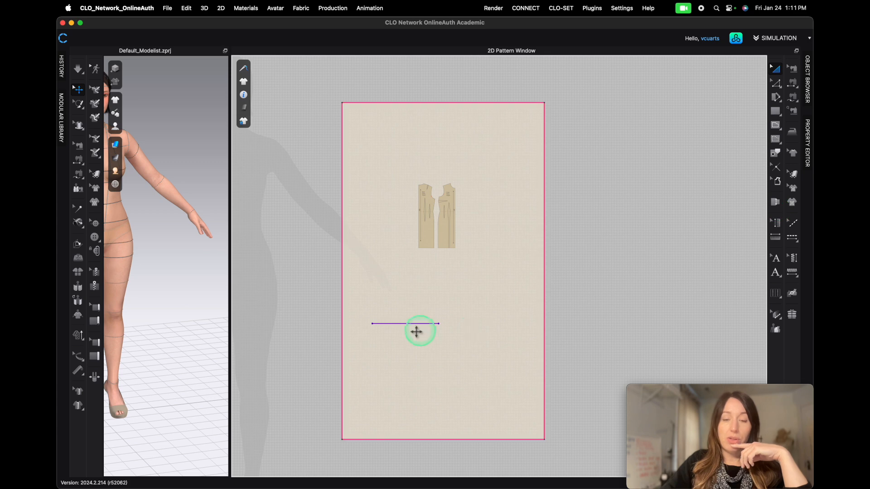
click(775, 222)
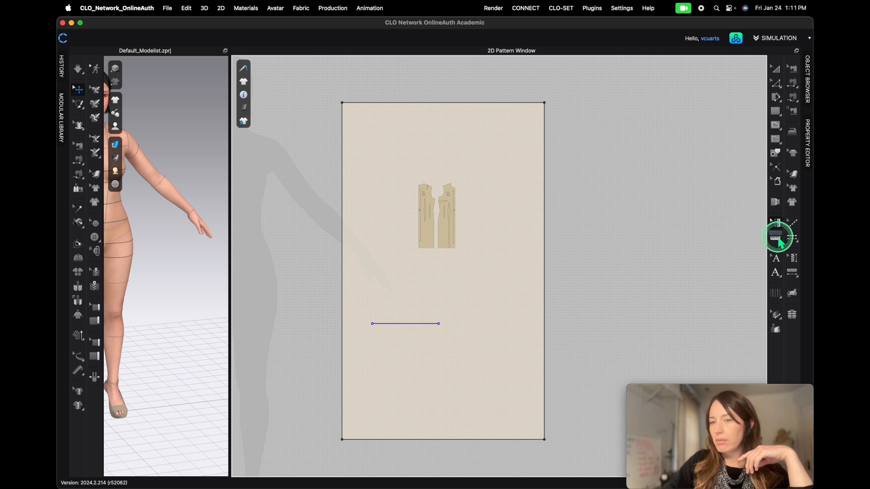
click(439, 323)
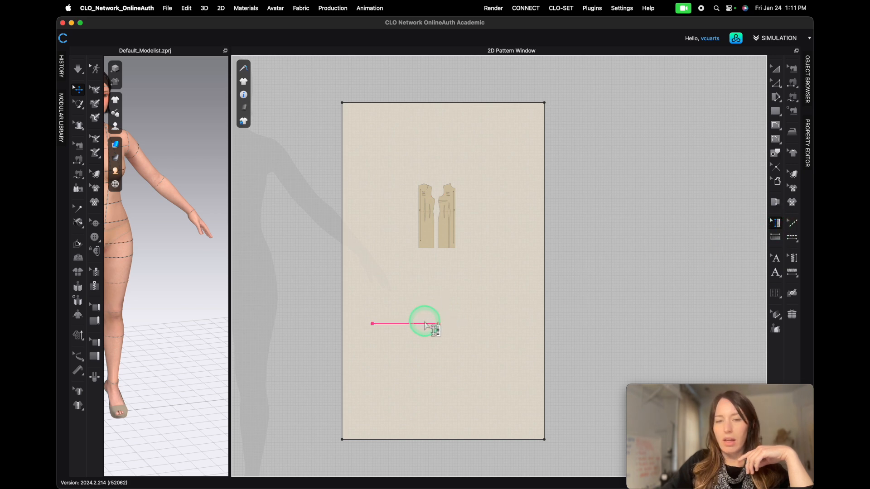
click(437, 324)
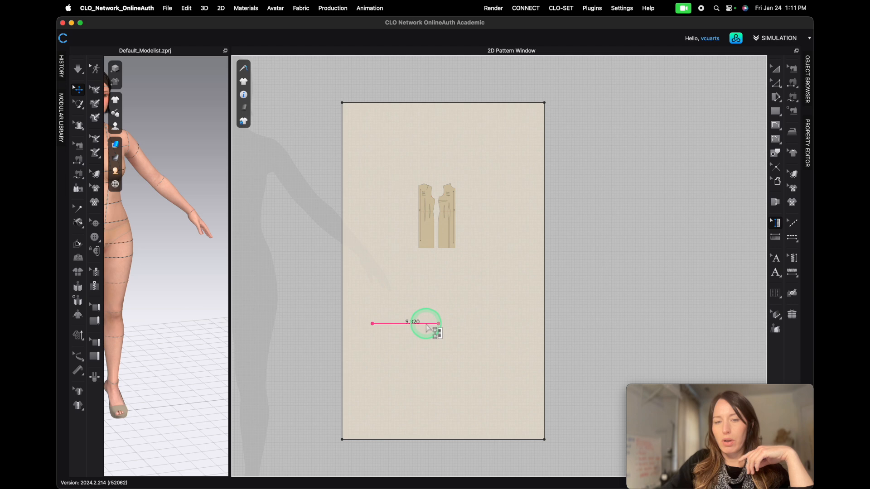
drag(439, 324, 440, 281)
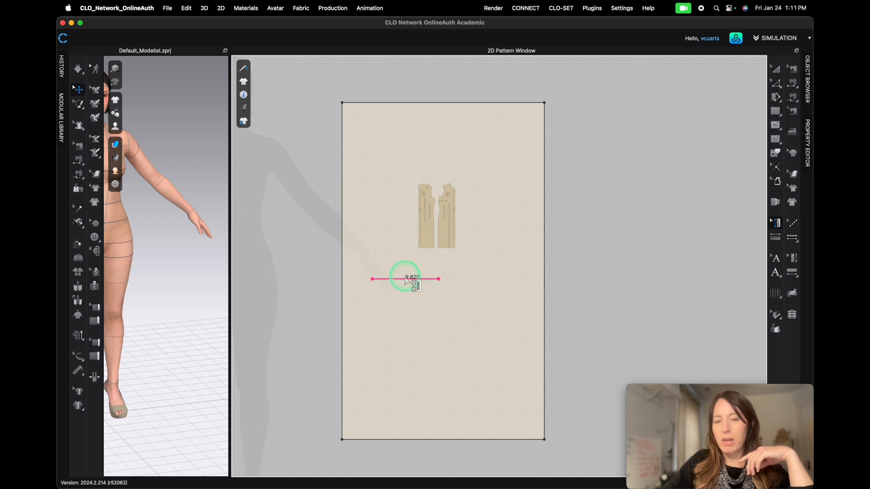
drag(440, 282, 443, 326)
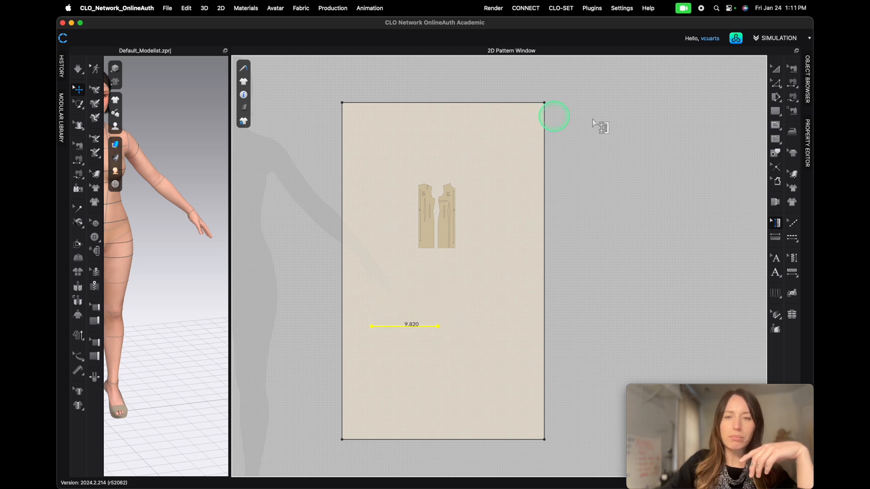
- Select the hip foundation graphic and move it down so its hip line sits near the measure line
click(794, 189)
click(429, 227)
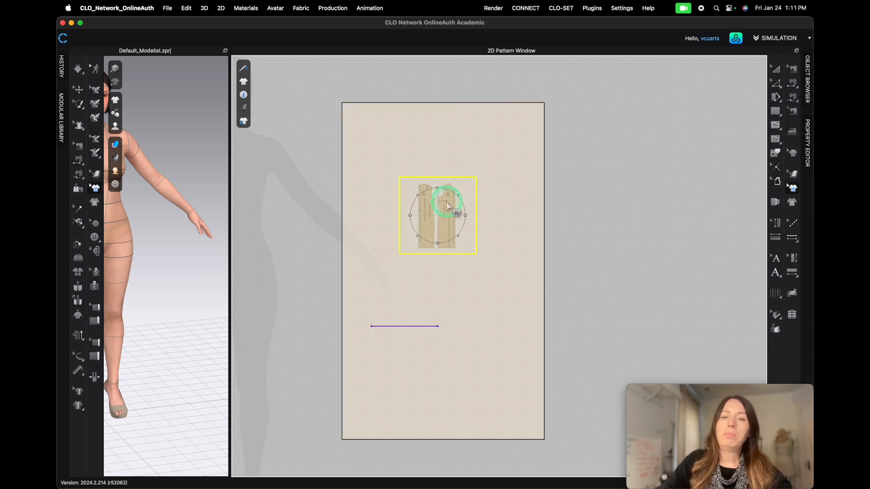
scroll(447, 207, up, 2)
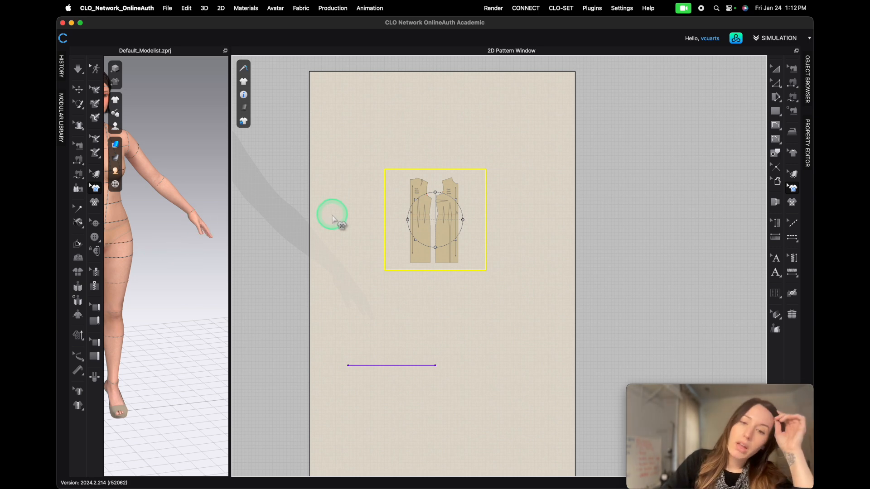
drag(423, 227, 446, 357)
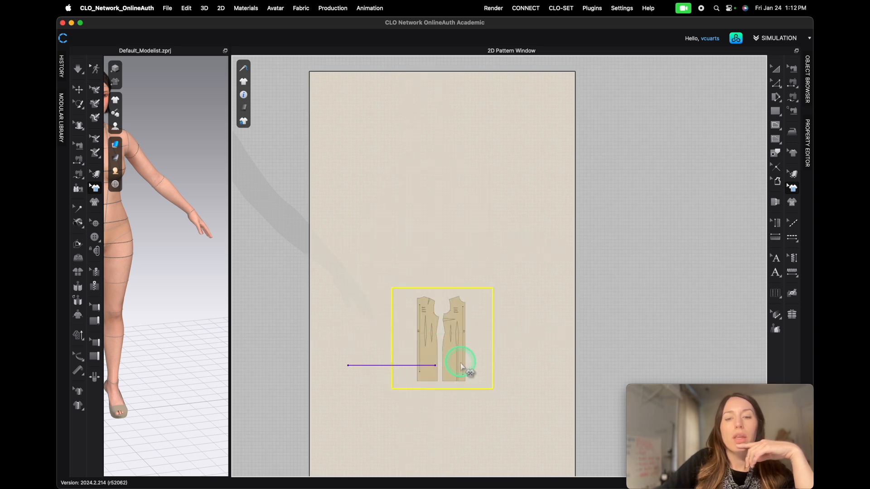
- Scale up the foundation graphic and shift it to line up with the hip measure line
scroll(437, 367, up, 6)
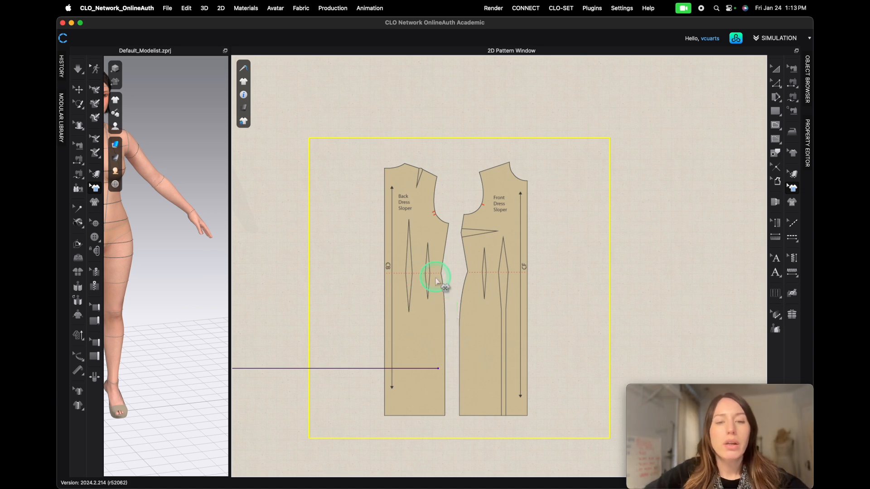
scroll(441, 285, down, 5)
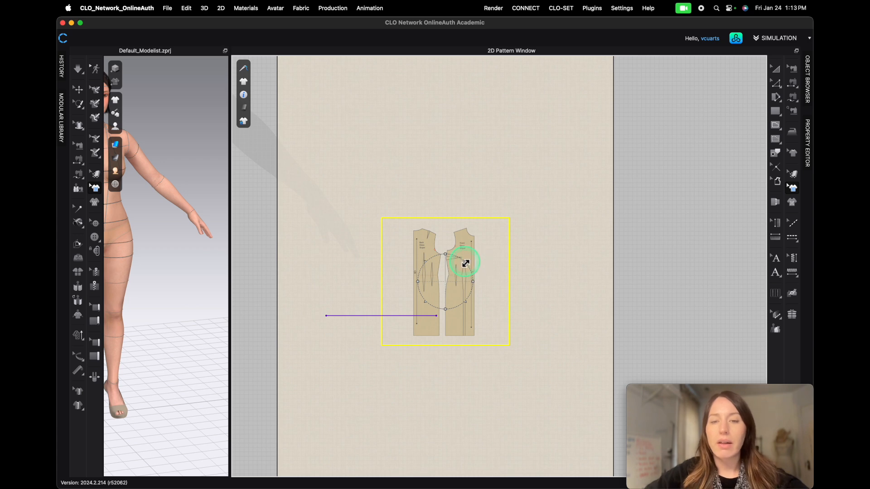
drag(467, 262, 481, 245)
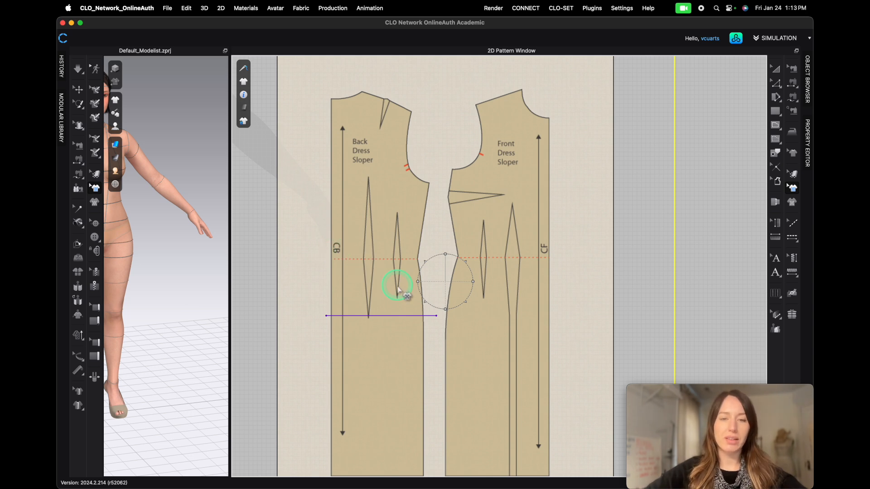
drag(467, 256, 473, 260)
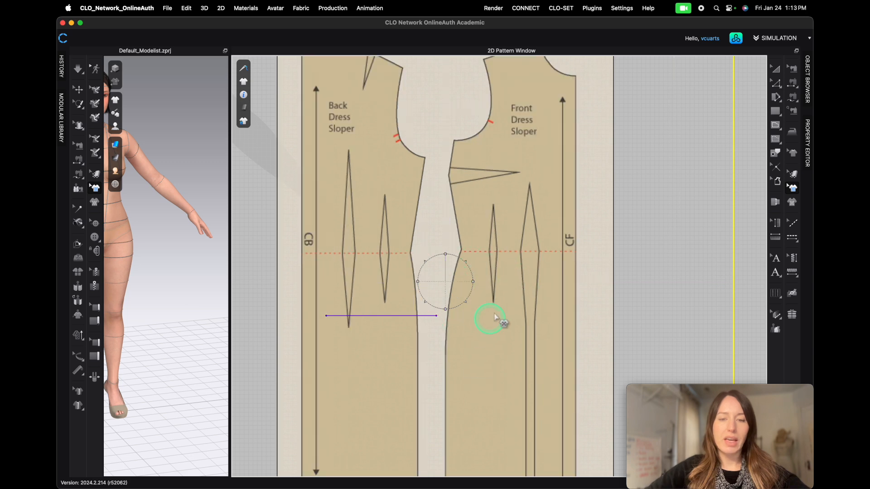
drag(446, 286, 469, 274)
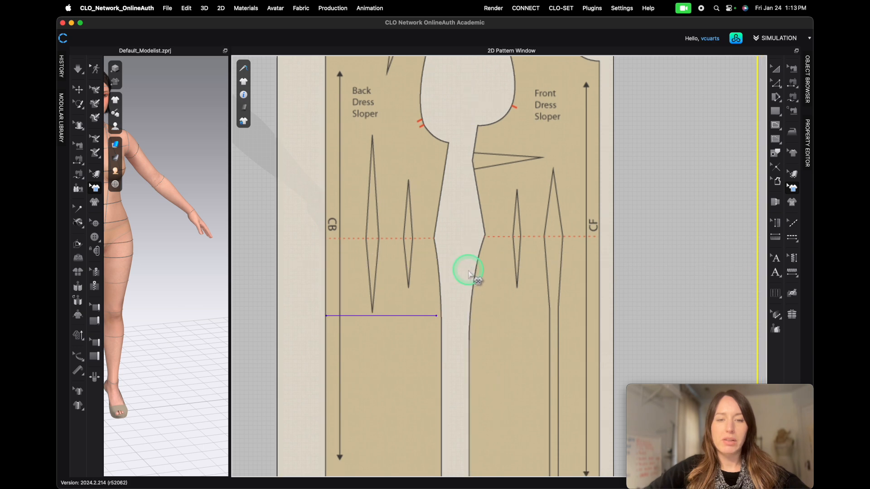
- Rotate and nudge the foundation graphic so its hip point meets the end of the measure line
scroll(442, 320, up, 2)
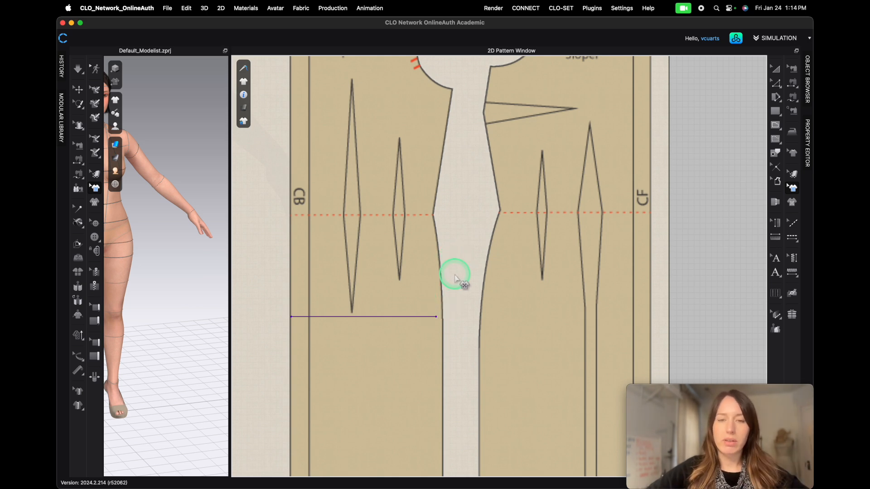
scroll(459, 281, up, 2)
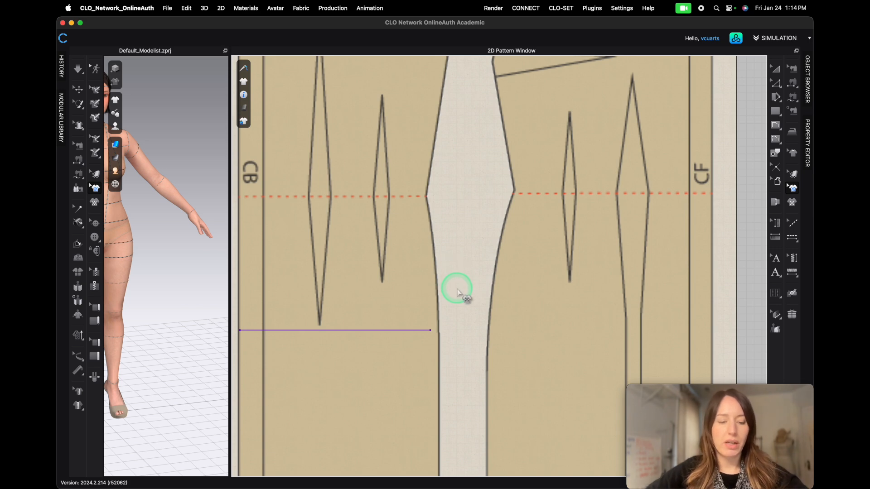
scroll(458, 290, down, 3)
scroll(457, 290, left, 3)
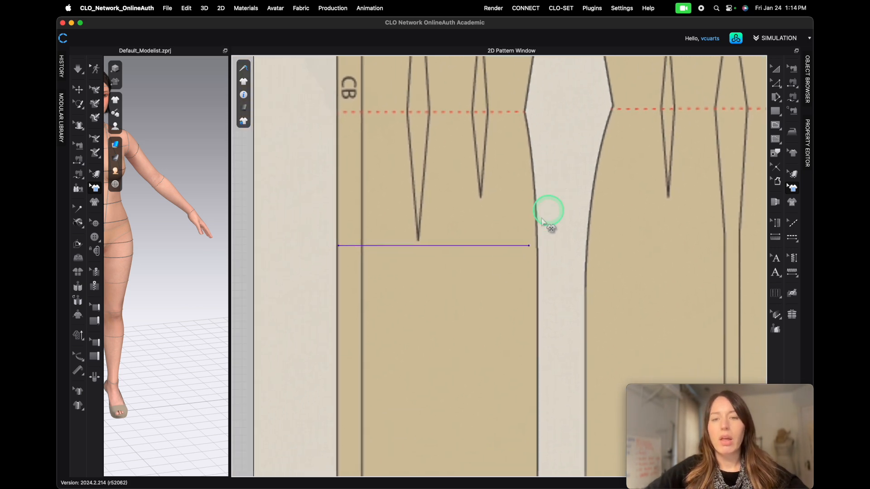
scroll(452, 287, up, 2)
scroll(456, 292, up, 1)
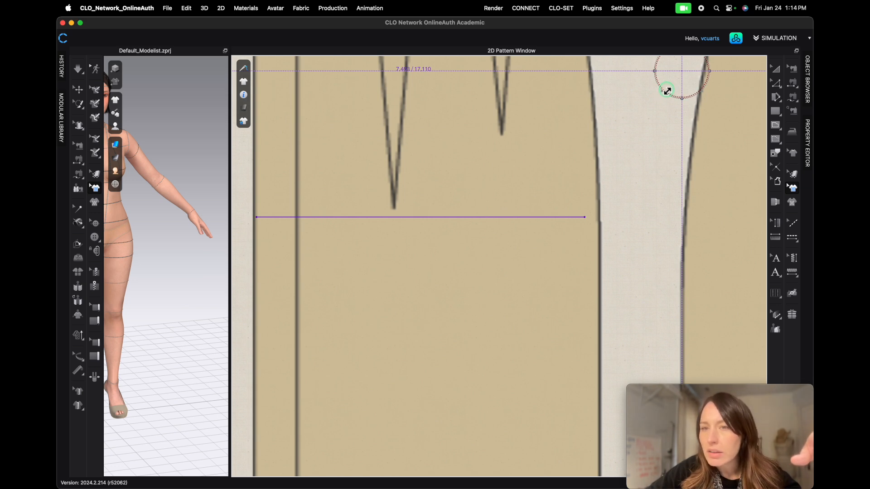
drag(667, 91, 664, 90)
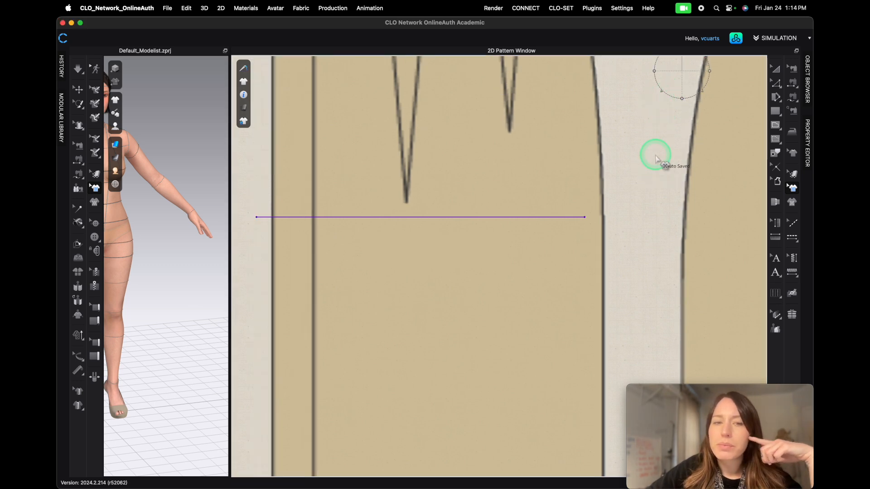
drag(552, 169, 537, 169)
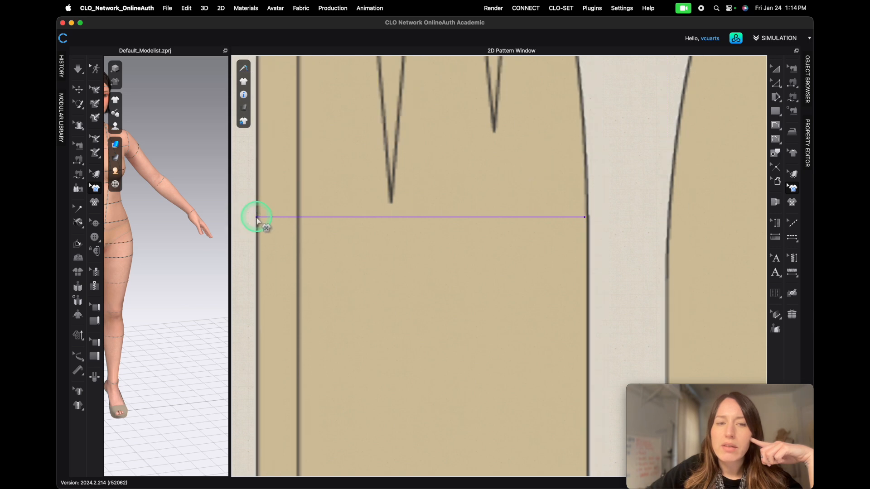
click(665, 98)
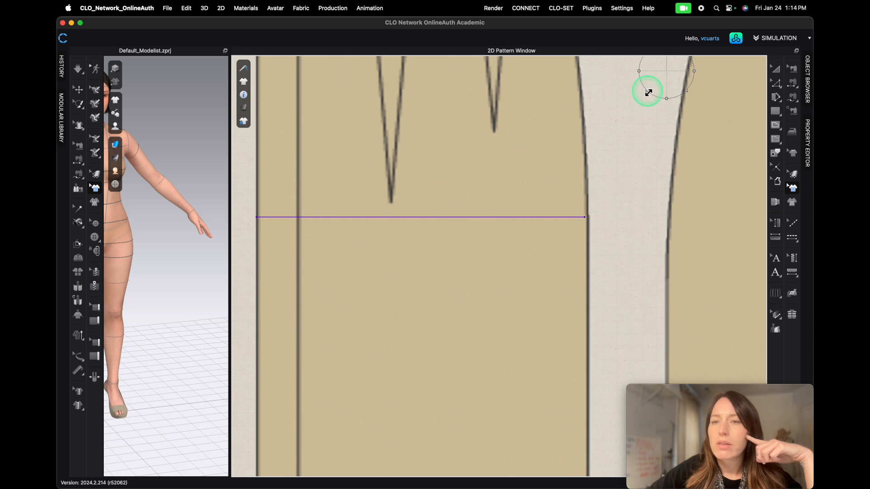
drag(649, 91, 649, 91)
drag(490, 159, 483, 160)
click(483, 159)
click(491, 158)
drag(492, 158, 492, 160)
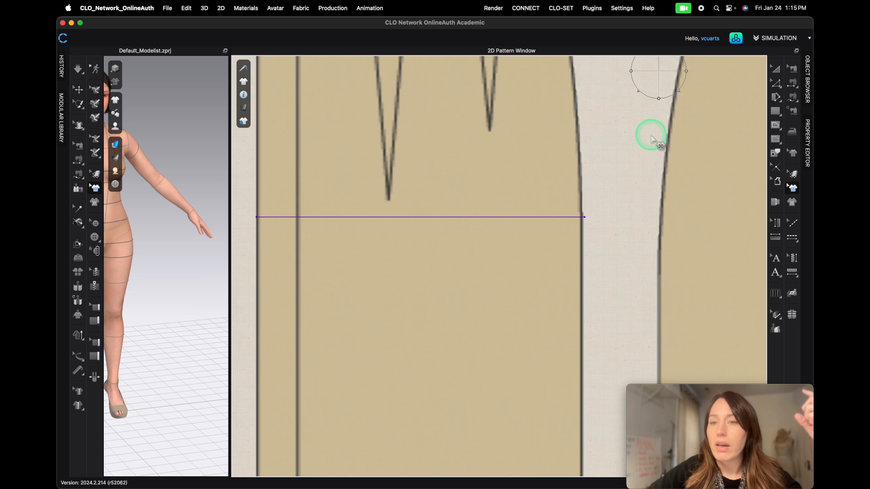
- Fine-tune the graphic's rotation and horizontal position against the measure line at close zoom
scroll(640, 91, up, 5)
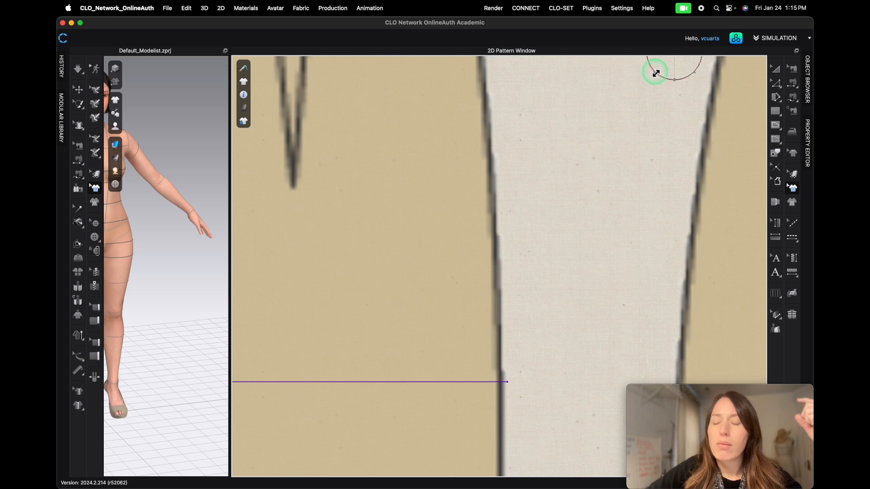
drag(655, 74, 656, 76)
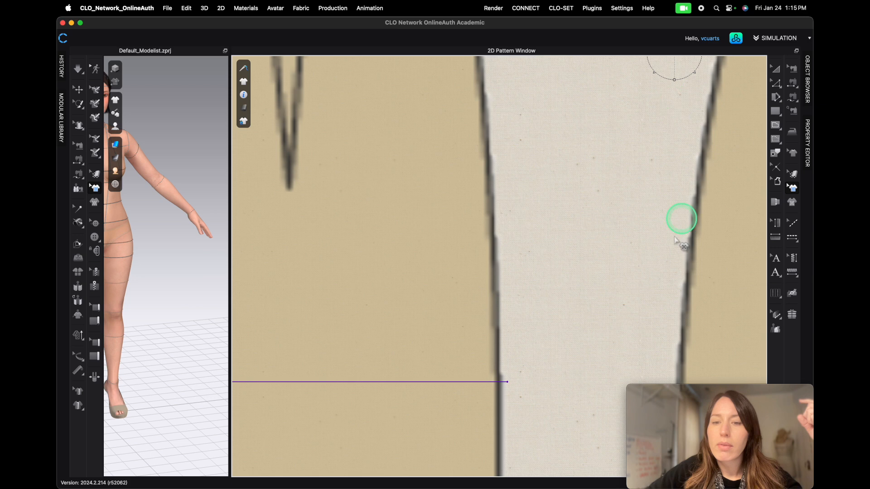
scroll(402, 181, down, 5)
scroll(299, 245, up, 5)
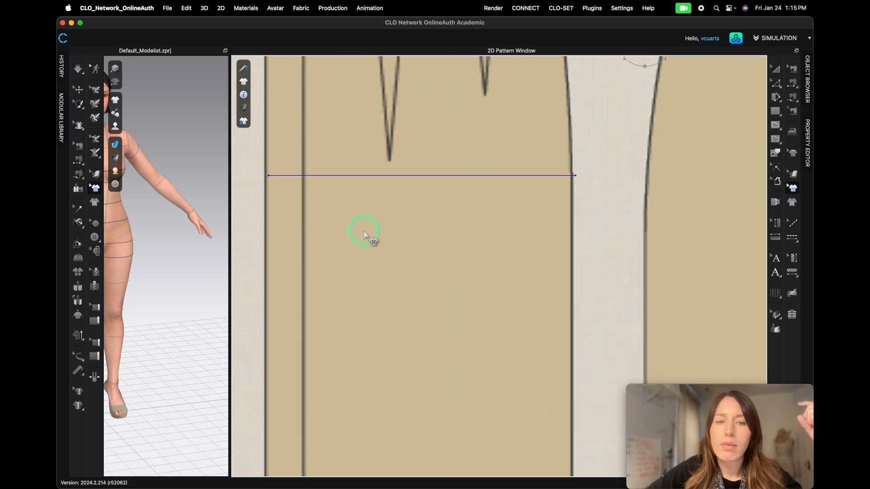
drag(408, 206, 407, 207)
drag(406, 208, 411, 208)
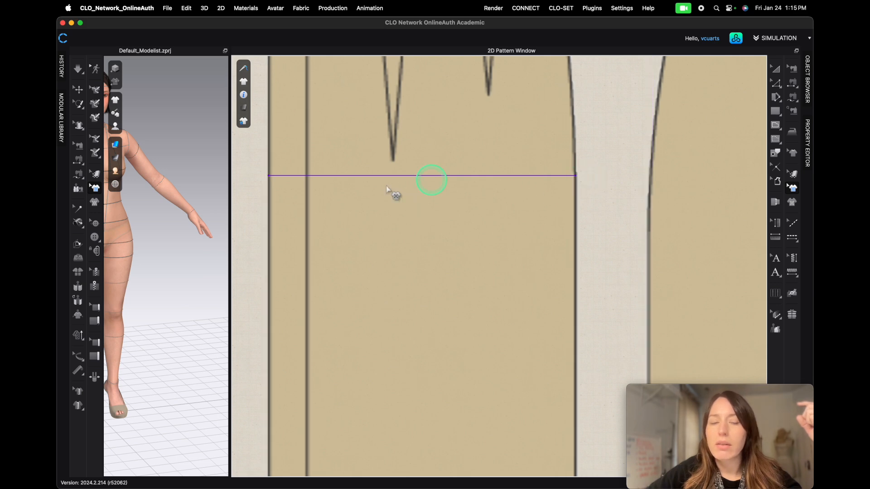
scroll(272, 190, up, 5)
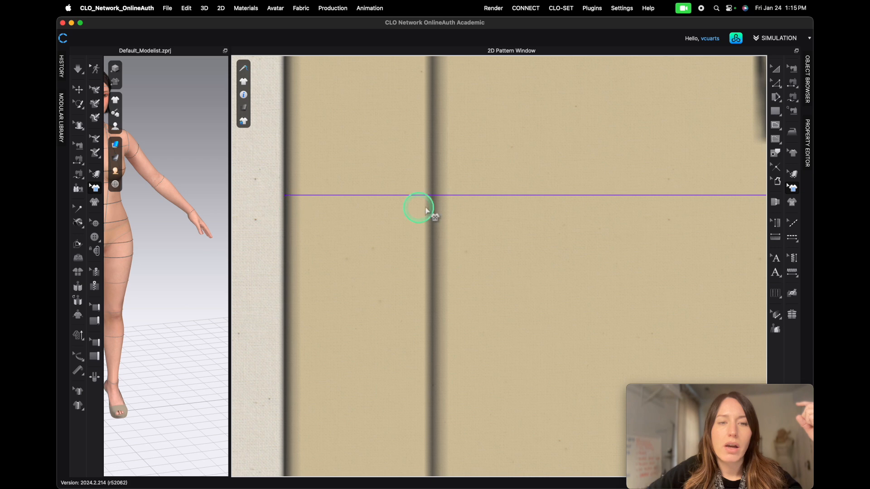
scroll(431, 194, down, 3)
scroll(504, 208, down, 2)
scroll(658, 202, up, 5)
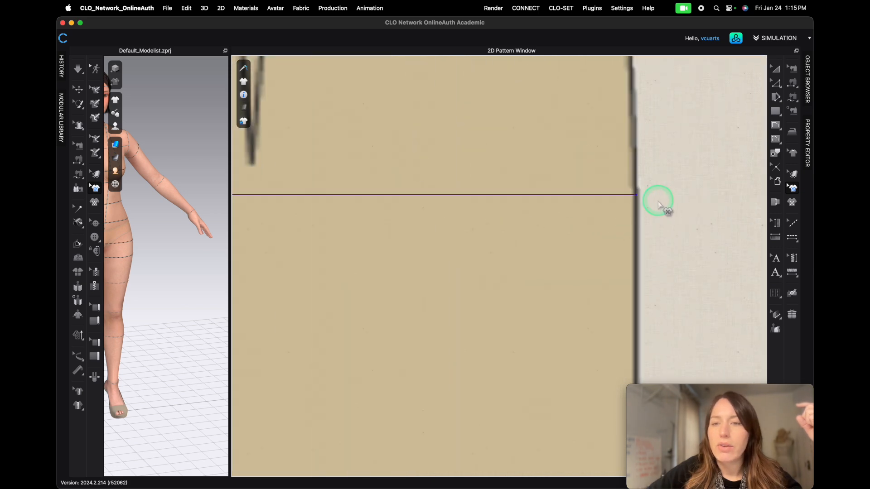
scroll(481, 184, down, 5)
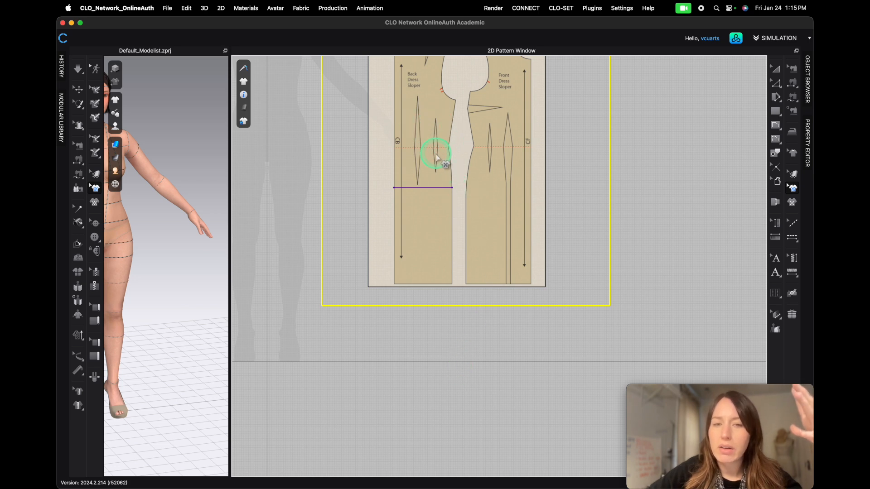
- Delete the 9.82 in point-of-measure line from the muslin using the point-of-measure edit tool
click(778, 238)
click(776, 223)
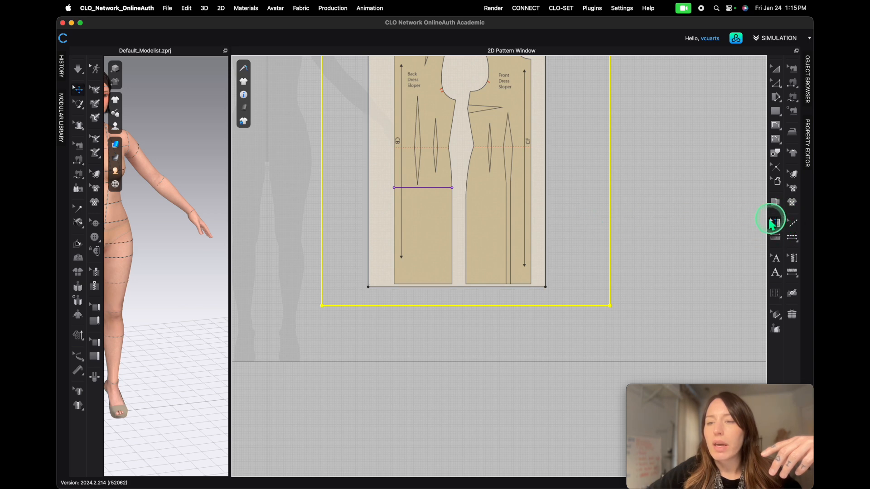
click(429, 192)
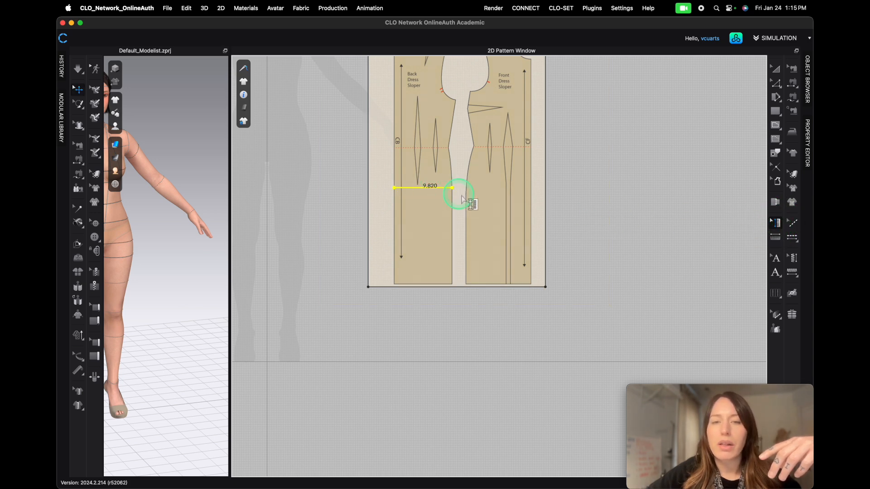
right_click(430, 191)
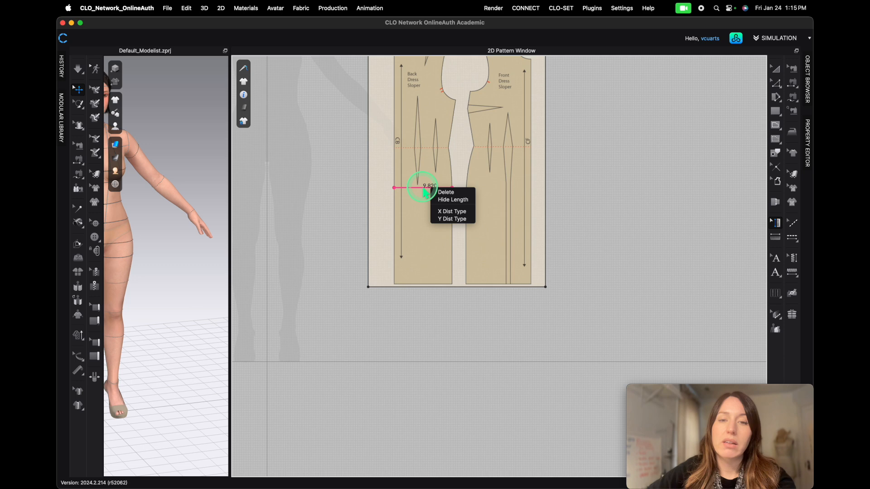
click(444, 192)
- Zoom in and out to review the muslin with the aligned foundation graphic beside the avatar
scroll(431, 171, down, 5)
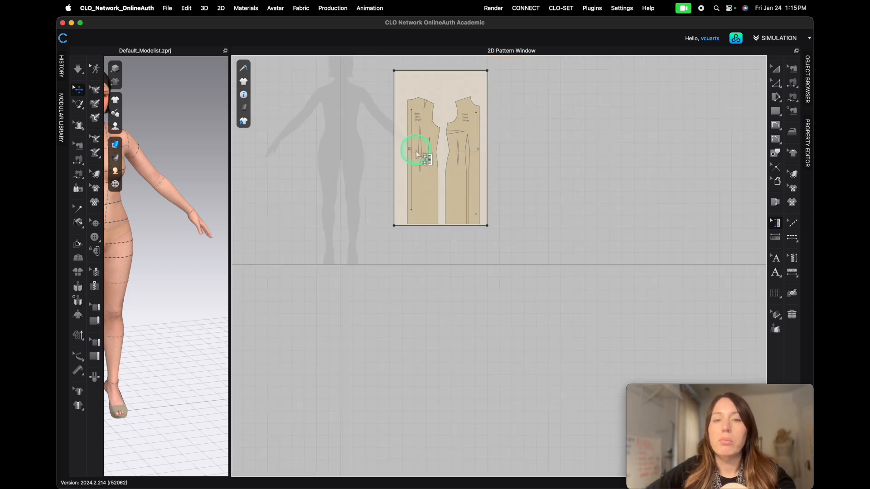
scroll(416, 154, down, 3)
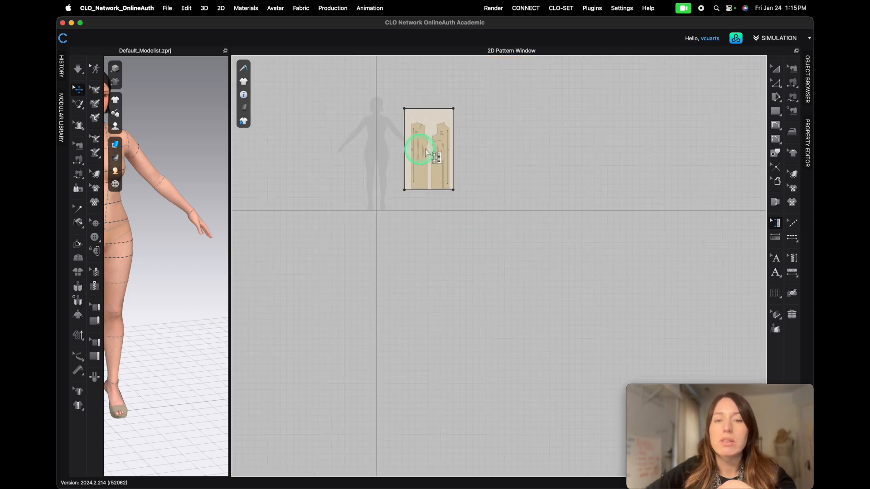
click(793, 188)
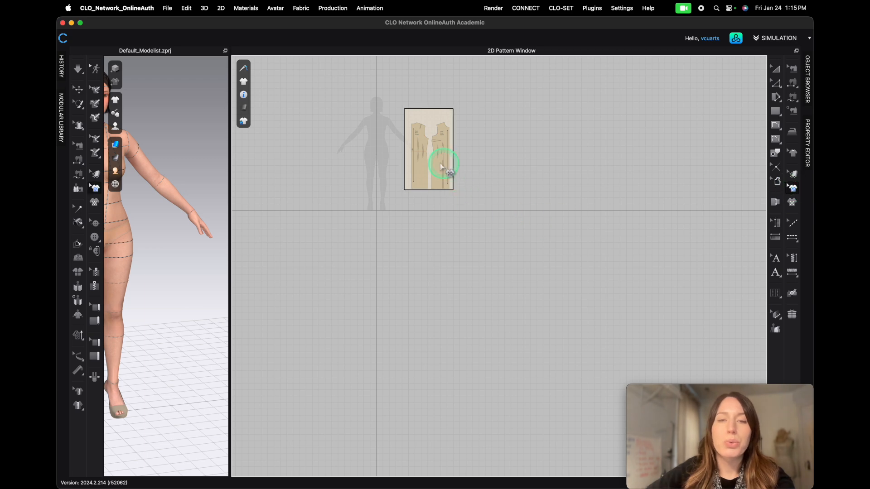
drag(423, 168, 421, 162)
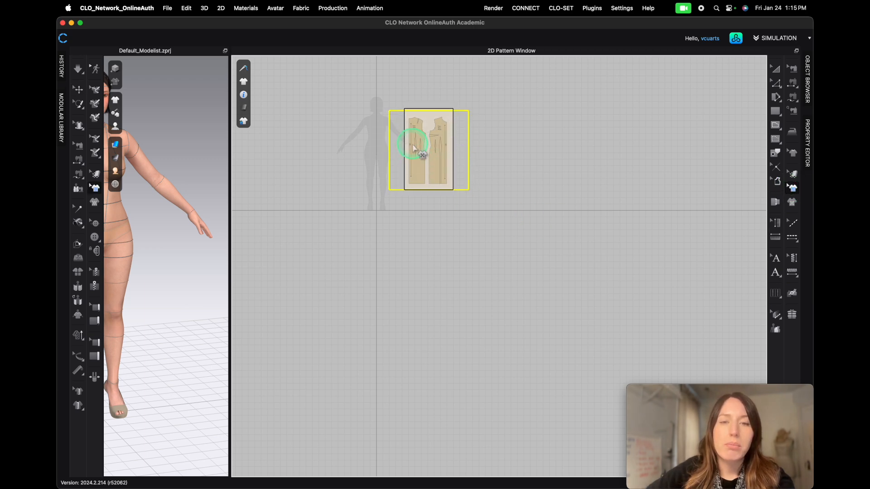
scroll(414, 150, up, 3)
scroll(474, 358, down, 2)
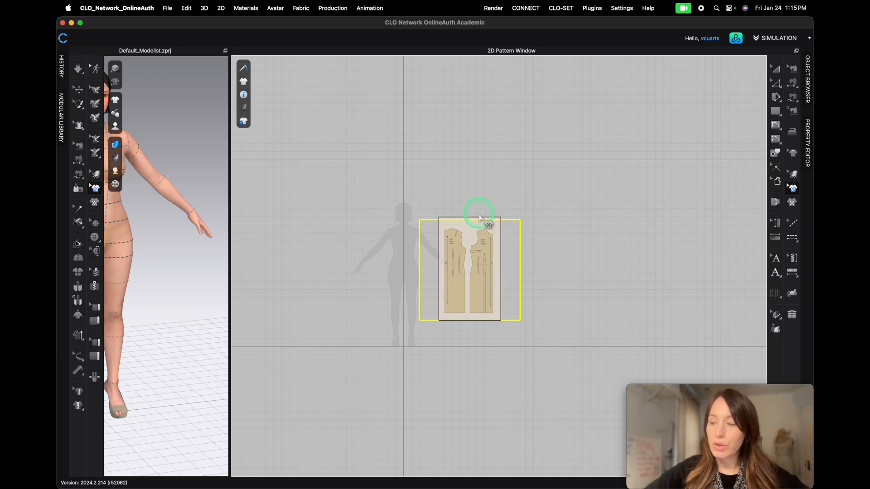
mouse_move(445, 357)
right_down()
mouse_move(386, 319)
mouse_move(521, 367)
mouse_move(444, 339)
mouse_move(453, 322)
mouse_move(435, 353)
right_up()
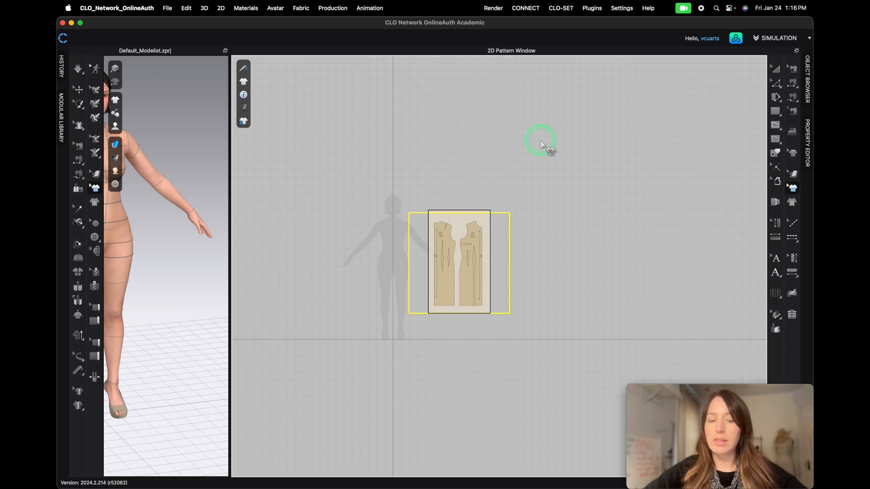
click(514, 181)
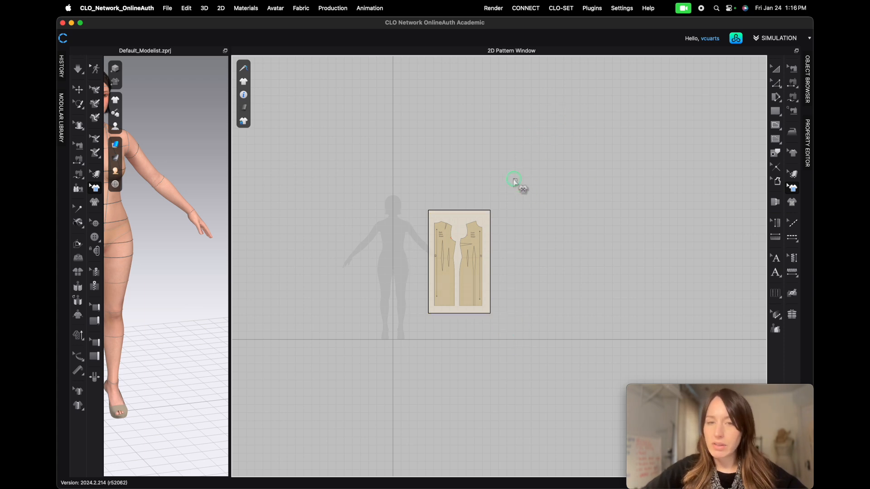
middle_drag(507, 174, 539, 145)
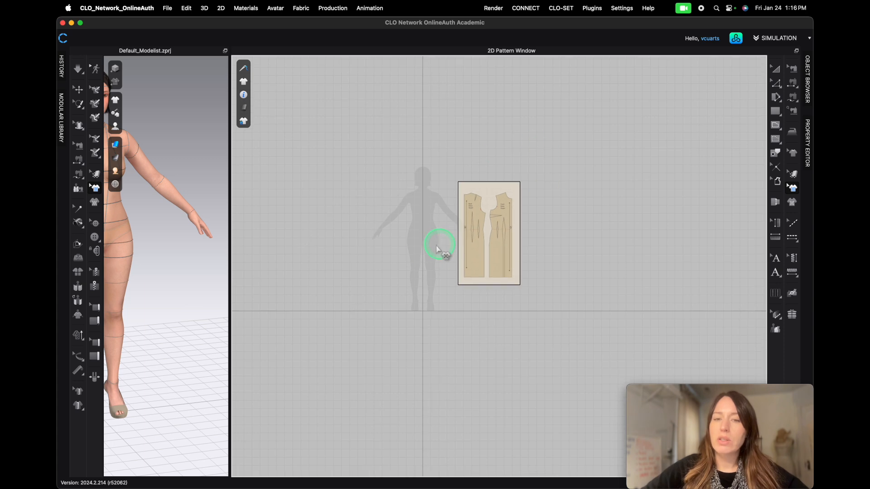
scroll(436, 251, up, 2)
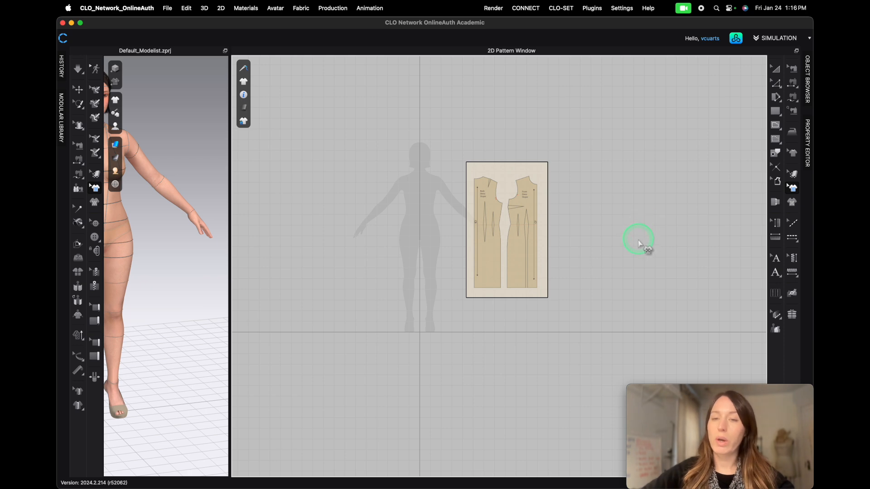
scroll(568, 269, down, 3)
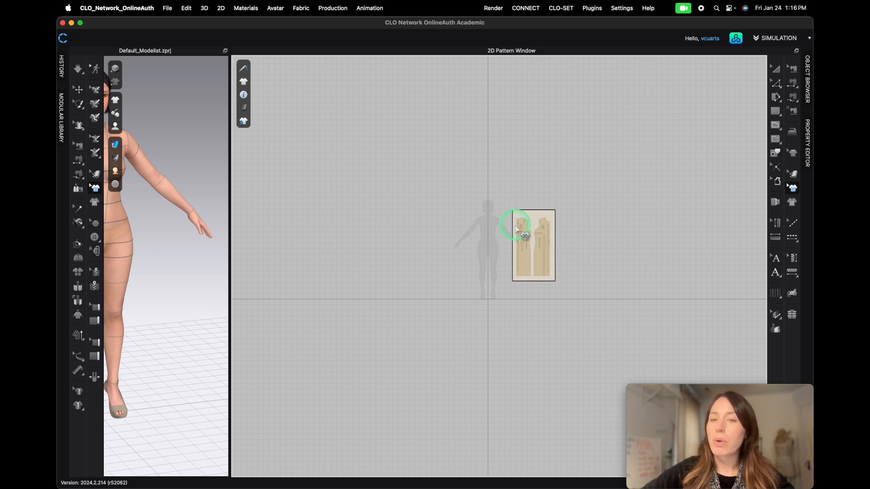
scroll(516, 227, up, 10)
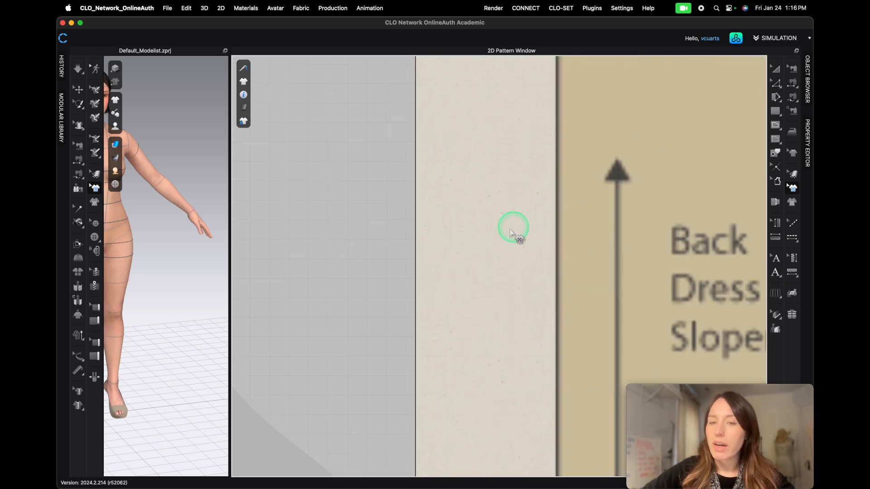
scroll(465, 221, down, 10)
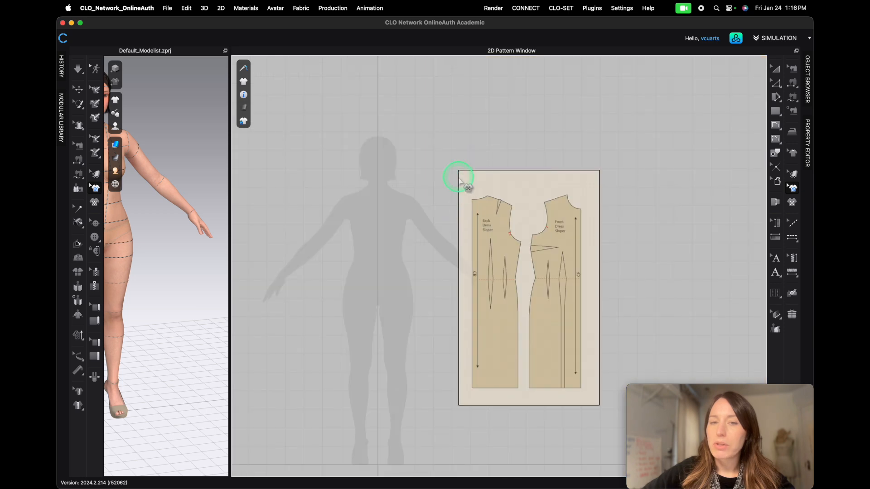
scroll(464, 179, up, 10)
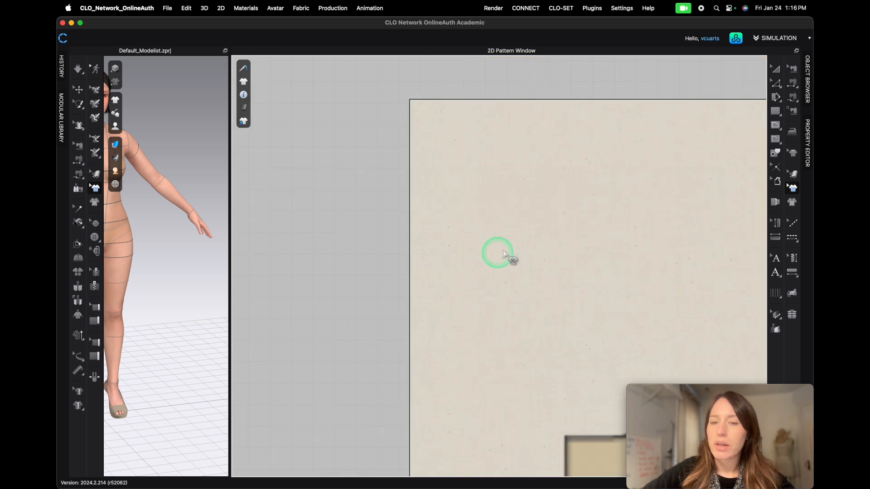
scroll(528, 295, down, 10)
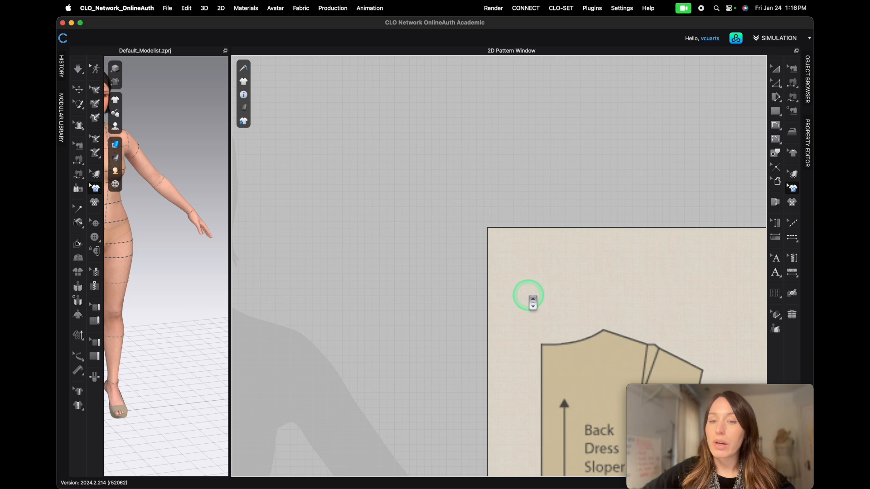
scroll(570, 368, up, 10)
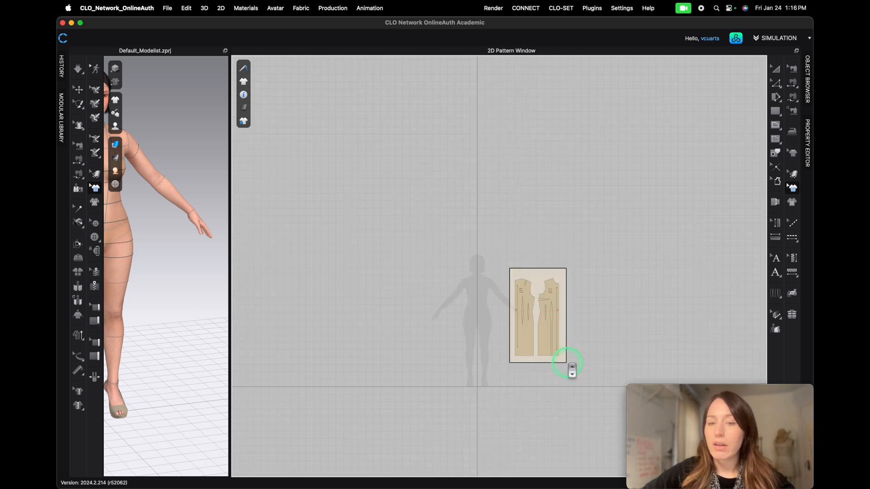
scroll(571, 369, up, 3)
scroll(564, 362, down, 10)
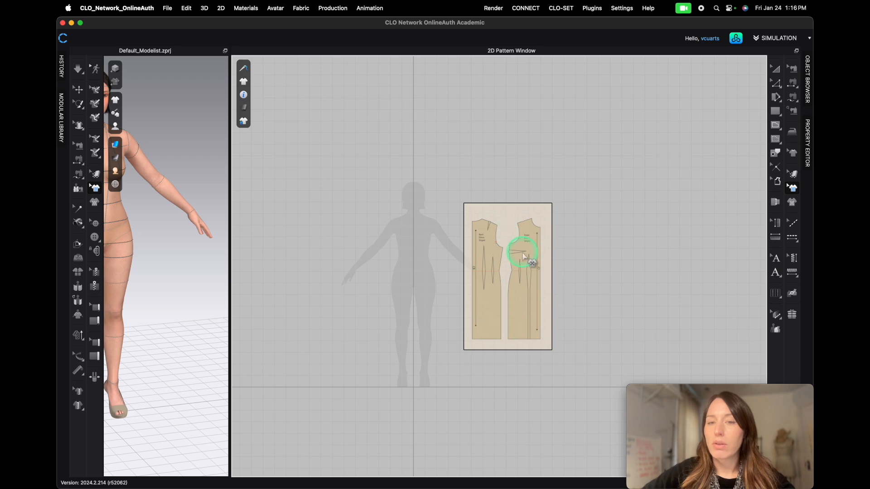
scroll(524, 256, up, 10)
scroll(527, 248, down, 10)
scroll(551, 219, up, 8)
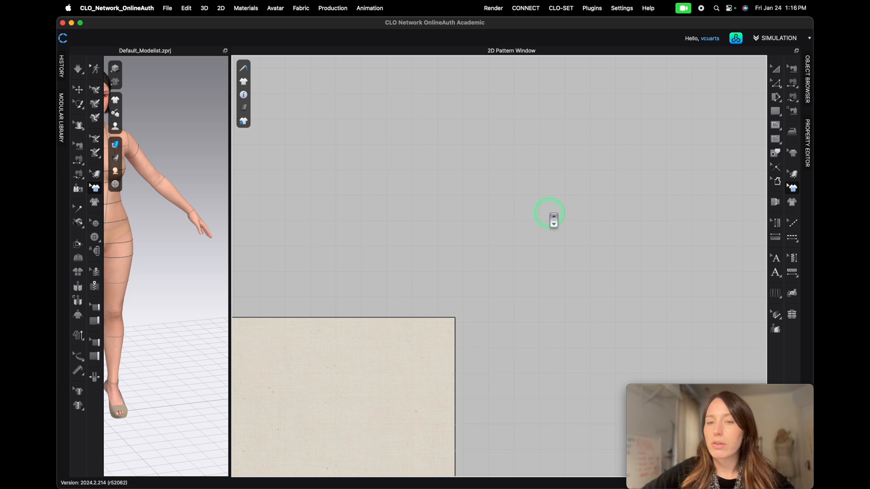
- Nudge the foundation graphic slightly upward on the muslin to refine its placement
scroll(553, 221, down, 10)
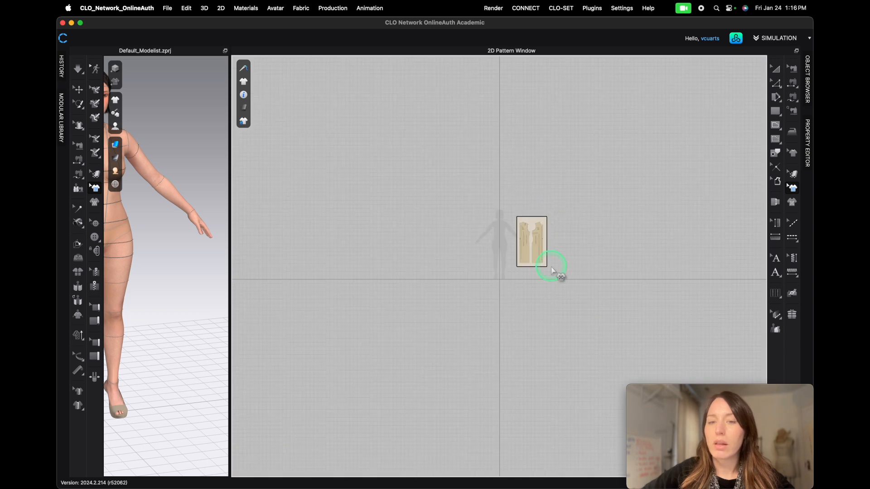
scroll(552, 270, up, 8)
right_drag(559, 229, 552, 326)
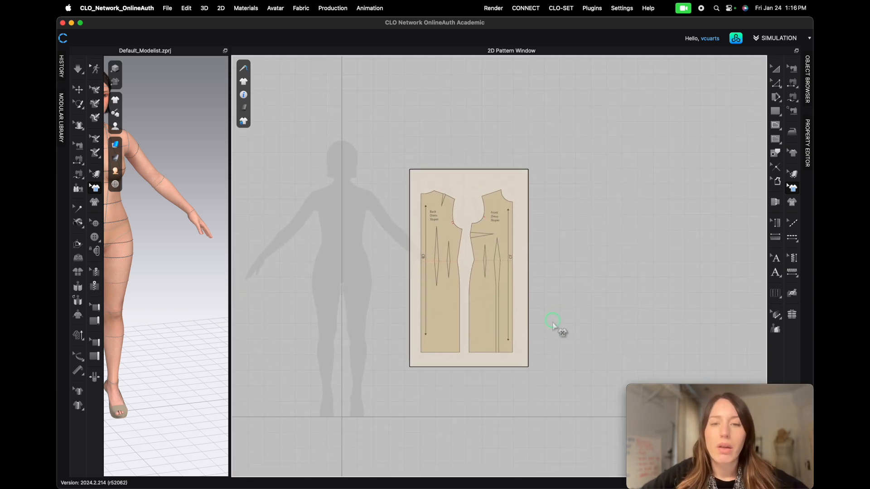
scroll(502, 320, up, 5)
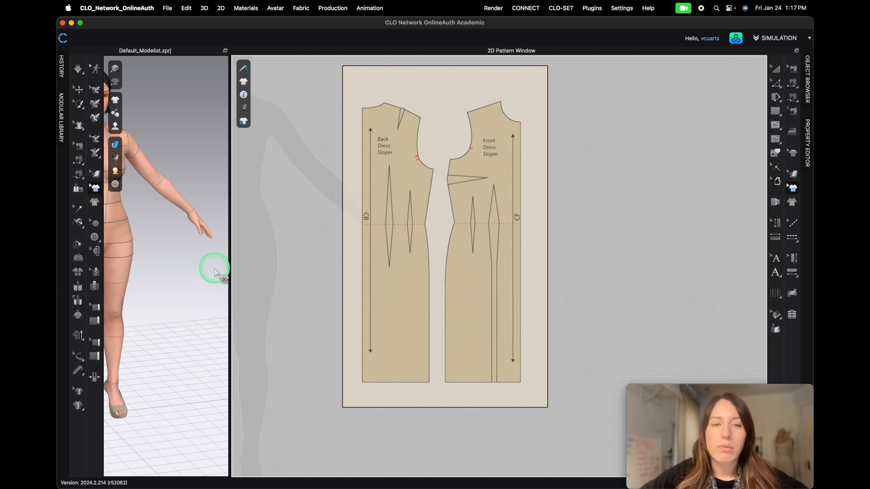
drag(230, 267, 143, 264)
scroll(494, 267, down, 2)
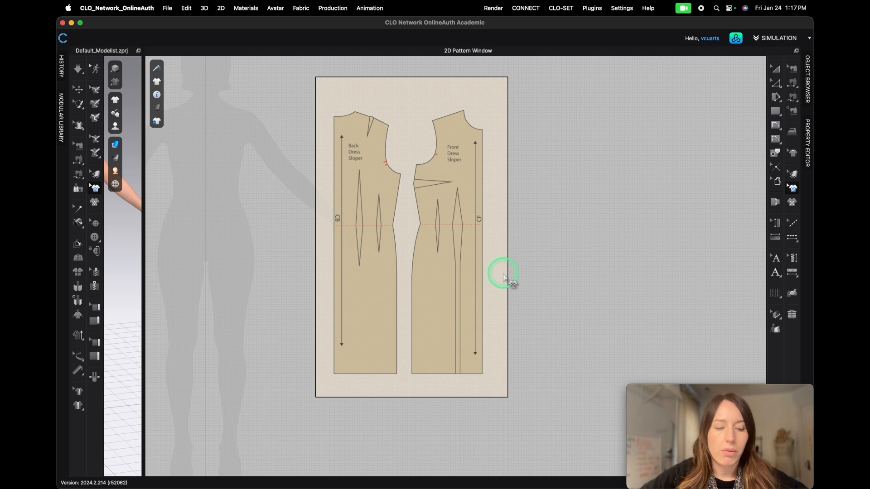
click(459, 258)
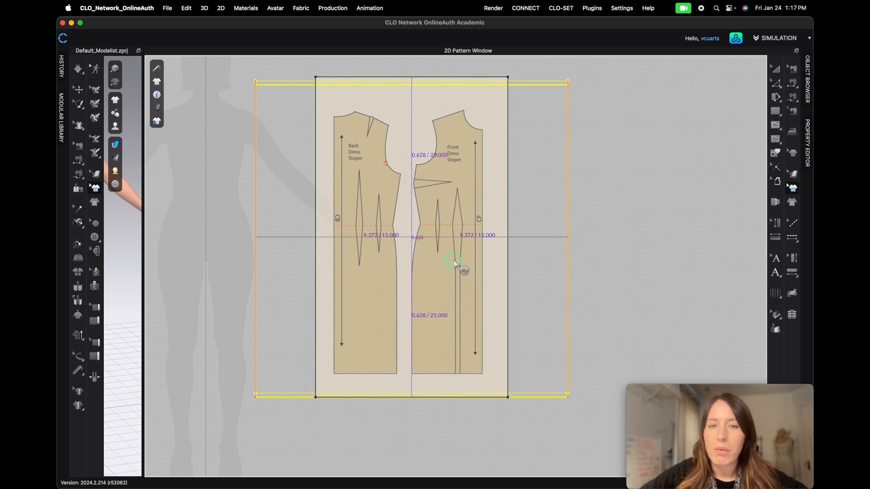
drag(458, 260, 461, 253)
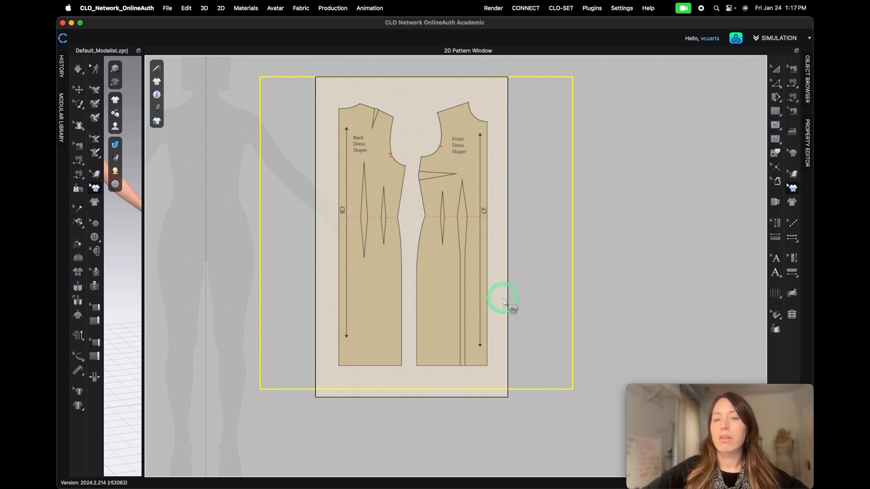
- Lock the muslin pattern so it can no longer be moved
click(791, 188)
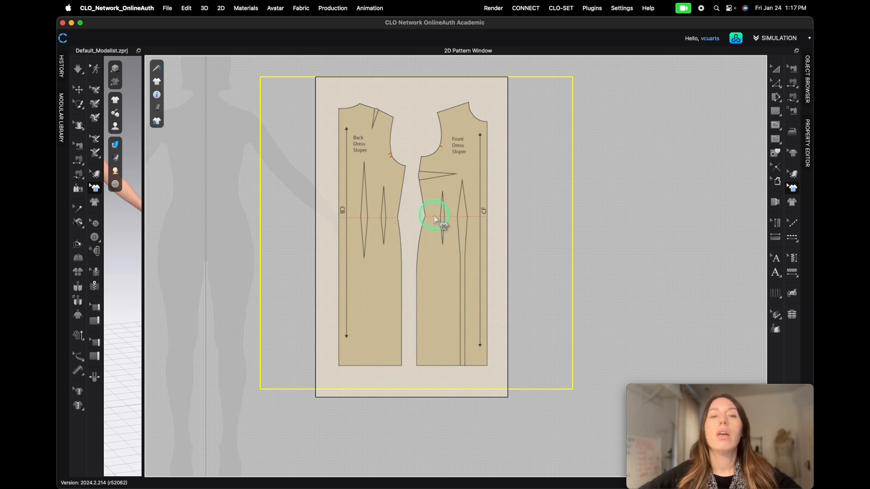
click(606, 165)
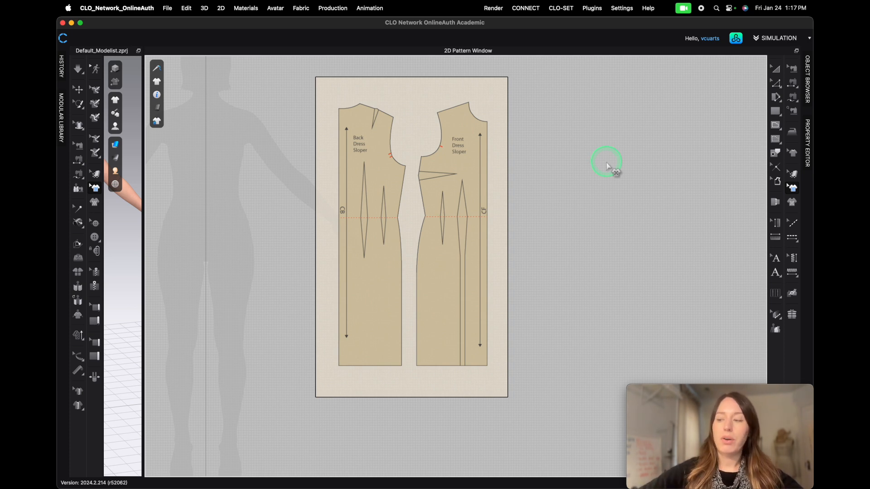
click(775, 69)
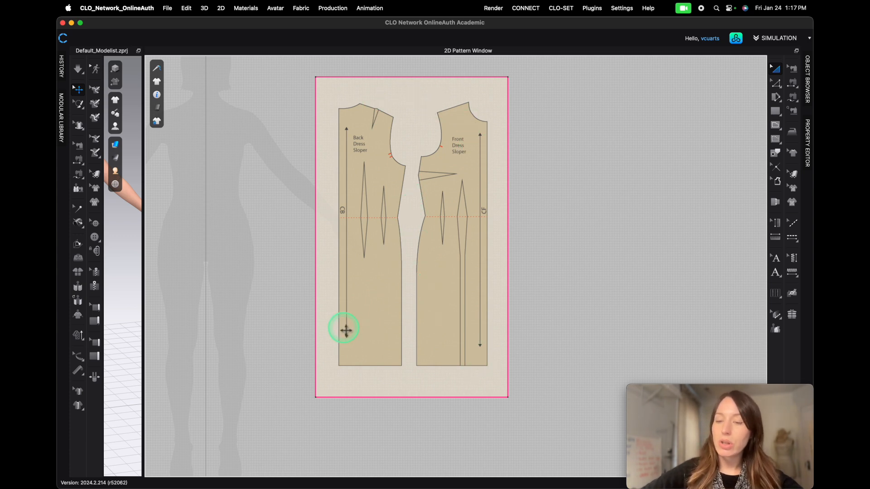
right_click(403, 93)
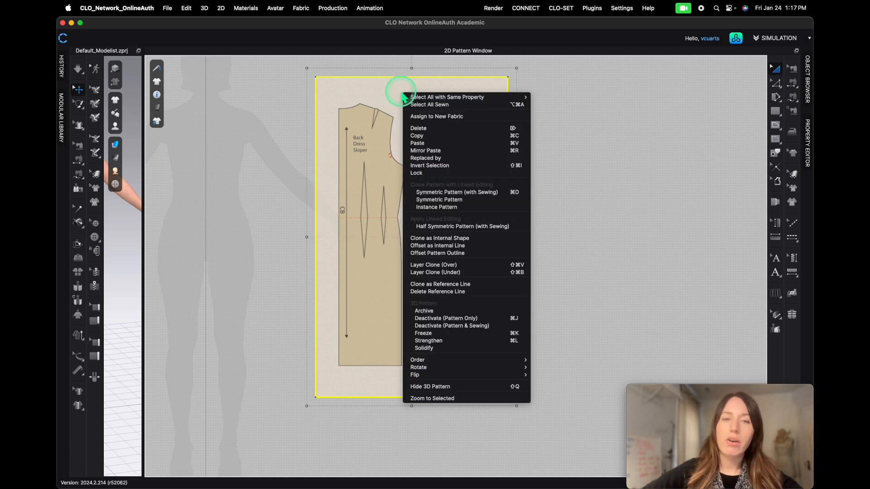
click(415, 173)
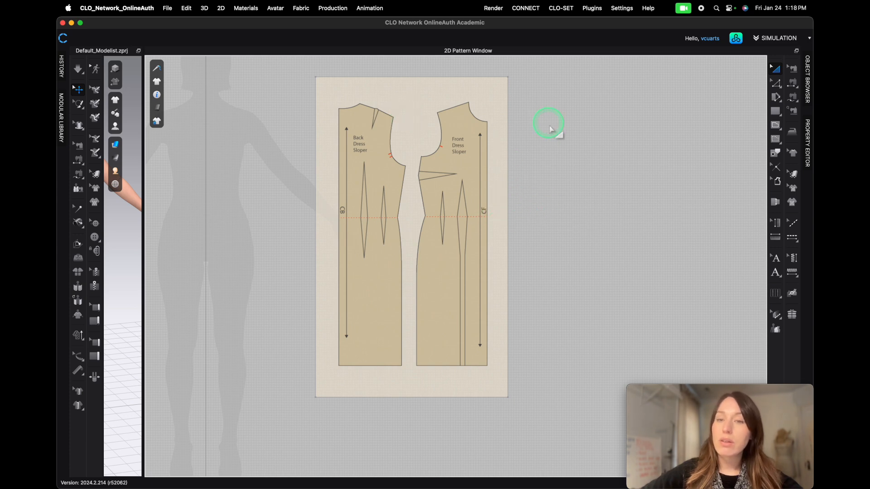
right_click(547, 155)
click(578, 183)
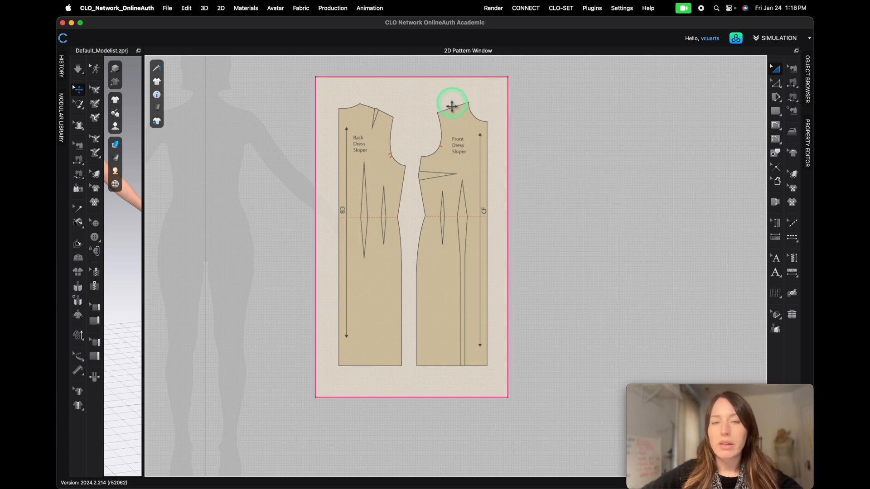
right_click(427, 109)
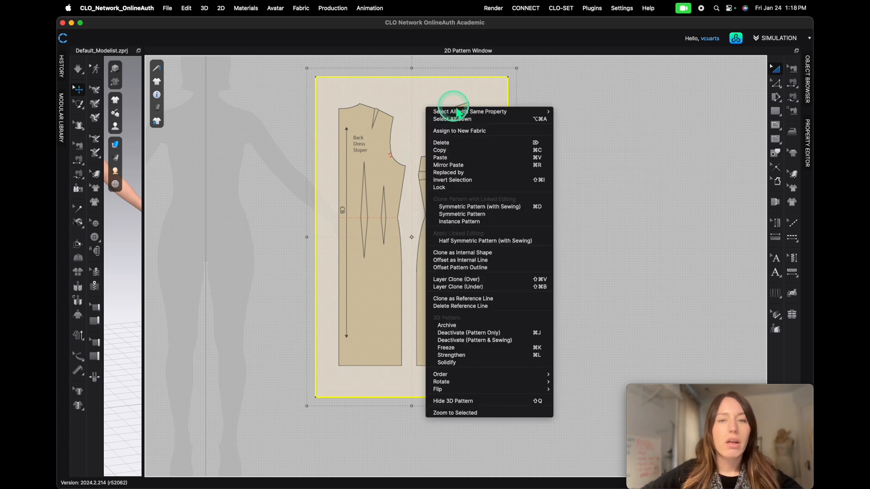
click(459, 189)
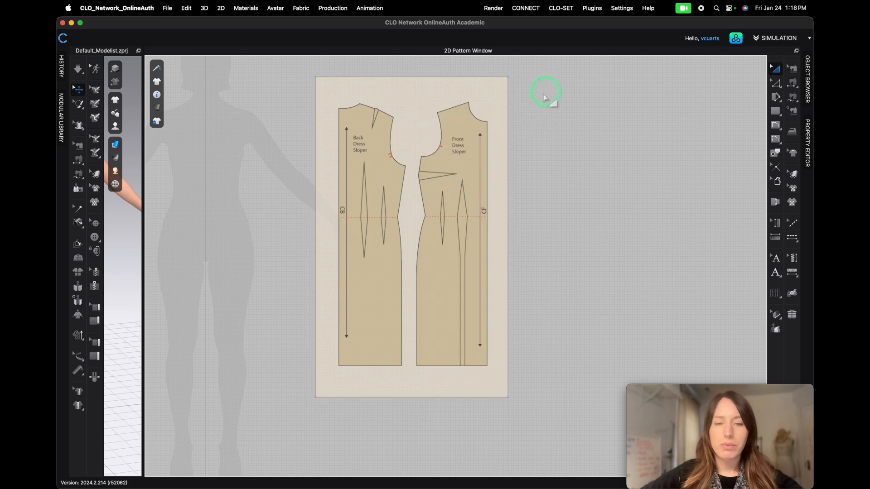
scroll(334, 178, down, 3)
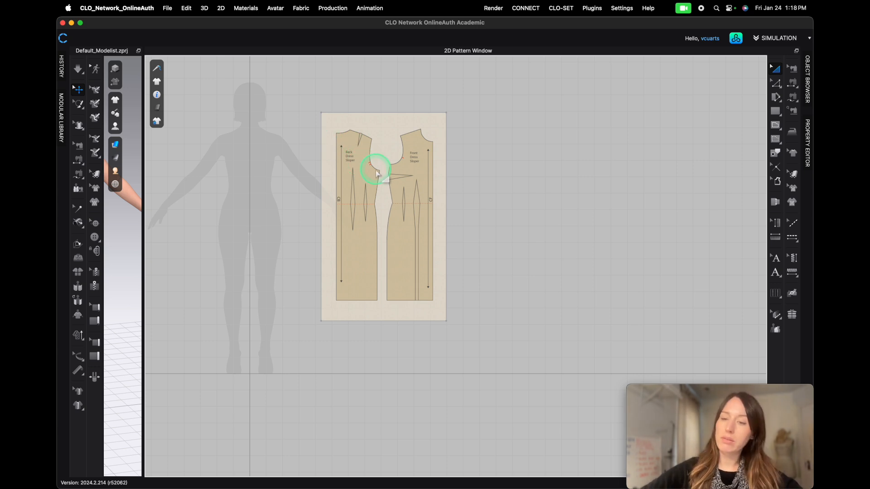
drag(376, 172, 400, 173)
- Draw a four-point polygon over the sloper with the Polygon tool and move it beside the muslin
click(775, 111)
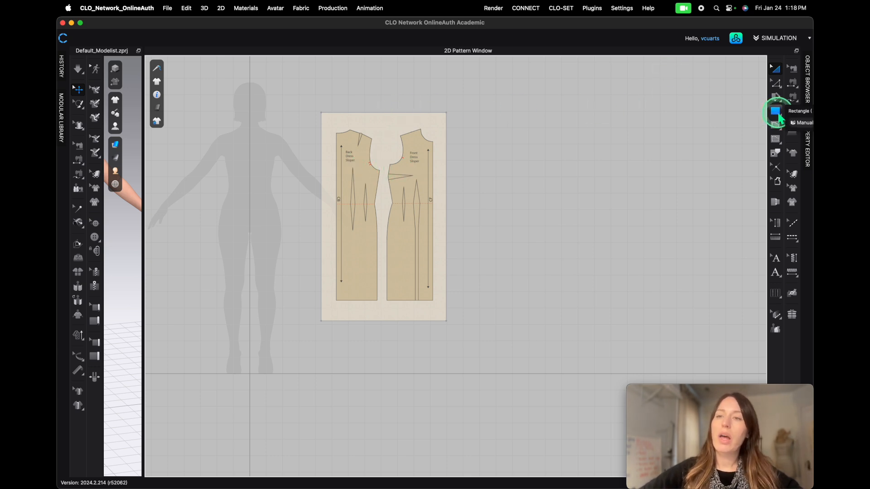
click(774, 127)
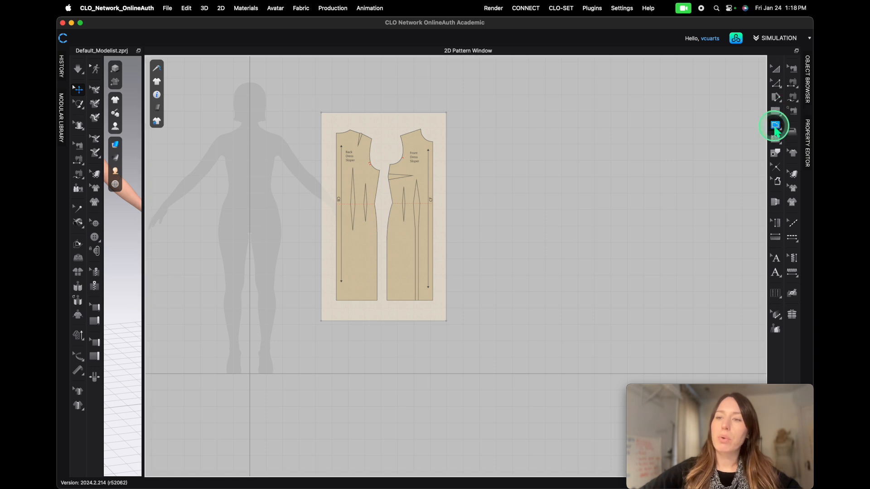
click(419, 131)
click(412, 183)
click(334, 204)
click(371, 132)
key(a)
drag(399, 134, 545, 165)
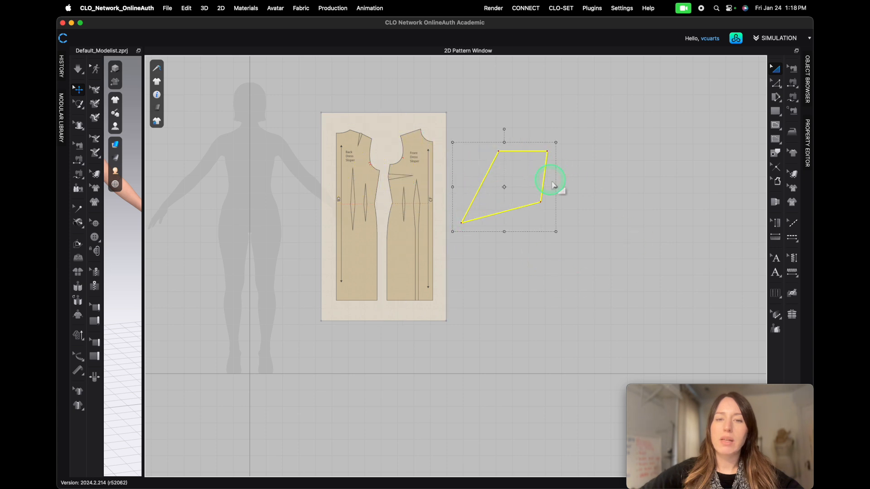
- Clone the polygon as a pattern and place the clone beside it
right_click(529, 154)
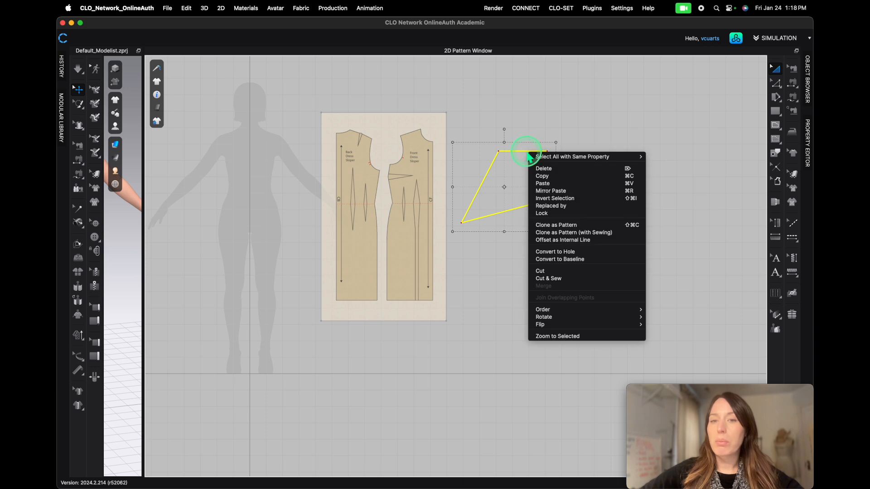
click(558, 224)
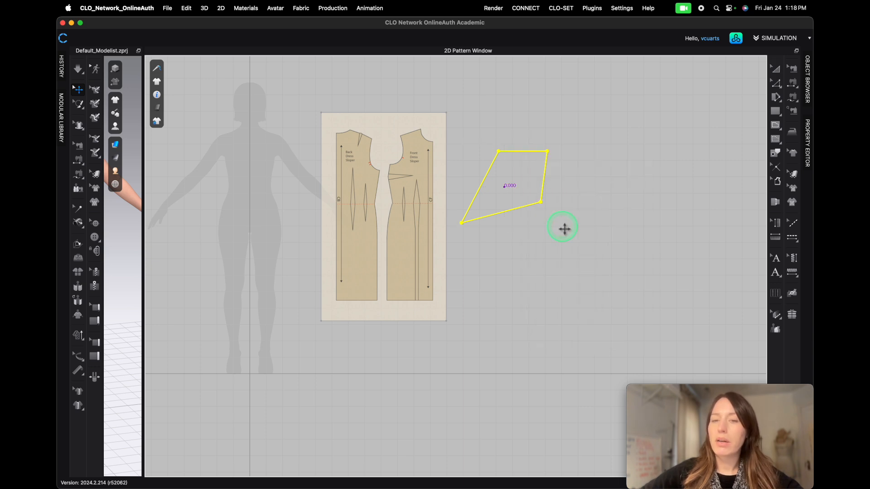
click(606, 174)
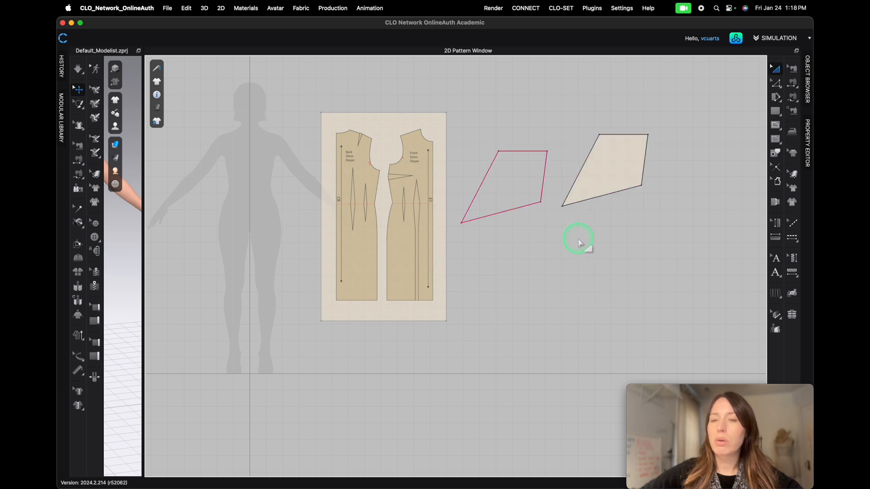
drag(617, 178, 624, 246)
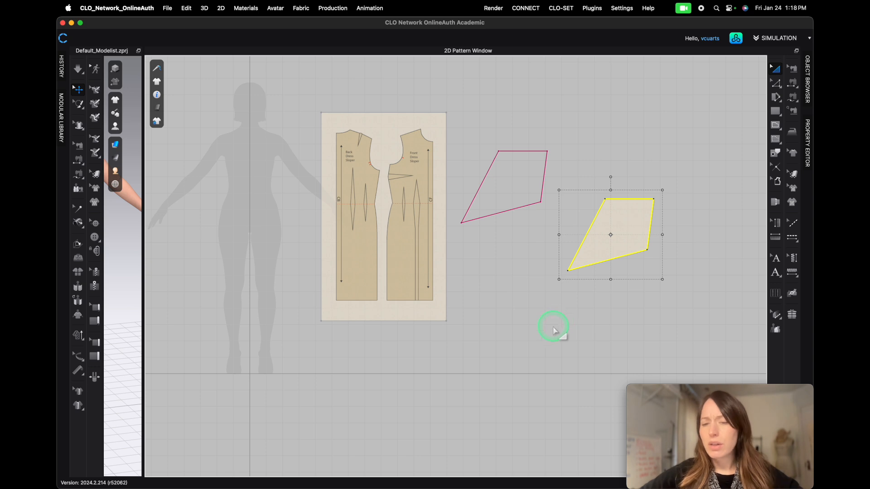
- Delete the polygon and its cloned pattern
click(532, 154)
key(Delete)
click(625, 225)
key(Delete)
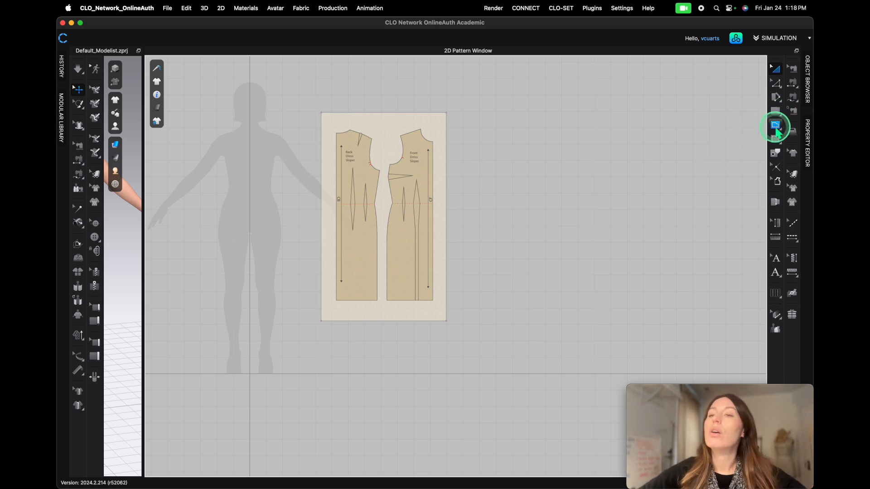
drag(779, 116, 721, 114)
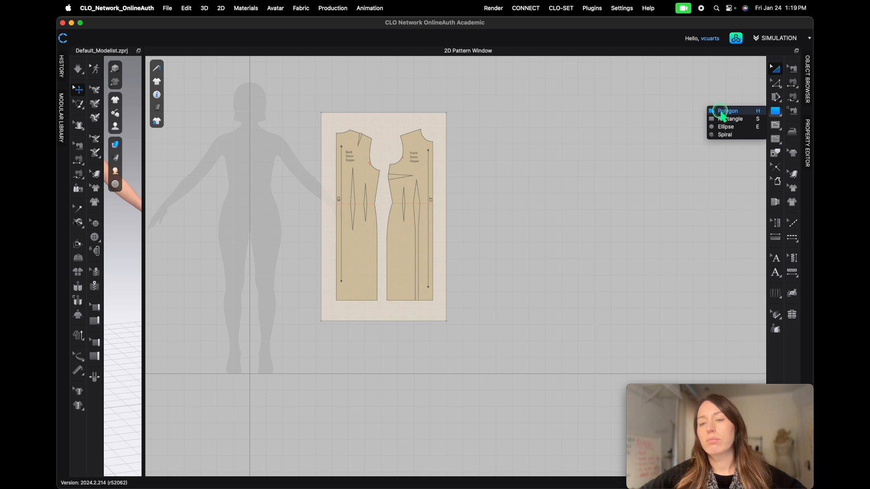
drag(721, 114, 721, 115)
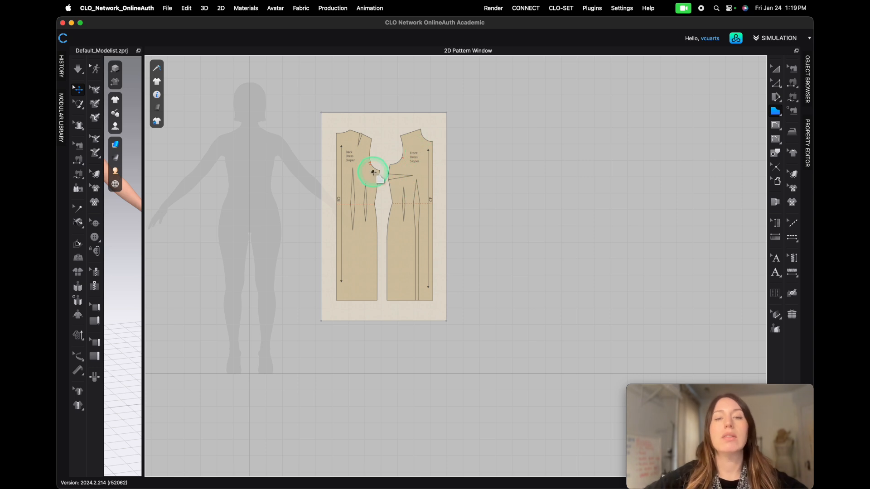
scroll(370, 180, up, 5)
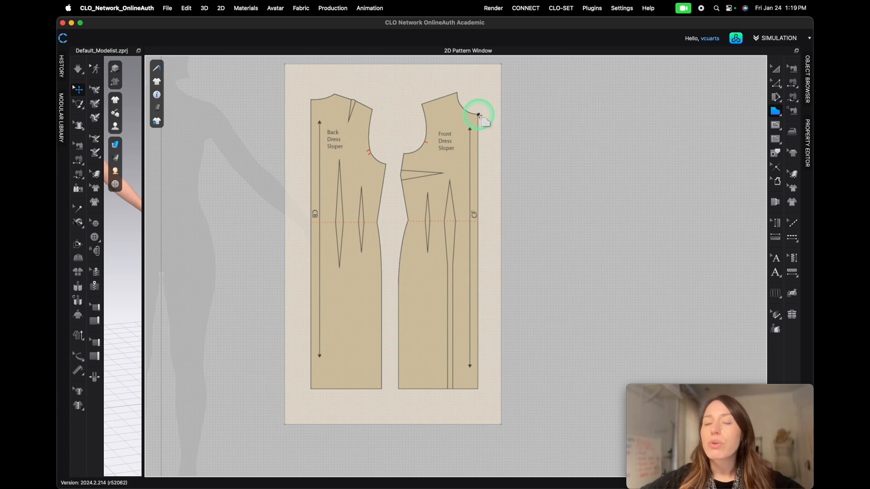
scroll(480, 116, up, 3)
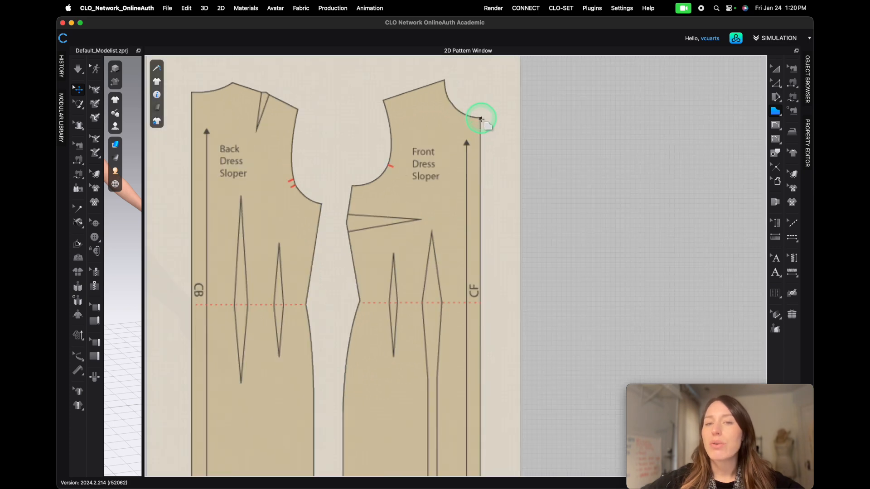
click(480, 119)
drag(444, 80, 448, 122)
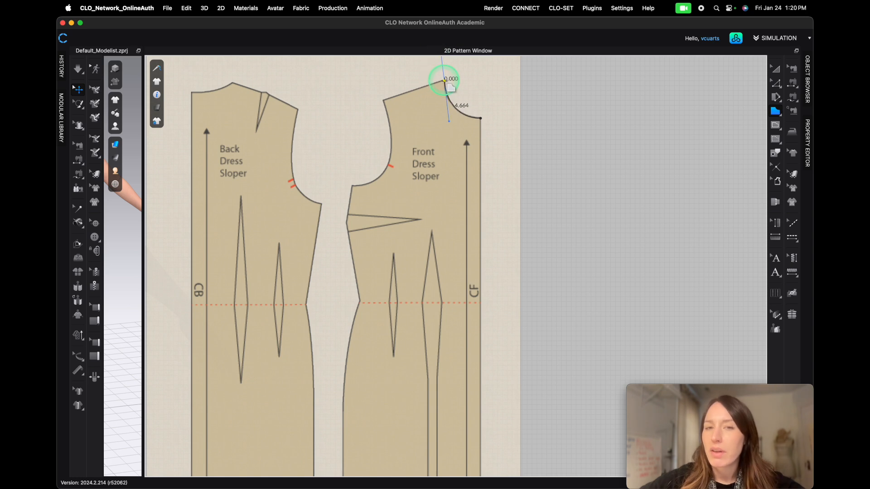
click(383, 100)
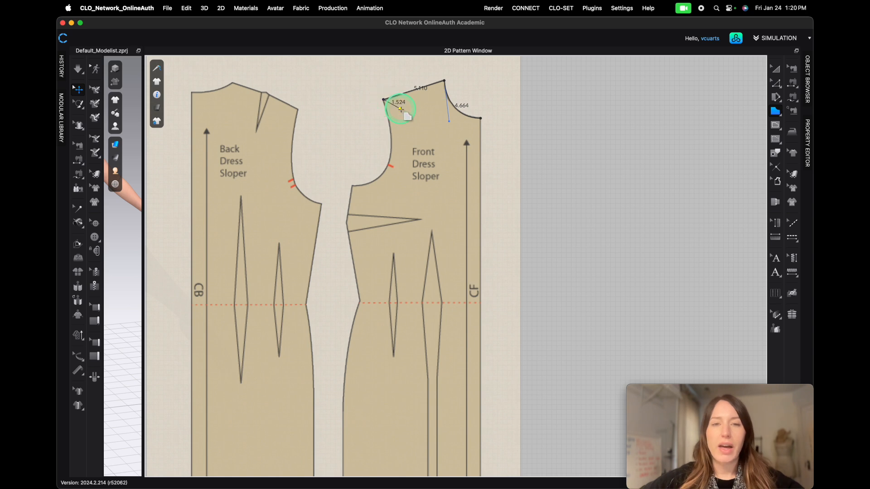
key(Escape)
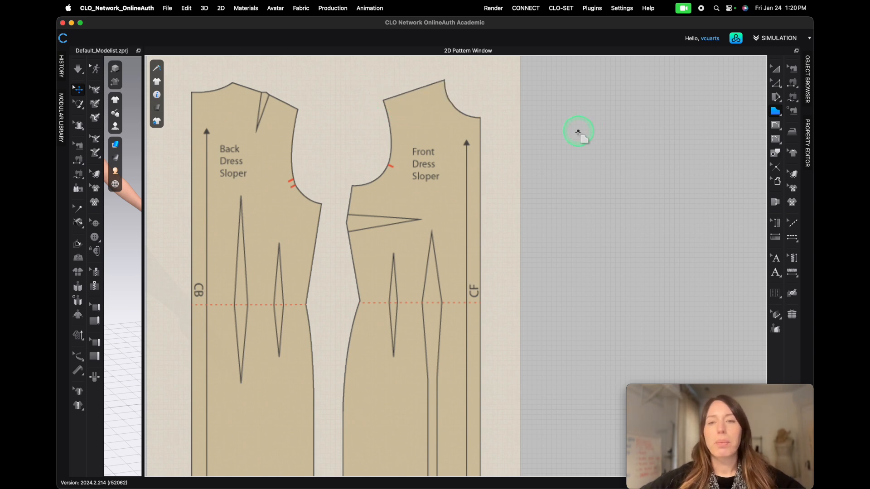
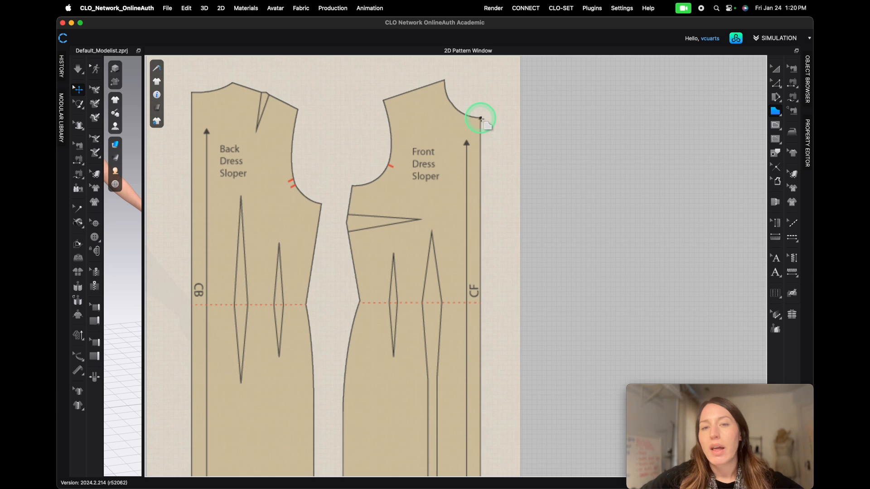
- Start a polygon on the front dress sloper, placing points at the neck, shoulder and down the armhole curve
click(480, 118)
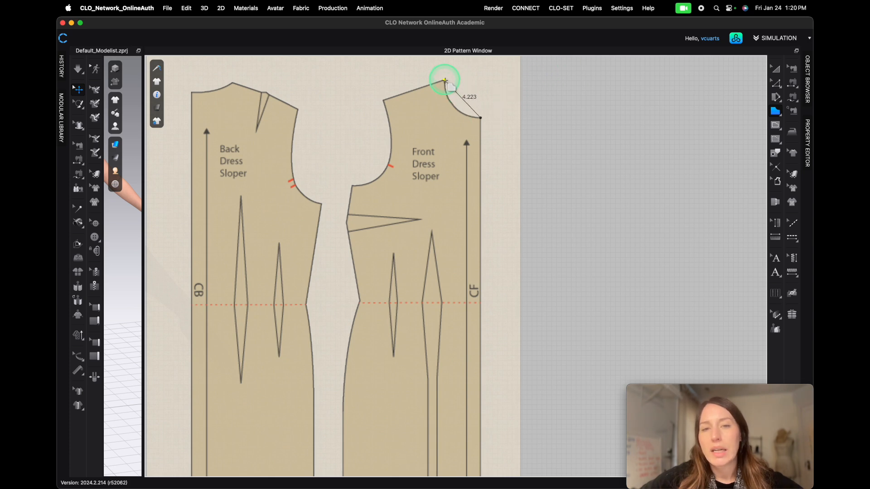
click(445, 80)
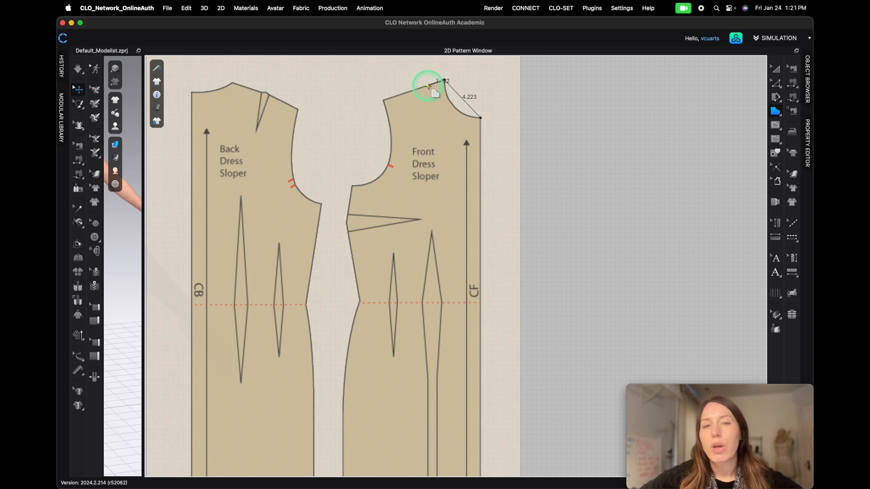
scroll(383, 102, up, 5)
click(384, 96)
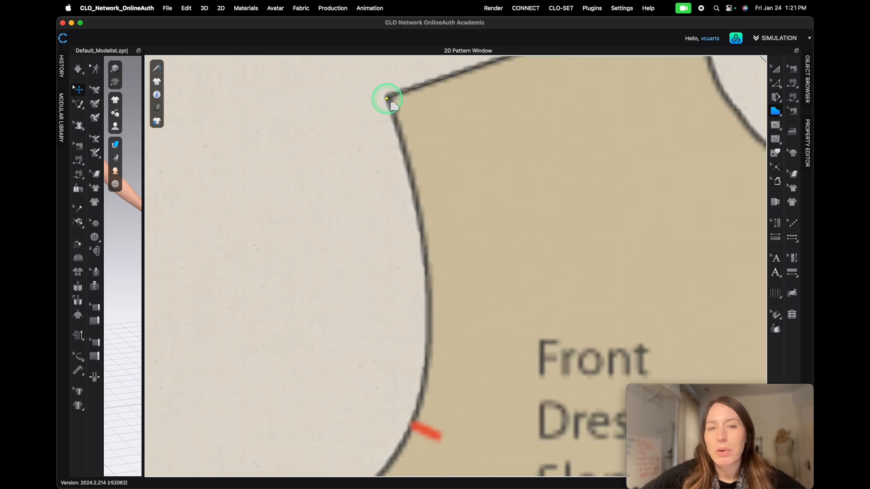
scroll(410, 221, down, 5)
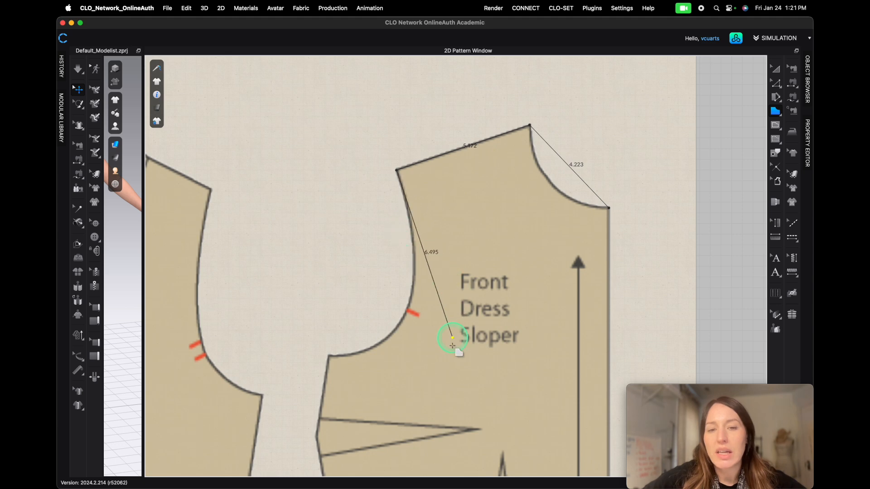
click(407, 310)
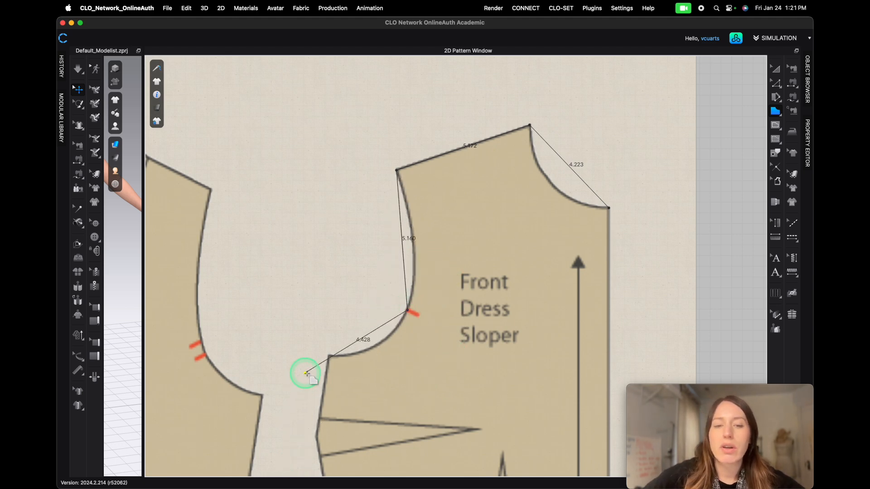
click(329, 357)
scroll(322, 369, down, 5)
scroll(313, 410, up, 4)
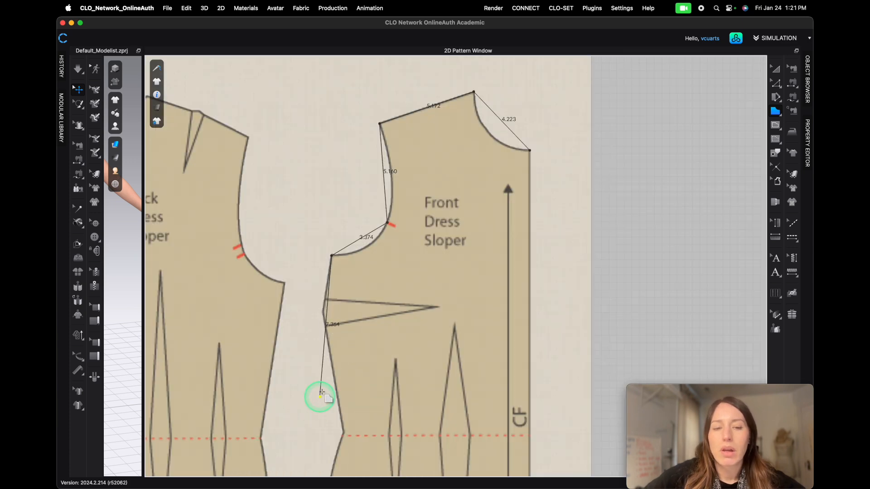
scroll(334, 310, up, 5)
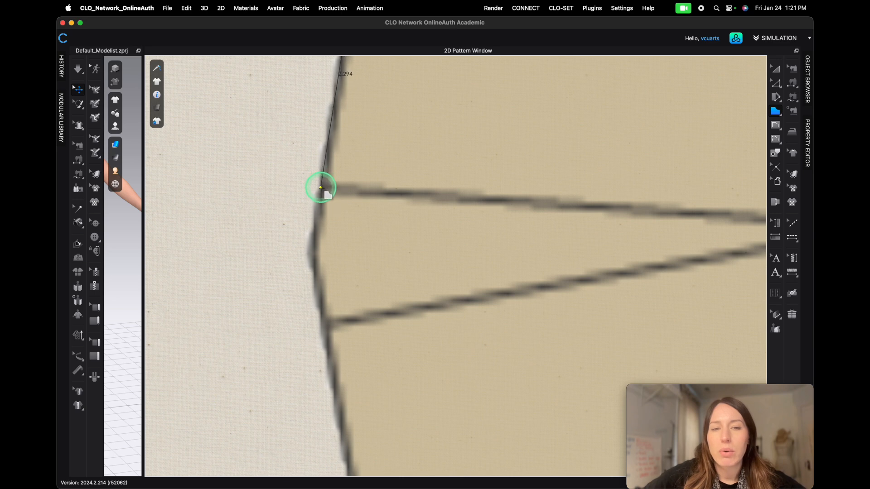
- Continue the polygon down the front side seam, placing points around the bust dart, at the waist and at the hip
click(321, 190)
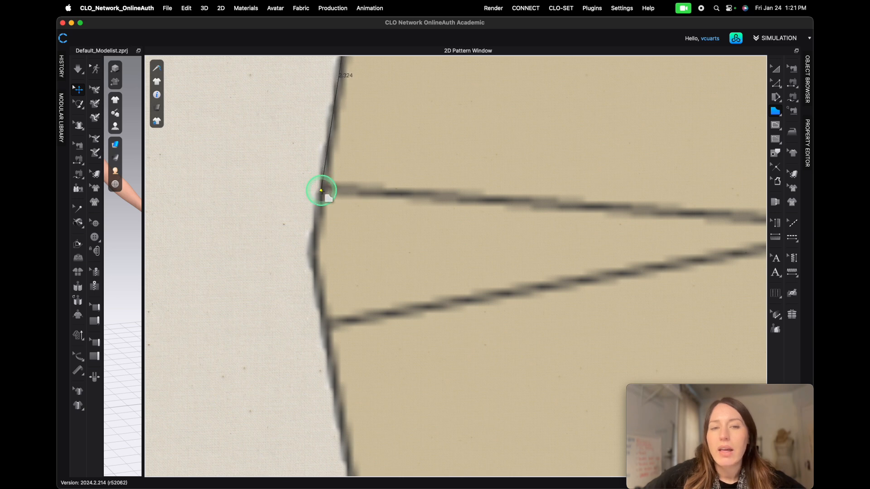
click(312, 259)
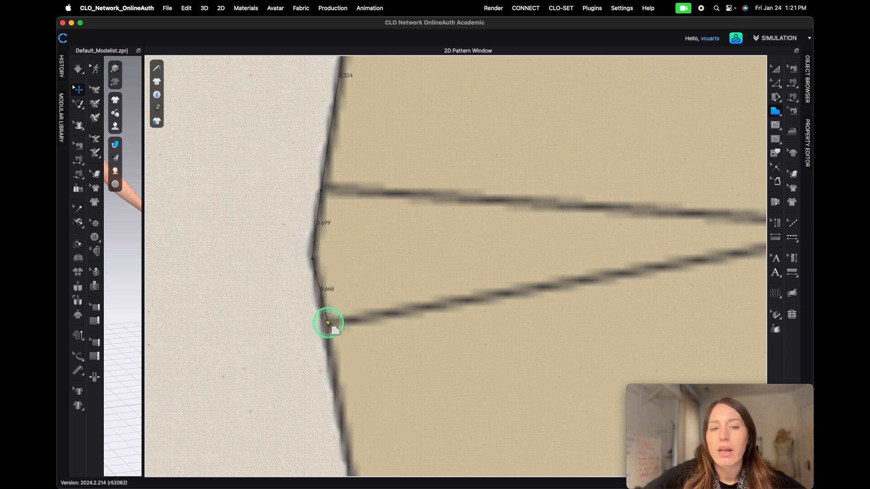
click(325, 324)
scroll(326, 324, down, 10)
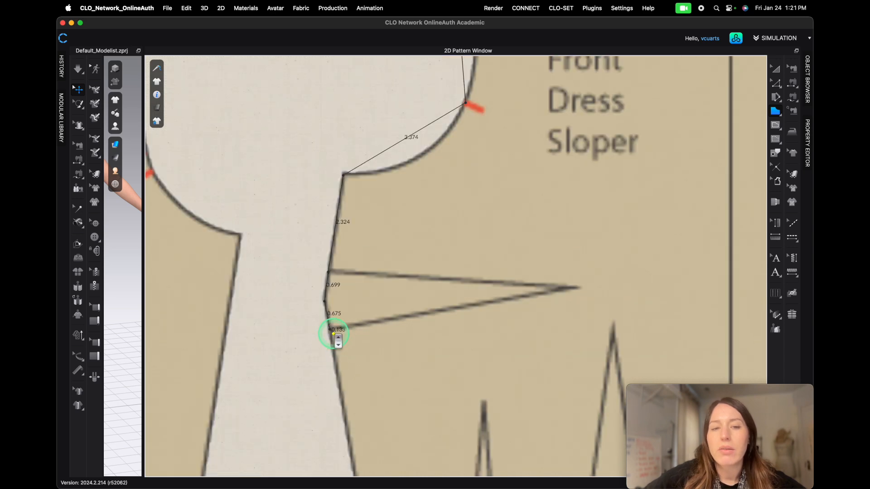
scroll(345, 435, down, 2)
scroll(335, 437, up, 15)
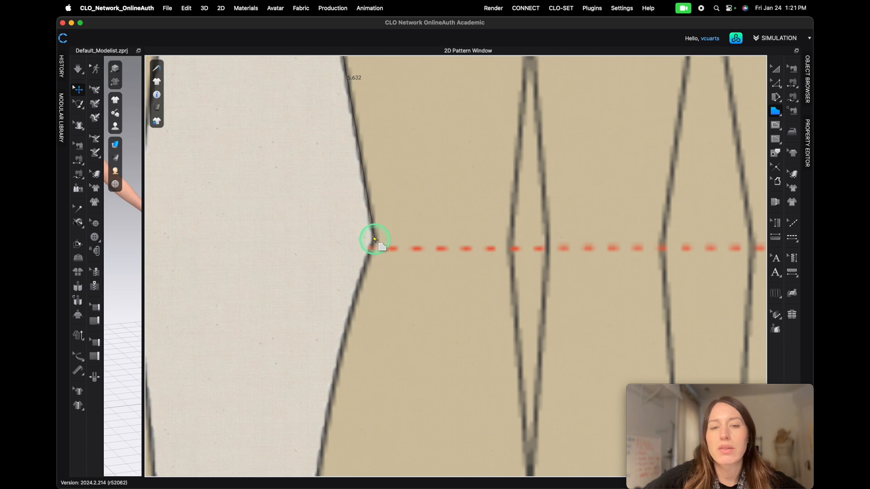
click(379, 242)
scroll(334, 349, down, 10)
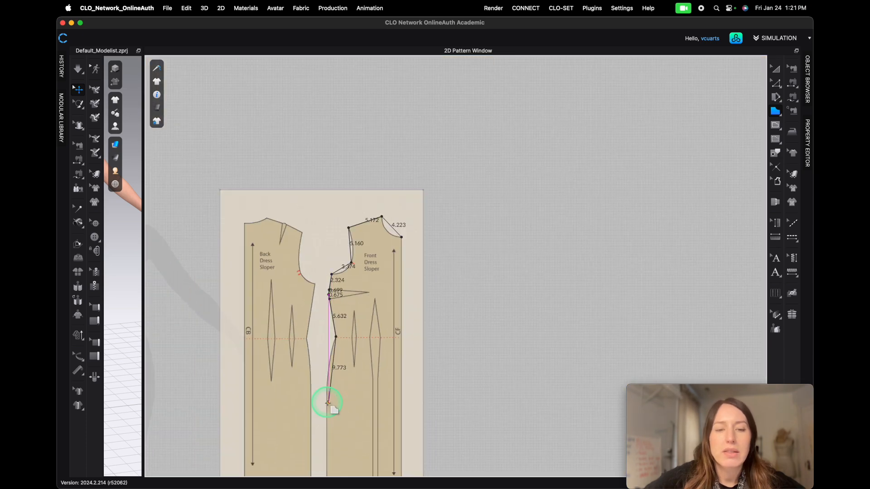
scroll(322, 390, up, 10)
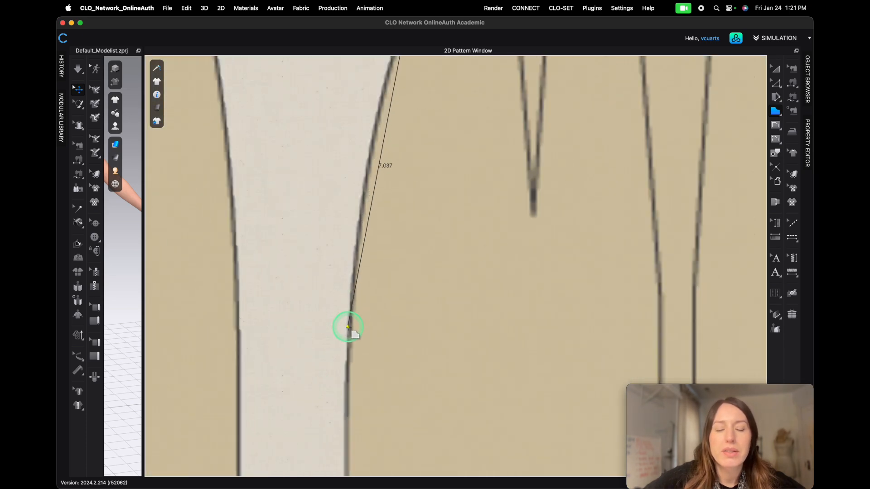
scroll(346, 330, down, 3)
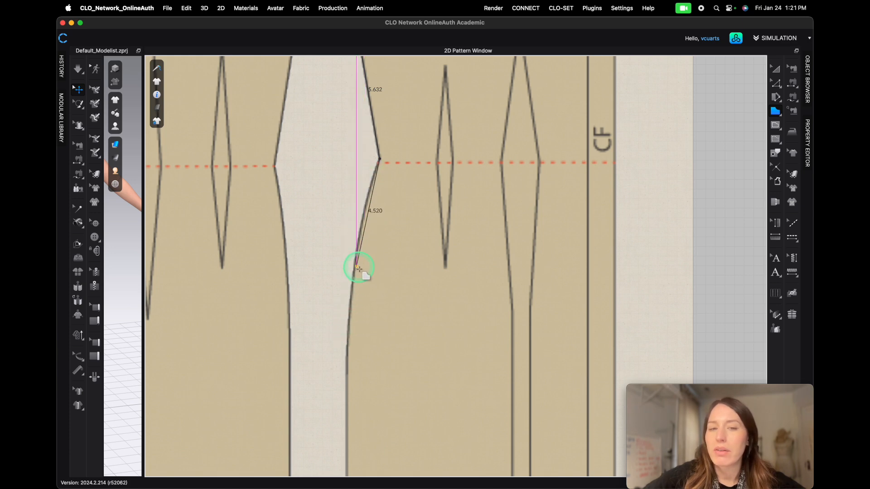
click(348, 328)
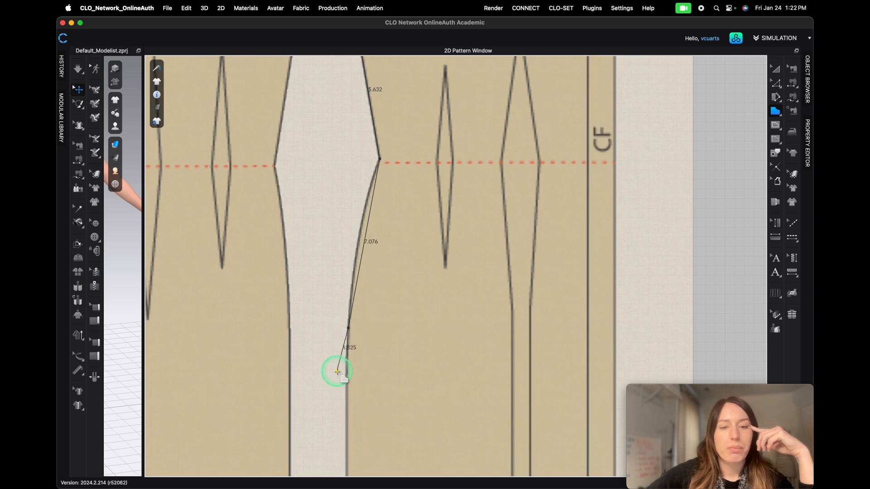
scroll(344, 368, down, 6)
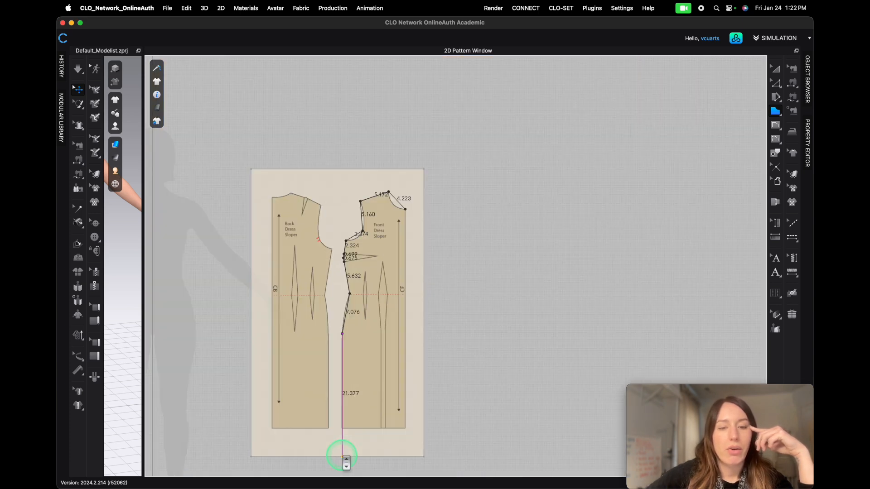
scroll(340, 455, up, 6)
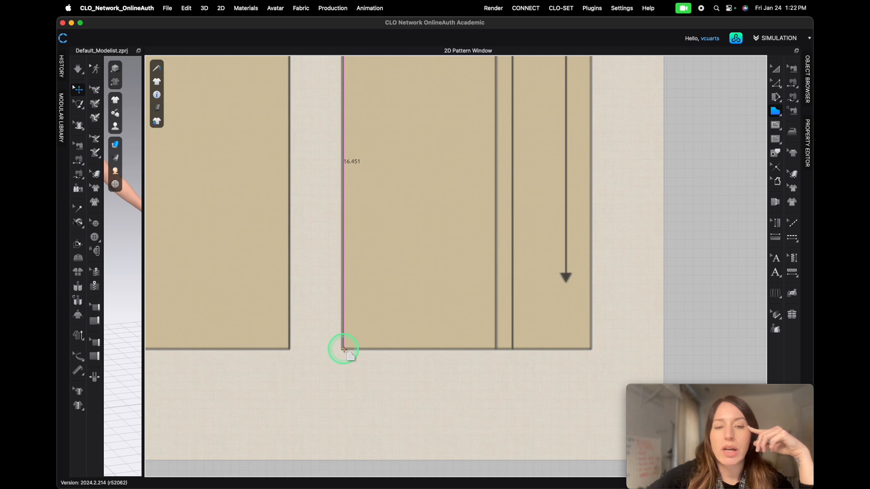
- Extend the polygon down to the hem and place points across the hemline to the center front corner
click(343, 348)
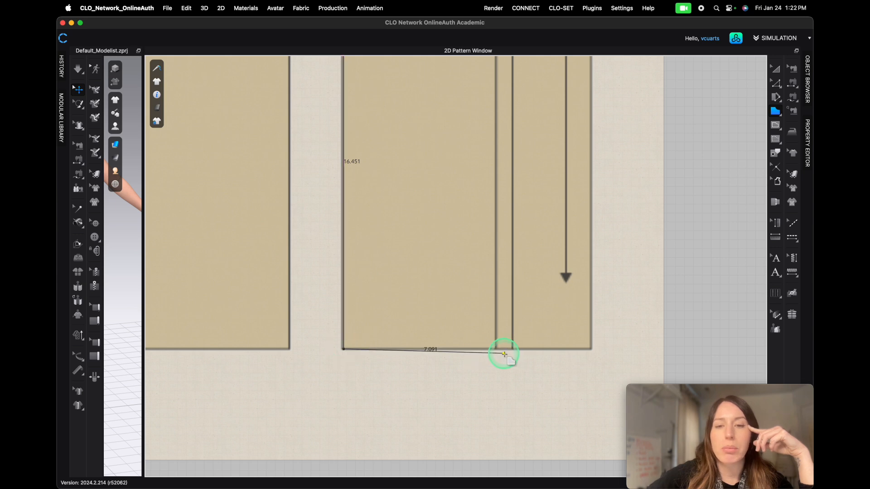
scroll(487, 346, down, 2)
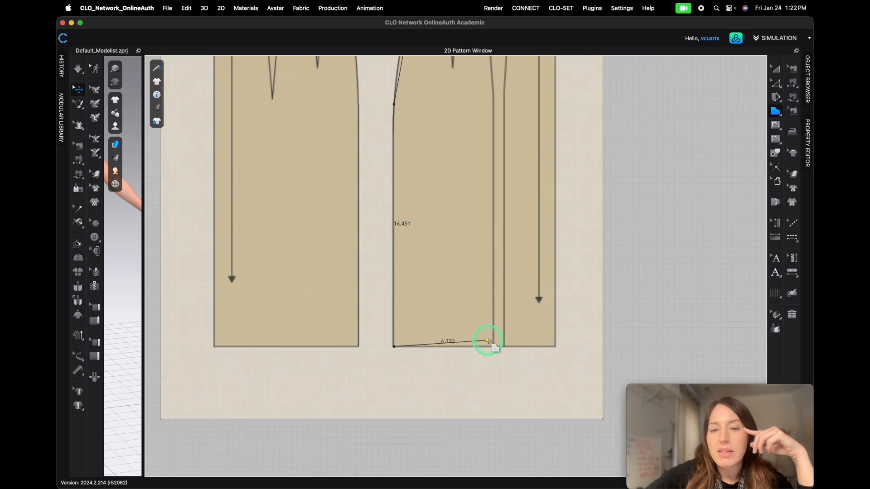
scroll(487, 346, down, 2)
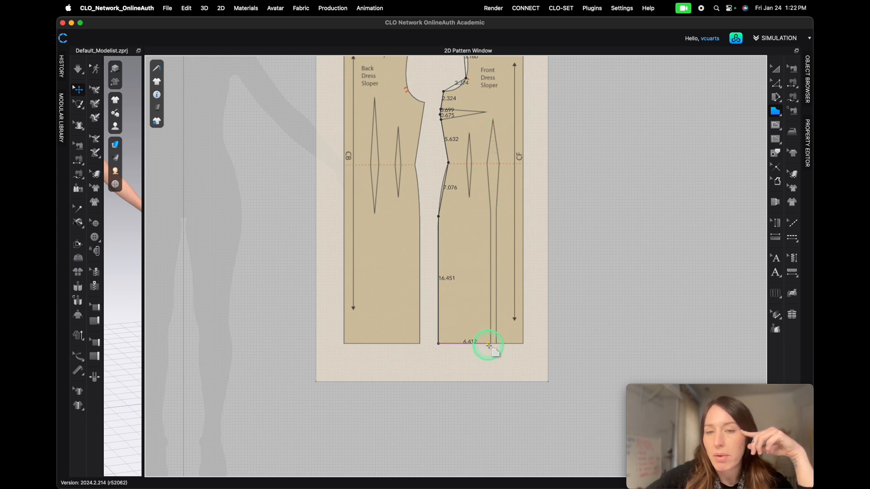
scroll(486, 349, up, 5)
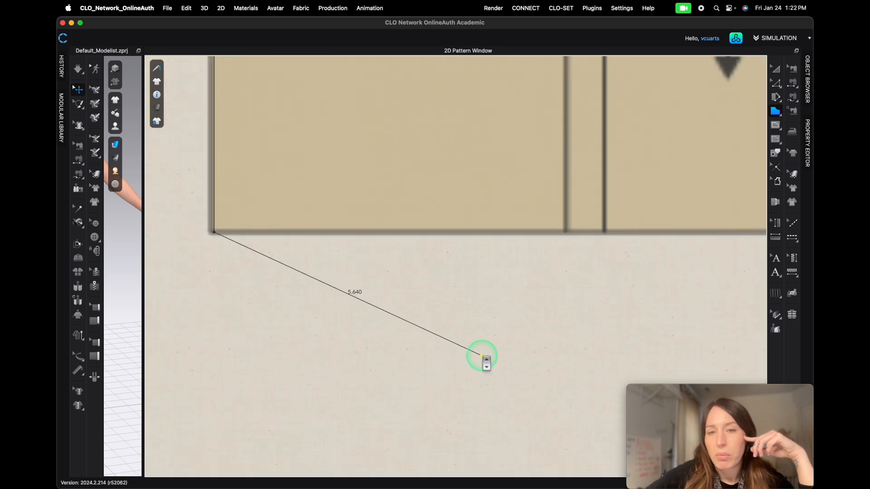
click(566, 232)
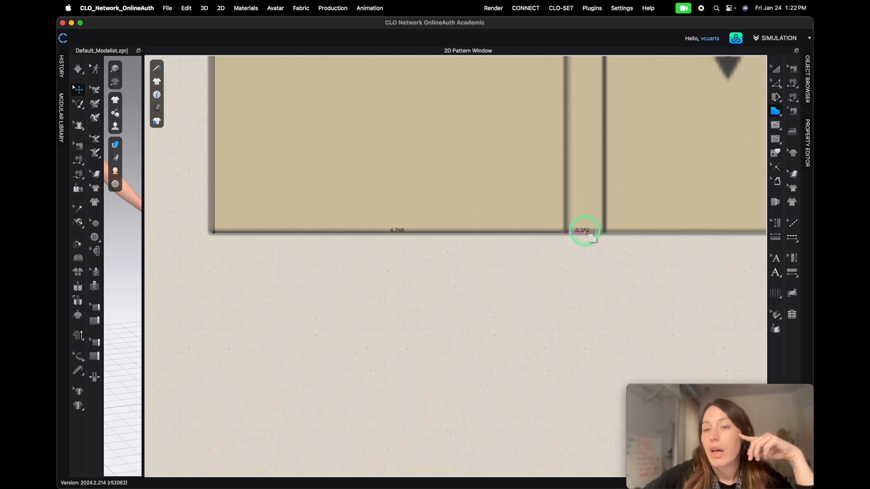
click(584, 232)
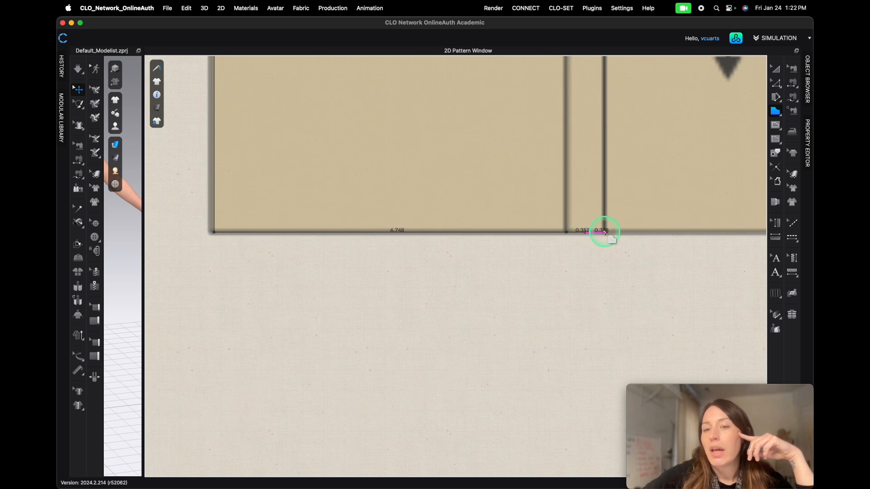
click(605, 231)
scroll(617, 235, down, 5)
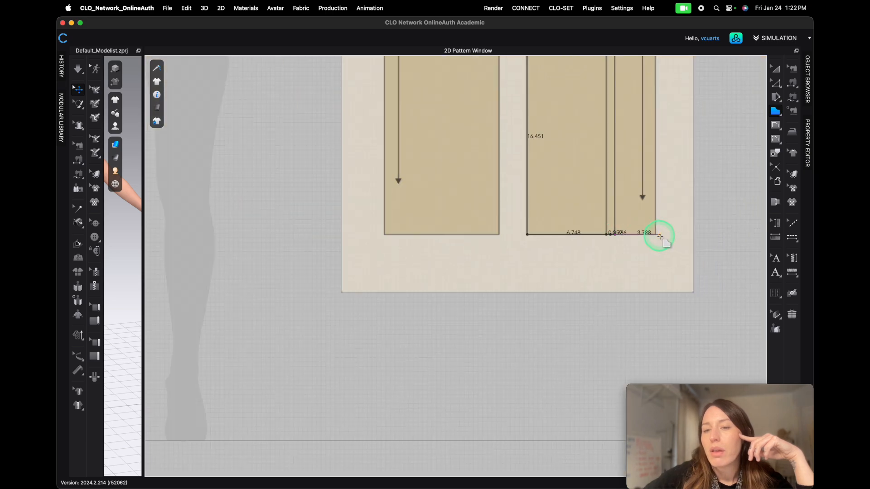
click(656, 236)
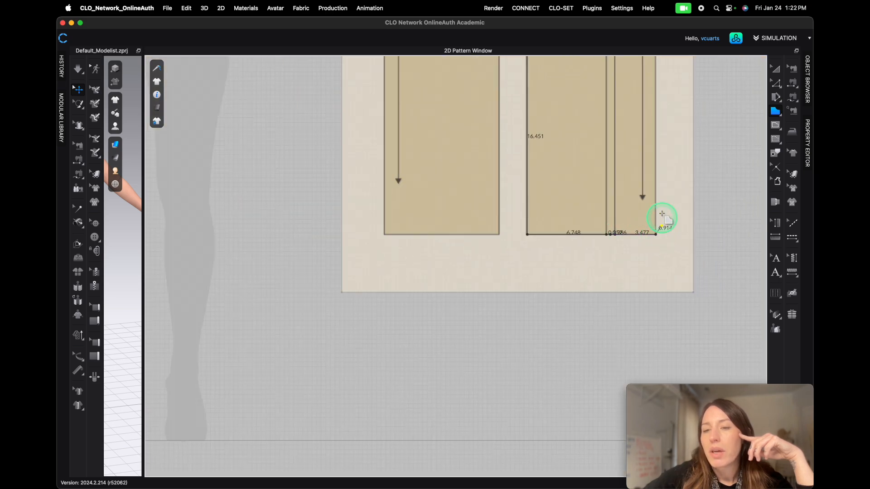
scroll(664, 105, down, 10)
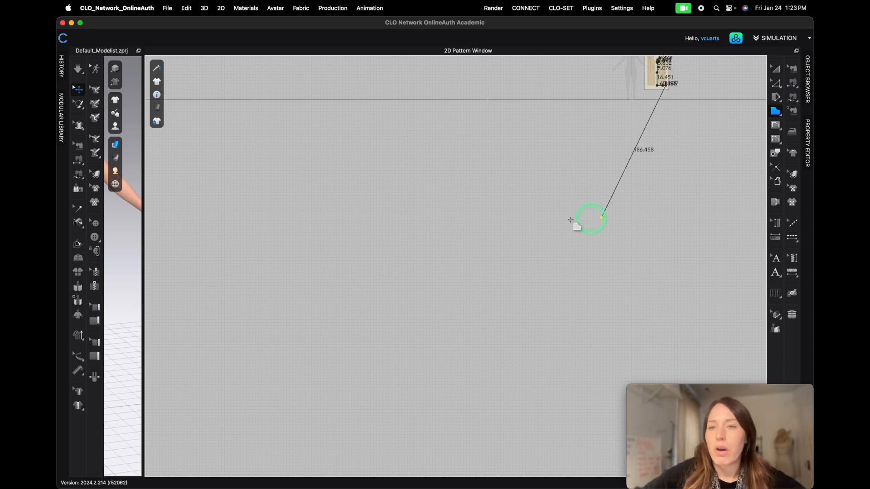
- Close the front sloper polygon back at its starting neck point
scroll(671, 72, up, 10)
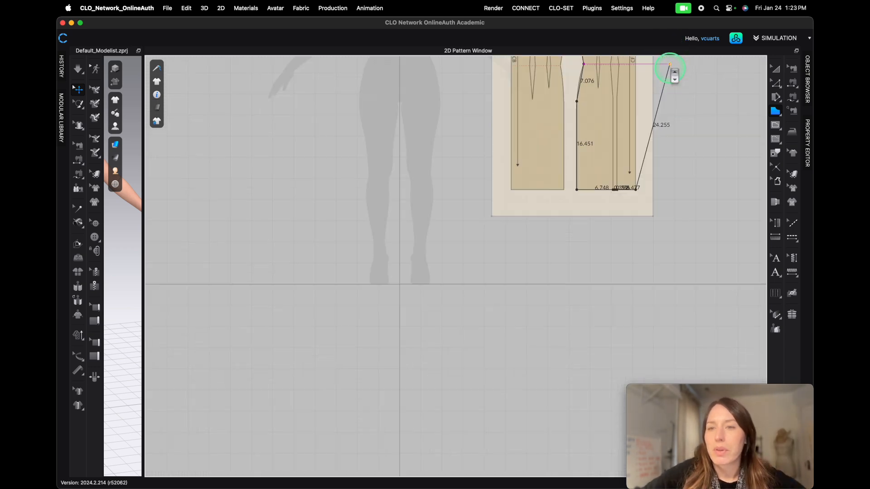
scroll(195, 305, down, 10)
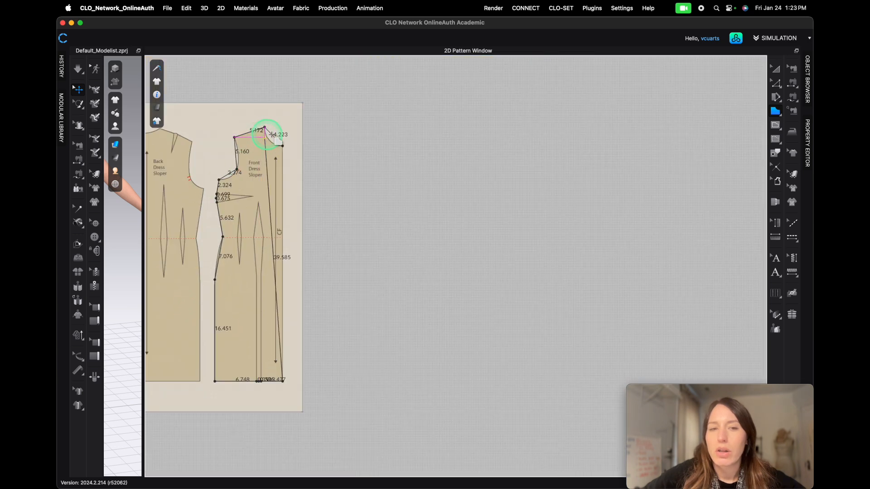
scroll(285, 145, up, 8)
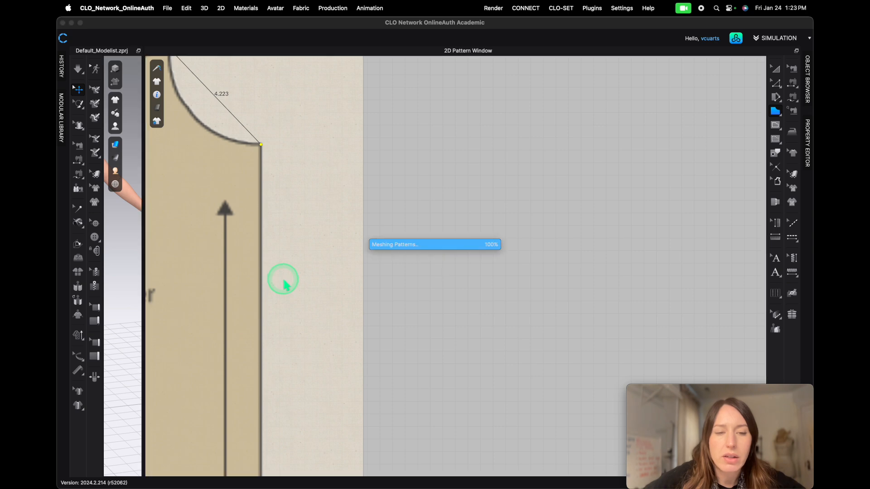
scroll(331, 318, down, 10)
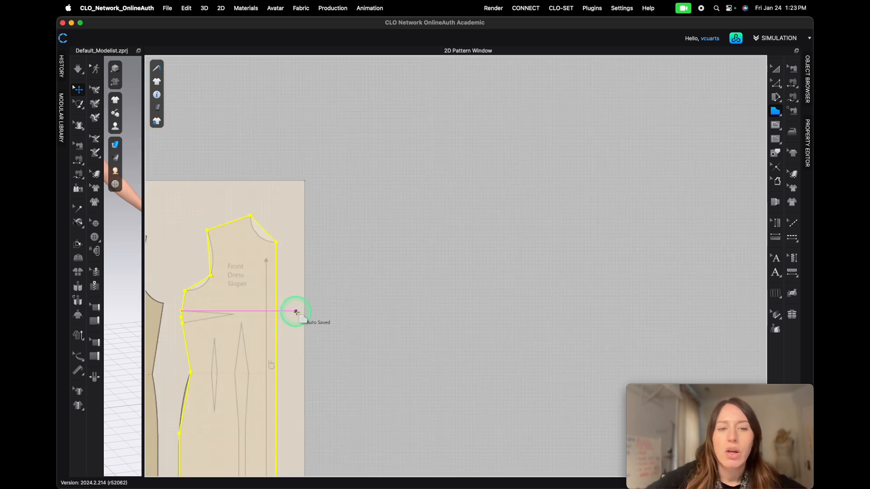
scroll(295, 312, down, 2)
click(291, 403)
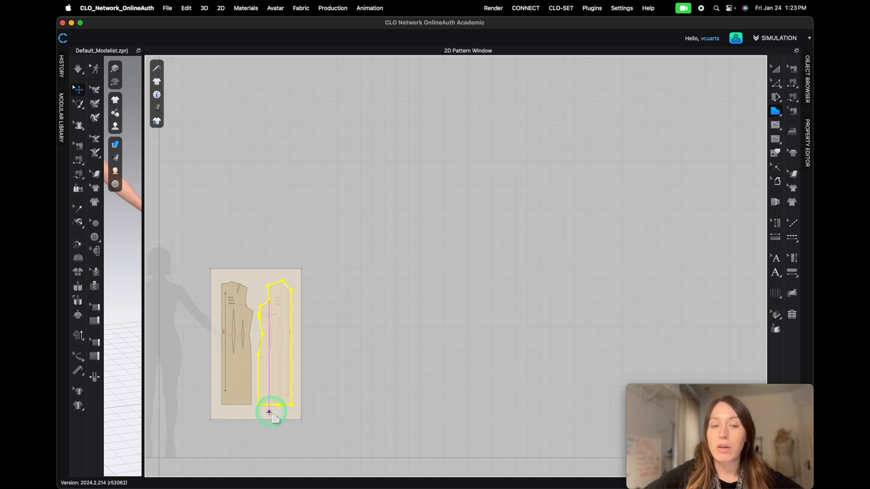
- Start a polygon on the back dress sloper, placing points at the center back neck, neck-shoulder point, both shoulder dart legs and the shoulder tip
middle_drag(319, 367, 427, 339)
scroll(333, 272, up, 5)
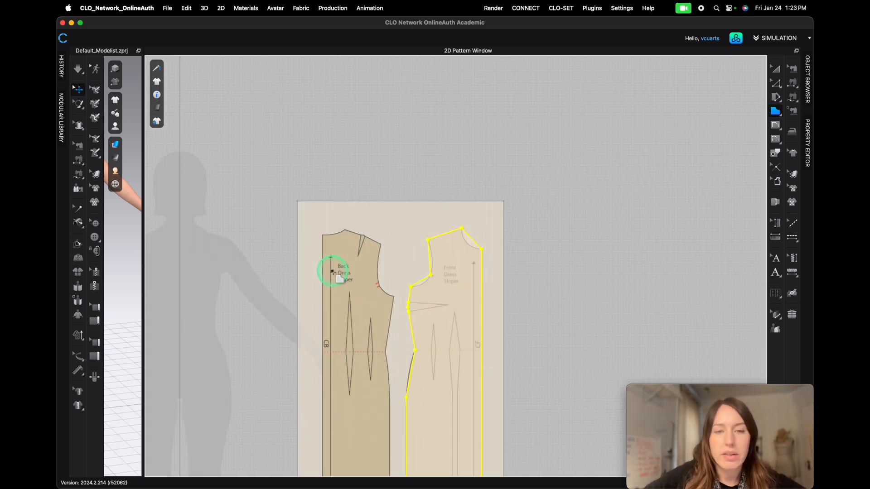
scroll(333, 271, up, 6)
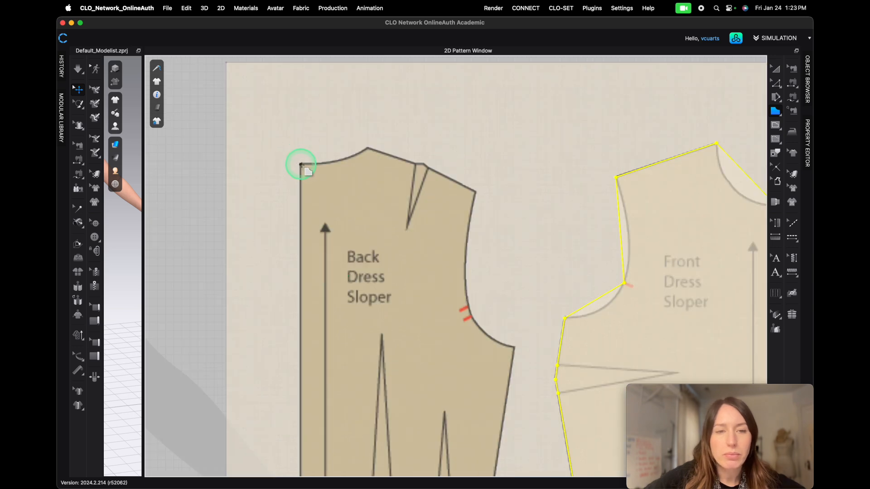
drag(300, 164, 367, 149)
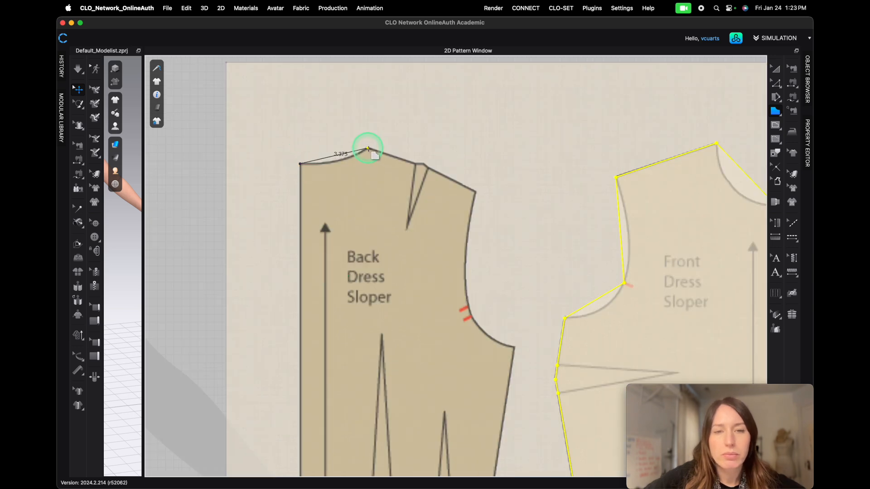
scroll(416, 164, up, 6)
click(415, 162)
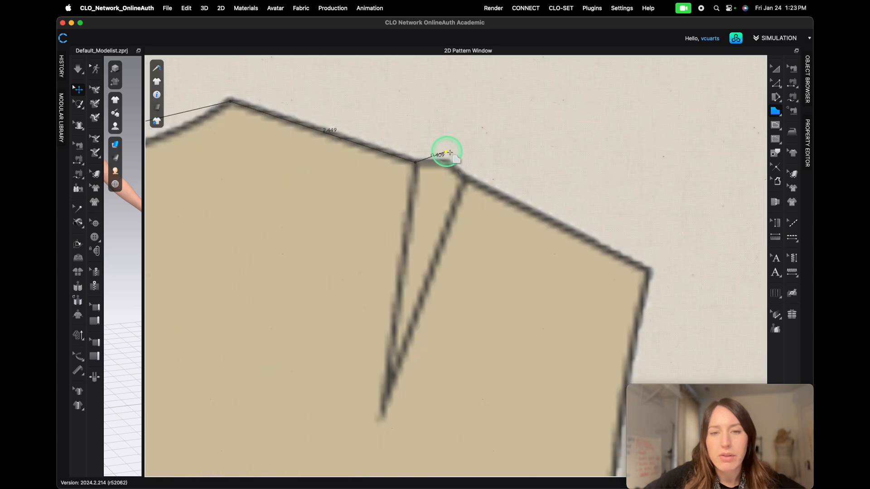
click(444, 161)
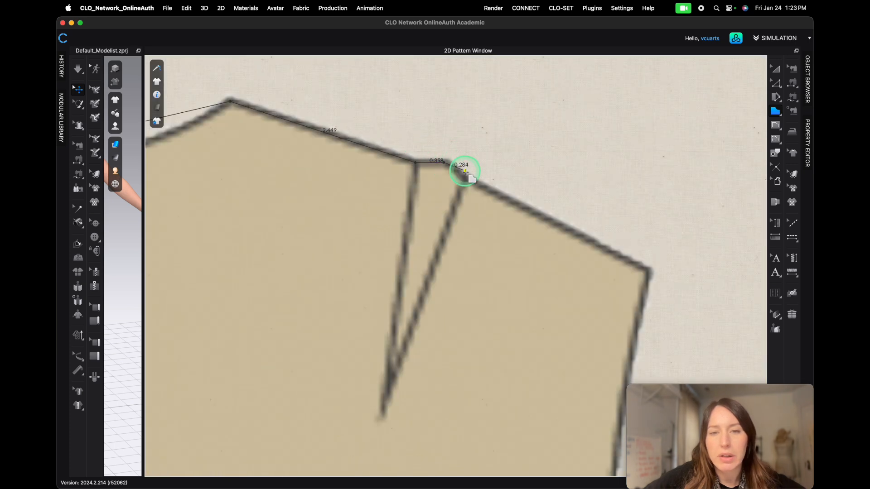
click(466, 180)
click(648, 271)
- Continue the back polygon down the armhole, placing points at the armhole notch and the underarm corner
scroll(443, 178, down, 10)
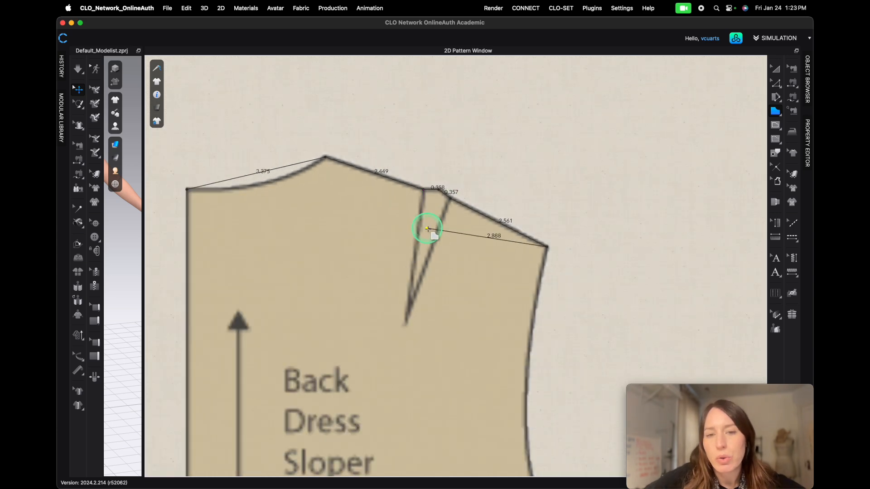
scroll(459, 365, up, 8)
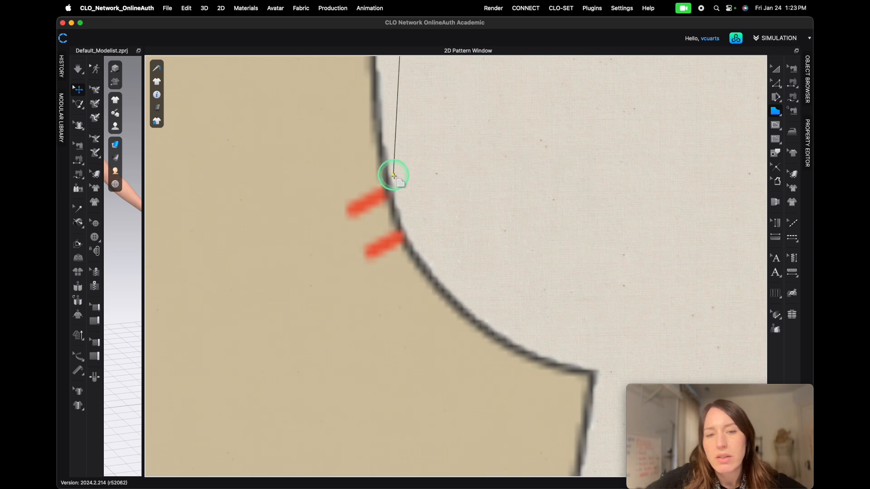
click(387, 192)
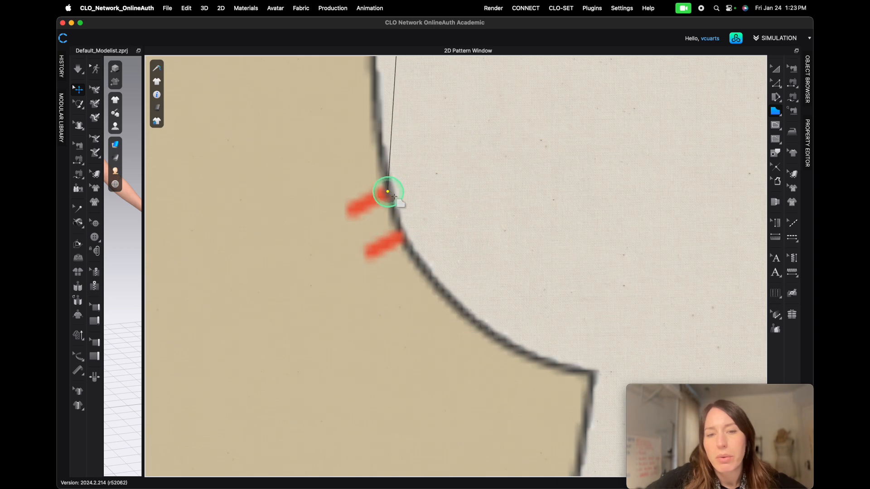
scroll(589, 375, down, 8)
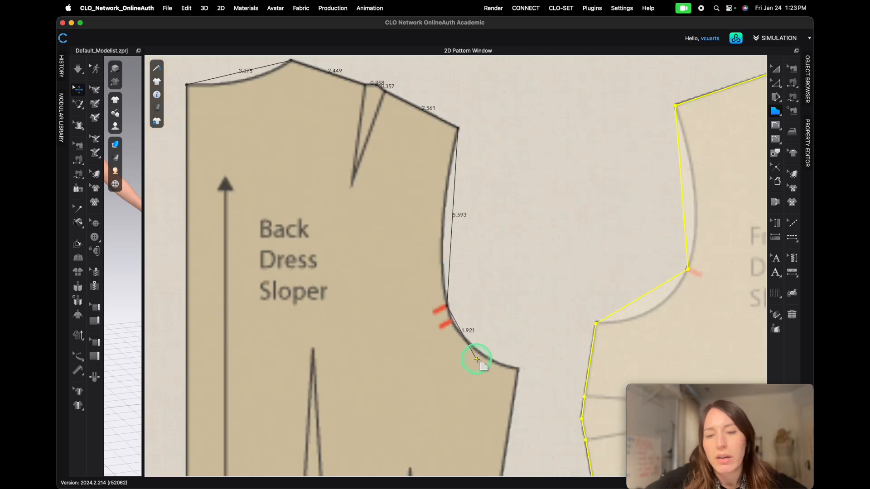
scroll(480, 399, down, 2)
scroll(480, 400, down, 2)
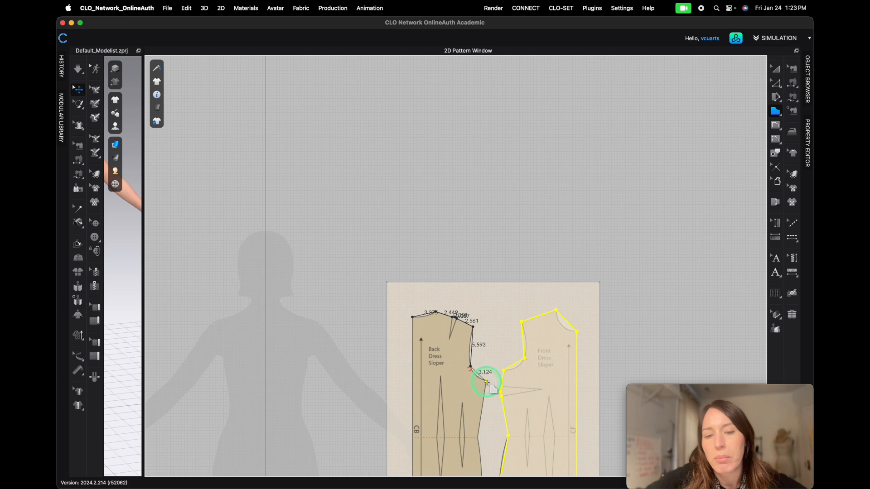
scroll(487, 382, up, 10)
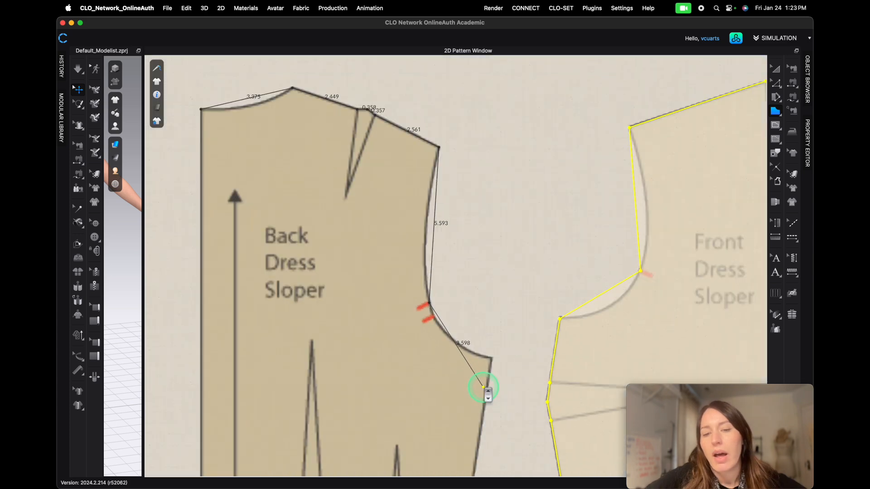
click(520, 244)
- Continue the back polygon down the side seam, placing points at the waist and the hip
scroll(509, 292, down, 10)
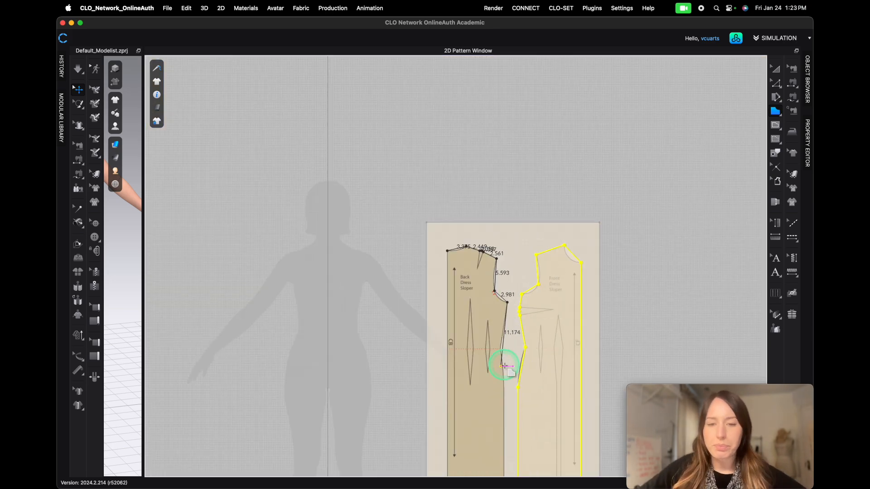
scroll(514, 359, up, 10)
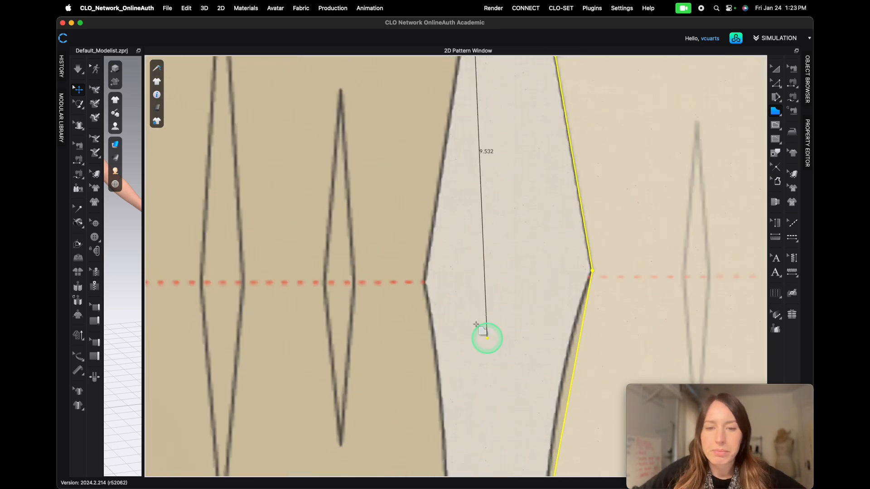
click(424, 283)
scroll(419, 343, down, 10)
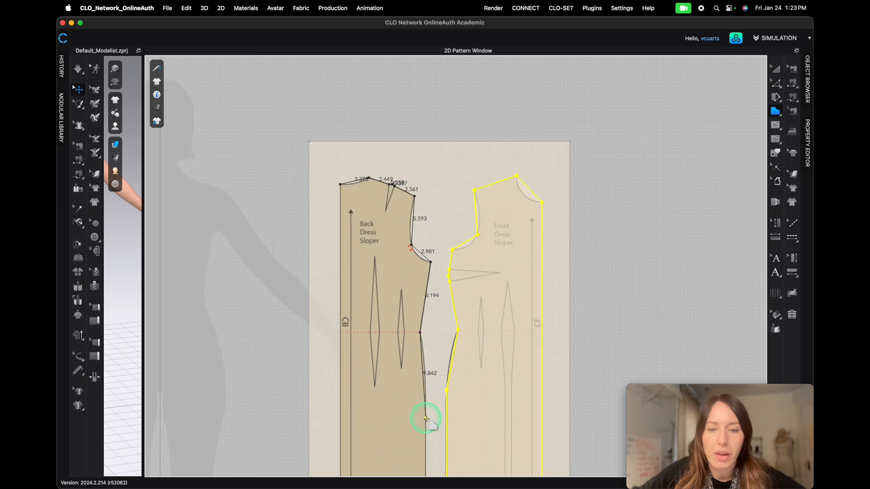
scroll(427, 414, up, 10)
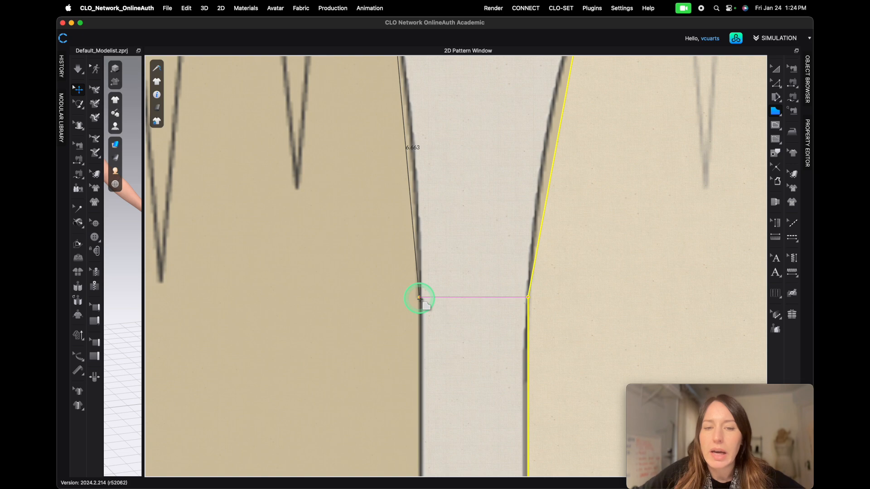
click(419, 298)
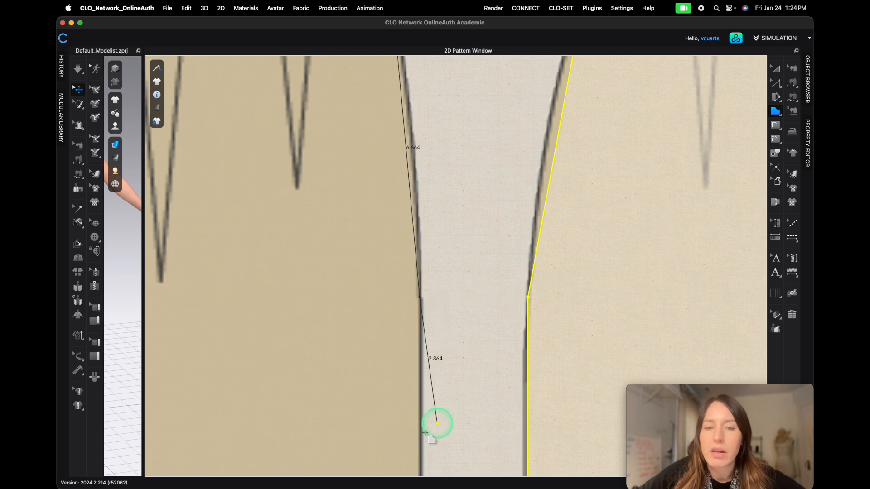
- Place a point at the back hem's side corner, then close the back polygon at its starting center back neck point
scroll(388, 369, down, 5)
scroll(390, 399, down, 3)
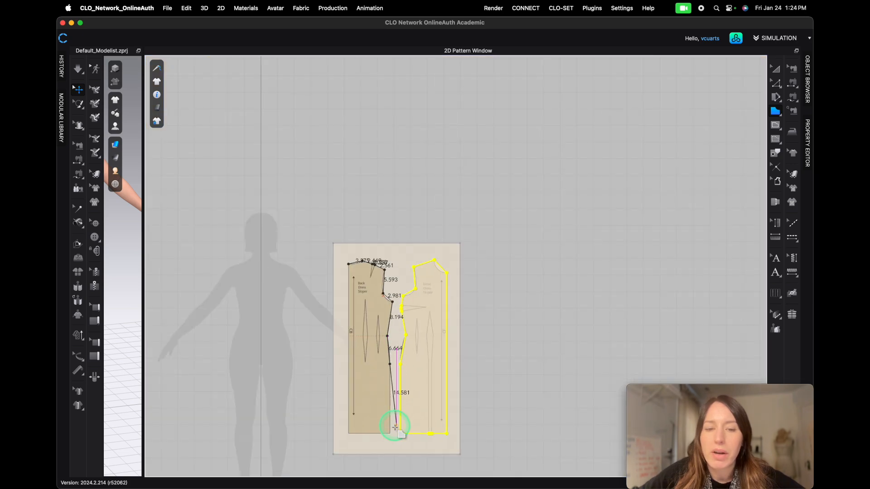
scroll(387, 437, up, 8)
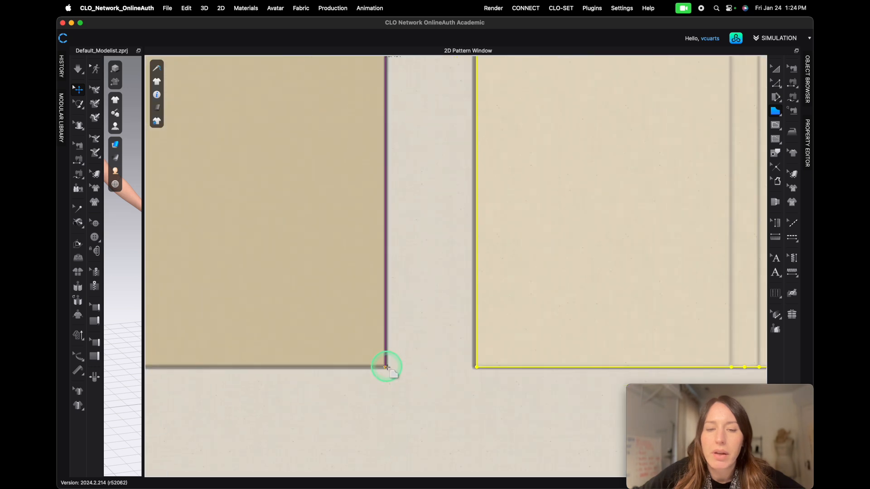
click(386, 366)
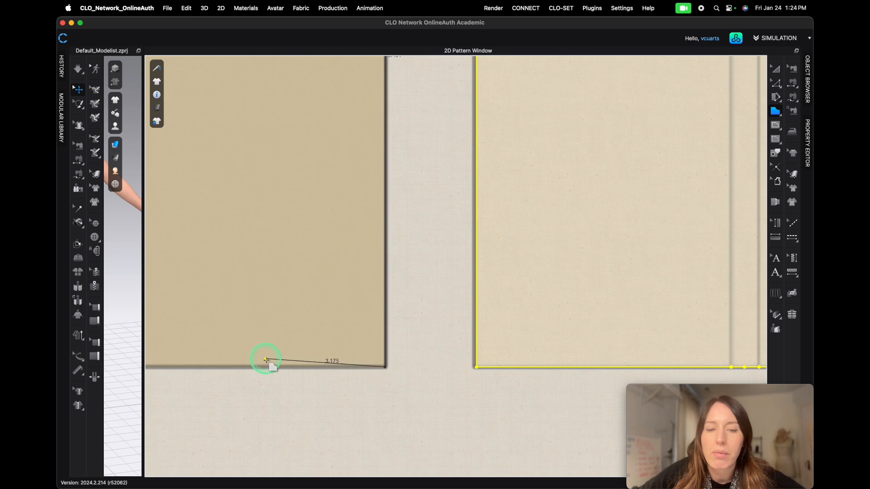
scroll(236, 362, down, 3)
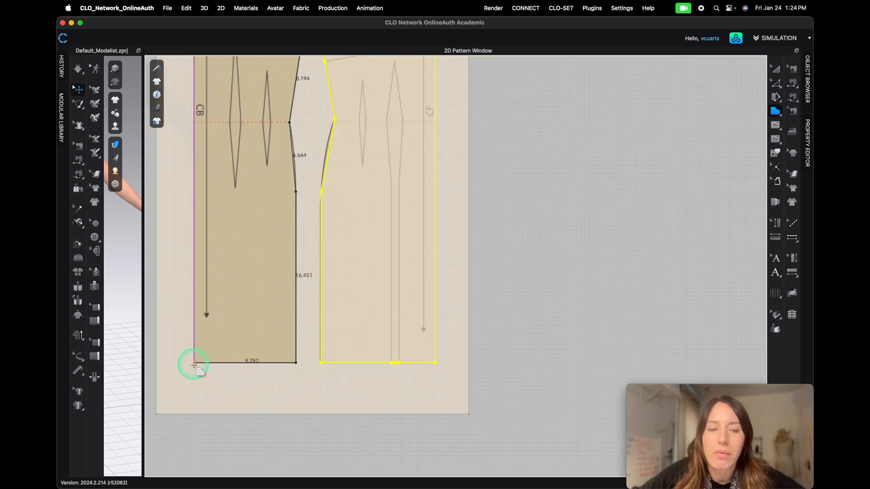
scroll(179, 181, down, 5)
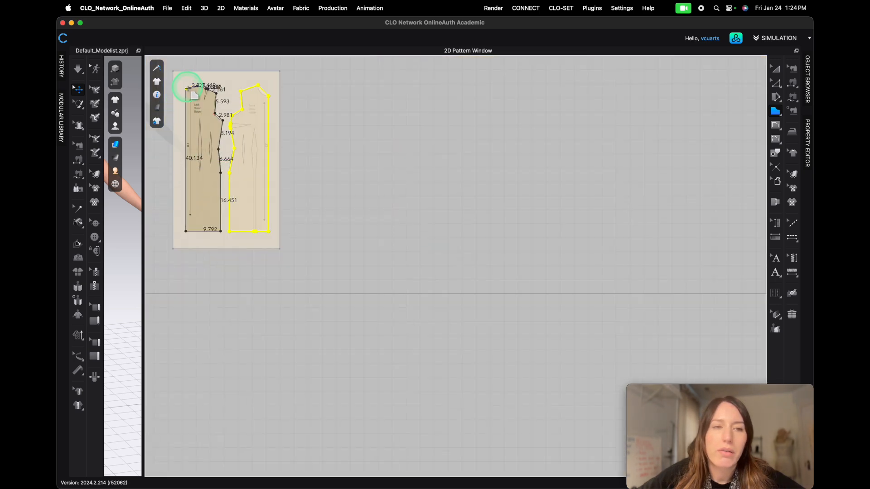
click(186, 89)
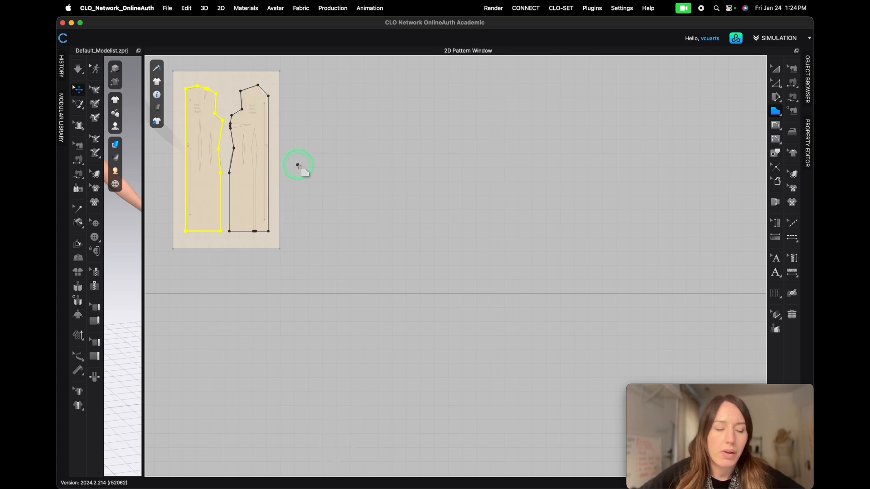
- With the Curve Point tool, bend the front sloper's neckline segment to follow the traced neck curve
right_drag(296, 178, 491, 282)
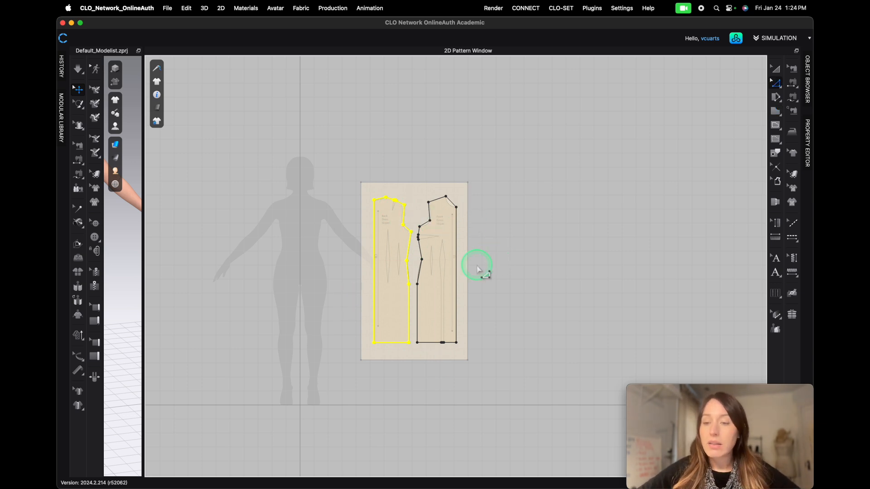
scroll(445, 198, up, 5)
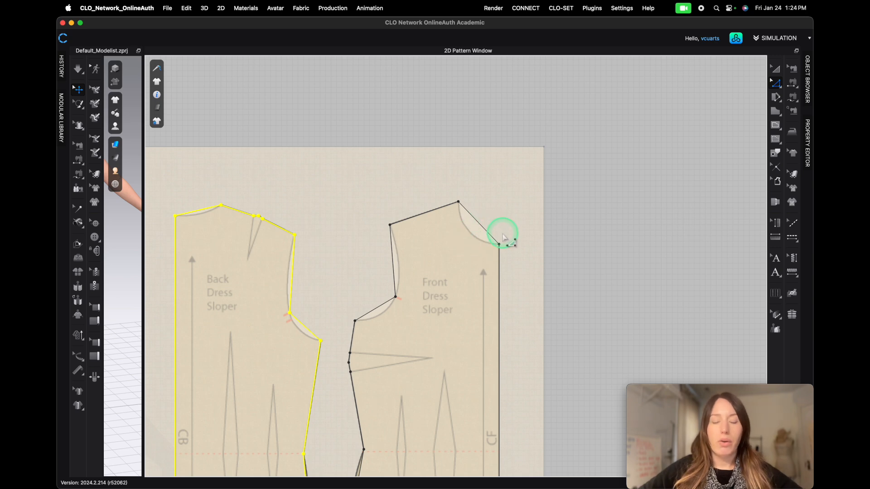
click(478, 224)
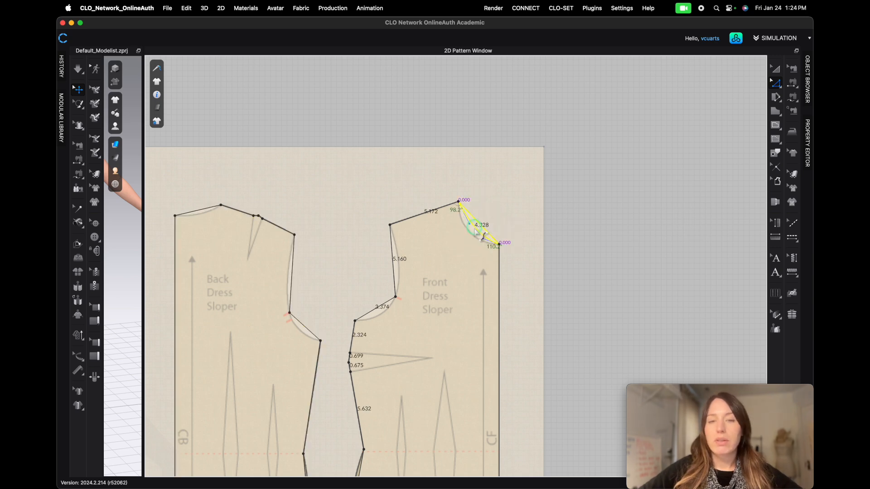
drag(475, 238, 477, 237)
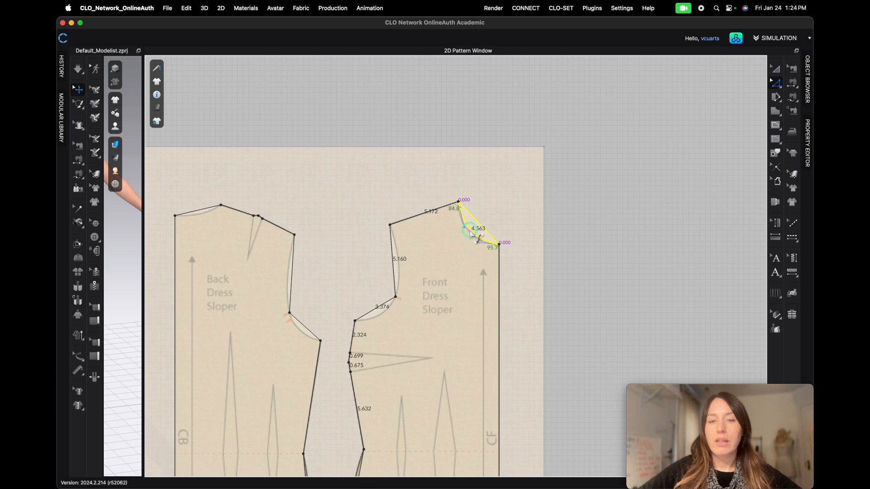
- Curve the front armhole segments above and below the notch to match the traced armhole
click(396, 266)
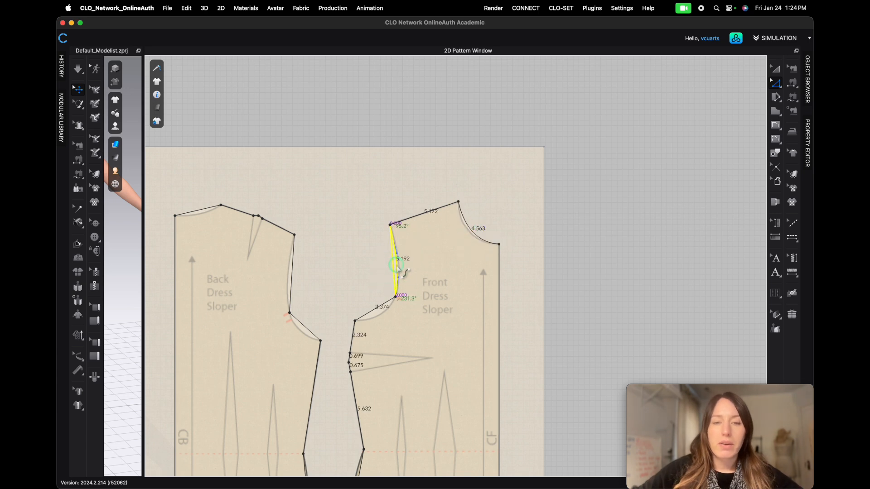
click(378, 312)
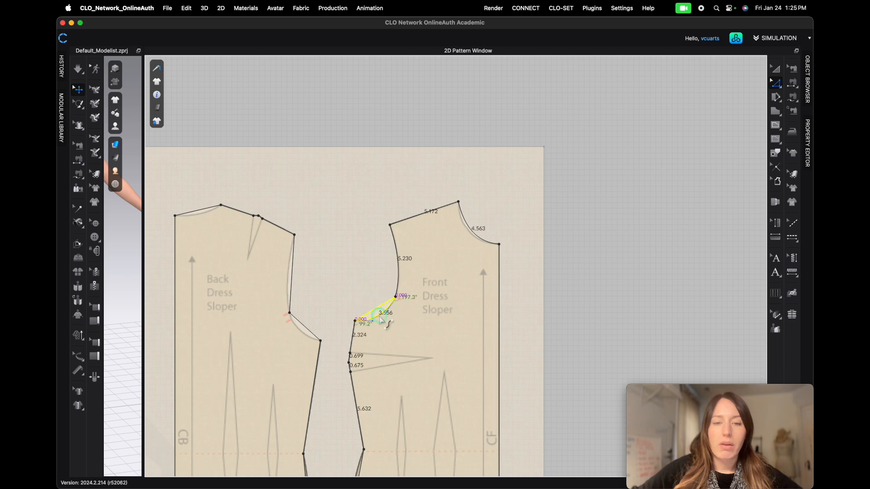
scroll(417, 361, down, 5)
scroll(439, 426, up, 5)
- Curve the front side seam between waist and hip to follow the traced hip line
drag(401, 233, 394, 232)
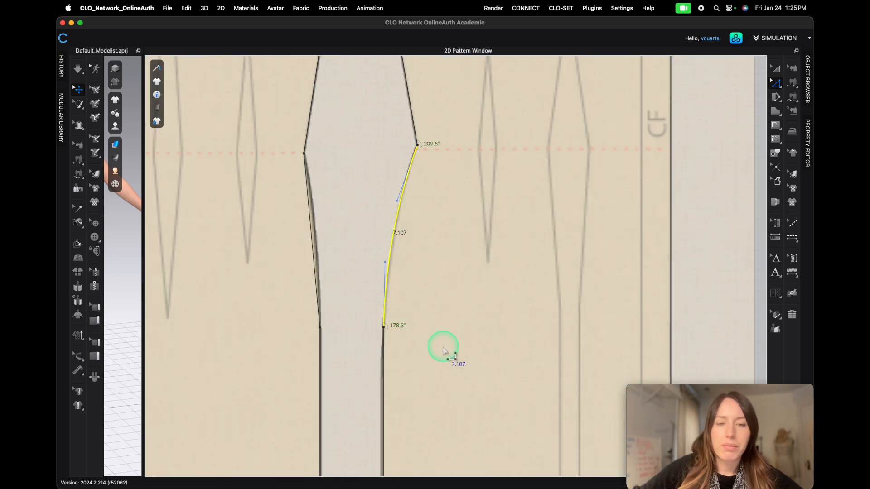
scroll(442, 351, down, 5)
scroll(480, 448, up, 6)
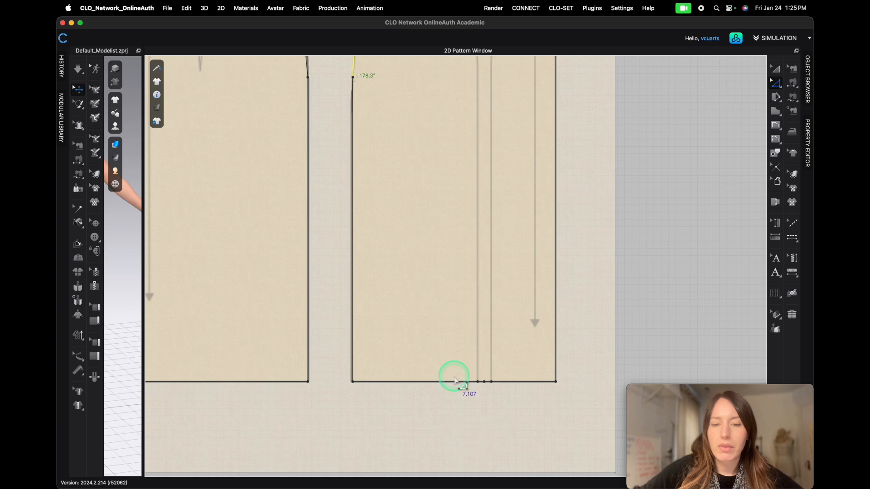
scroll(458, 384, down, 5)
scroll(399, 228, up, 6)
- Curve the back neckline and the upper back armhole segment to match the traced outline
click(388, 194)
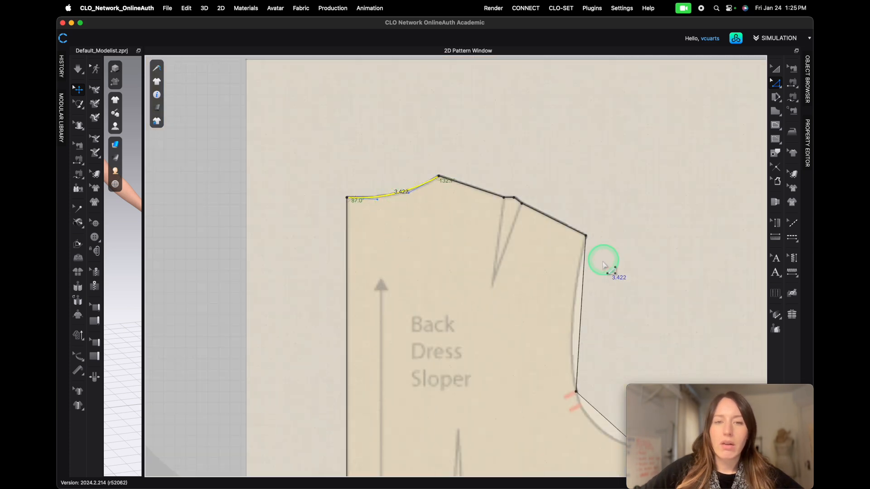
drag(580, 319, 573, 320)
- Curve the lower back armhole segment below the notch to follow the traced curve
scroll(538, 398, down, 5)
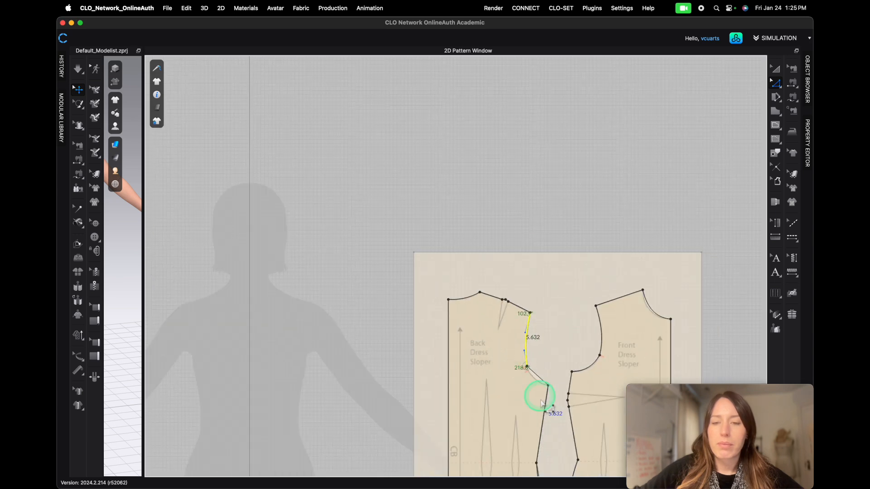
scroll(546, 396, up, 5)
click(510, 304)
drag(509, 304, 497, 318)
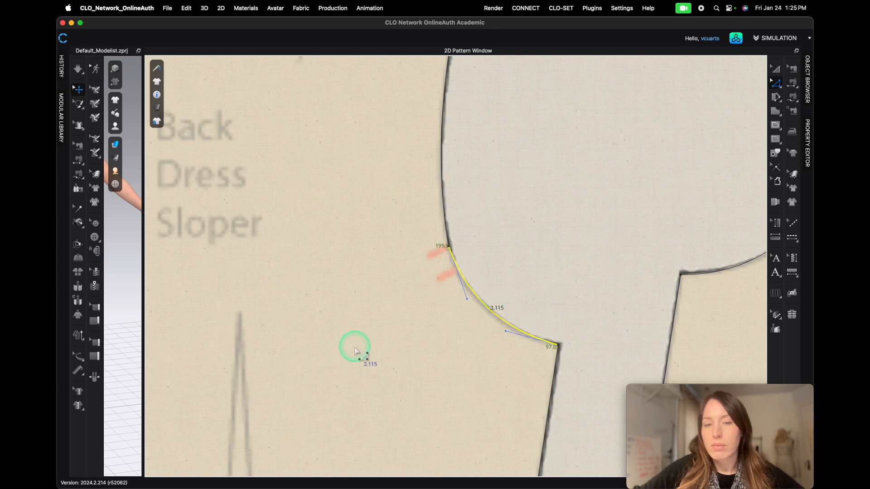
- Pull the back shoulder line down into a shoulder dart and align its tip with the traced dart point
scroll(363, 358, down, 6)
scroll(392, 437, up, 6)
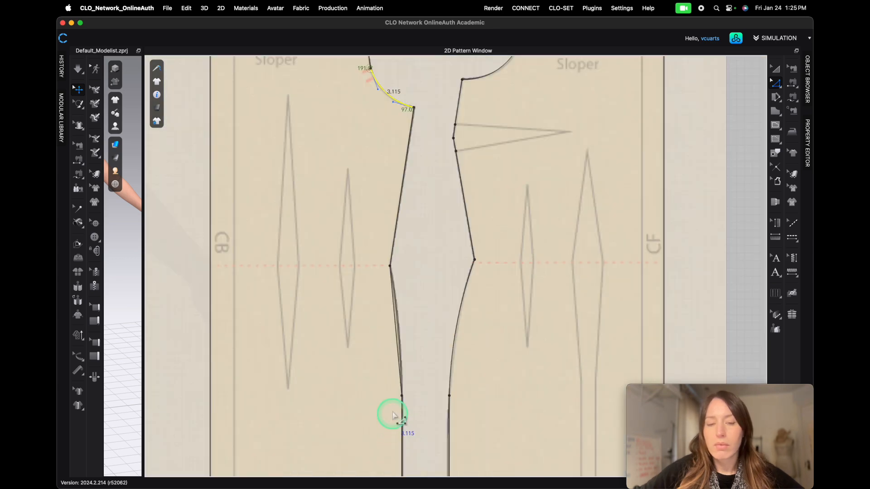
click(397, 328)
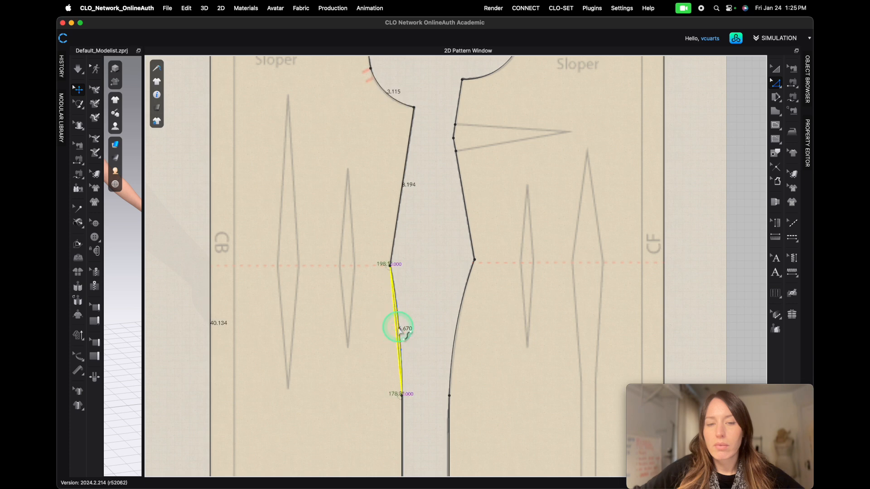
scroll(333, 387, down, 6)
scroll(327, 439, up, 10)
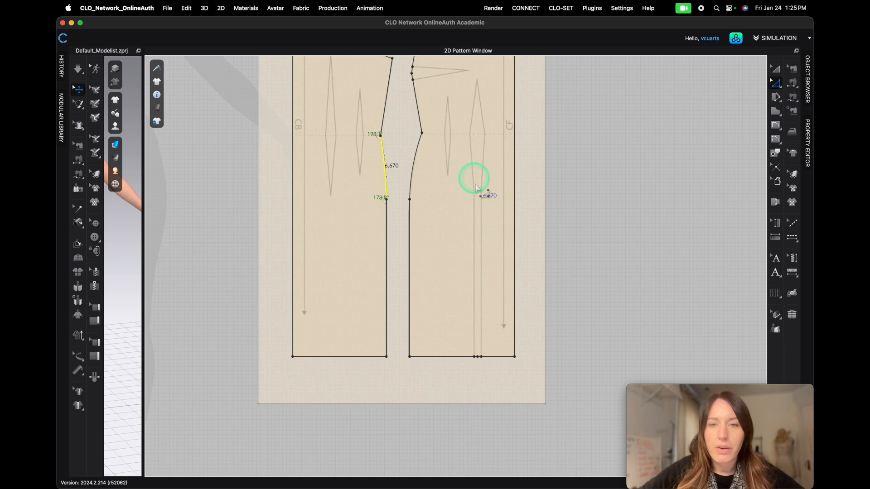
scroll(448, 218, down, 5)
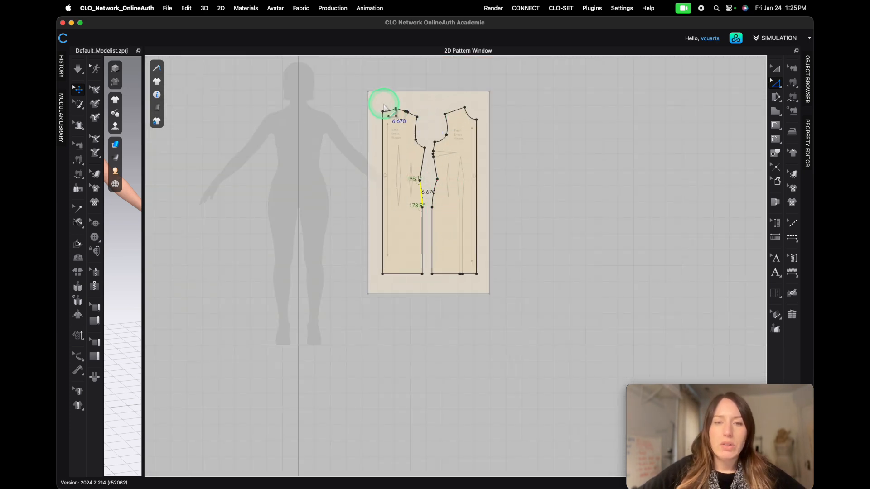
scroll(402, 107, up, 12)
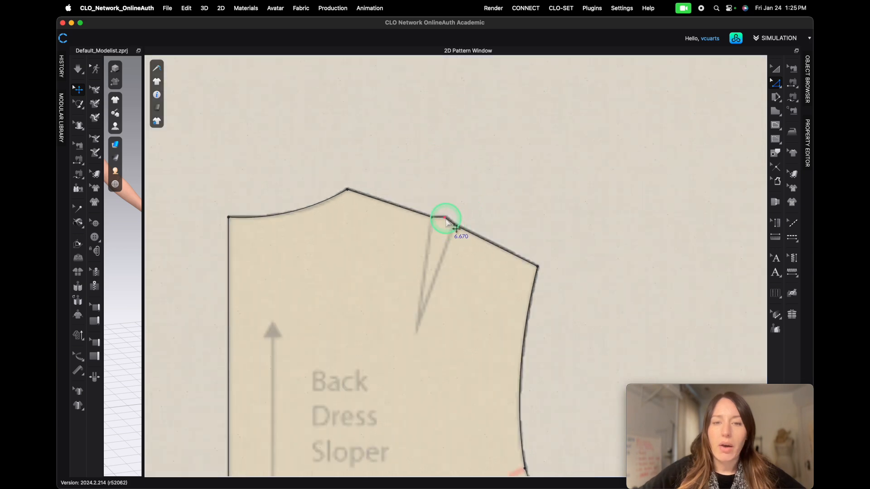
drag(444, 217, 409, 344)
scroll(410, 347, up, 8)
scroll(410, 347, up, 5)
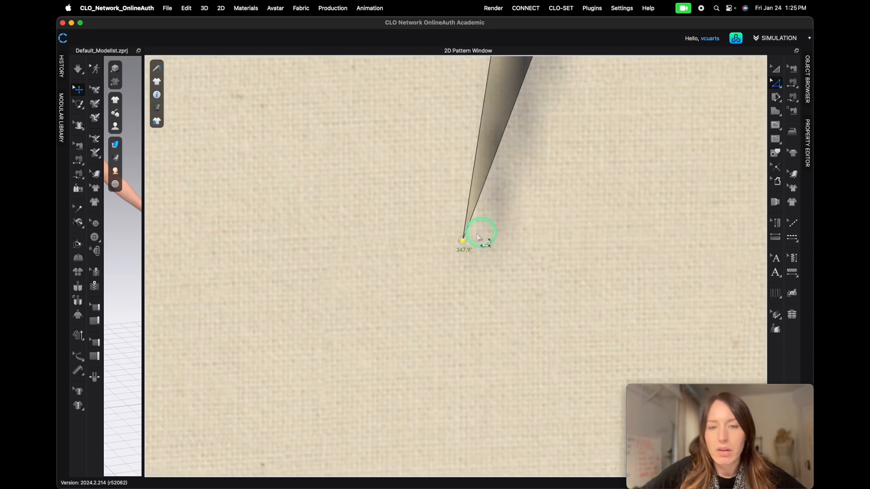
drag(462, 241, 489, 234)
scroll(466, 208, down, 10)
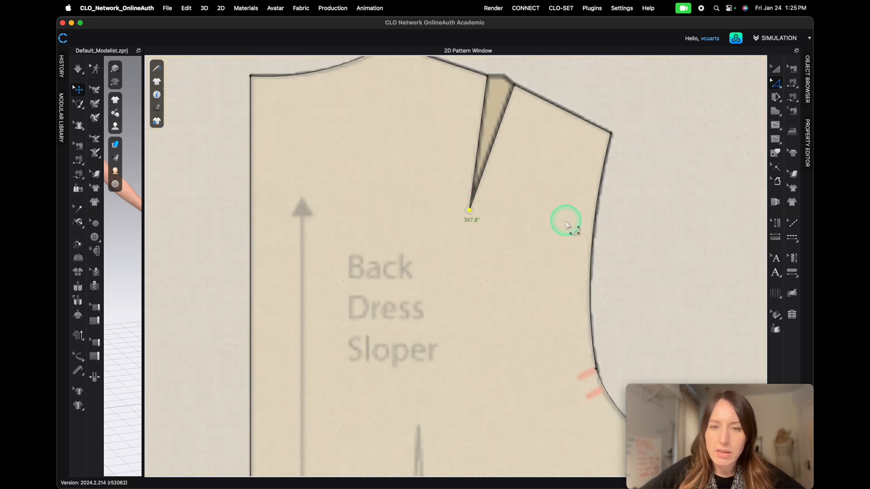
- Refine the back neckline curve handles so the curve follows the traced neckline
scroll(566, 224, down, 5)
scroll(459, 150, up, 10)
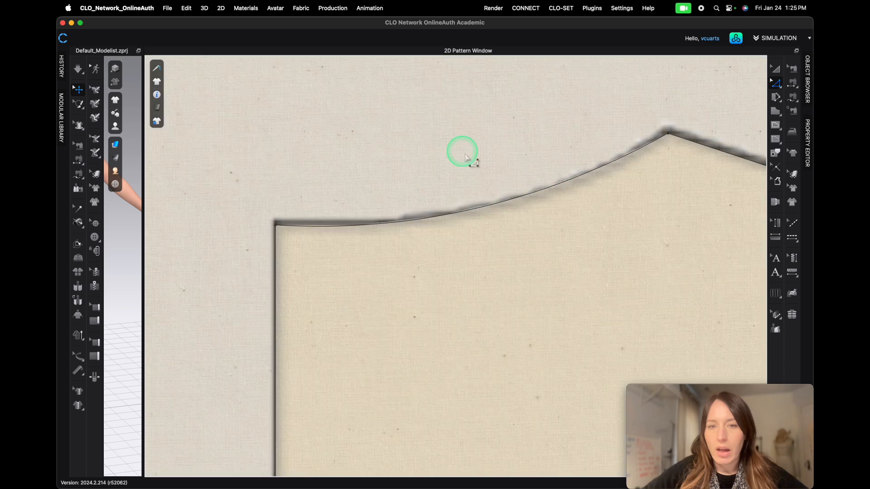
click(534, 196)
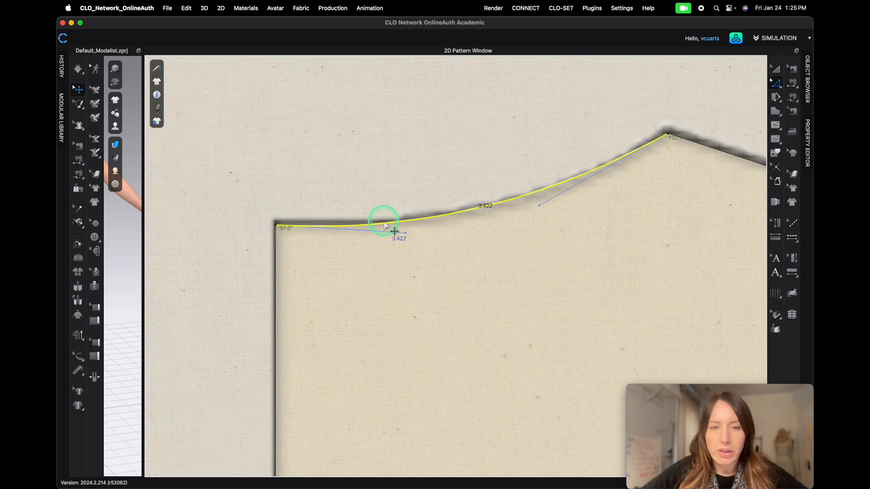
drag(403, 232, 403, 231)
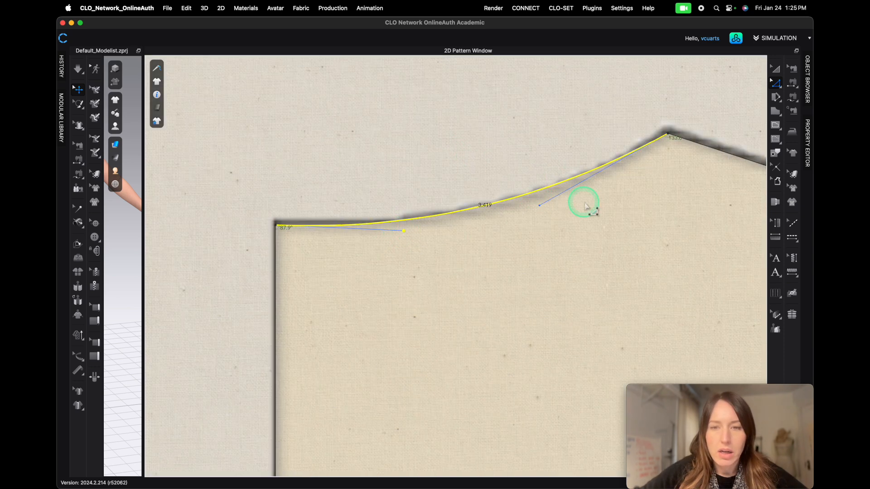
drag(539, 206, 556, 213)
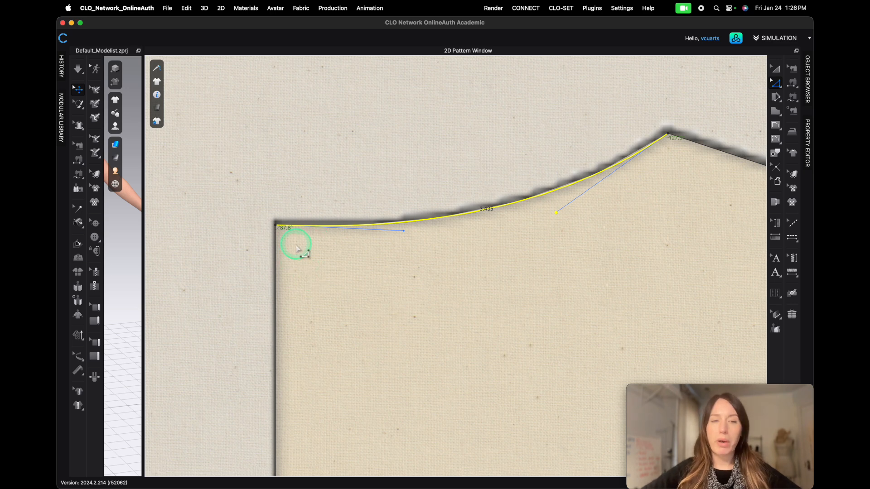
click(275, 223)
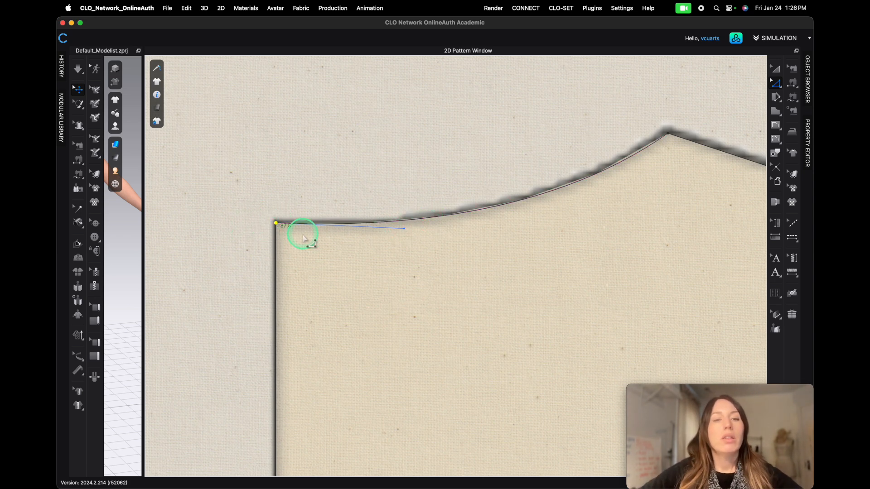
click(404, 230)
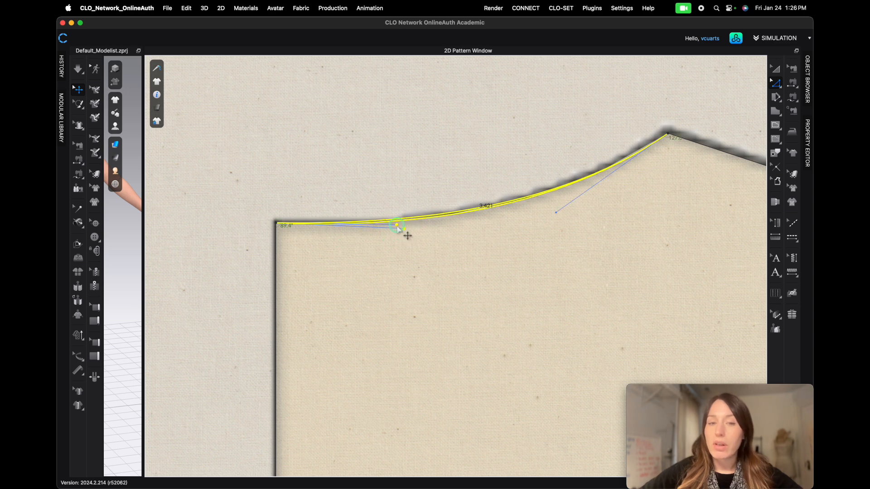
drag(390, 227, 371, 226)
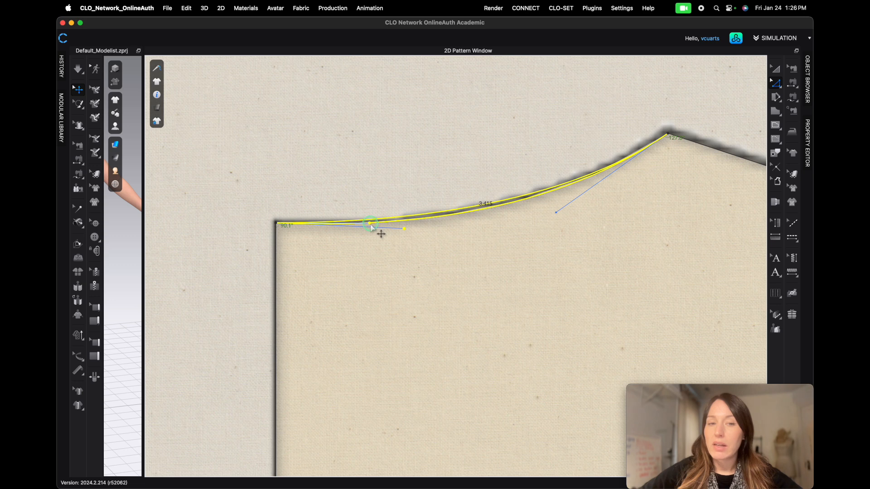
click(413, 277)
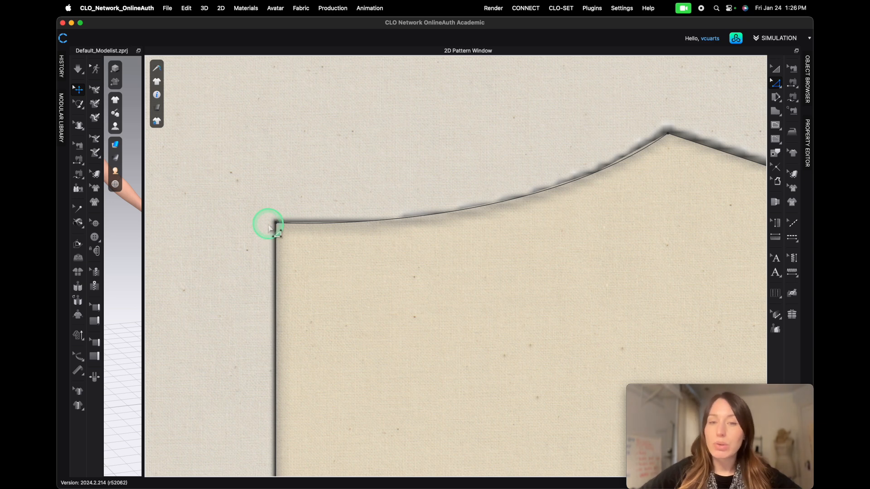
- Apply a Perpendicular Pattern Corner at the center back neck with length 0.5 in and direction End
right_click(276, 224)
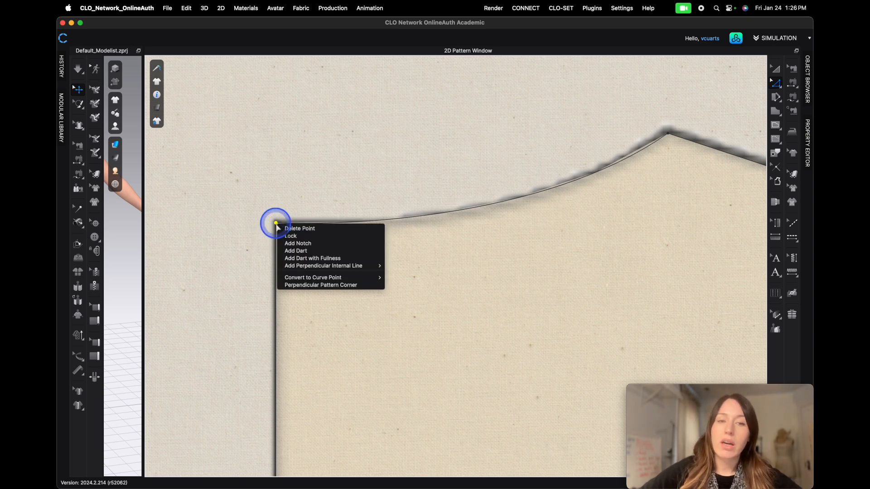
click(325, 285)
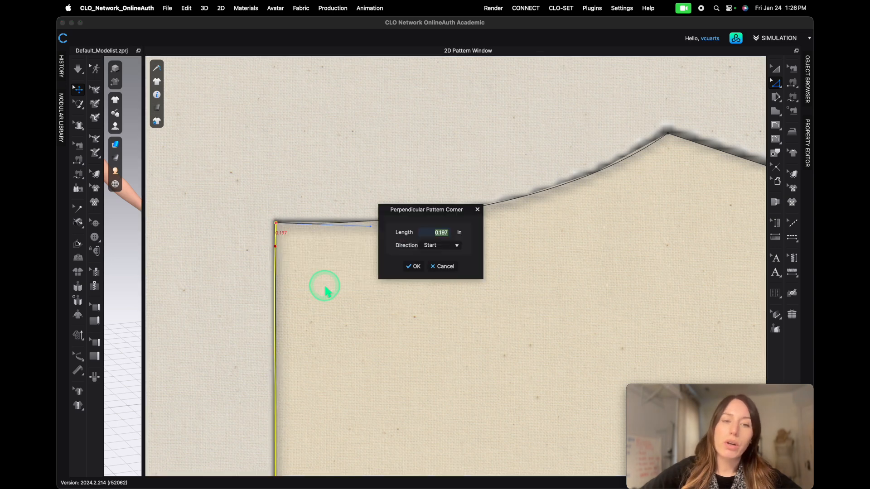
drag(427, 210, 393, 110)
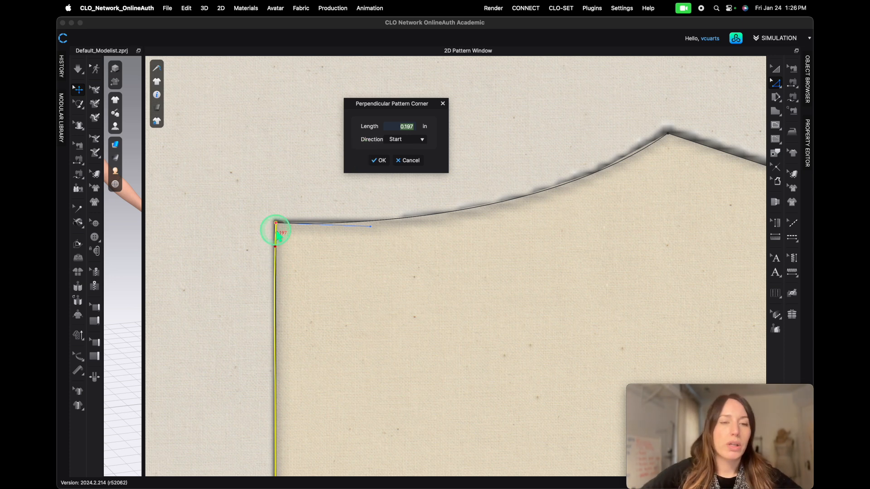
click(423, 141)
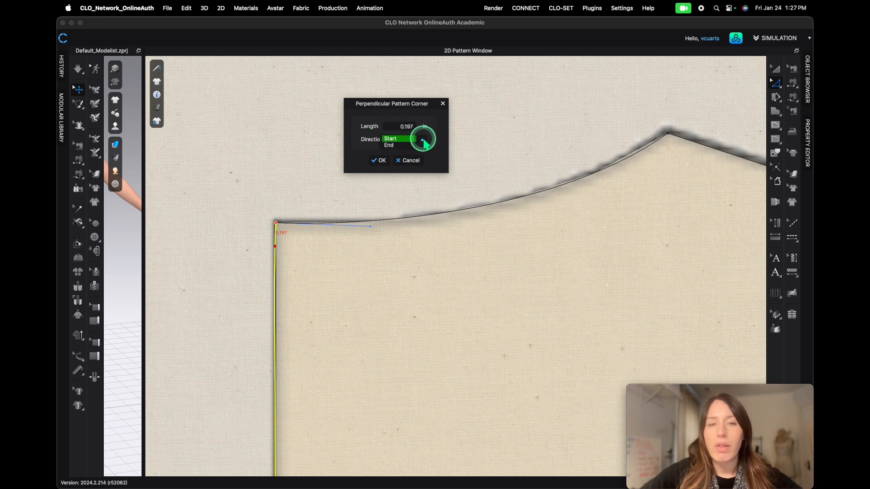
click(389, 145)
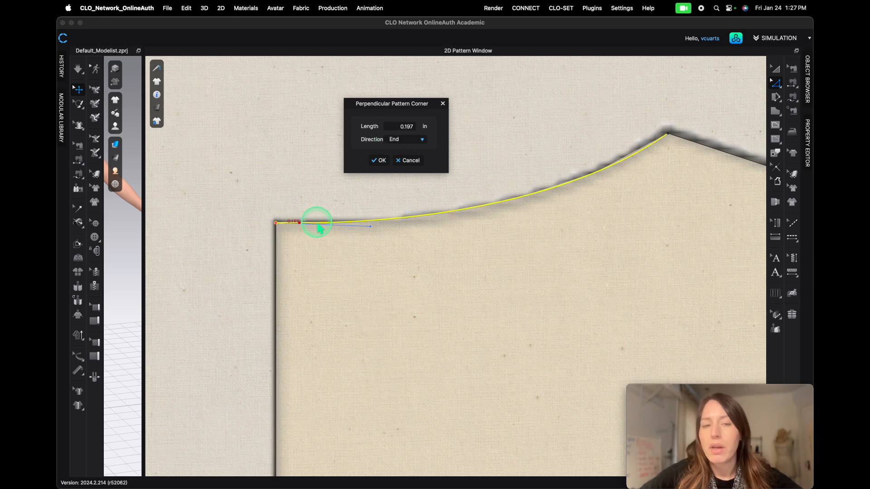
double_click(413, 129)
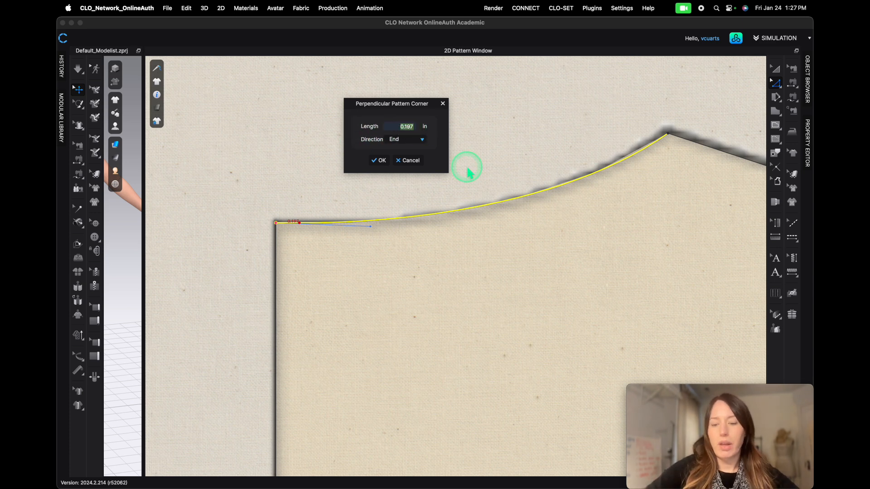
text(.5)
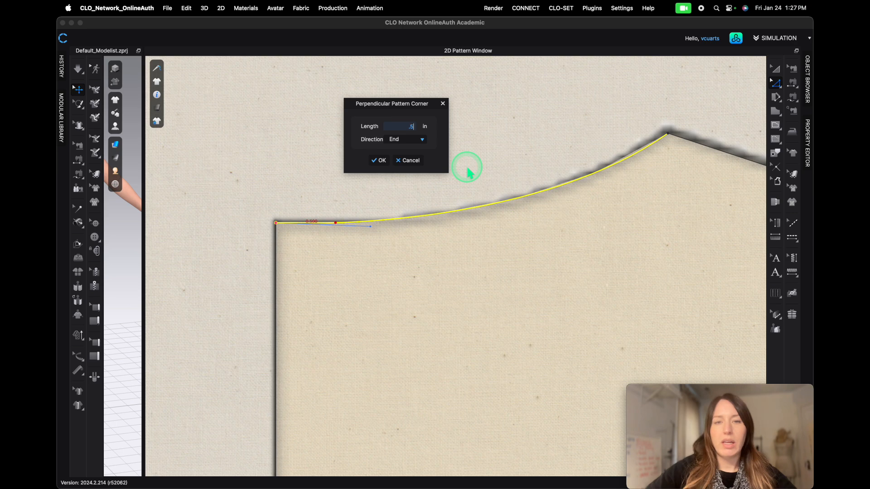
click(382, 161)
click(394, 173)
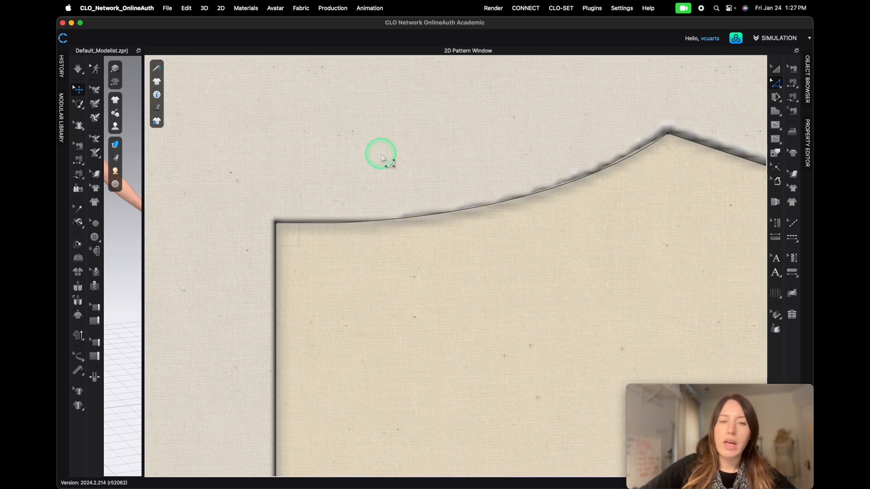
- Adjust the curve handle of the lower back armhole segment to better match the traced armhole
scroll(383, 159, down, 5)
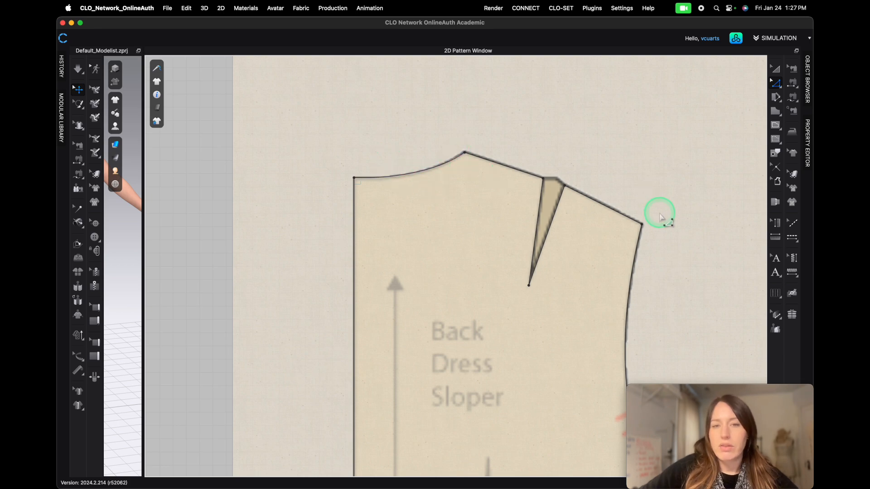
scroll(471, 149, up, 8)
scroll(473, 166, down, 5)
scroll(592, 219, up, 6)
scroll(593, 220, down, 4)
scroll(694, 267, down, 2)
scroll(688, 262, up, 4)
scroll(470, 239, down, 3)
scroll(464, 321, down, 4)
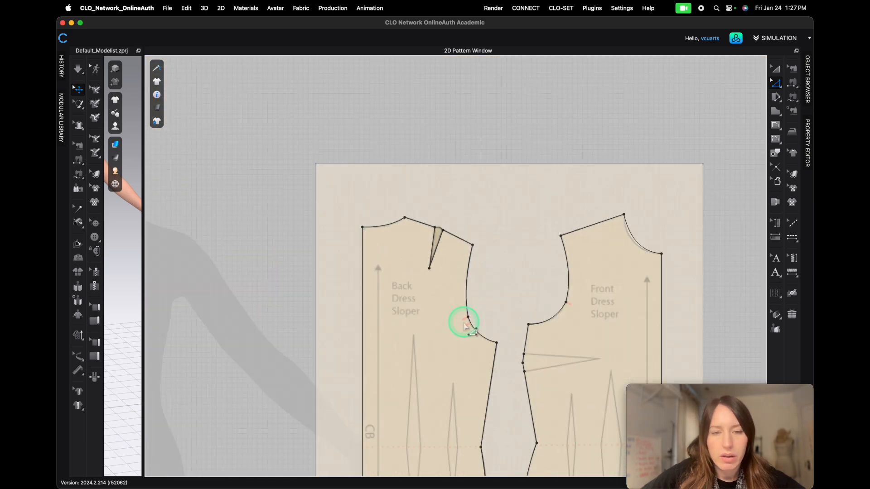
scroll(525, 360, up, 6)
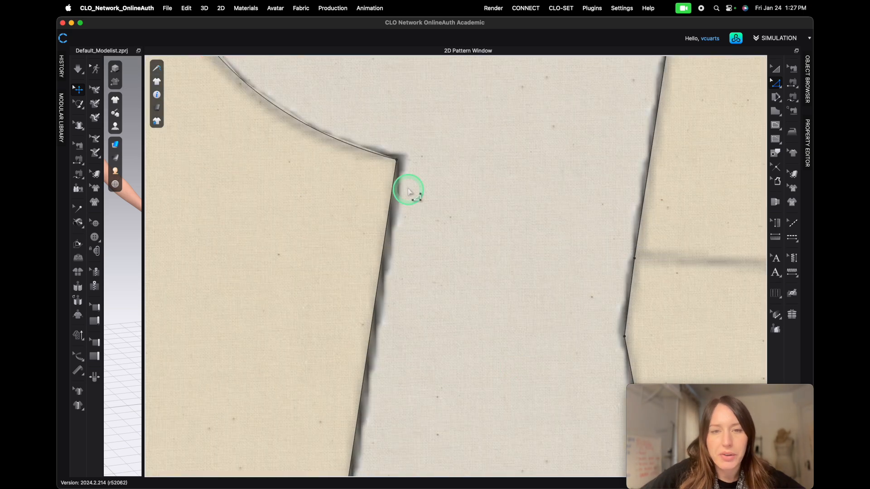
scroll(272, 138, down, 5)
scroll(324, 153, up, 3)
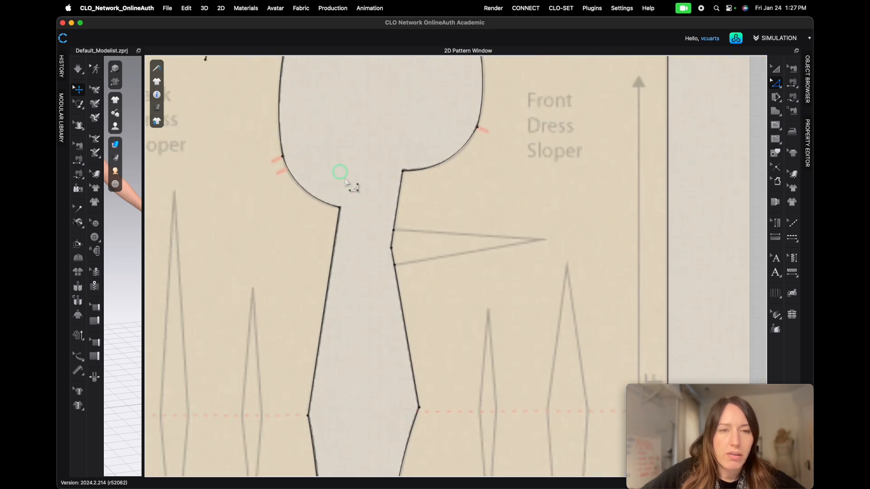
scroll(369, 271, up, 5)
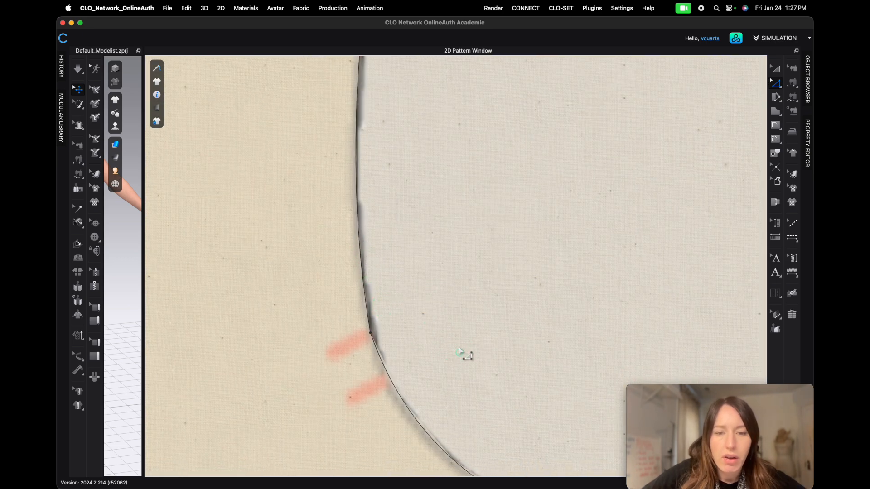
right_drag(466, 355, 413, 86)
click(398, 180)
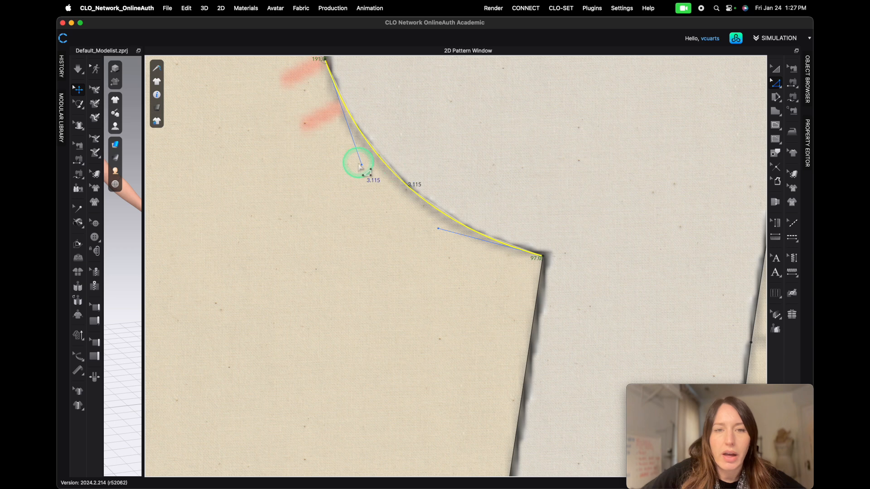
drag(361, 166, 354, 172)
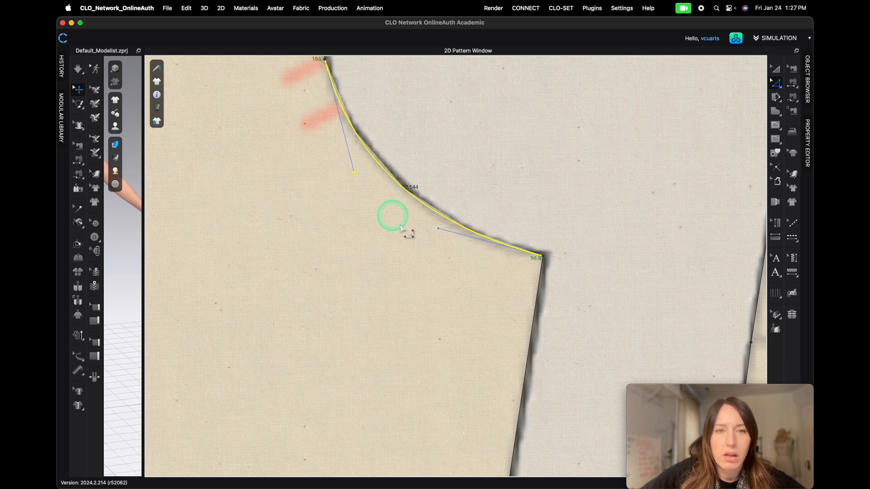
- Inspect the side seams and hem corners of both slopers against the traced outlines
scroll(482, 330, down, 8)
scroll(511, 438, down, 3)
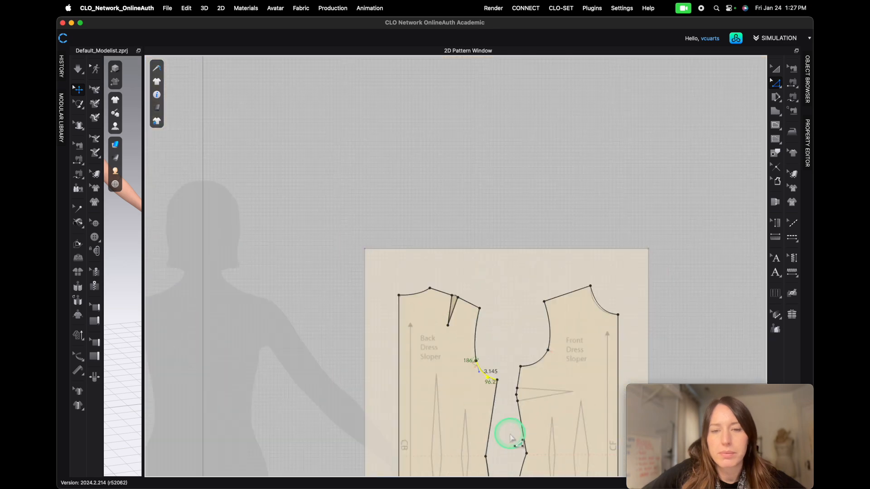
scroll(511, 437, down, 3)
middle_drag(510, 446, 460, 203)
scroll(459, 219, up, 8)
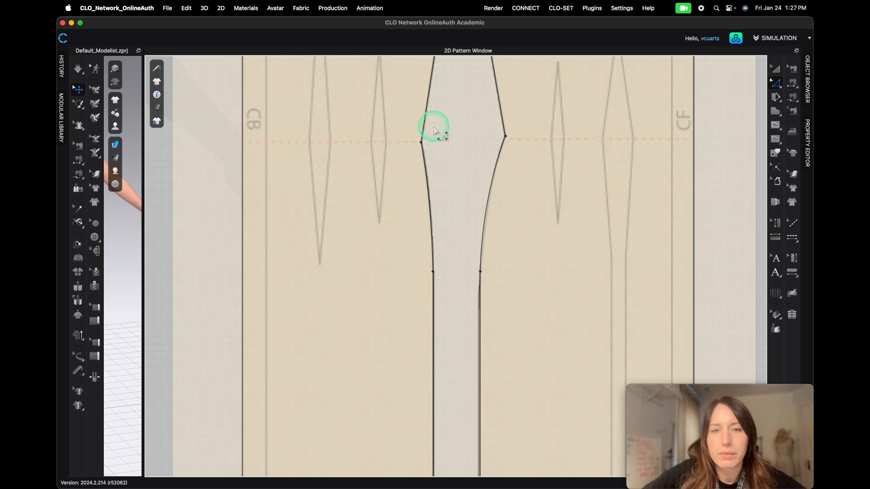
scroll(434, 131, up, 6)
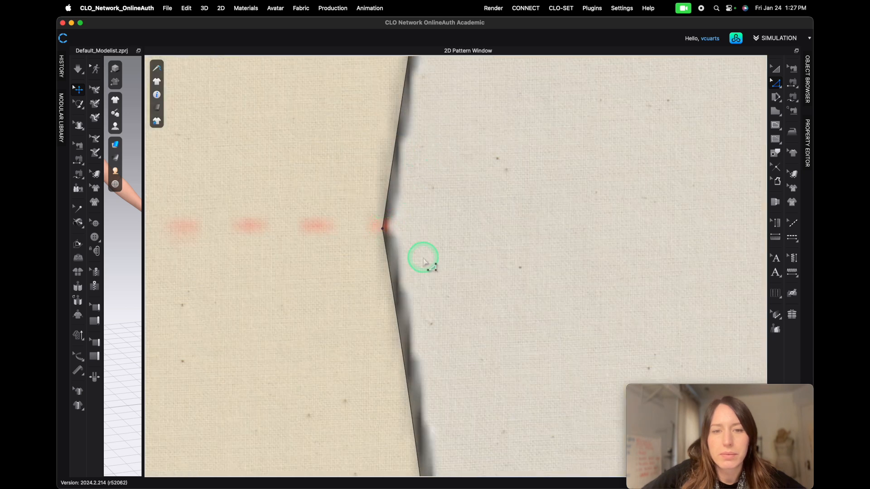
scroll(485, 417, down, 8)
scroll(470, 401, up, 3)
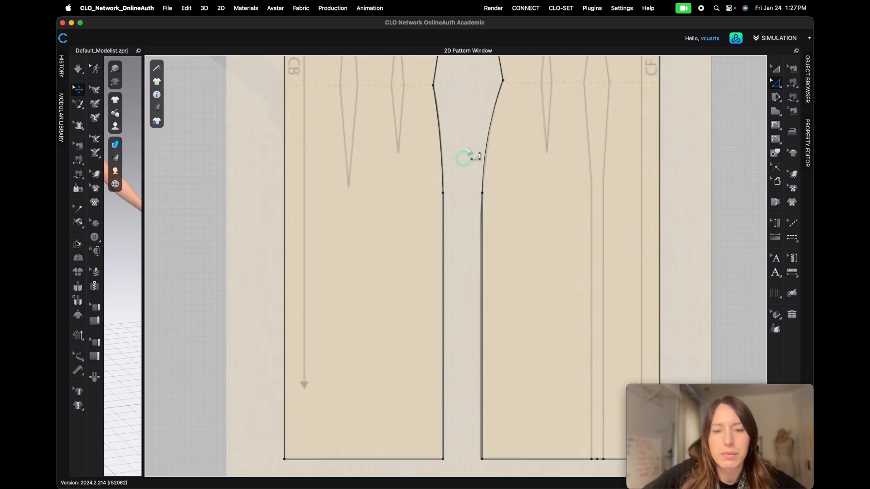
scroll(482, 424, down, 4)
scroll(454, 407, up, 5)
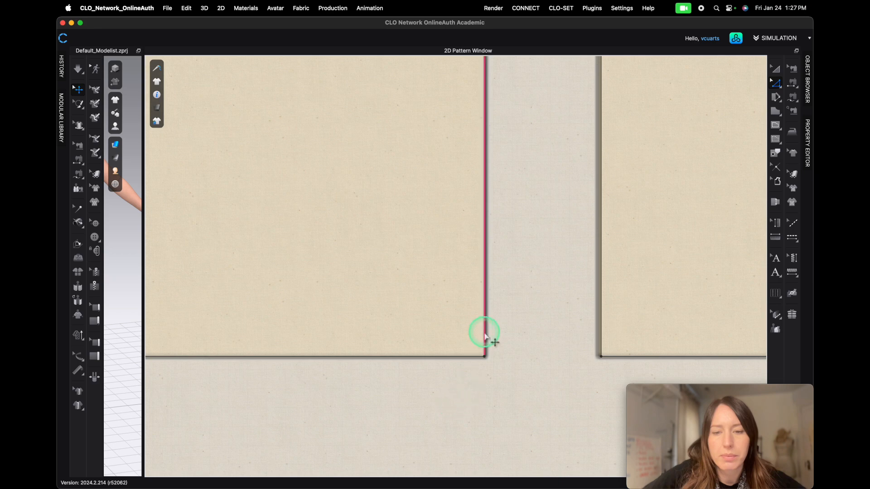
- Shift the front sloper's lower side seam slightly outward so it sits on the traced side seam
scroll(276, 375, down, 4)
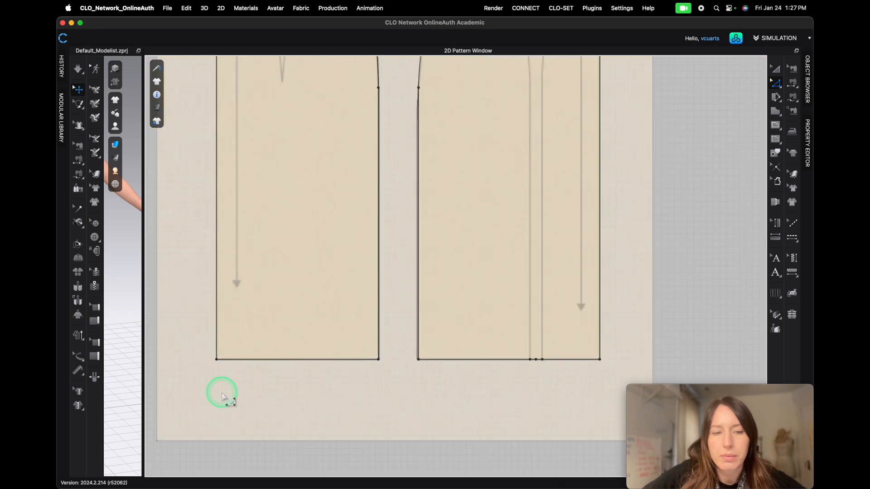
scroll(189, 342, up, 5)
scroll(524, 395, down, 5)
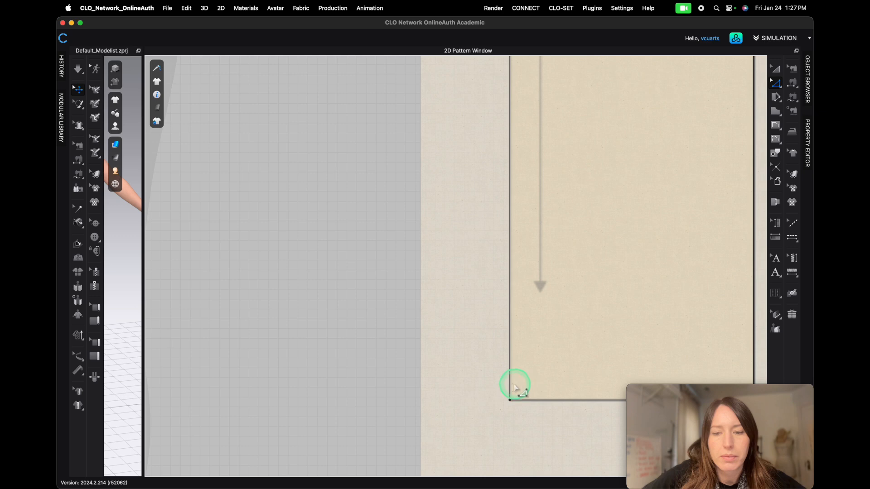
middle_drag(549, 424, 298, 338)
scroll(629, 333, up, 3)
scroll(634, 338, up, 3)
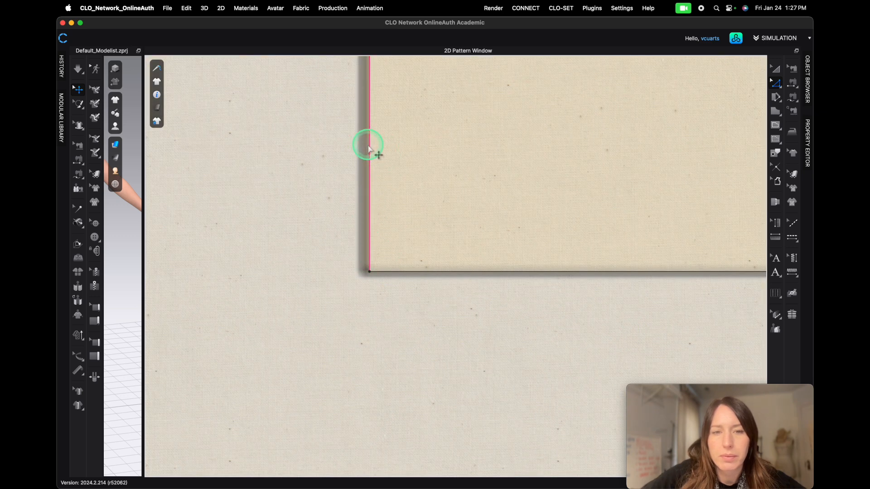
drag(369, 149, 365, 149)
scroll(435, 213, down, 5)
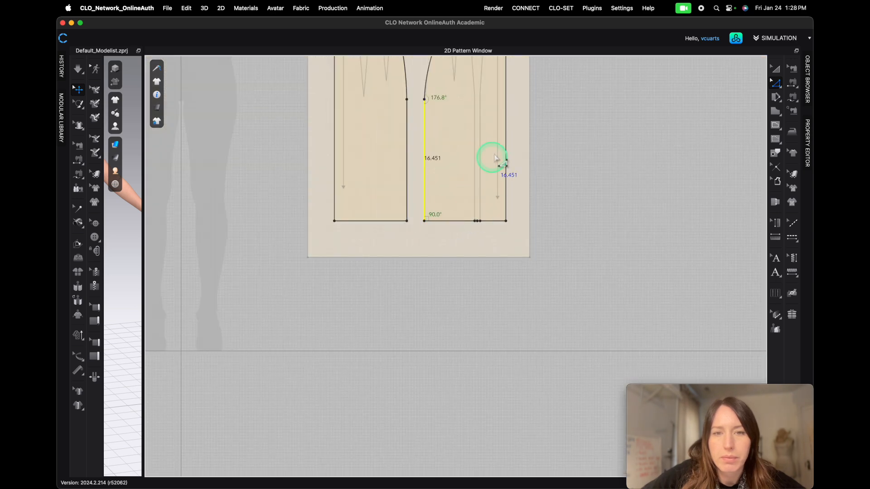
middle_drag(453, 115, 448, 279)
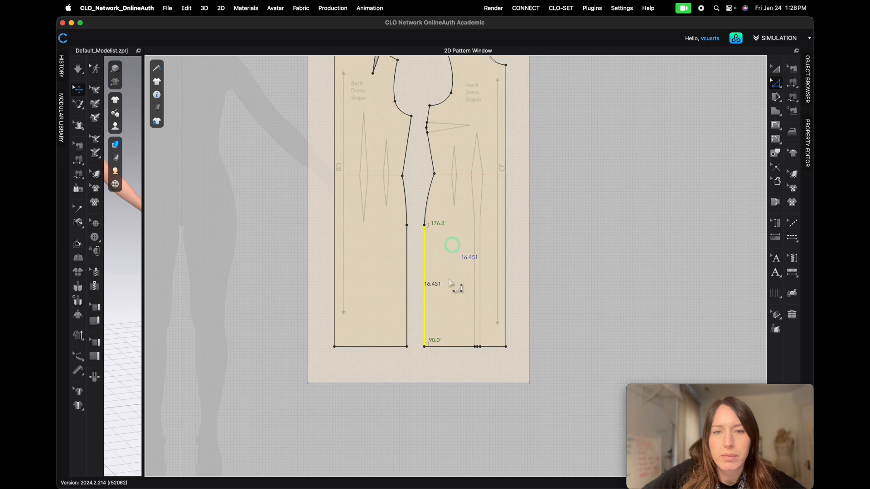
scroll(451, 283, up, 8)
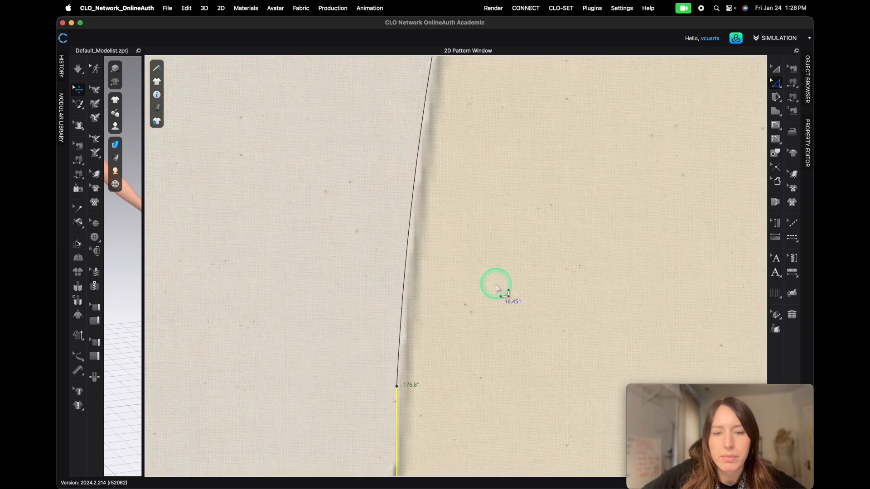
scroll(436, 378, down, 5)
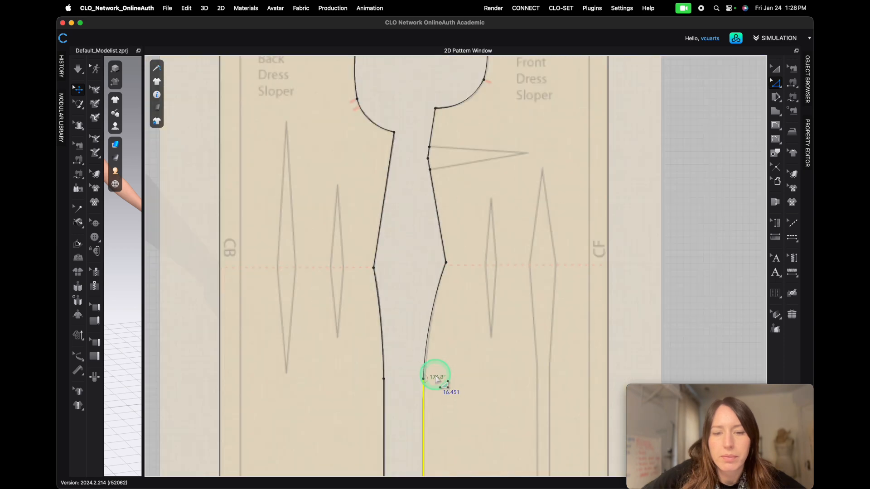
scroll(436, 379, down, 5)
scroll(467, 290, up, 8)
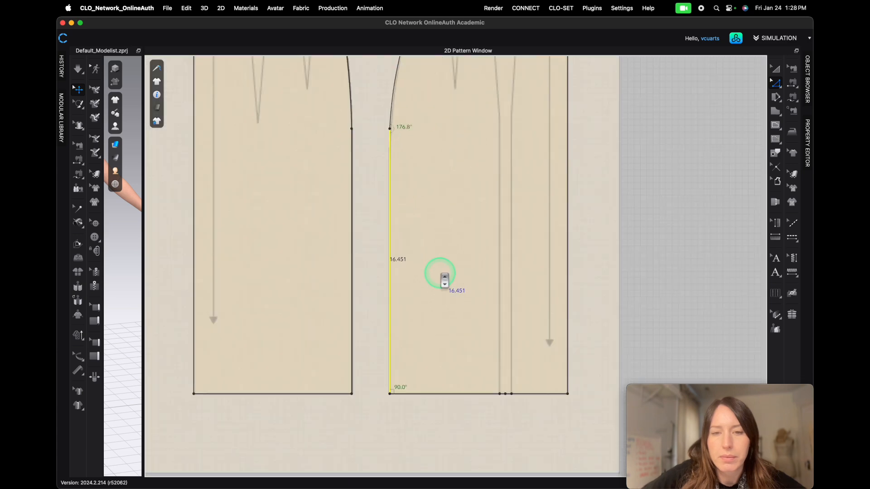
scroll(445, 280, up, 3)
scroll(358, 281, down, 4)
scroll(376, 154, up, 1)
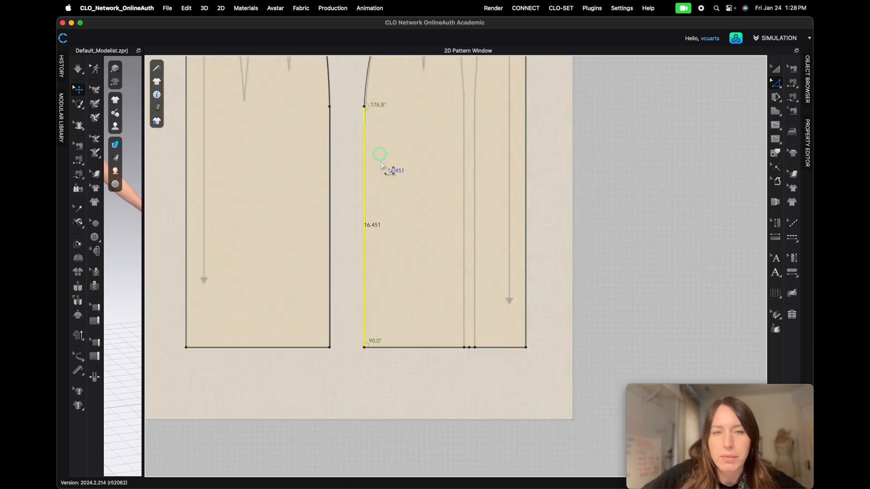
scroll(381, 164, up, 4)
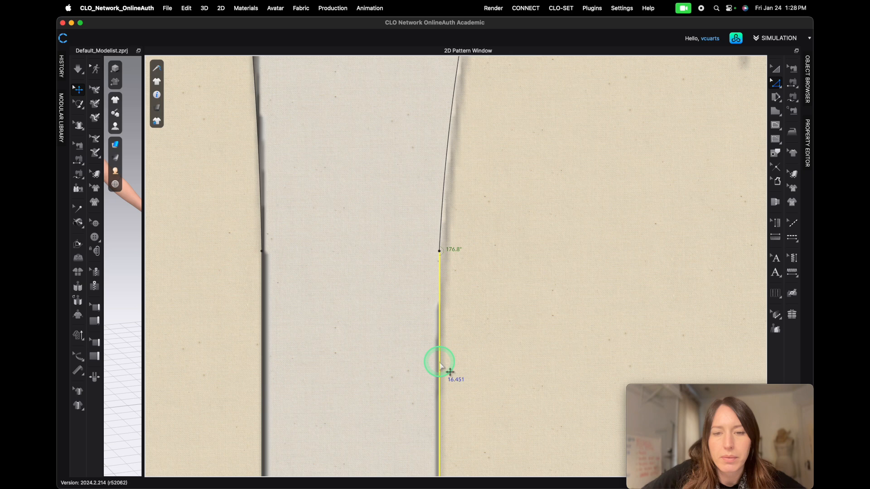
drag(440, 362, 442, 363)
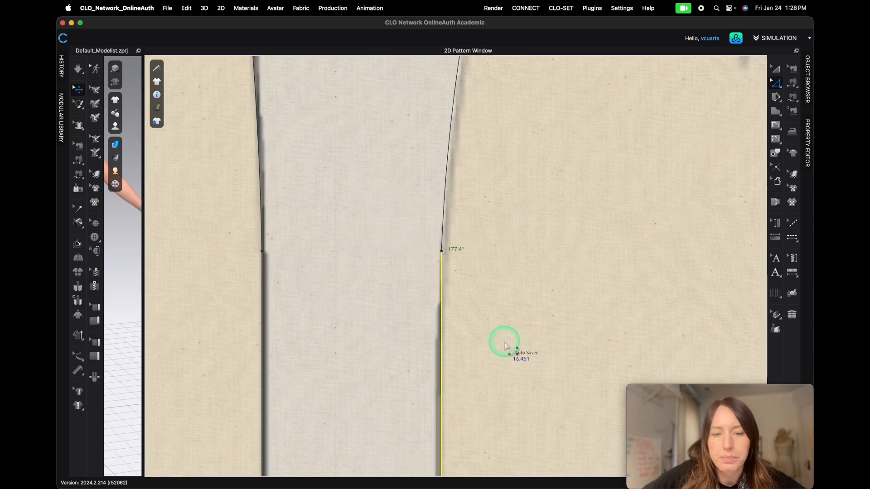
- Curve the front side seam segment between waist and hip to follow the traced hip line
scroll(489, 233, down, 5)
middle_drag(533, 158, 486, 242)
click(444, 255)
scroll(452, 286, up, 6)
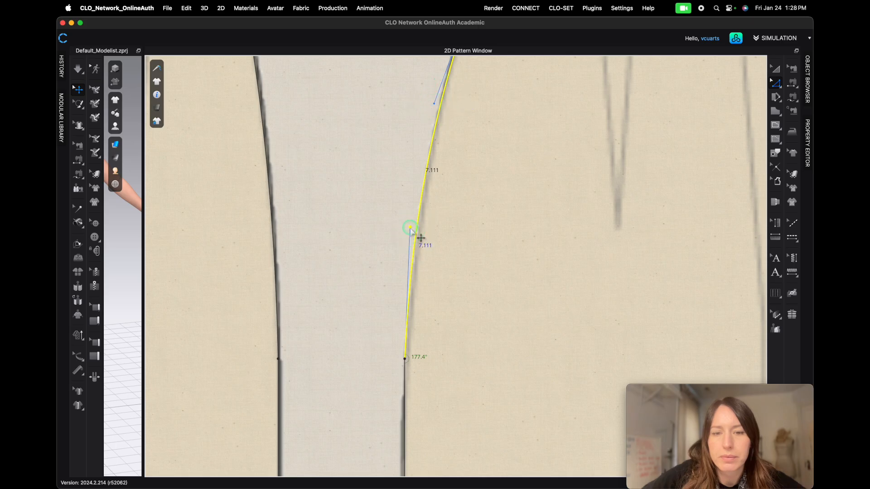
scroll(410, 230, down, 5)
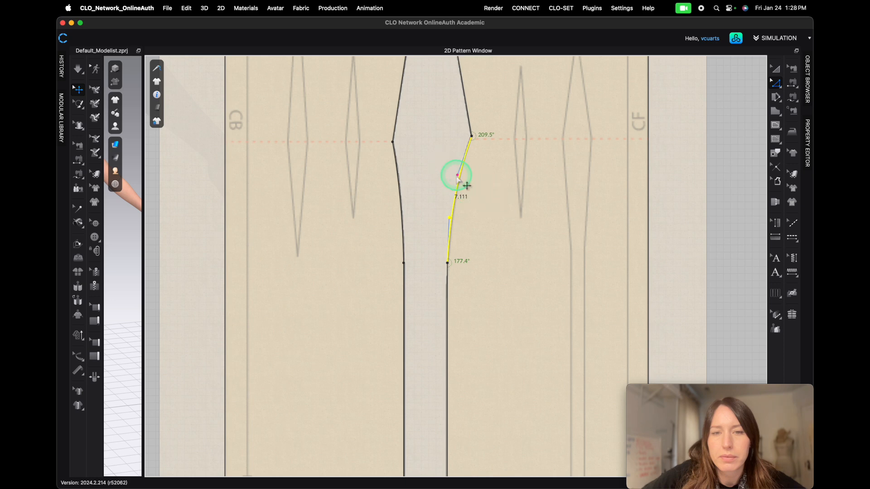
drag(458, 176, 458, 177)
drag(450, 218, 449, 226)
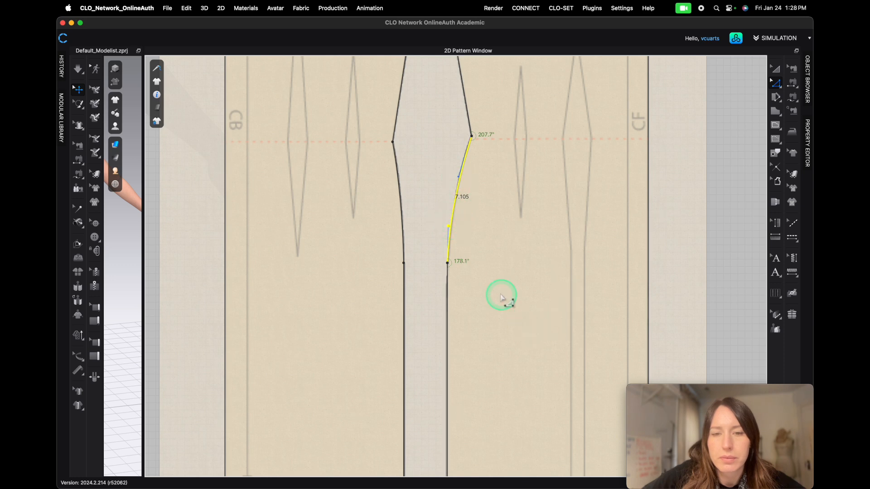
- Move the front side bust dart's apex out to the traced dart point
scroll(487, 244, up, 5)
scroll(475, 226, down, 5)
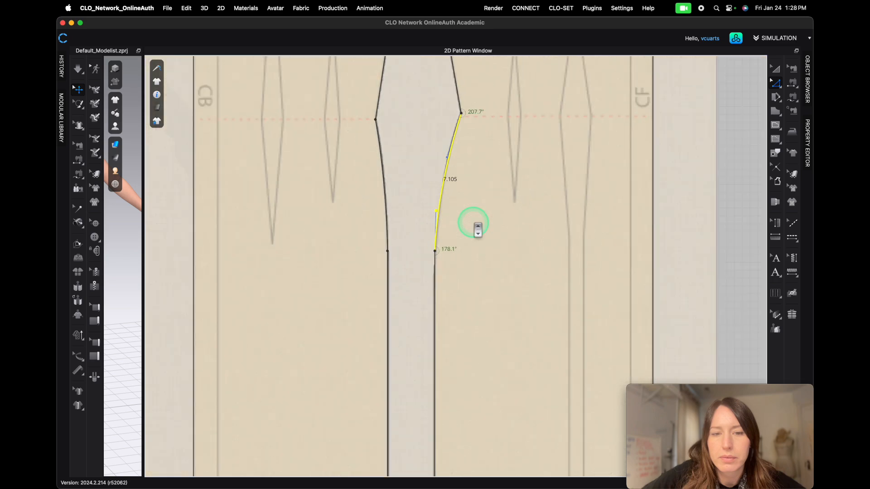
scroll(476, 226, down, 2)
right_drag(557, 366, 428, 256)
scroll(453, 389, up, 5)
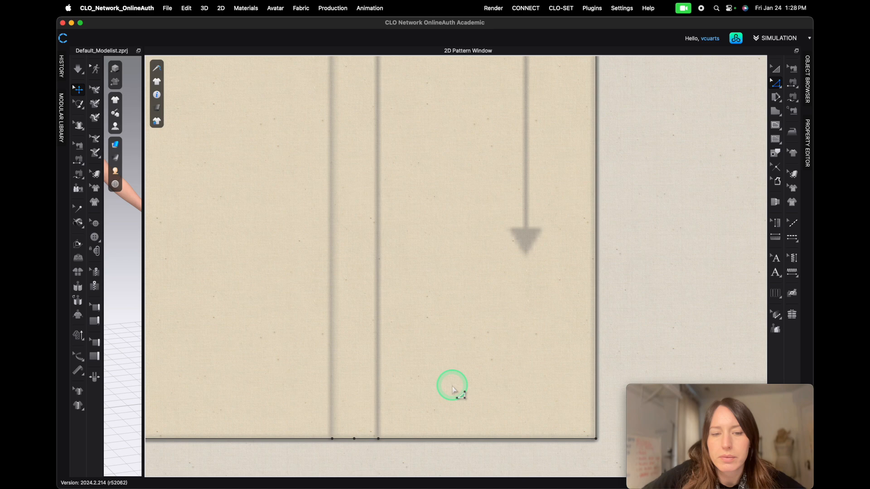
scroll(462, 347, down, 5)
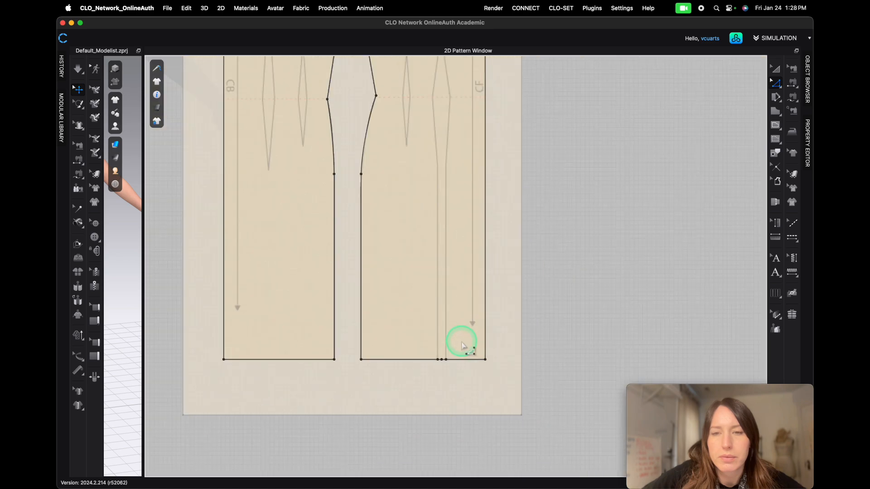
scroll(448, 225, down, 3)
scroll(373, 254, up, 6)
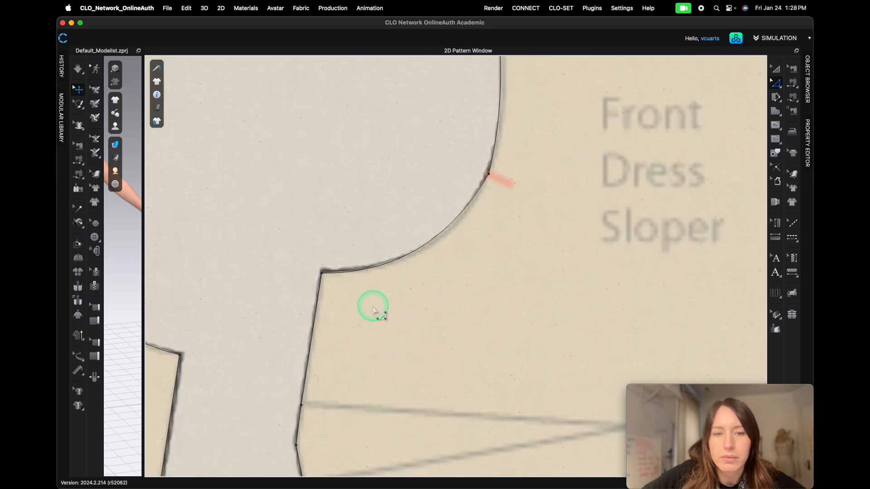
click(323, 271)
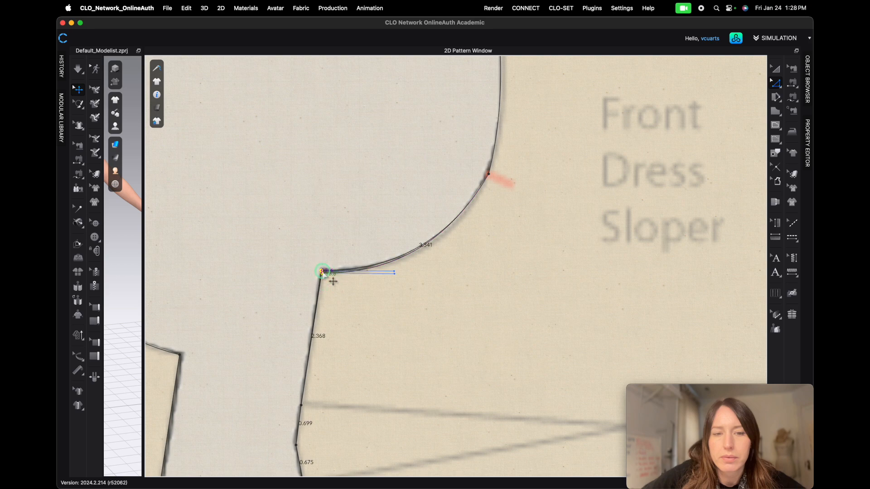
click(356, 308)
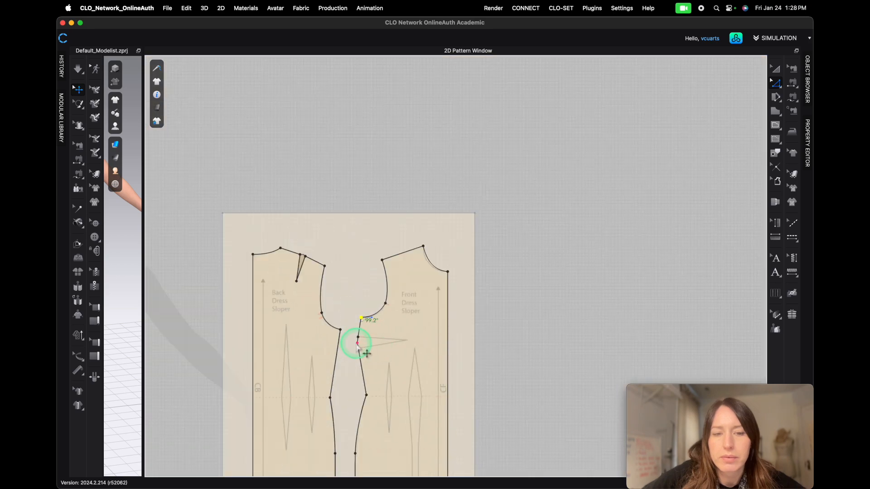
drag(357, 344, 407, 343)
scroll(399, 346, up, 8)
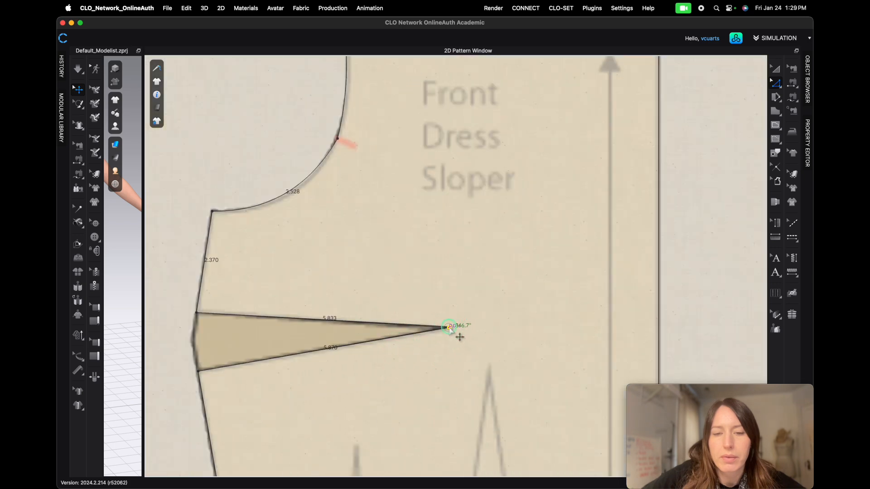
- Adjust the front neckline curve handles so the curve follows the traced neckline
scroll(314, 370, down, 4)
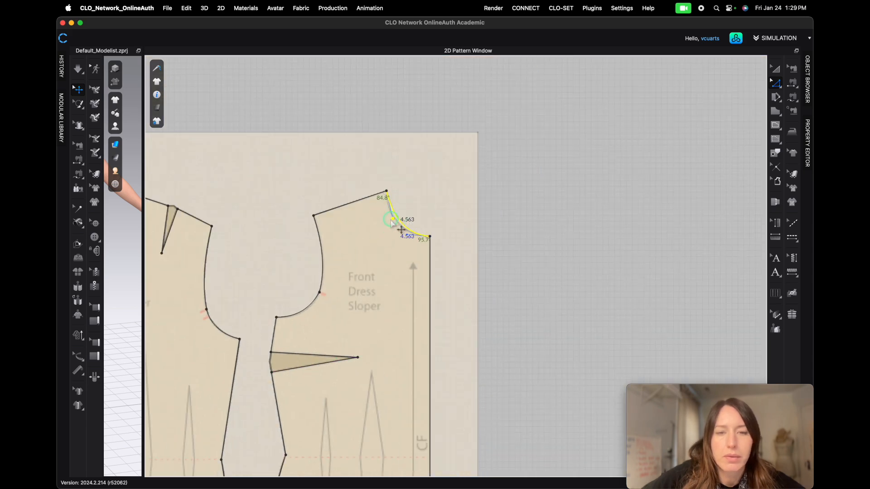
scroll(393, 222, up, 8)
drag(373, 222, 391, 262)
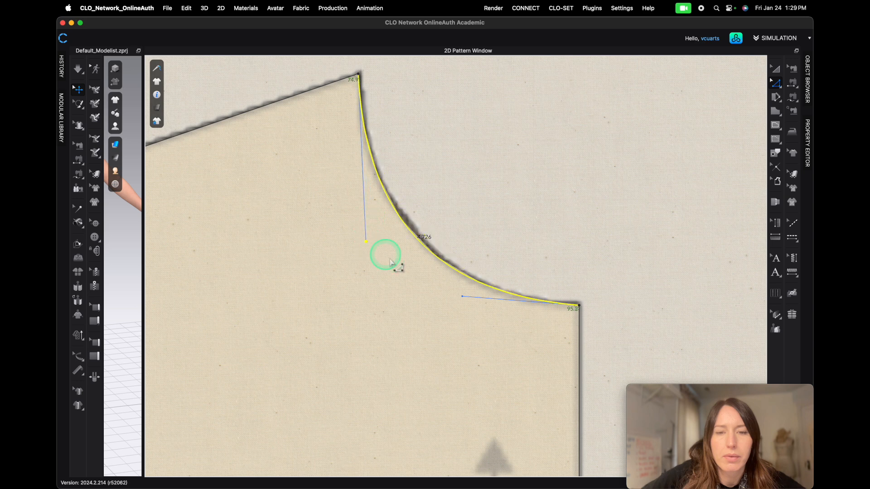
click(462, 298)
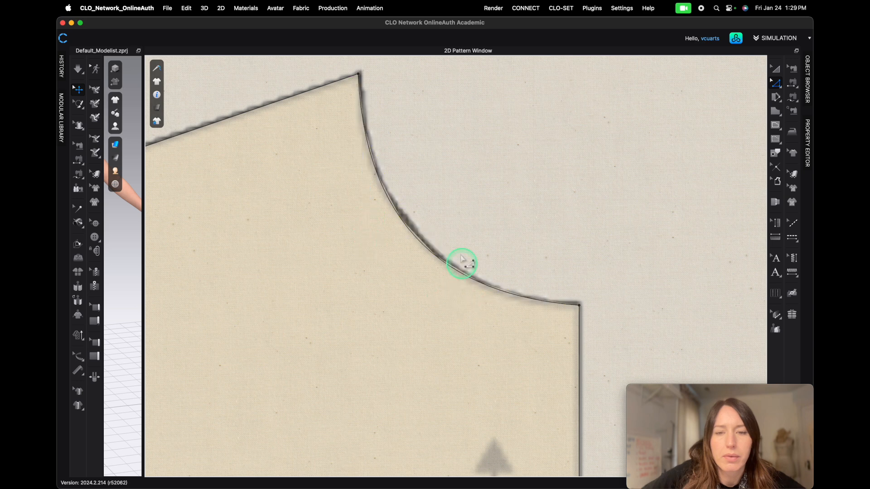
click(459, 272)
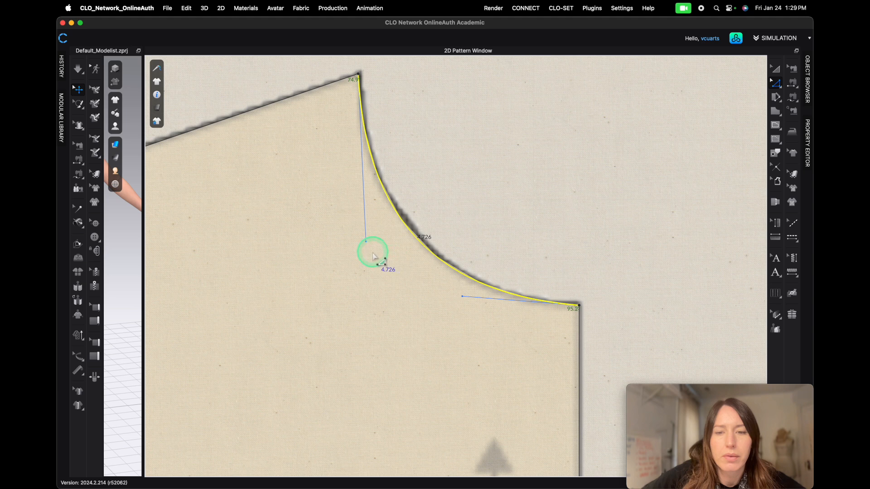
click(534, 209)
scroll(577, 283, down, 5)
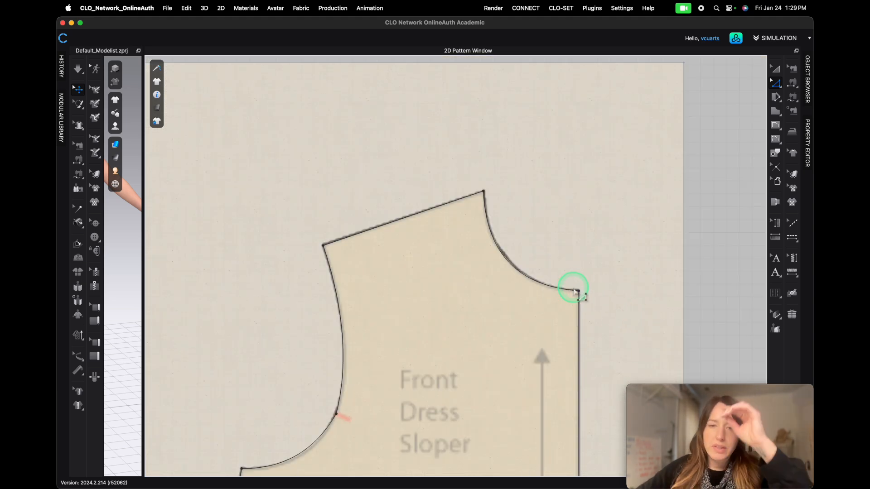
- Apply a Perpendicular Pattern Corner at the center front neck with length 0.25 in and direction End
click(578, 290)
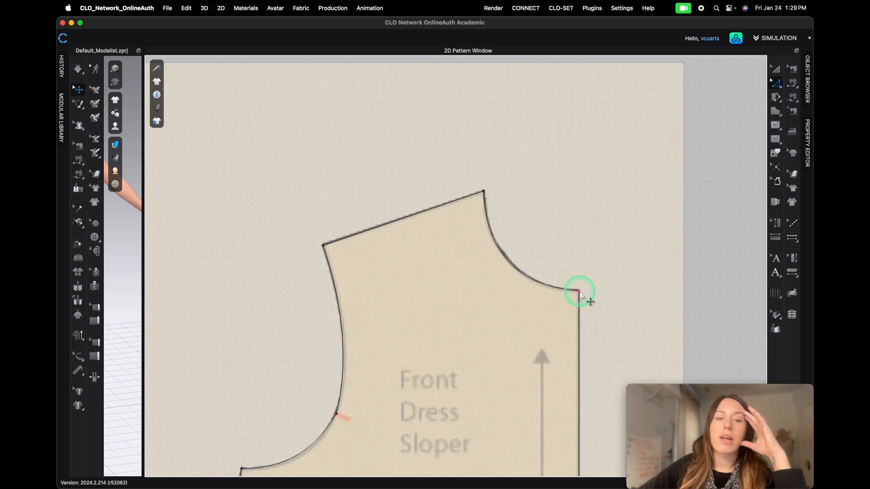
right_click(578, 292)
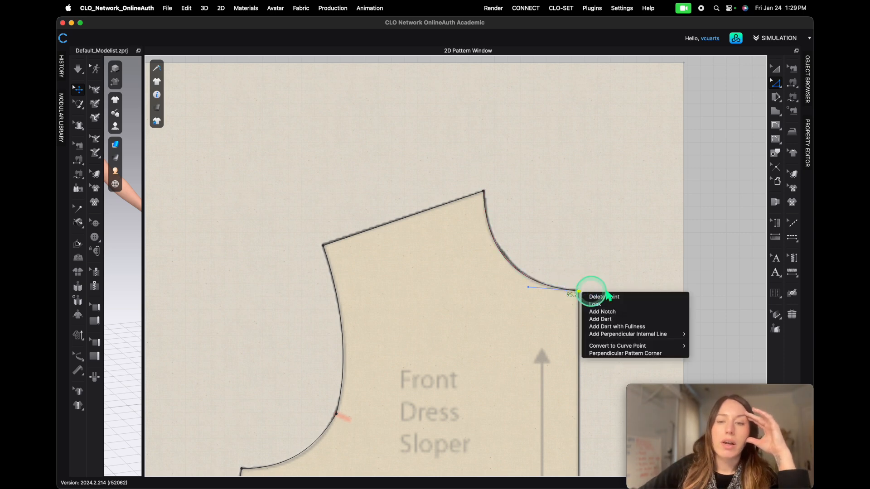
click(643, 351)
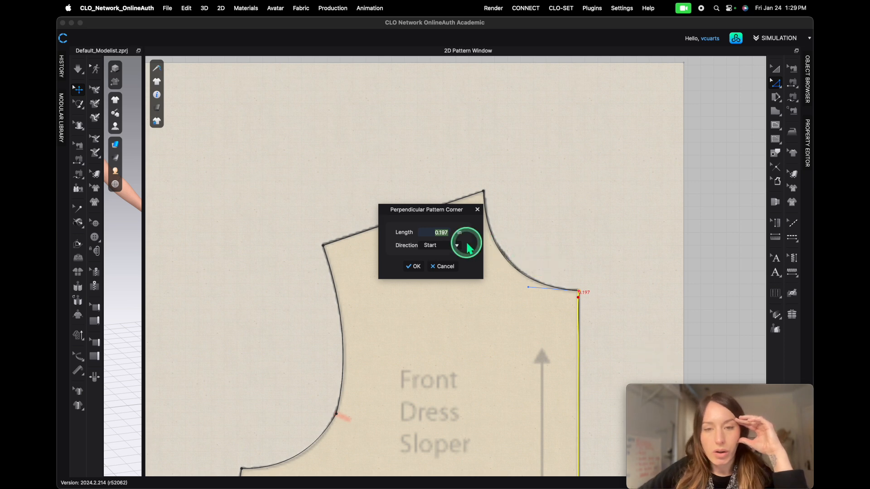
click(446, 247)
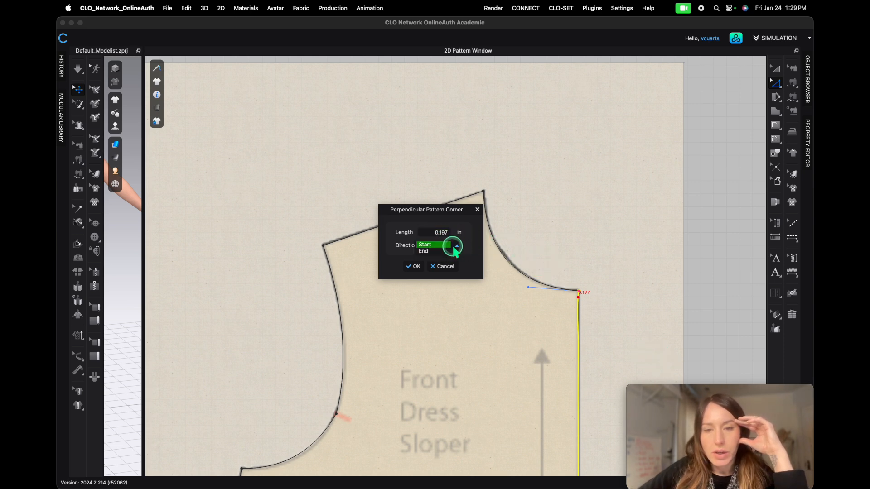
click(426, 248)
double_click(446, 232)
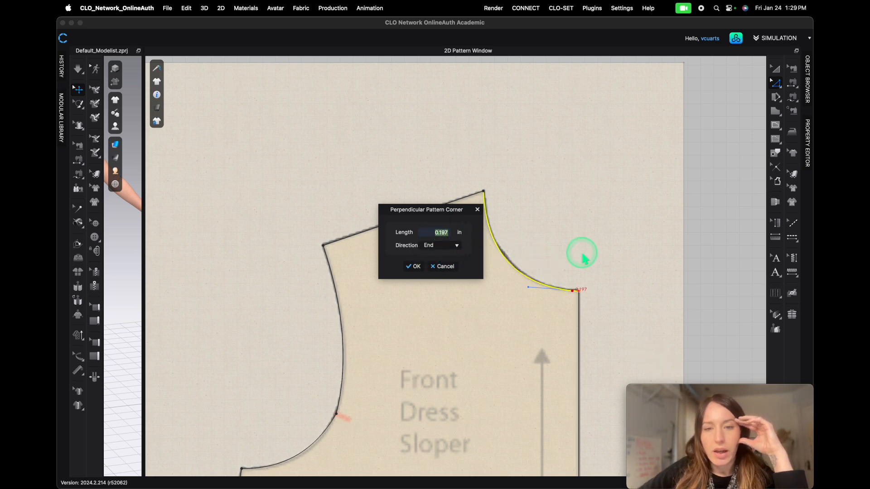
key(BackSpace)
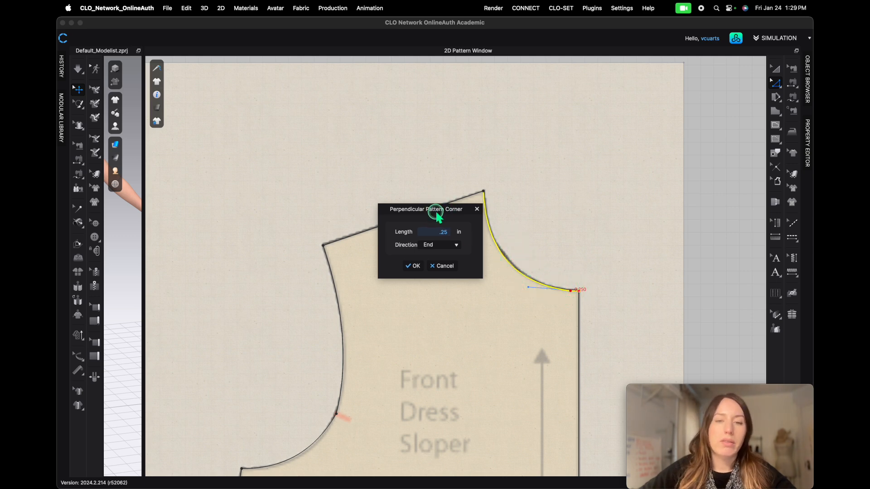
drag(435, 211, 395, 163)
click(372, 217)
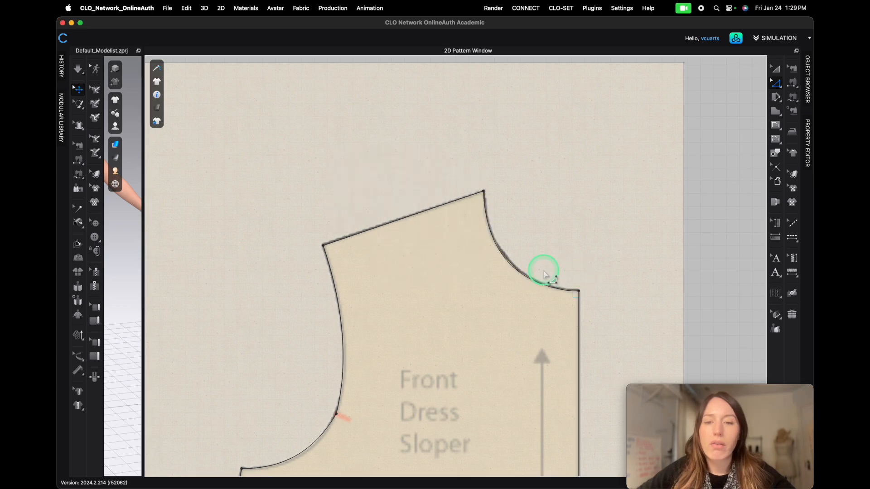
scroll(520, 277, up, 5)
scroll(446, 301, down, 3)
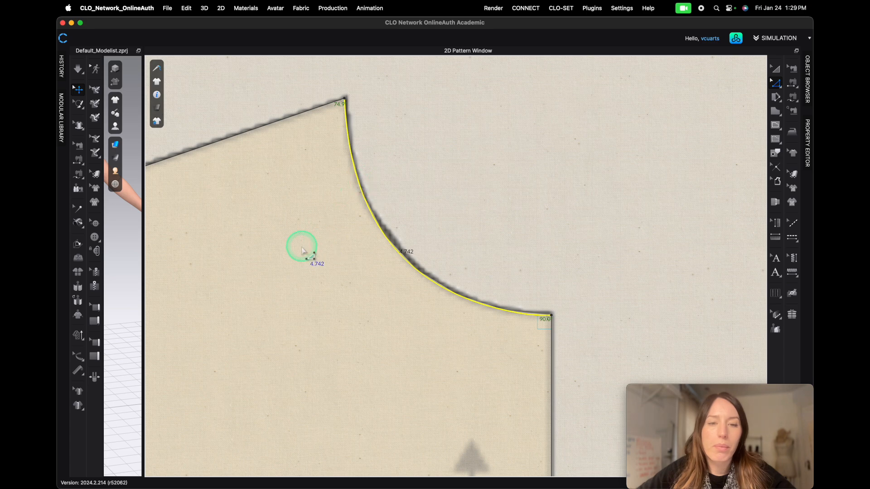
scroll(312, 269, down, 5)
middle_drag(359, 400, 553, 186)
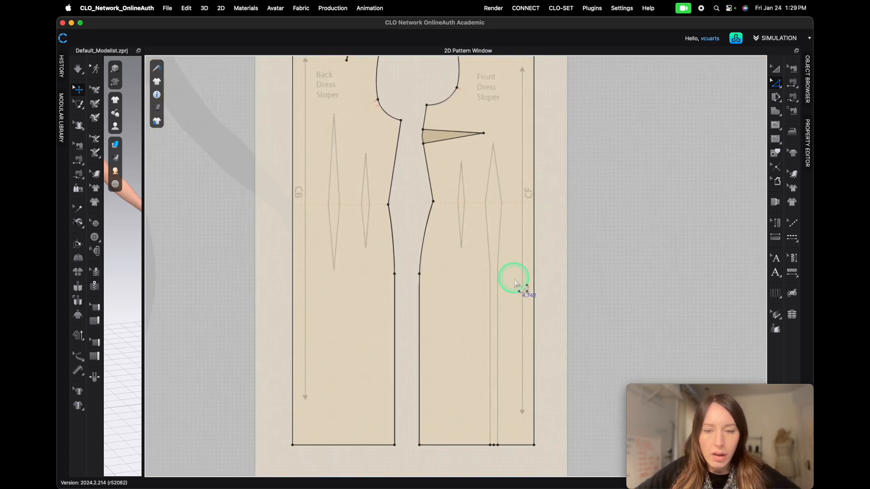
- Refine the front neckline curve handle near center front so the curve follows the traced neckline
middle_drag(584, 269, 582, 361)
scroll(426, 149, up, 5)
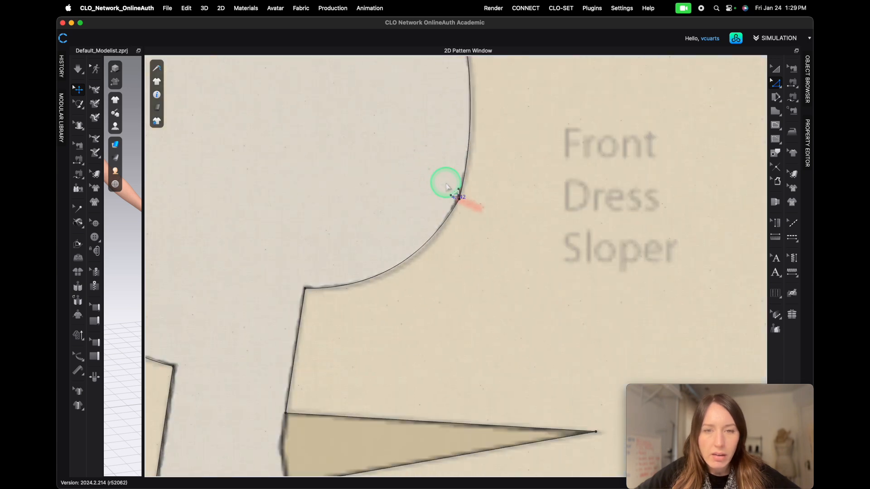
drag(423, 251, 377, 295)
drag(426, 268, 429, 272)
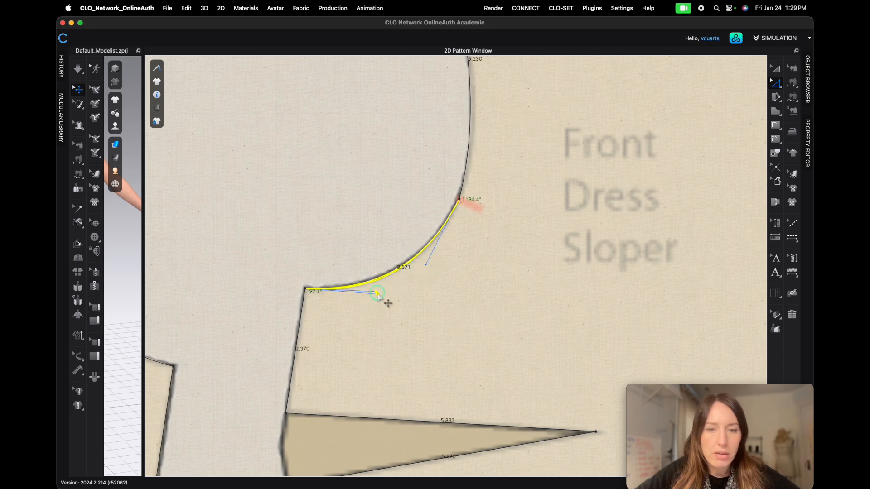
scroll(462, 255, down, 5)
- Pull the extra point at the front hem straight up toward the traced front waist dart's upper tip
click(599, 379)
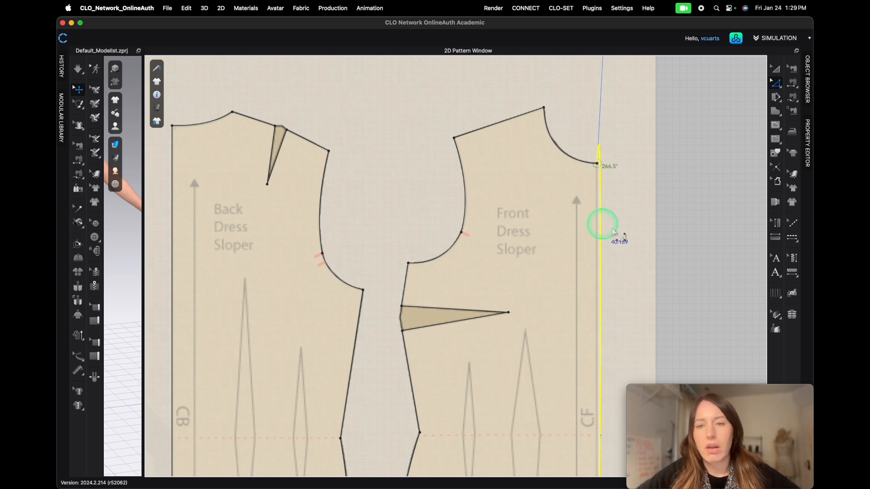
scroll(618, 303, down, 5)
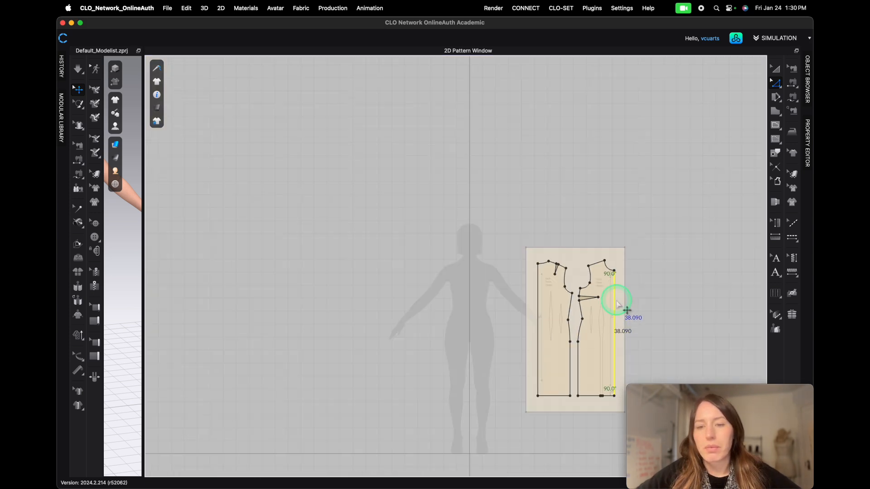
middle_drag(661, 334, 586, 173)
scroll(536, 268, up, 5)
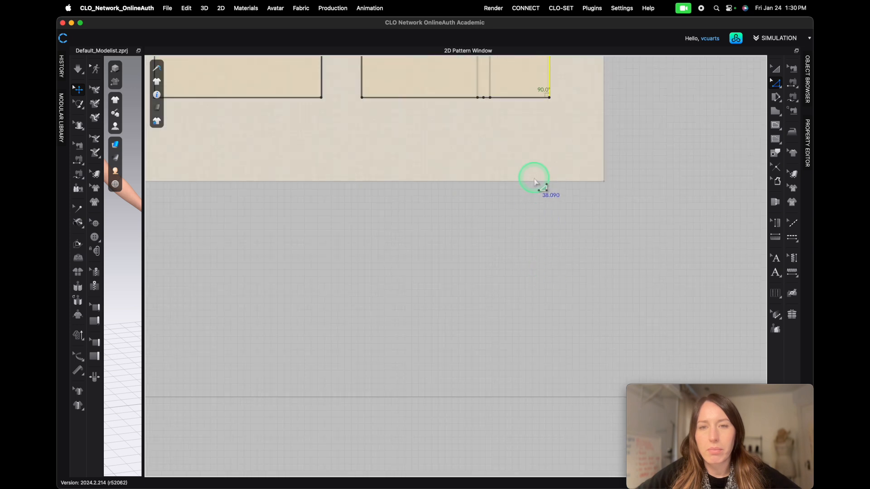
middle_drag(533, 180, 502, 488)
middle_drag(556, 269, 557, 298)
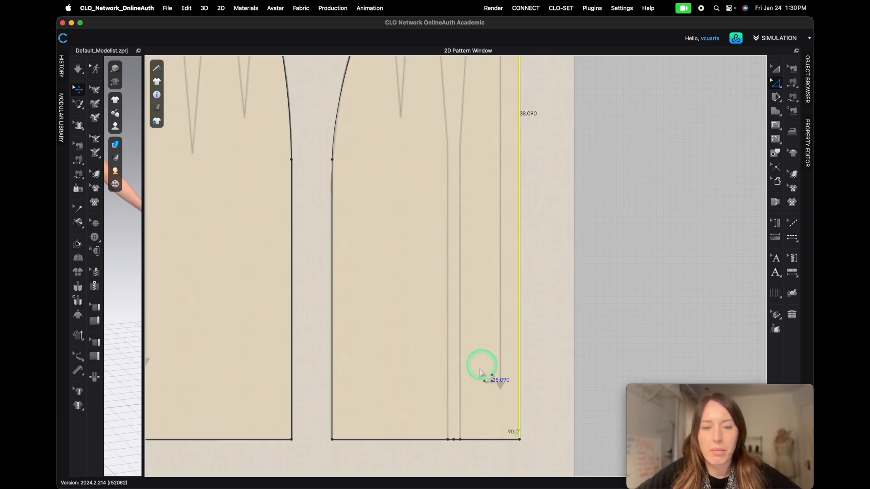
click(454, 439)
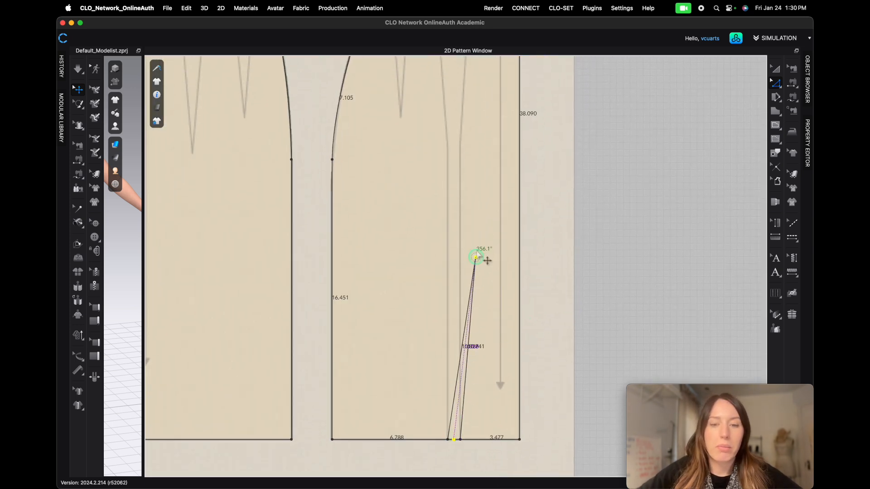
click(453, 117)
- Reposition that point exactly on the upper tip of the traced front waist dart
scroll(491, 121, down, 5)
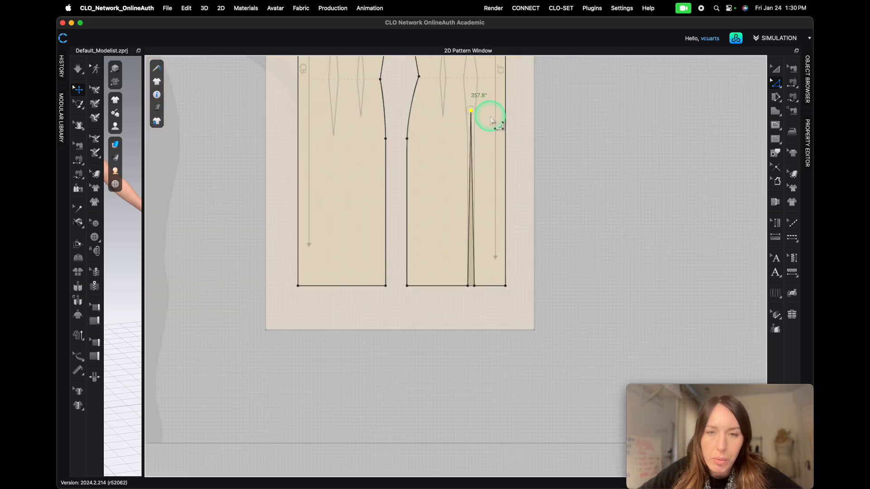
scroll(491, 227, up, 5)
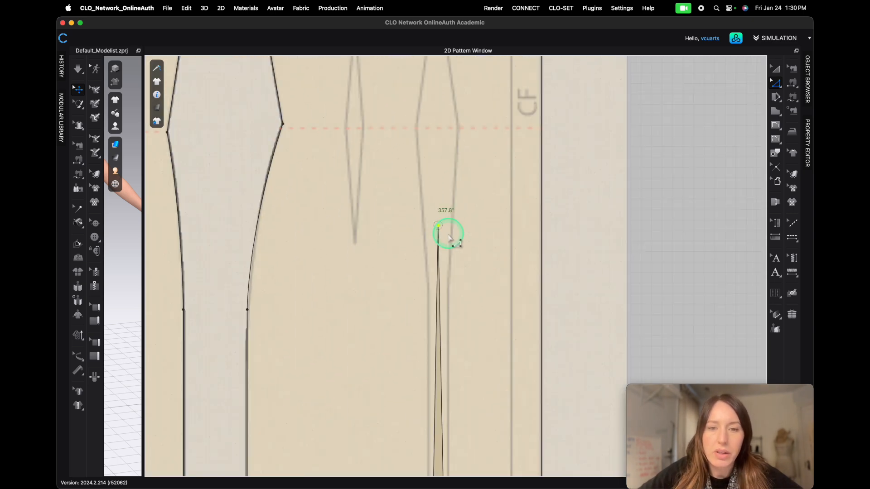
middle_drag(489, 182, 491, 268)
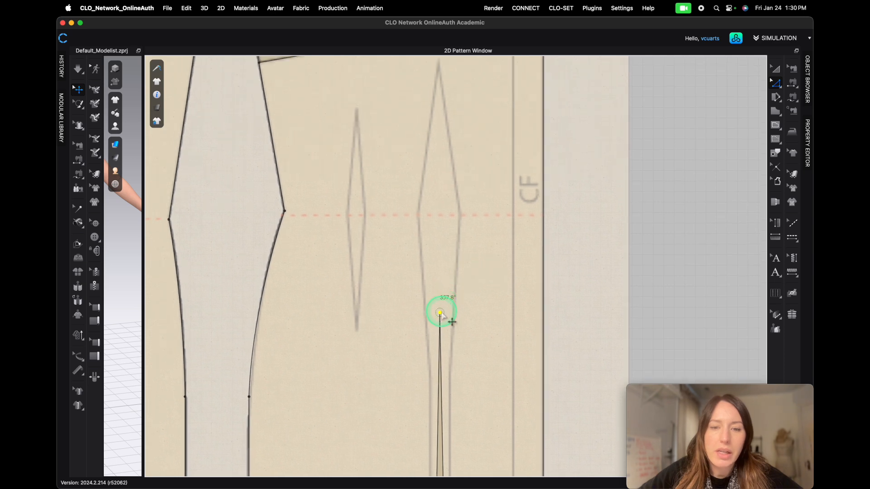
click(440, 313)
middle_drag(439, 103, 435, 173)
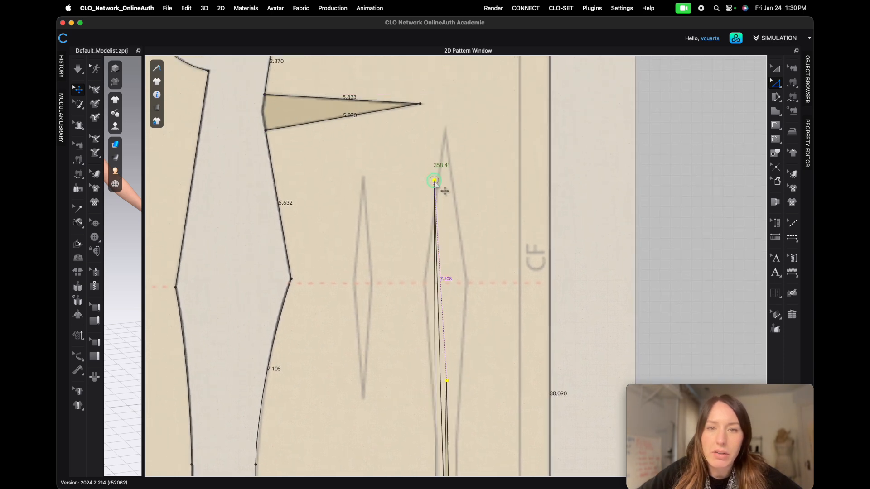
click(447, 131)
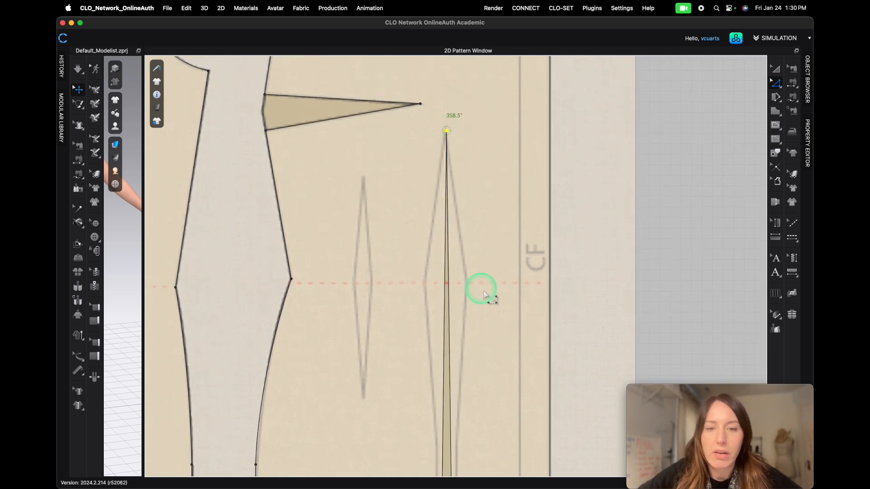
scroll(523, 347, down, 3)
scroll(512, 317, up, 10)
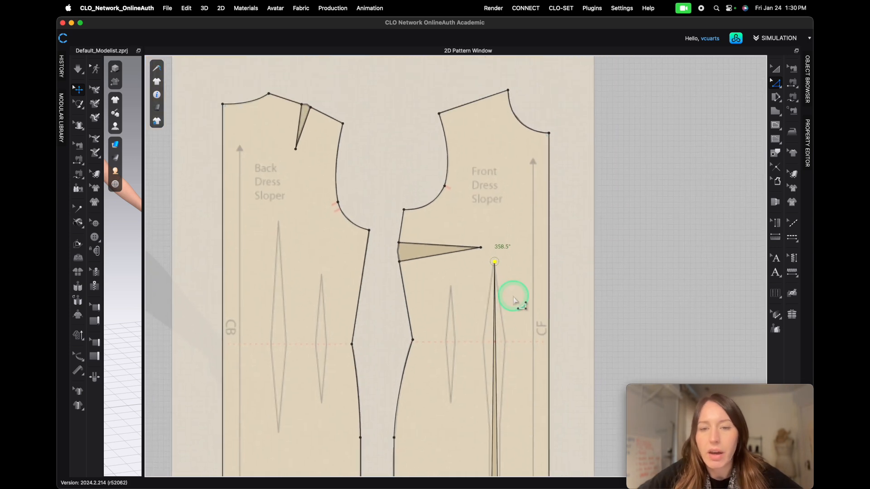
scroll(459, 135, down, 5)
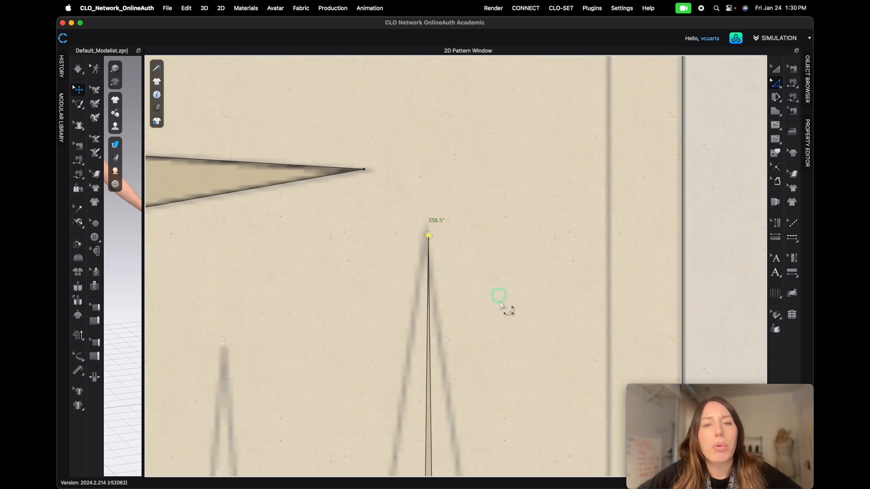
drag(430, 248, 427, 243)
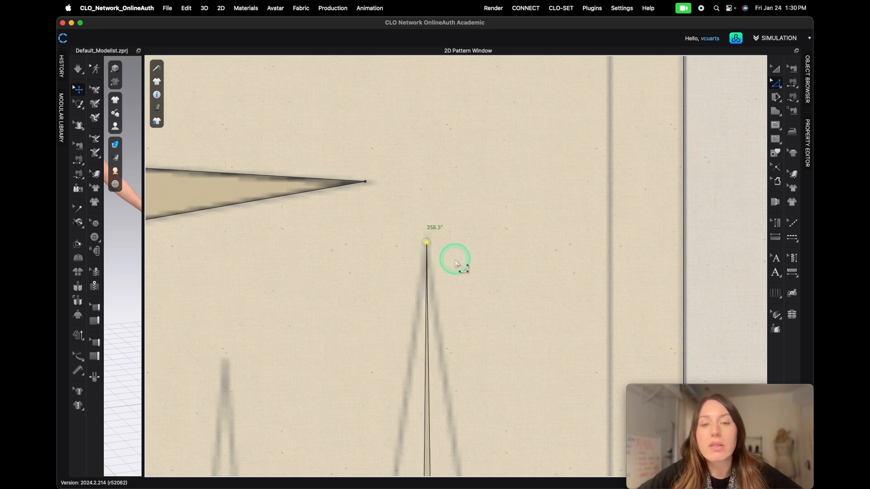
scroll(485, 316, down, 5)
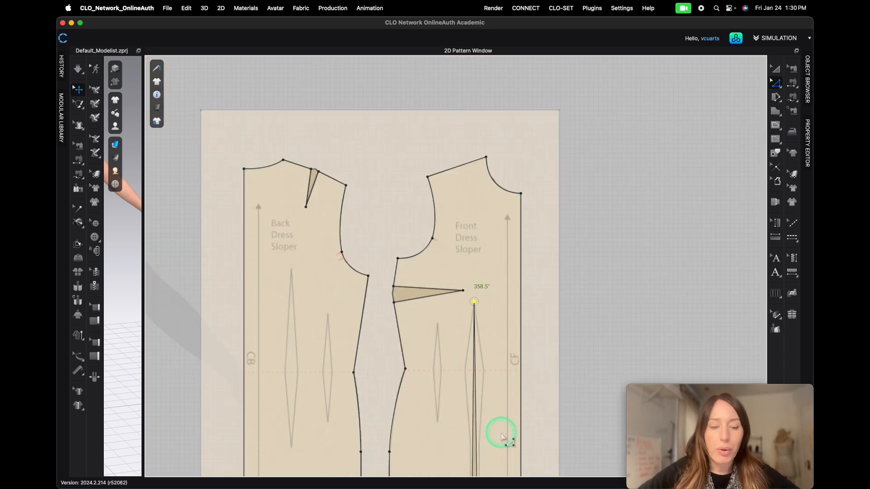
middle_drag(496, 408, 508, 185)
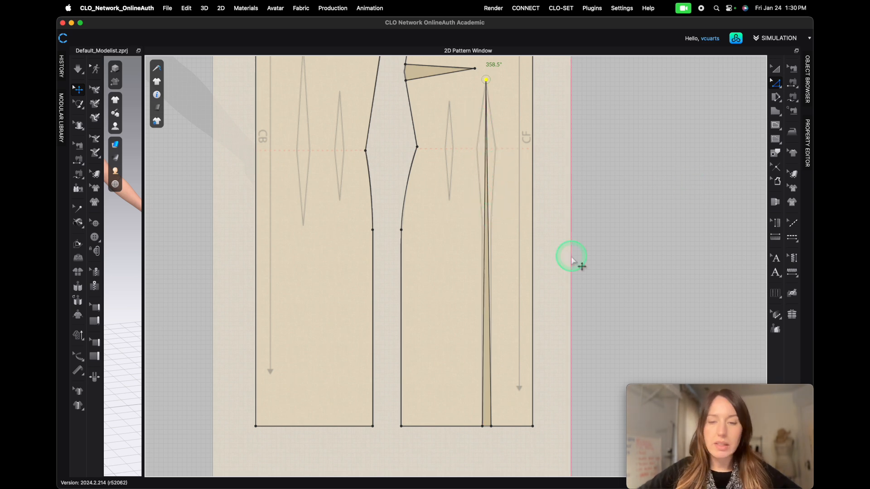
- Add points on the narrow front dart edge at the waistline and at the traced dart's lower tip
click(778, 85)
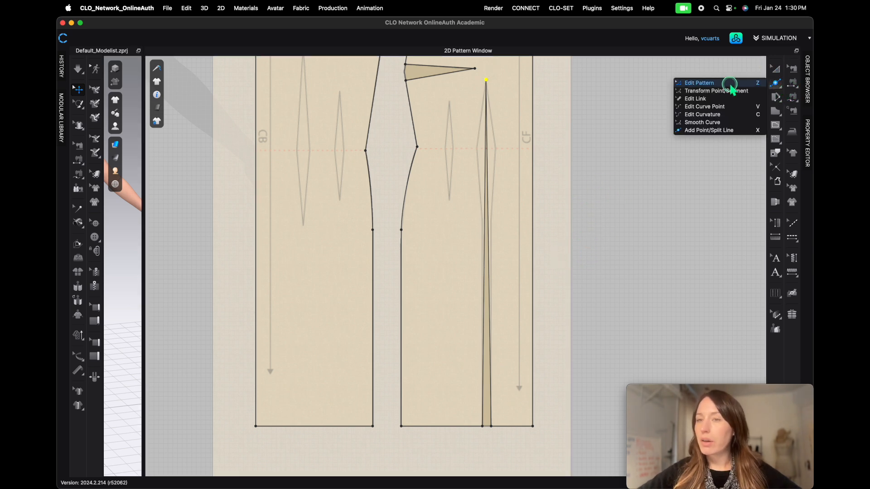
click(722, 131)
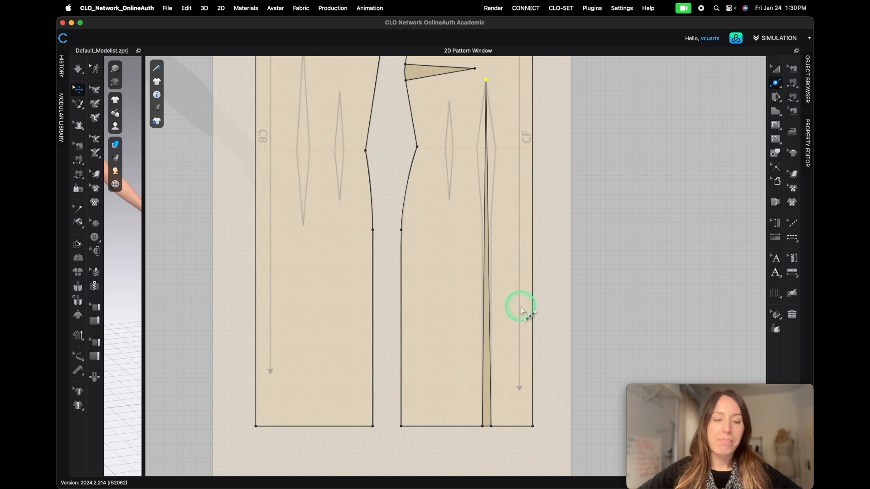
scroll(498, 128, up, 3)
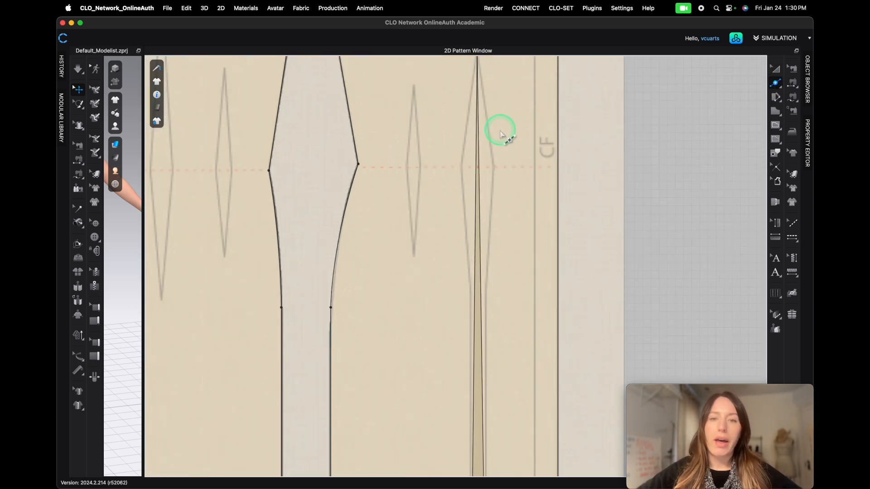
click(475, 168)
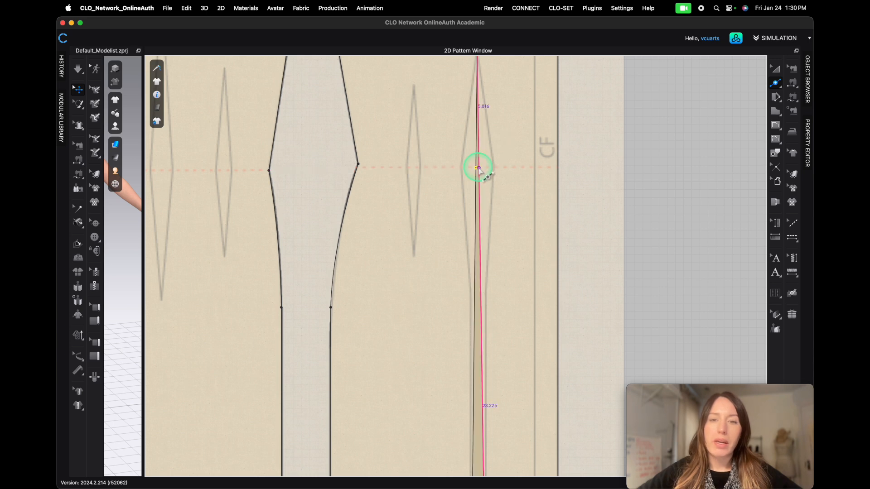
click(475, 286)
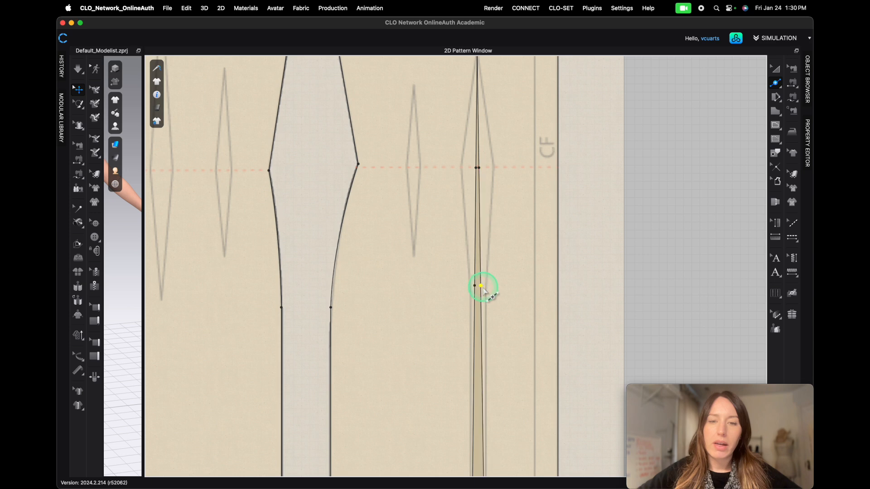
key(z)
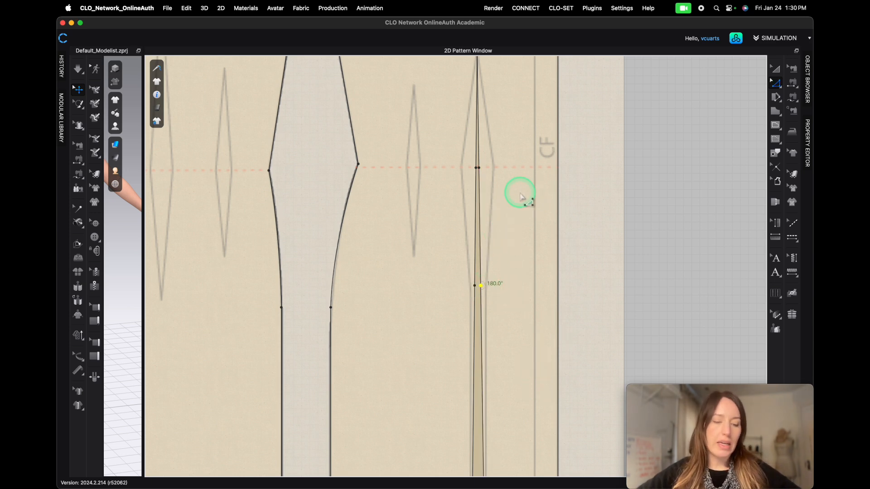
- Drag the new points outward to open the front waist dart to the traced dart's width
scroll(483, 167, down, 5)
scroll(483, 166, up, 8)
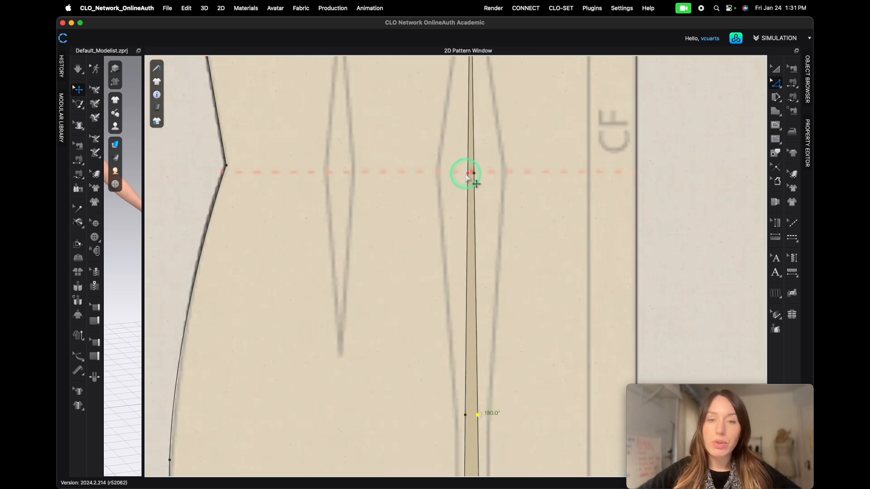
mouse_move(468, 173)
mouse_down()
mouse_move(430, 172)
mouse_move(504, 174)
mouse_up()
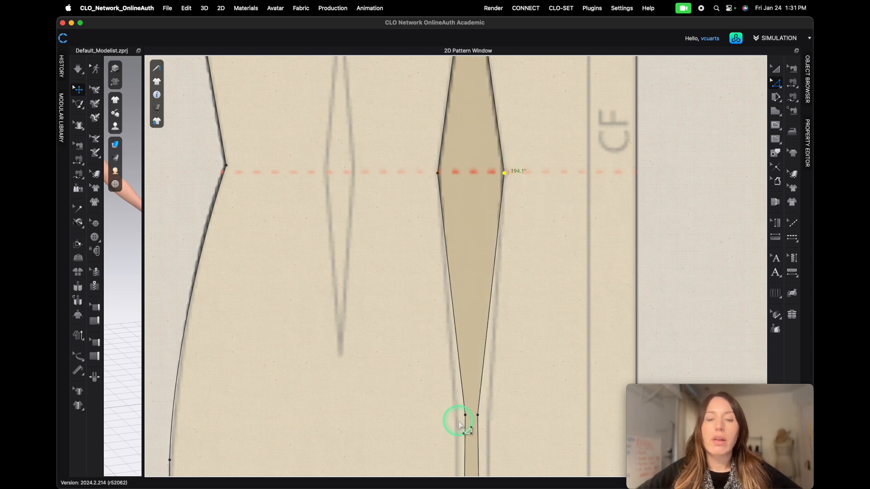
drag(465, 415, 489, 416)
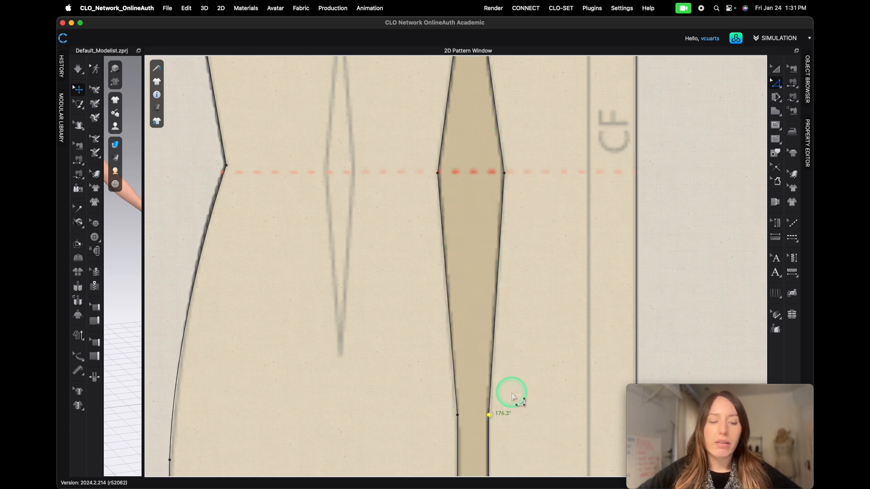
scroll(539, 424, down, 3)
middle_drag(532, 446, 523, 188)
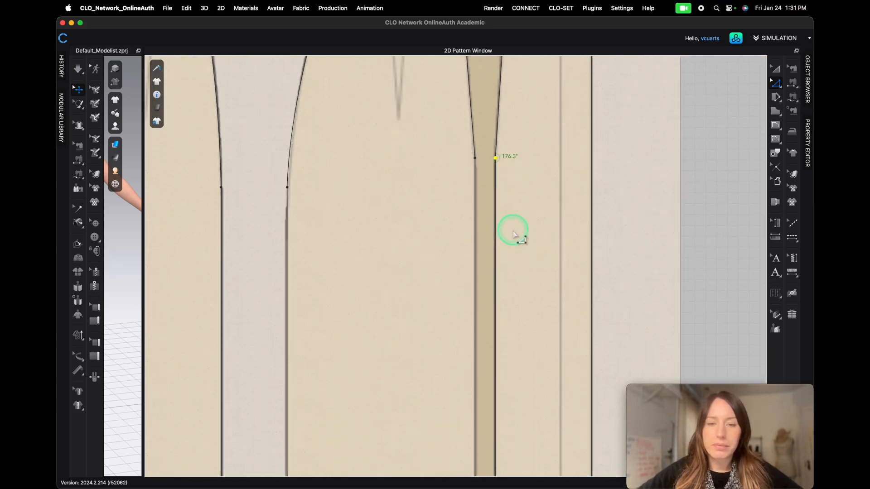
scroll(471, 174, down, 5)
scroll(413, 123, down, 3)
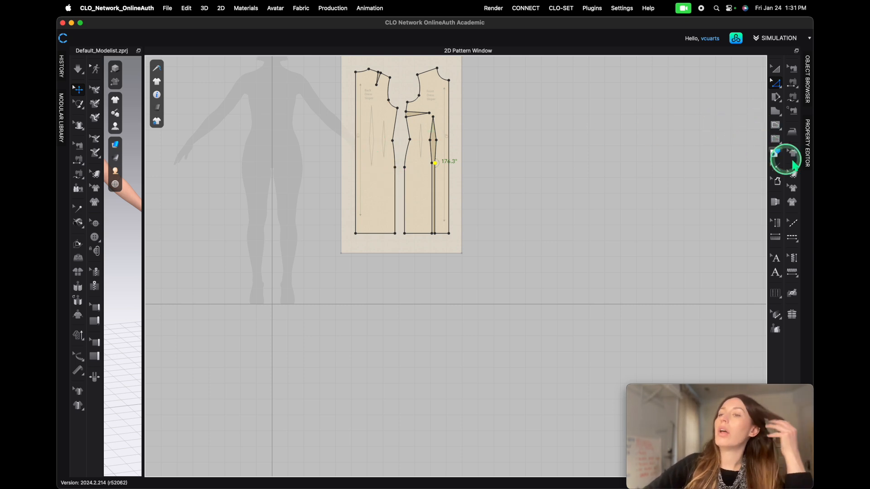
- Draw dart shapes with the Dart tool over the inner traced front waist dart
click(781, 130)
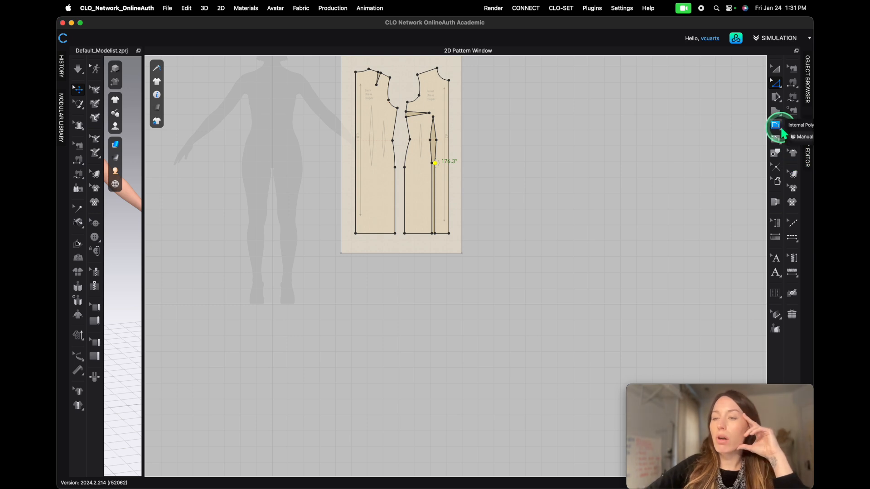
click(721, 150)
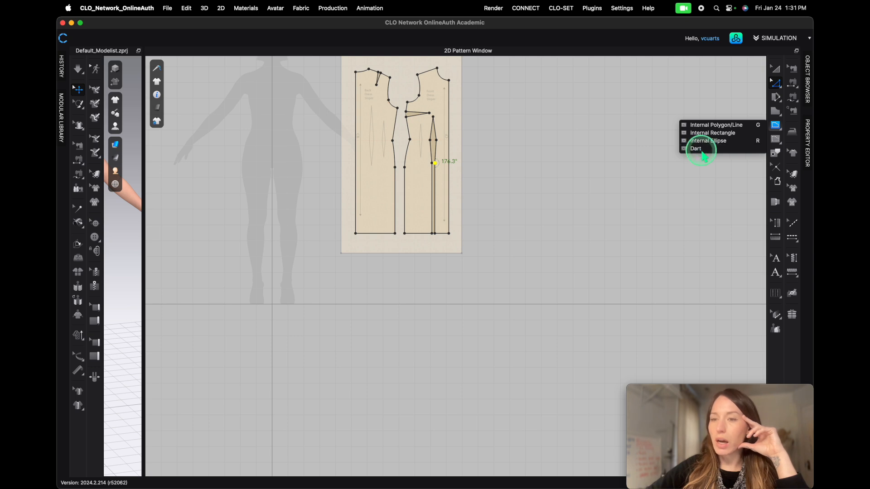
scroll(434, 141, up, 2)
scroll(434, 141, up, 3)
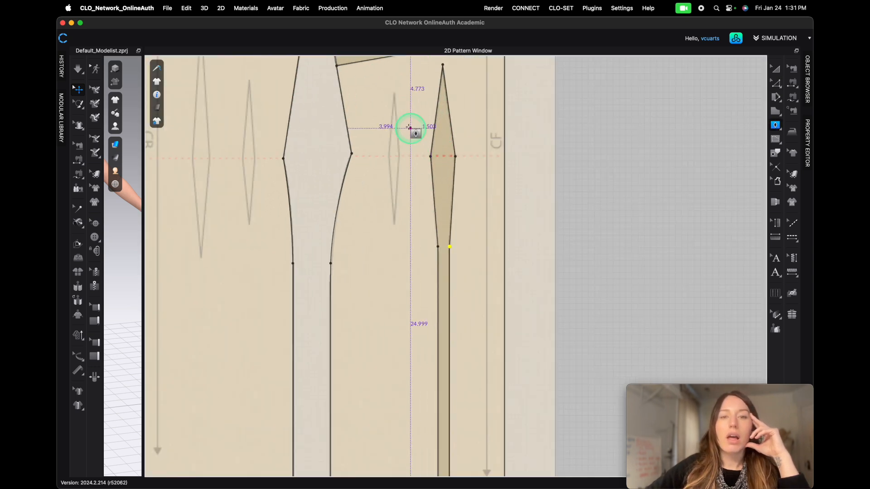
right_click(388, 97)
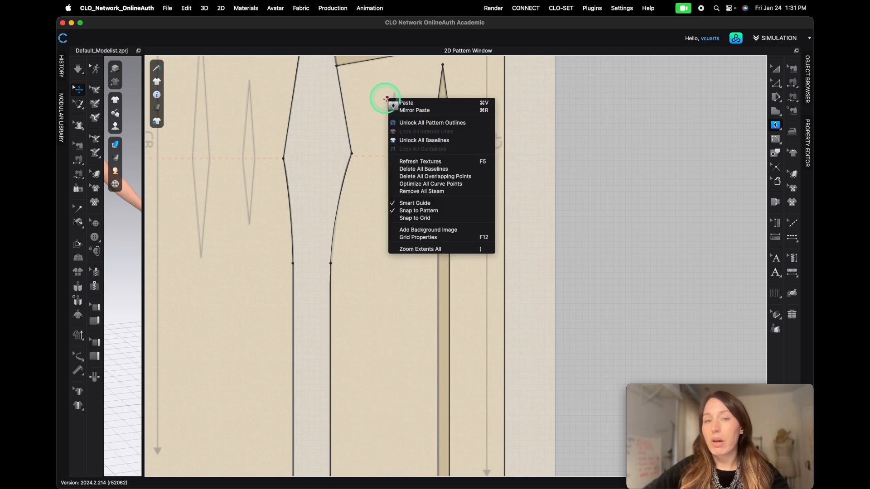
key(Escape)
drag(390, 101, 401, 161)
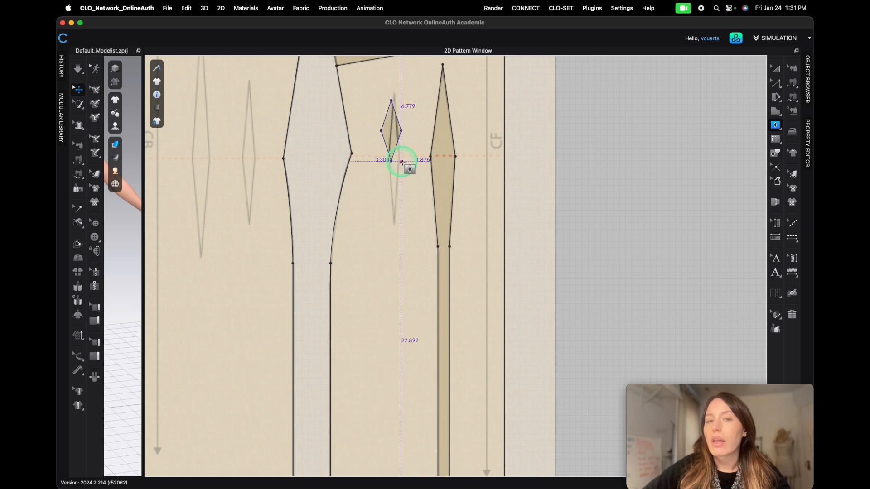
drag(391, 226, 398, 394)
right_click(381, 207)
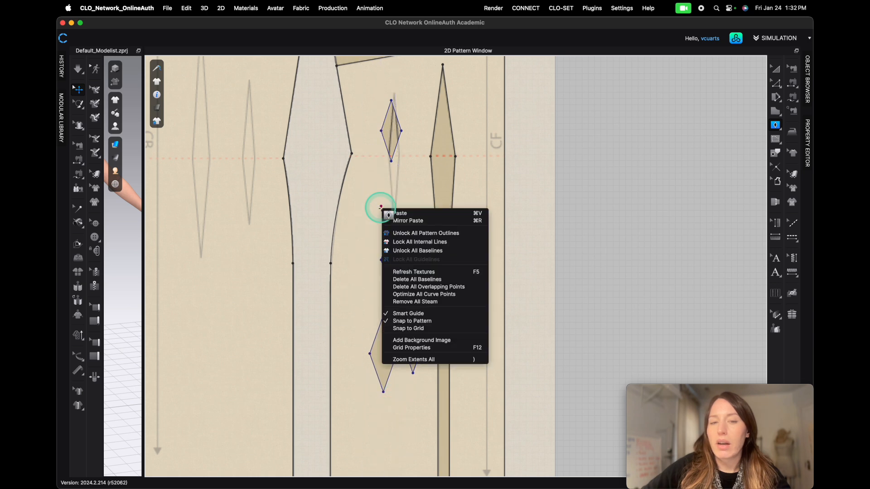
click(377, 189)
drag(377, 173, 411, 248)
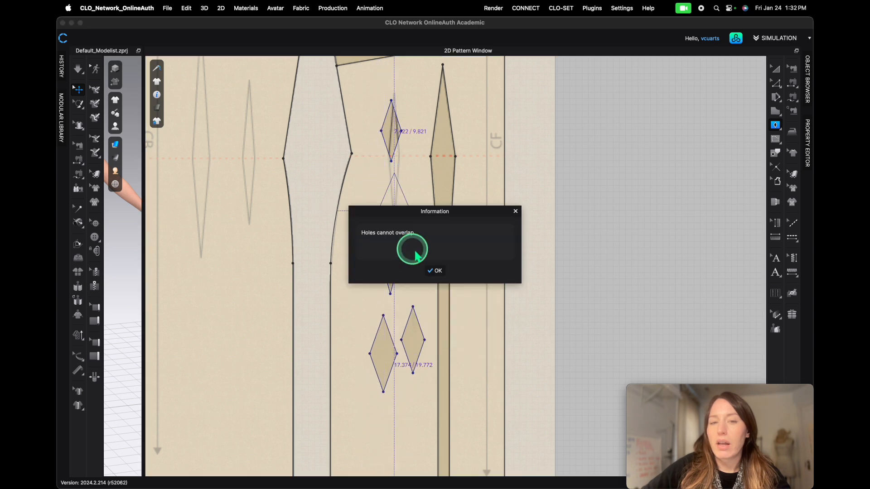
click(438, 272)
key(super+z)
key(super+z)
key(super+z)
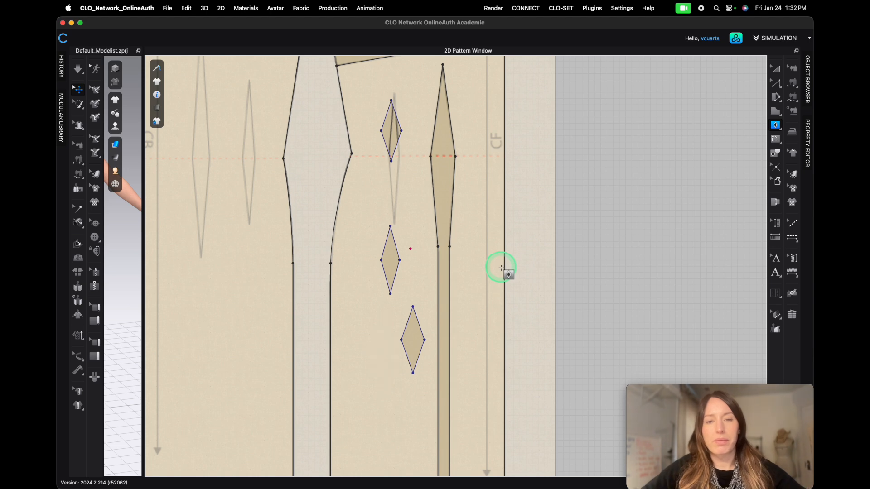
key(super+z)
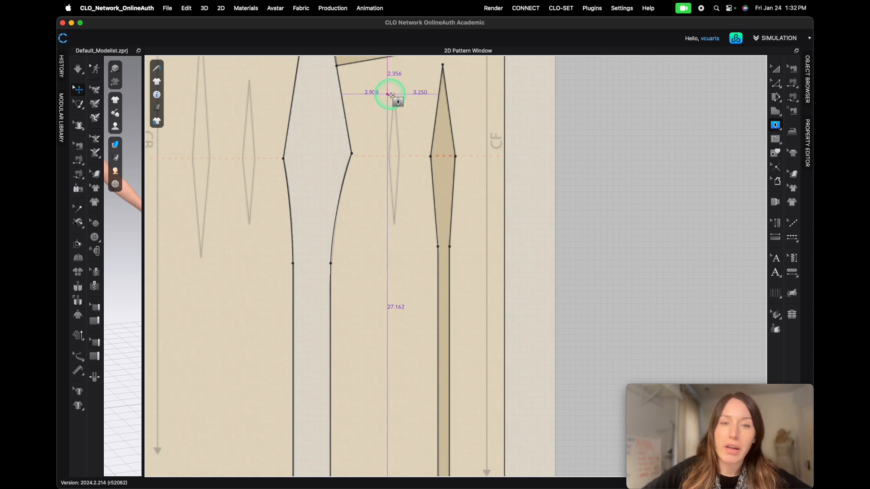
- Draw a single dart shape with the Dart tool over the inner traced front waist dart
drag(391, 97, 403, 225)
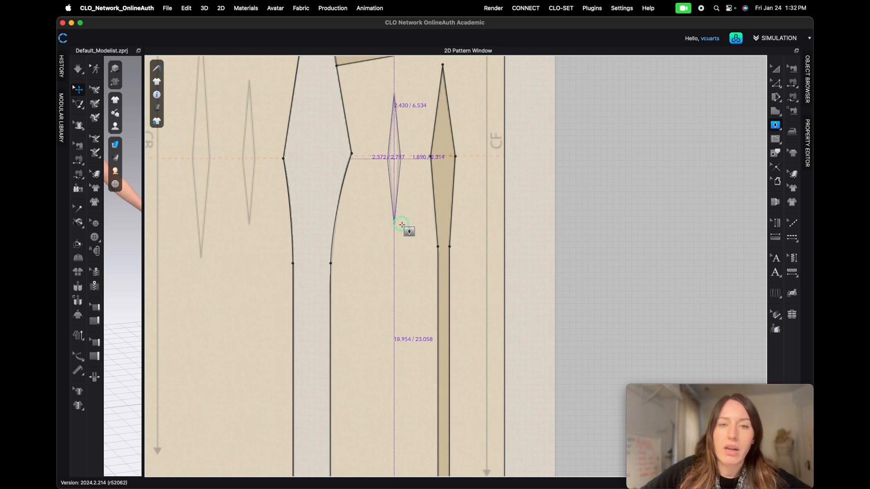
drag(402, 225, 401, 226)
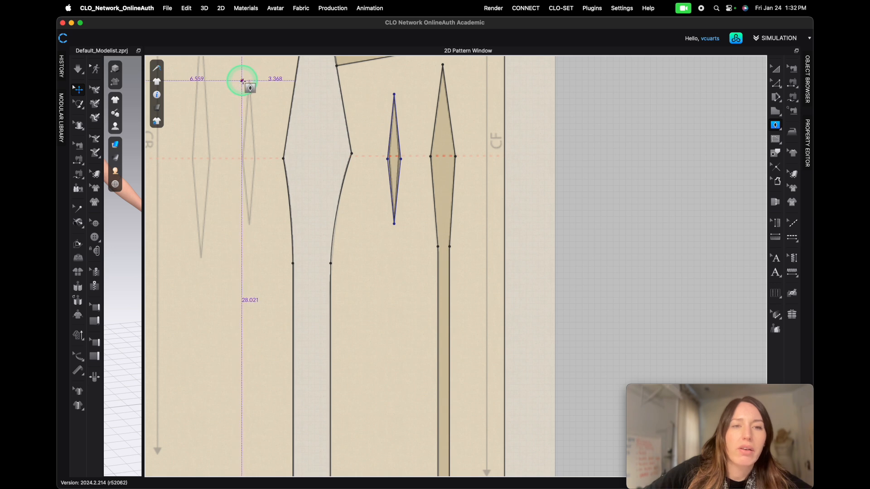
- Draw dart shapes with the Dart tool over the two traced back waist darts
drag(242, 81, 200, 215)
scroll(188, 163, down, 3)
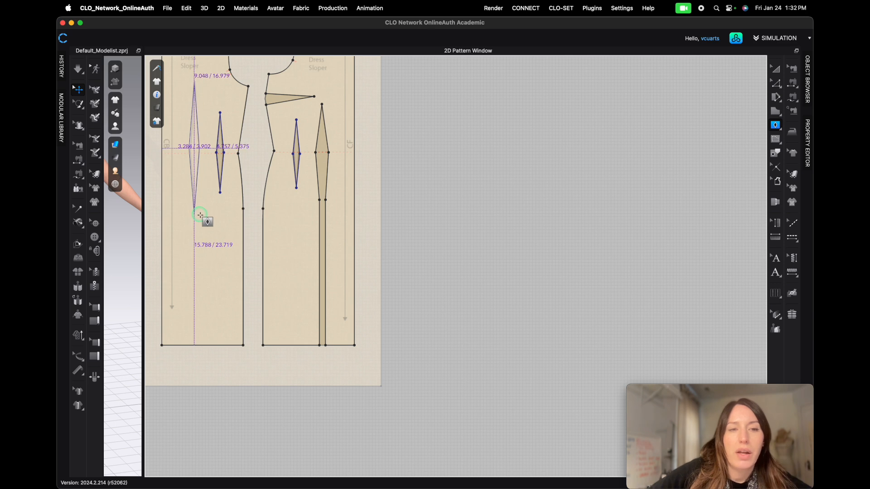
drag(200, 216, 199, 214)
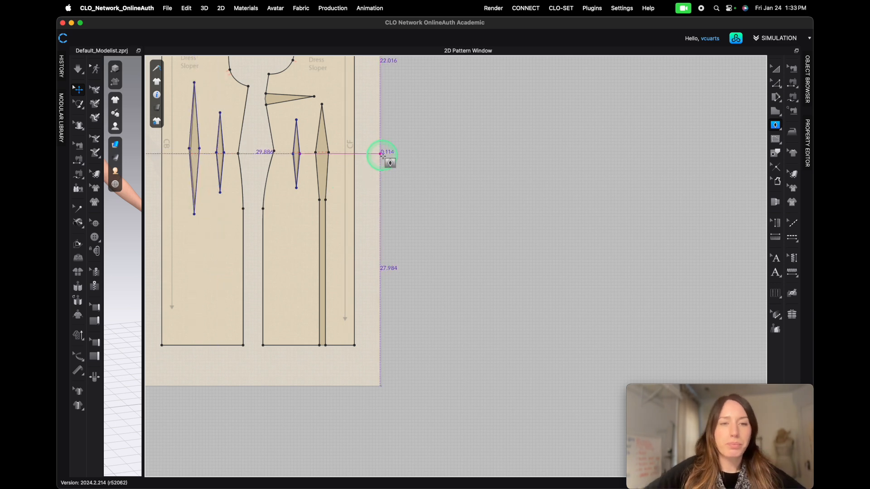
- Shift the inner front dart shape upward so it aligns with the traced dart underneath
key(a)
scroll(278, 164, up, 5)
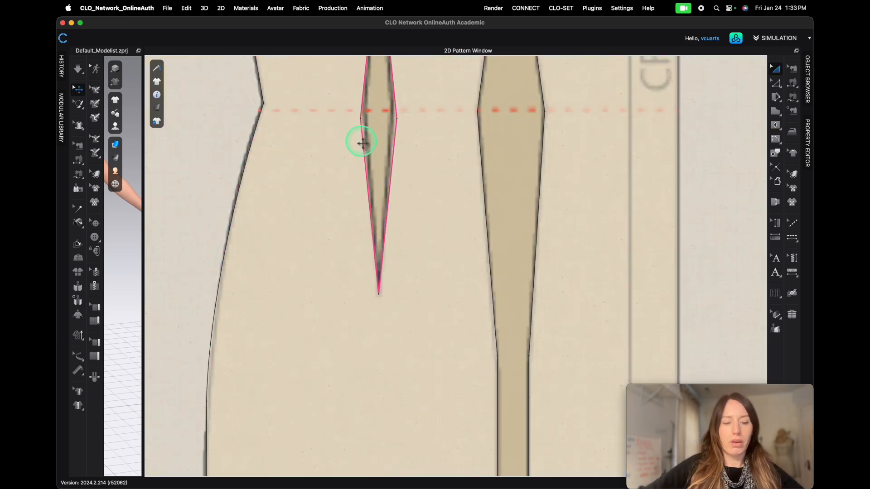
right_drag(333, 132, 255, 266)
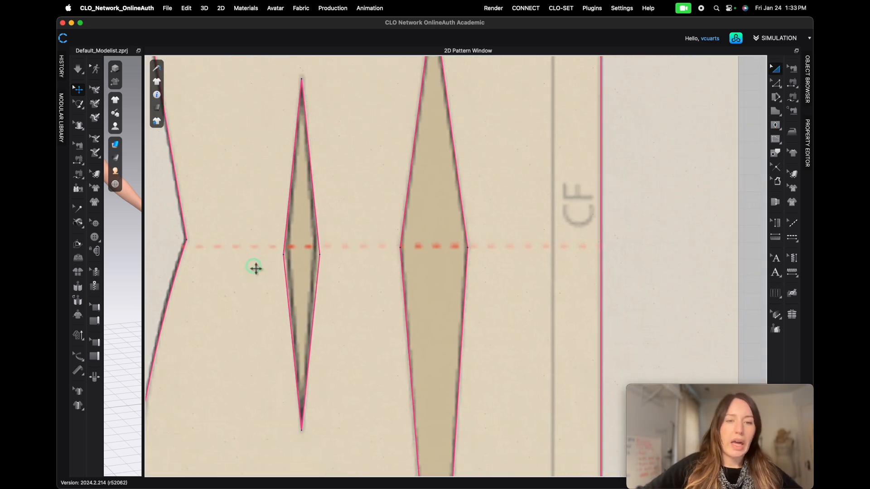
click(320, 236)
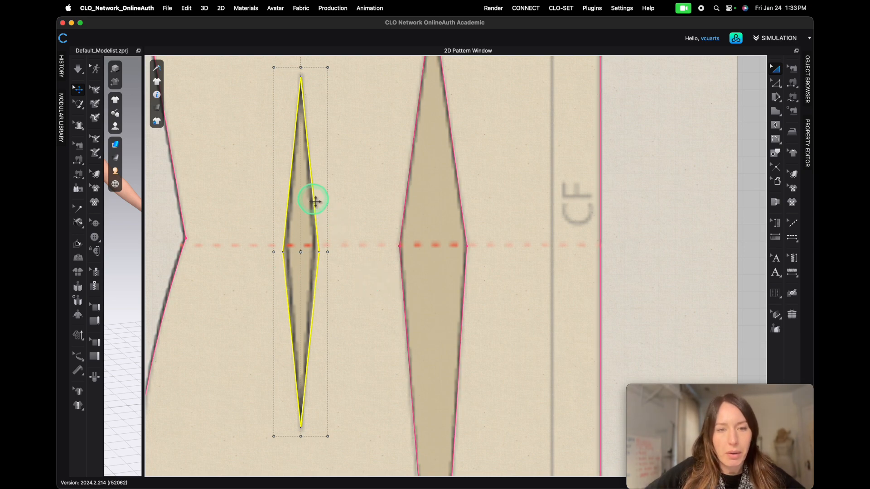
drag(315, 199, 315, 196)
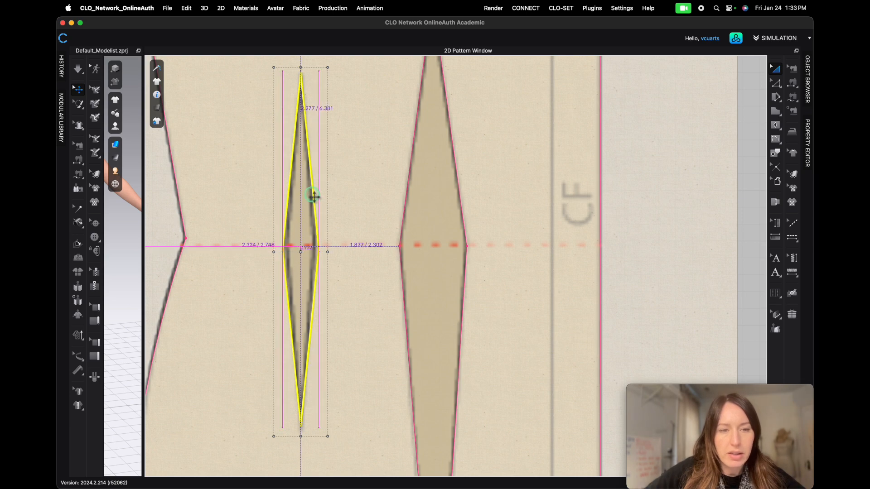
drag(314, 194, 313, 194)
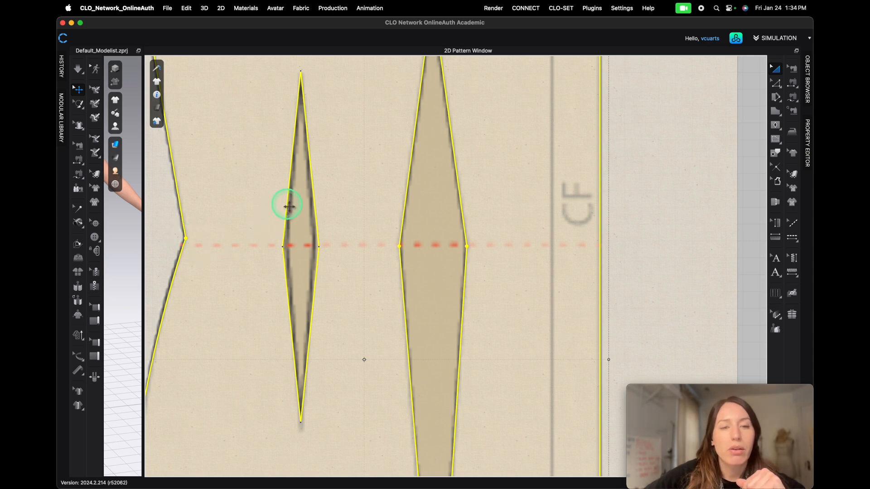
drag(289, 206, 289, 204)
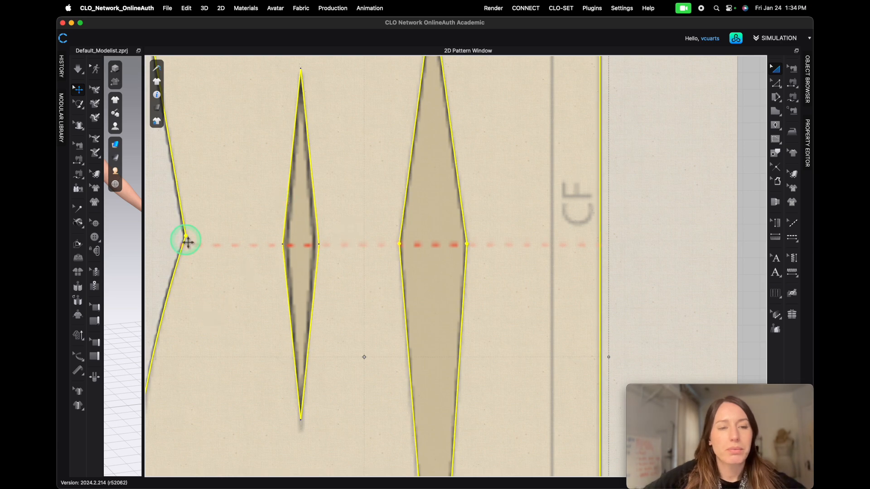
key(super+z)
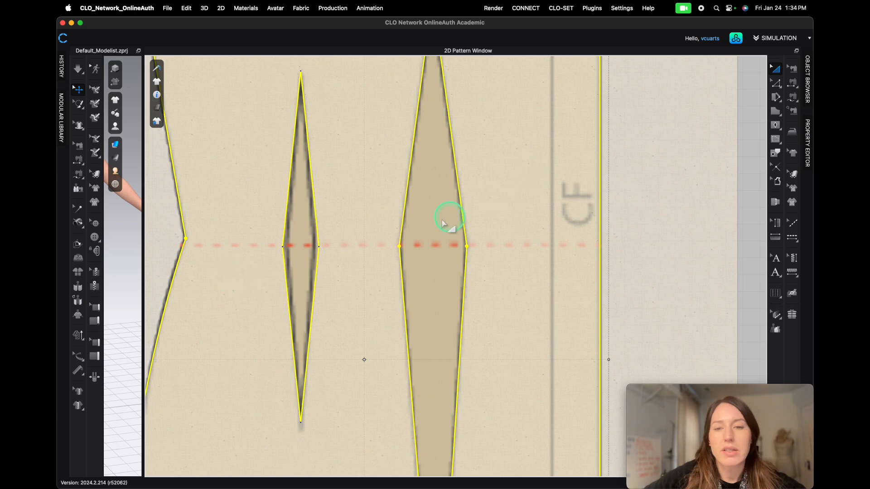
click(752, 160)
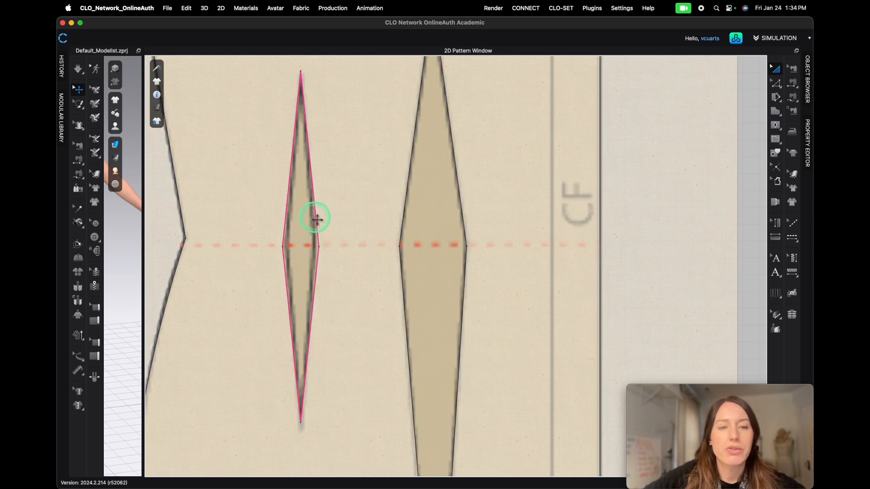
click(317, 219)
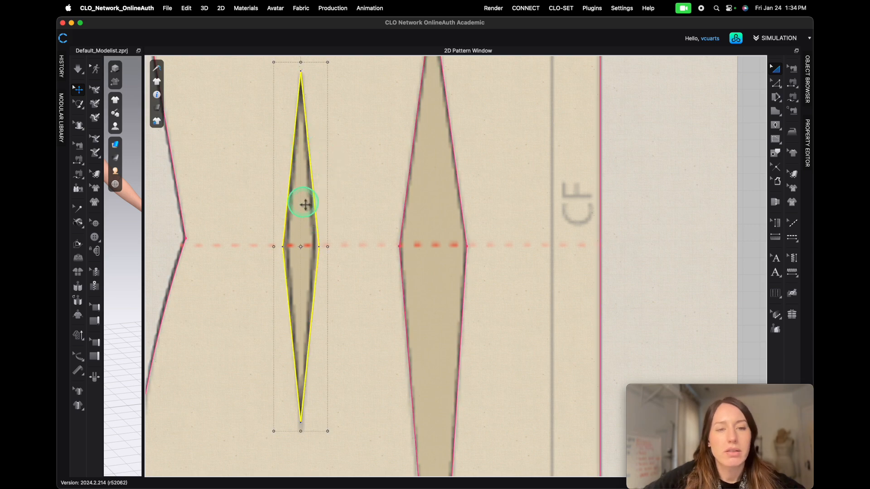
drag(315, 199, 315, 190)
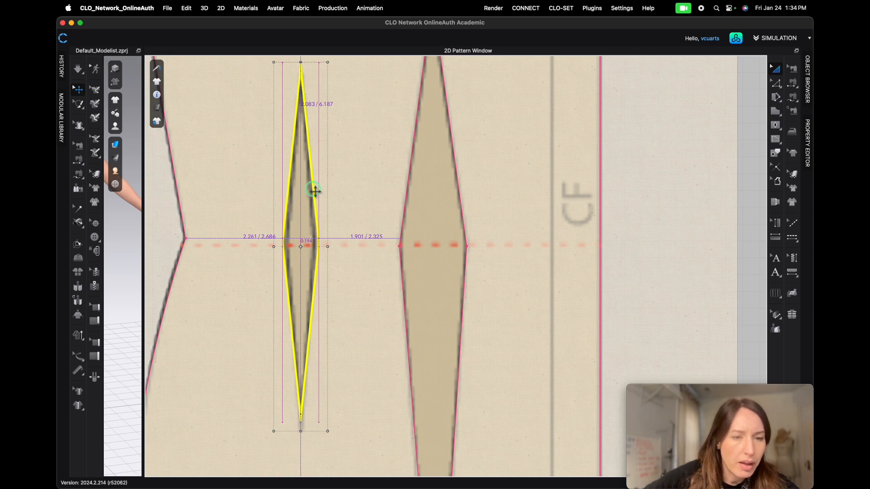
drag(314, 190, 315, 189)
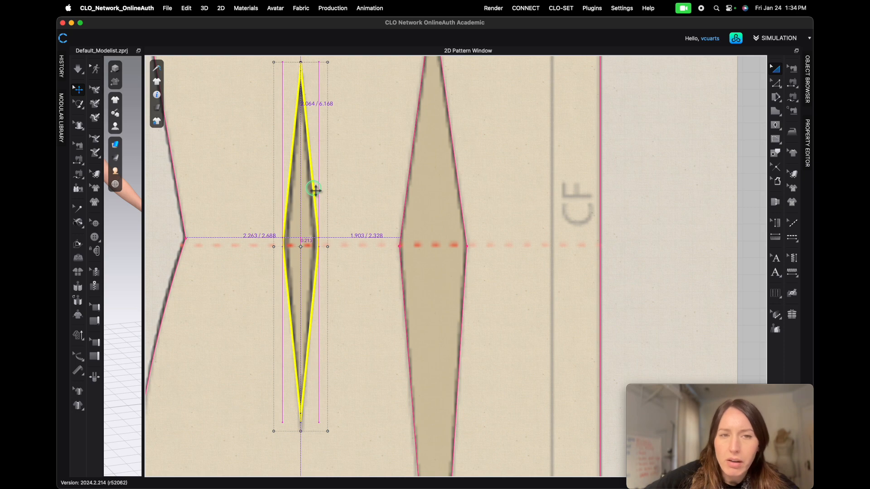
drag(315, 189, 316, 190)
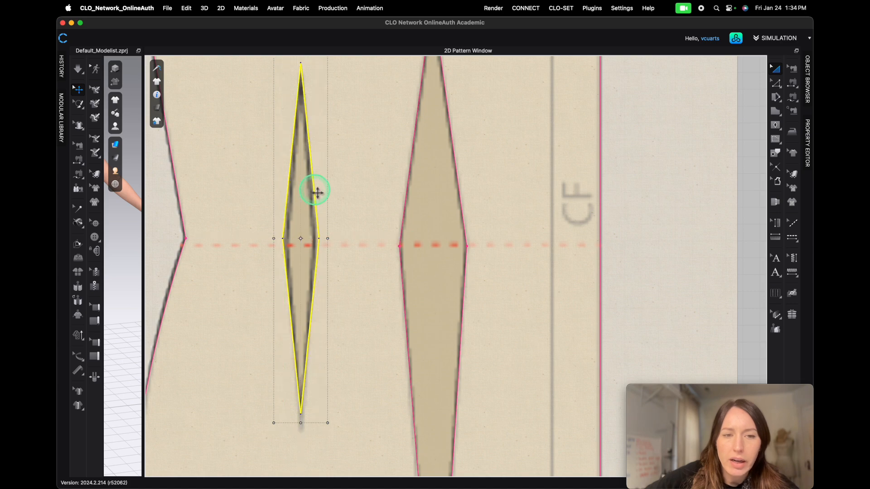
- Nudge the front pattern down slightly to realign it with the foundation graphic
click(465, 221)
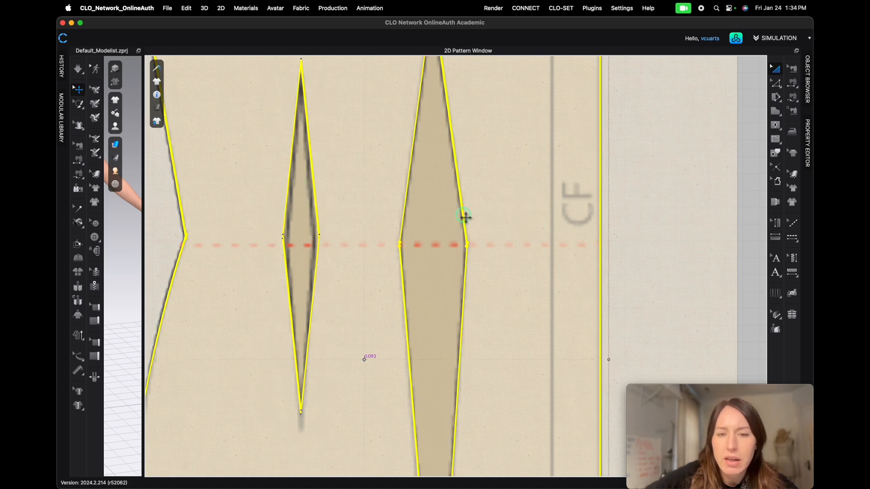
key(Down)
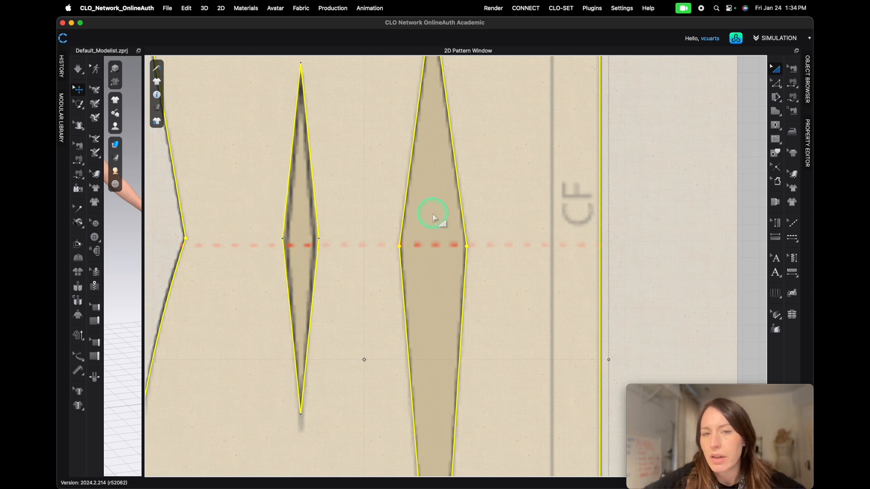
click(747, 135)
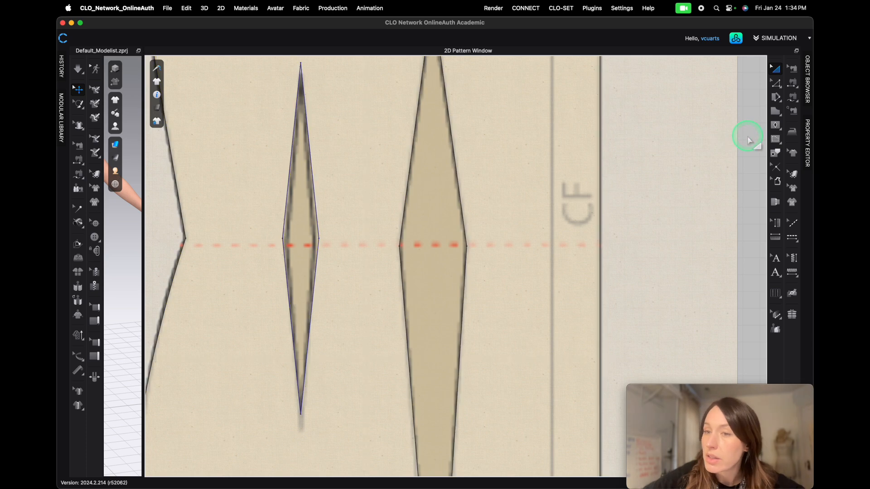
click(463, 213)
click(668, 197)
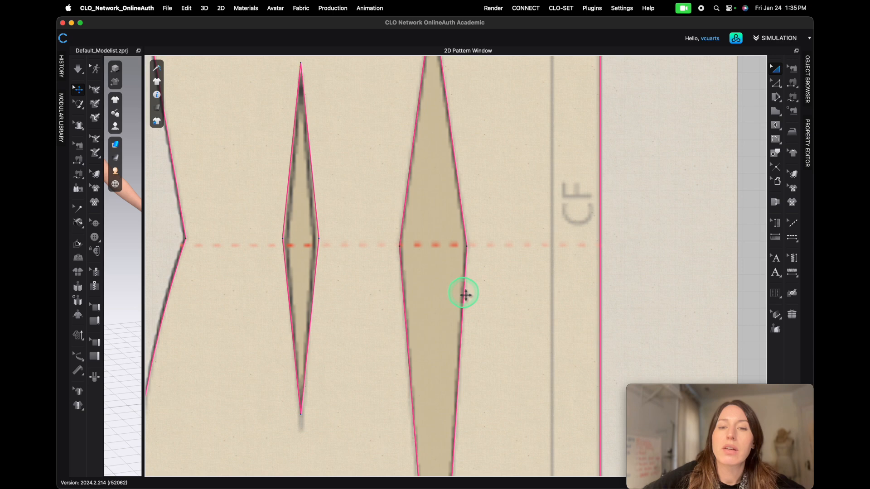
- With Edit Curve Point, move the wide front dart's left waist point up level with the neighbouring dart's waist points
scroll(471, 353, down, 10)
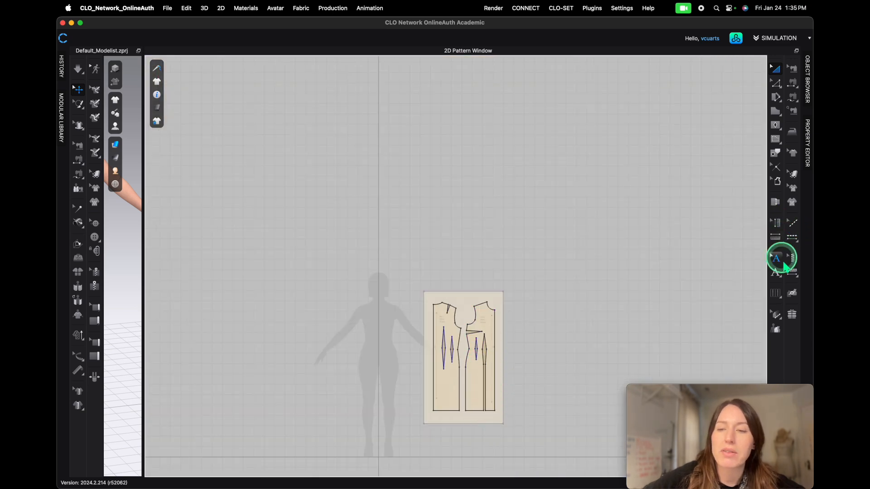
scroll(518, 258, up, 3)
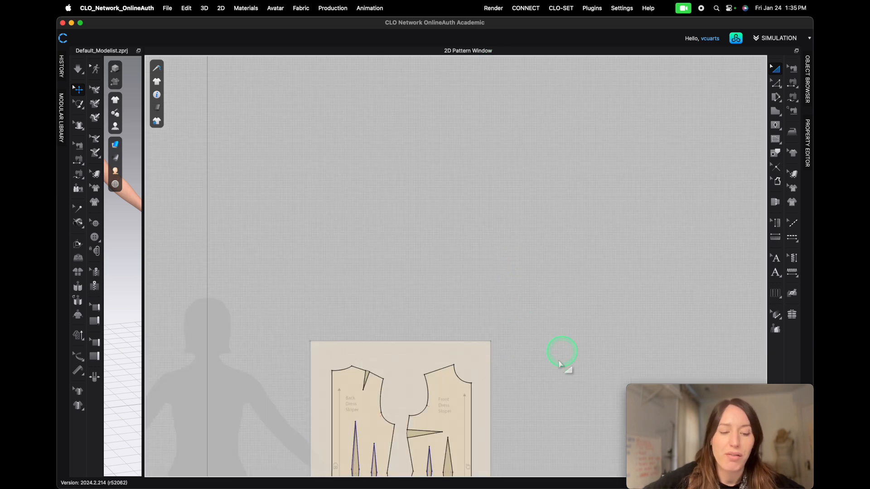
scroll(497, 195, up, 6)
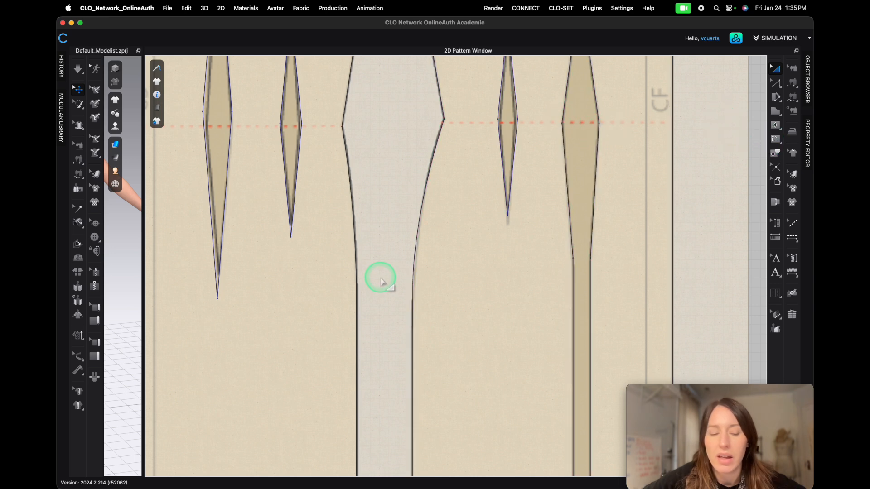
key(z)
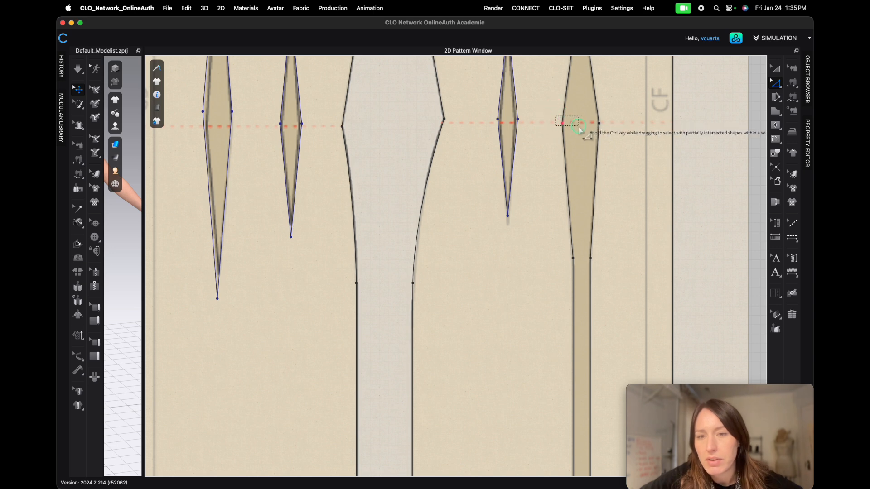
scroll(633, 128, up, 3)
scroll(633, 128, up, 3)
scroll(351, 124, down, 4)
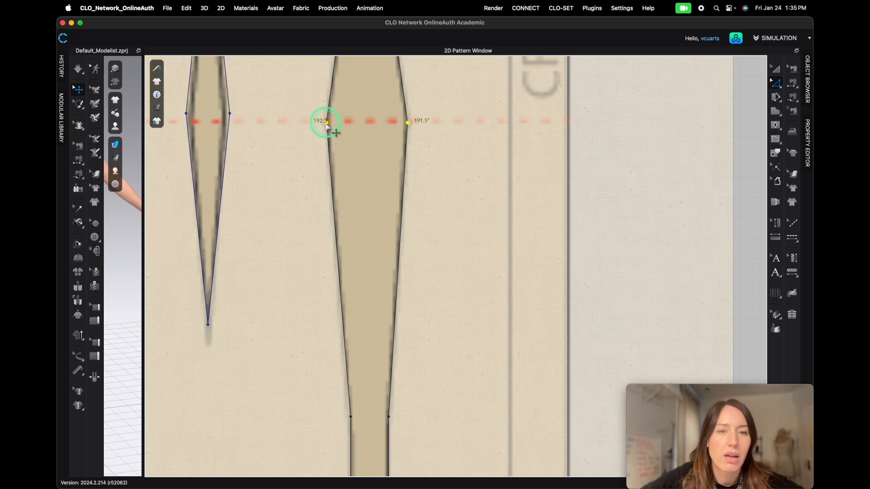
scroll(281, 120, down, 2)
scroll(282, 121, up, 3)
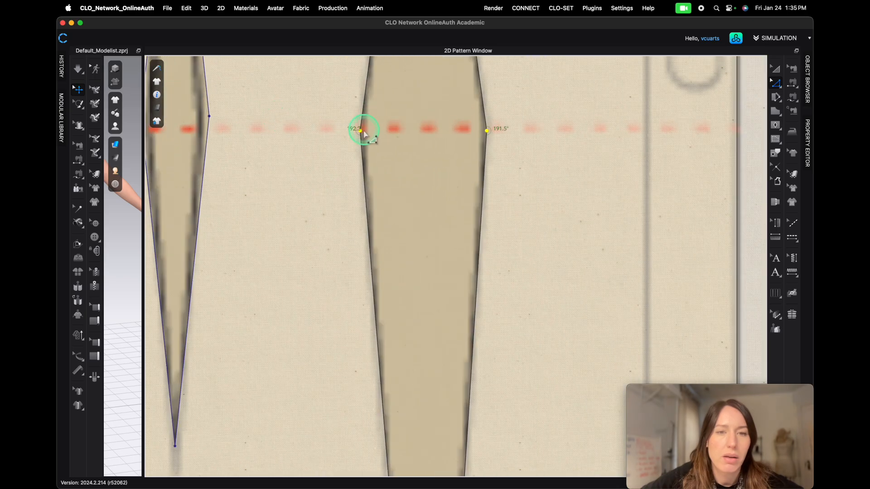
mouse_move(360, 131)
mouse_down()
mouse_move(365, 110)
mouse_move(368, 121)
mouse_up()
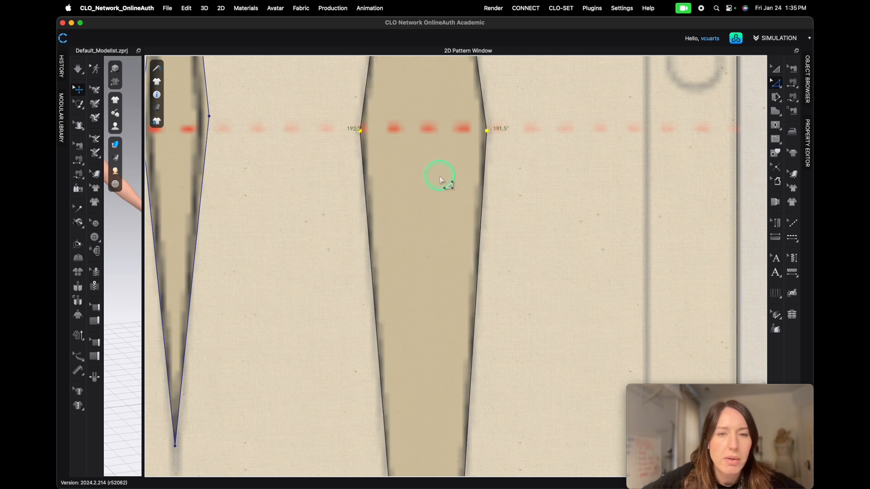
scroll(348, 127, up, 4)
scroll(351, 120, up, 2)
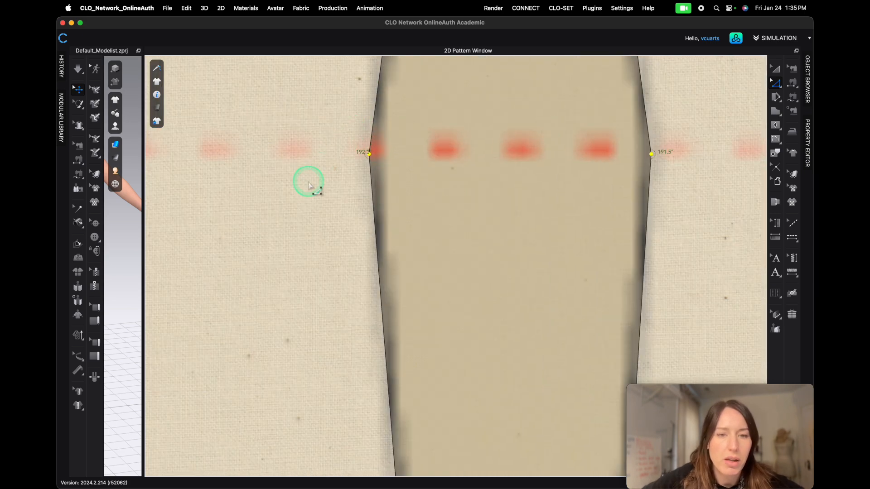
right_drag(288, 211, 474, 232)
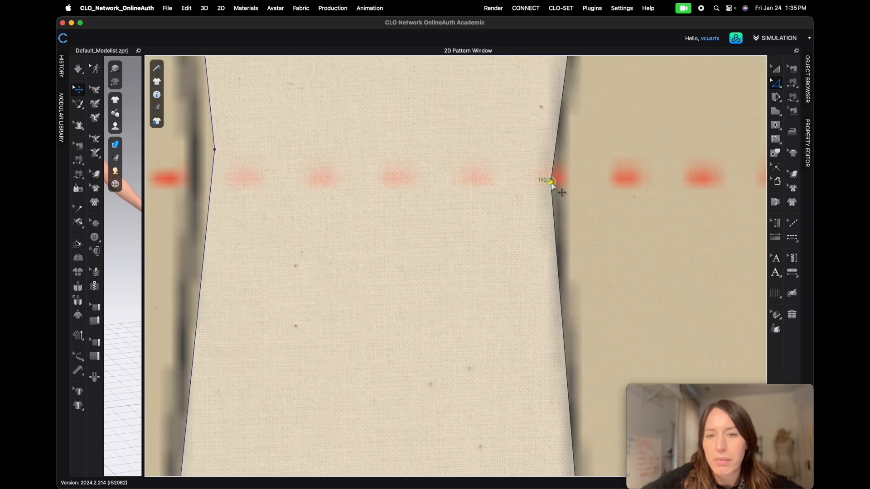
drag(551, 183, 550, 150)
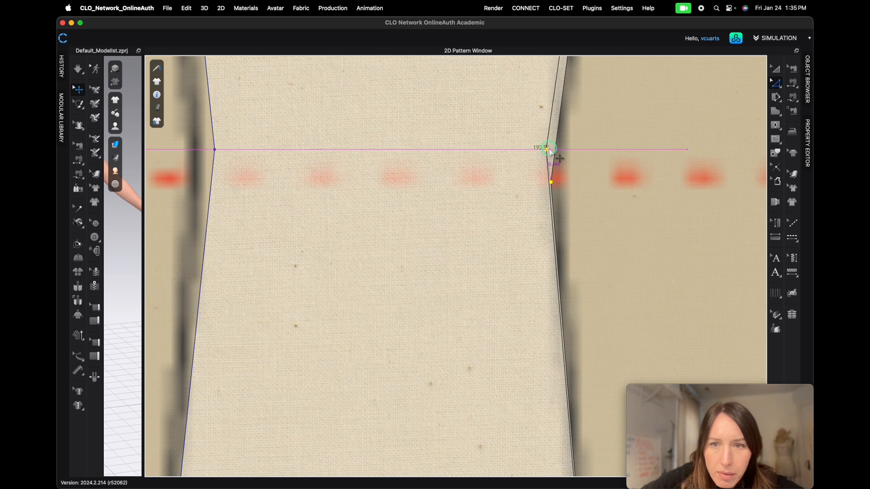
drag(549, 149, 550, 146)
scroll(516, 180, down, 3)
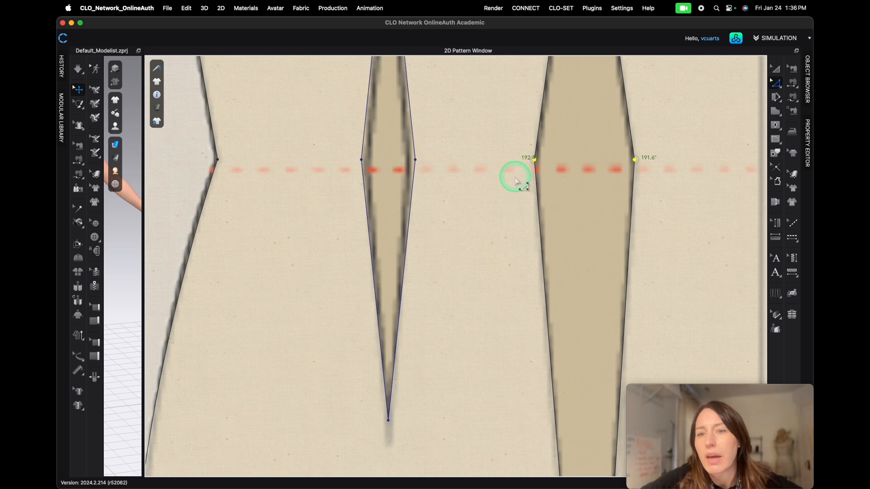
- Move the inner front dart's top point down to match the traced dart's apex
scroll(516, 180, down, 1)
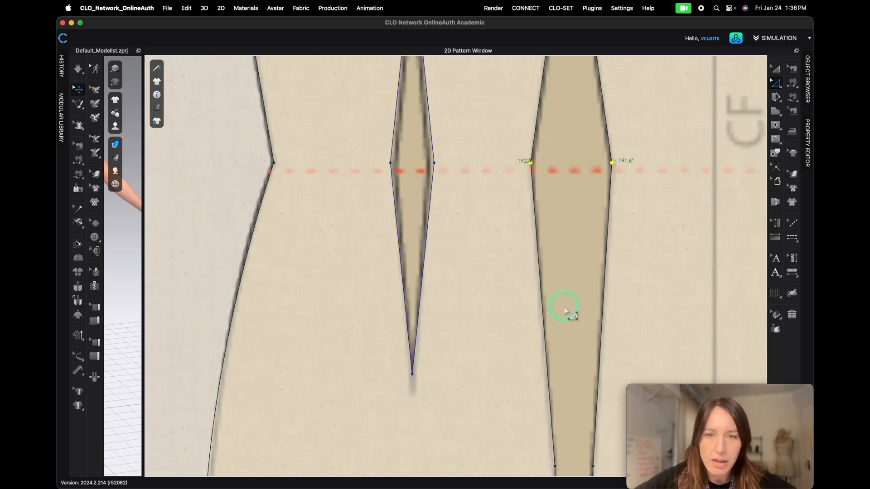
scroll(442, 280, down, 3)
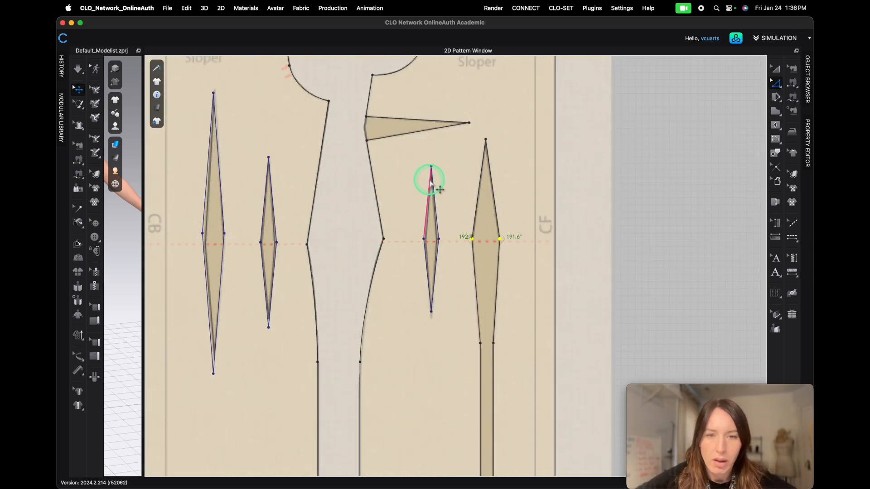
scroll(429, 179, up, 5)
drag(441, 118, 443, 159)
scroll(513, 221, down, 3)
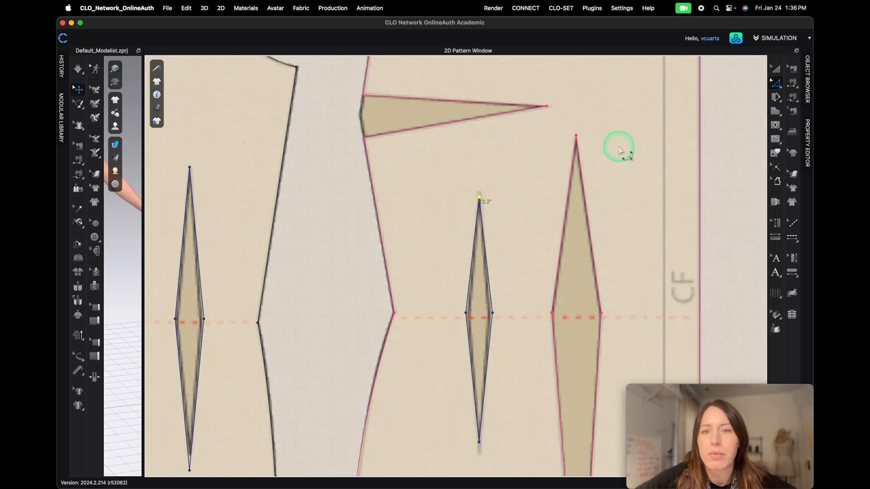
- Move the inner front dart's bottom point down to match the traced dart's lower tip
scroll(589, 138, up, 5)
scroll(586, 137, down, 5)
scroll(560, 442, down, 1)
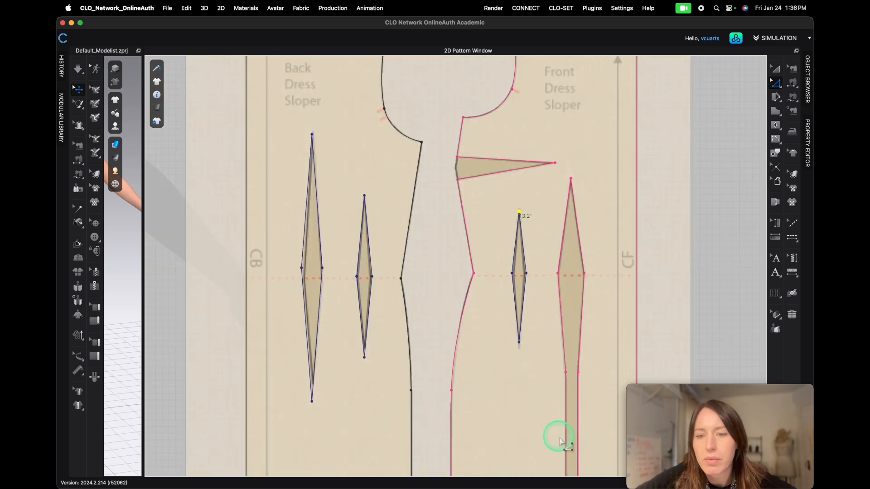
scroll(521, 353, up, 5)
drag(503, 330, 504, 349)
- Move the narrow back dart's bottom point up to the traced dart's lower tip
scroll(462, 237, down, 6)
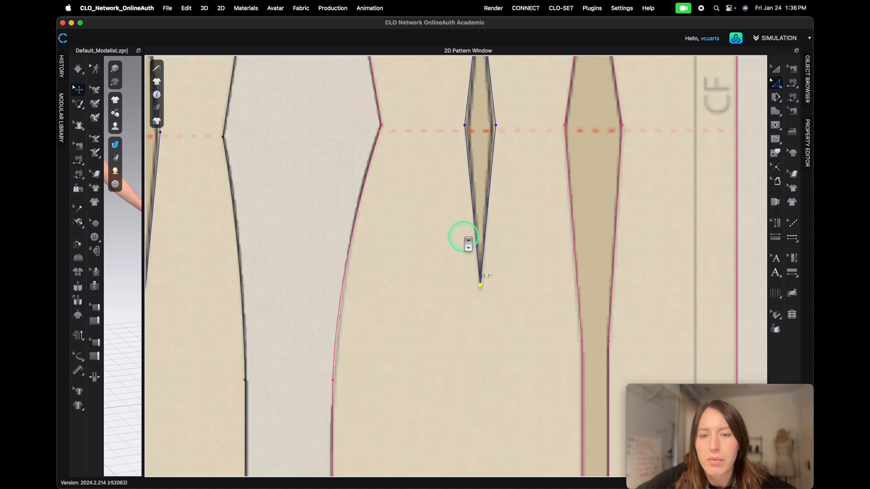
scroll(389, 226, up, 5)
scroll(382, 223, down, 2)
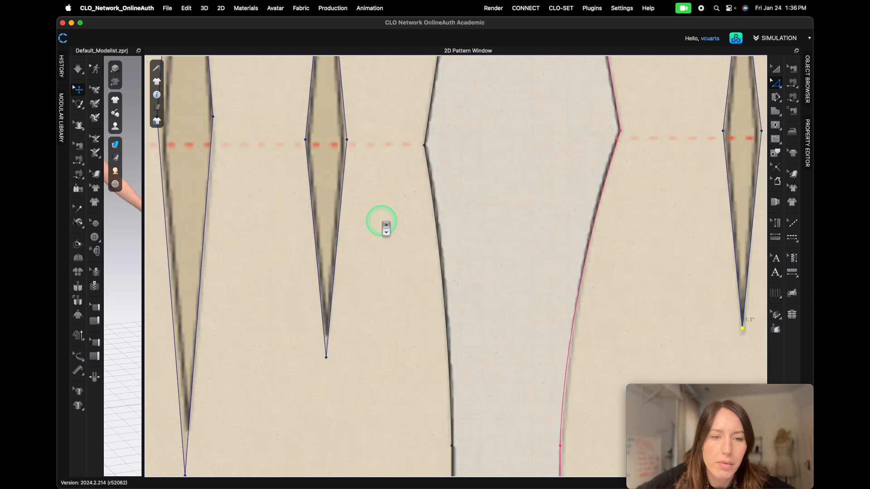
drag(326, 357, 326, 338)
- With the selection tool, pick the narrow back dart shape and nudge it down and slightly left onto the traced dart
scroll(344, 127, down, 4)
scroll(344, 120, down, 5)
scroll(399, 280, up, 8)
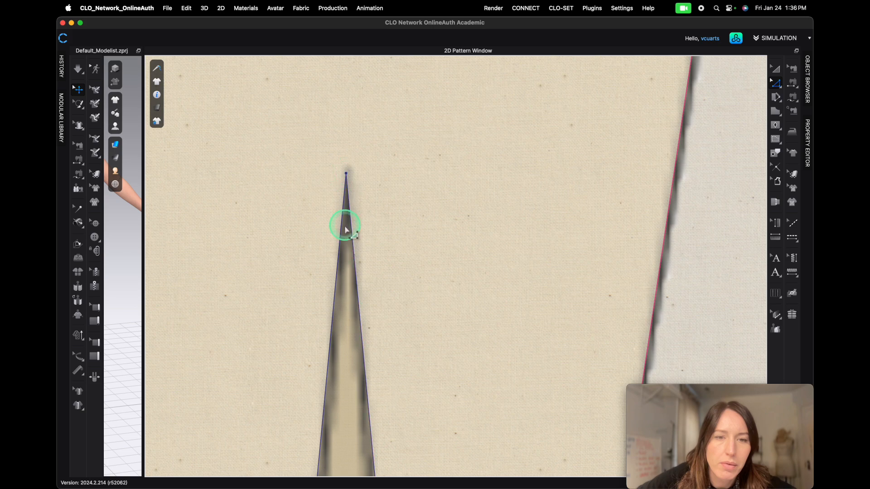
scroll(337, 231, down, 5)
scroll(339, 304, up, 4)
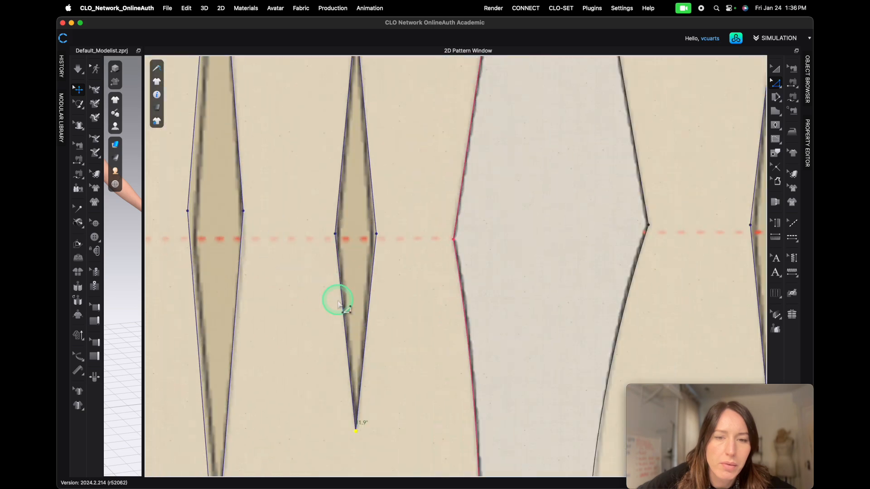
scroll(482, 241, down, 3)
key(a)
click(160, 258)
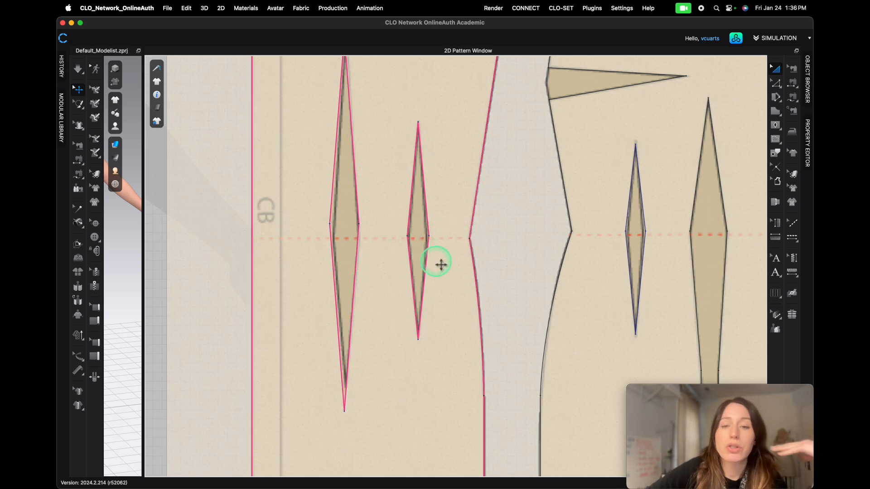
scroll(441, 250, up, 3)
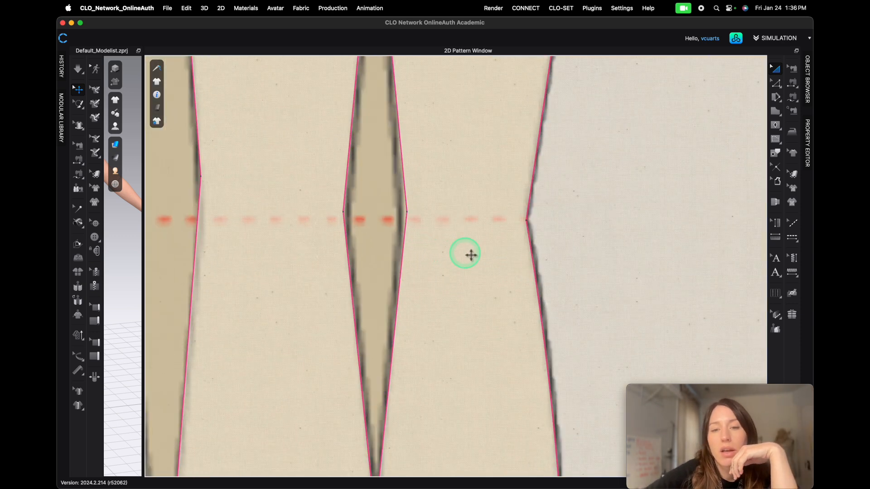
click(406, 190)
drag(406, 190, 407, 198)
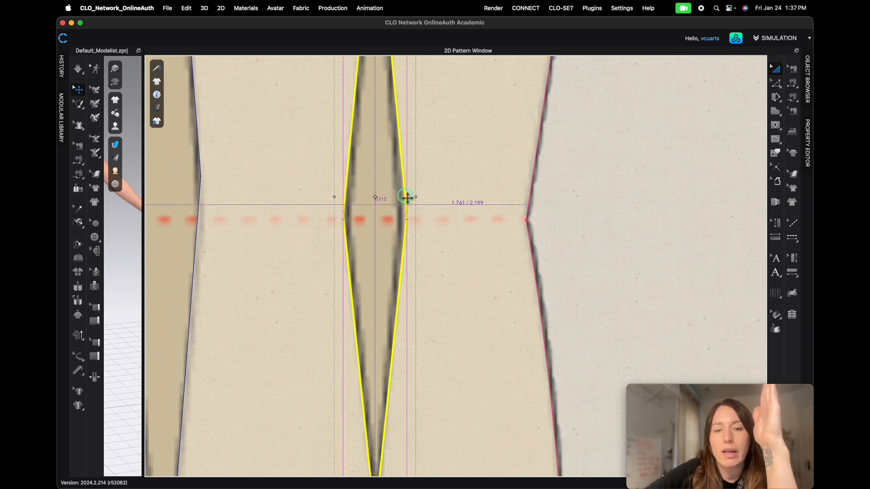
drag(407, 197, 406, 198)
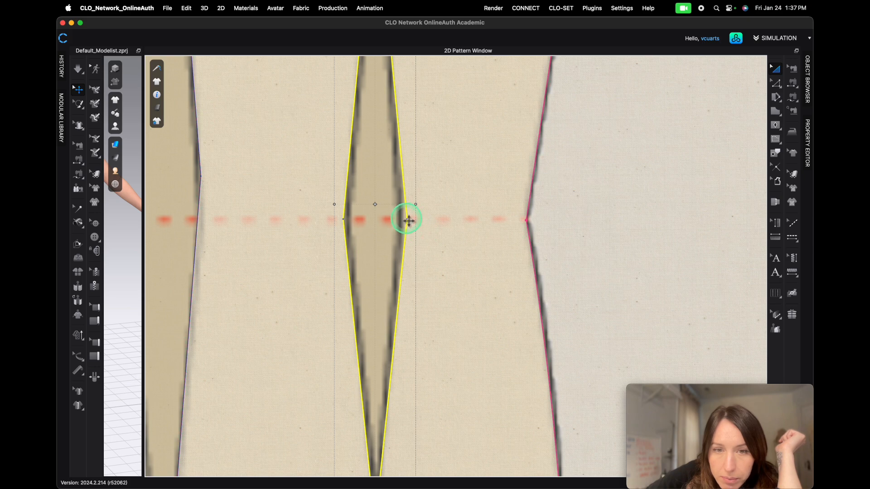
drag(408, 220, 409, 221)
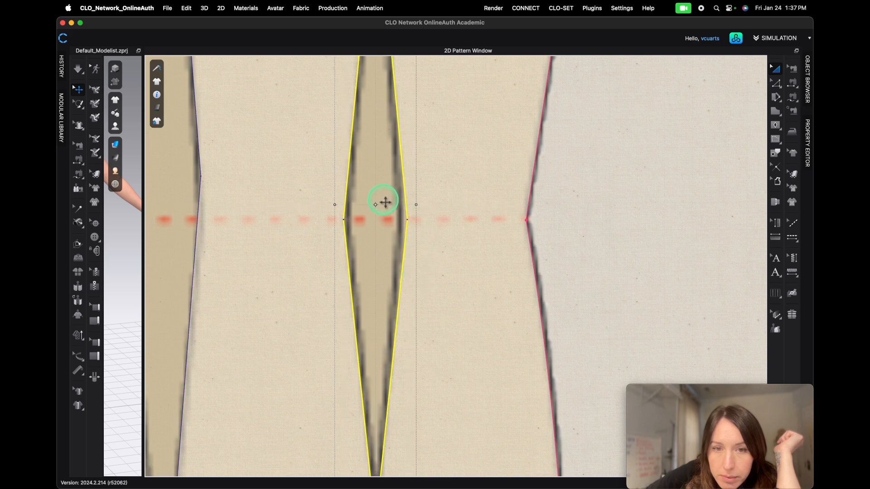
scroll(386, 205, down, 5)
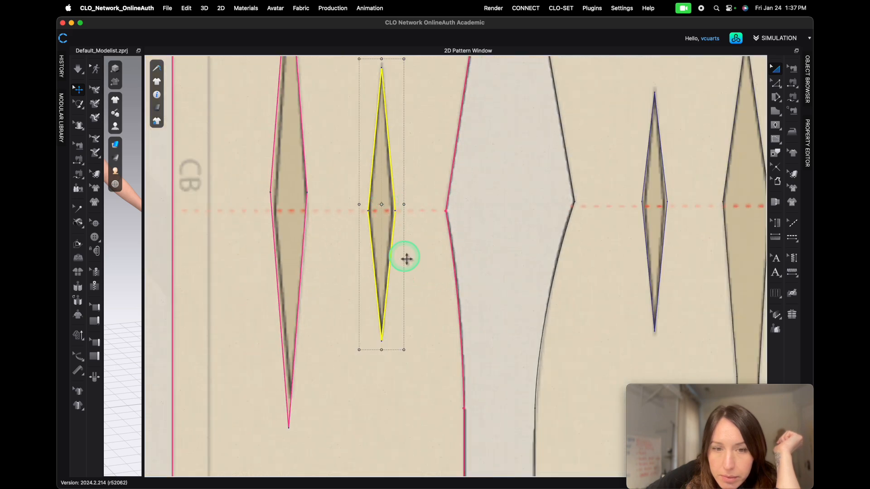
scroll(398, 236, up, 5)
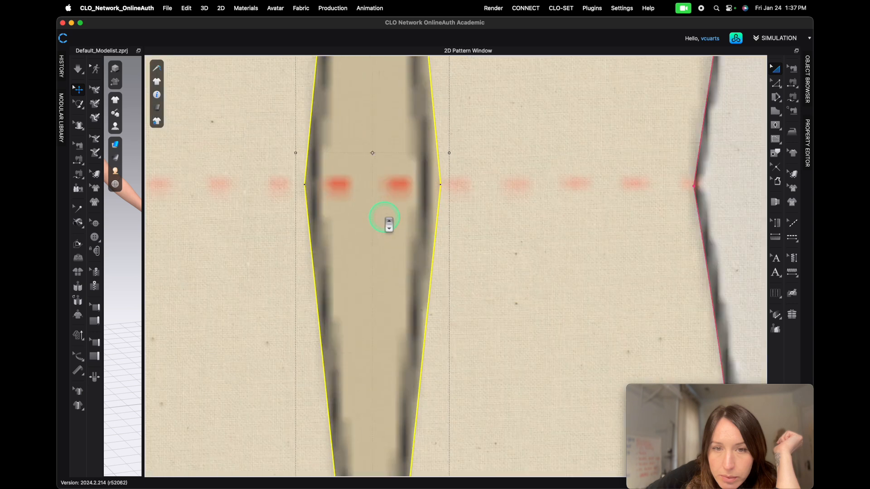
drag(441, 203, 438, 204)
- Select the wide back dart shape and nudge it slightly right to align with the traced dart
scroll(291, 287, down, 6)
scroll(213, 322, up, 6)
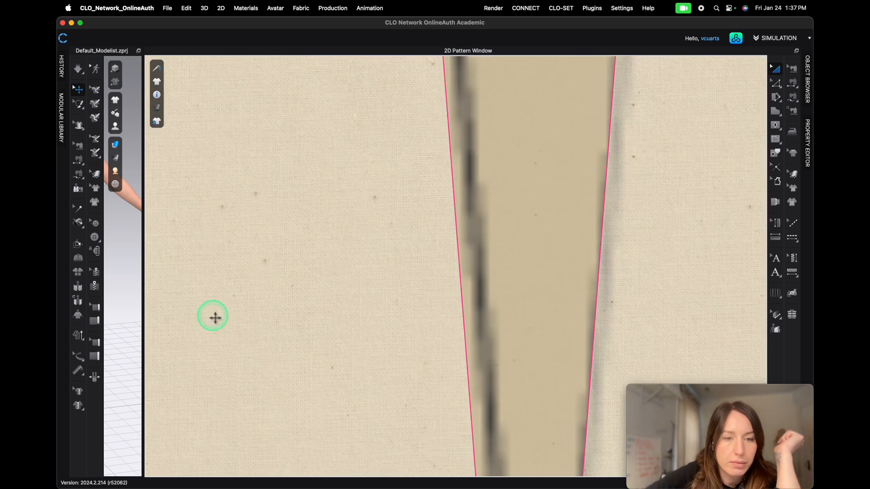
scroll(443, 186, down, 3)
drag(424, 180, 427, 214)
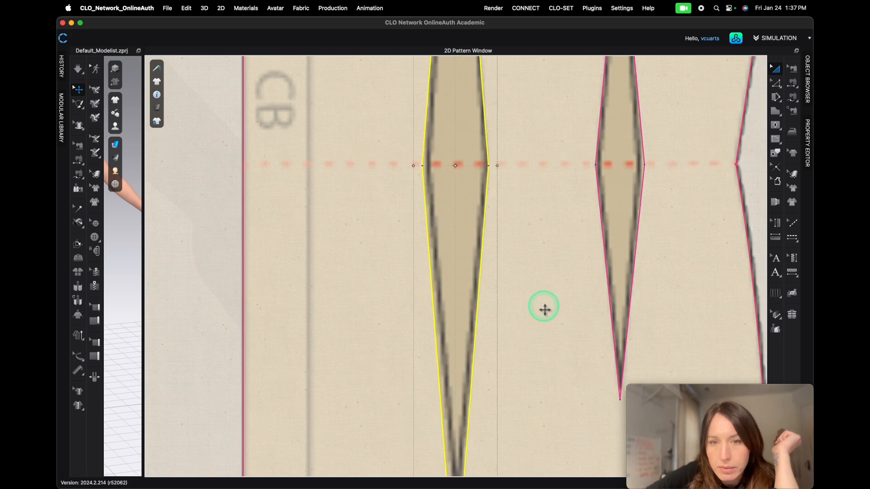
scroll(469, 183, up, 5)
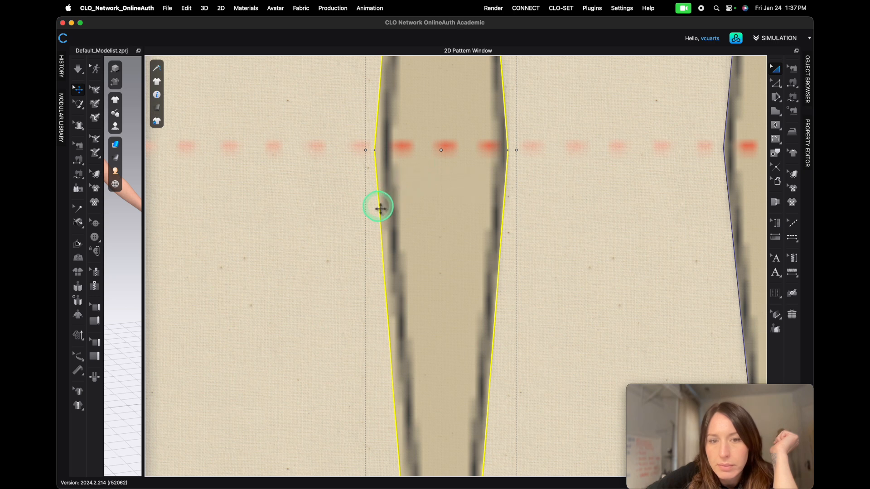
drag(380, 207, 385, 208)
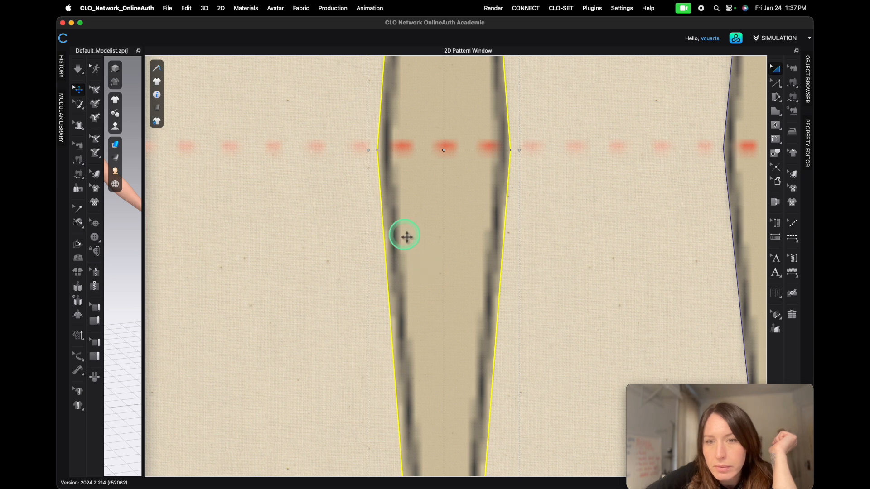
drag(381, 195, 380, 194)
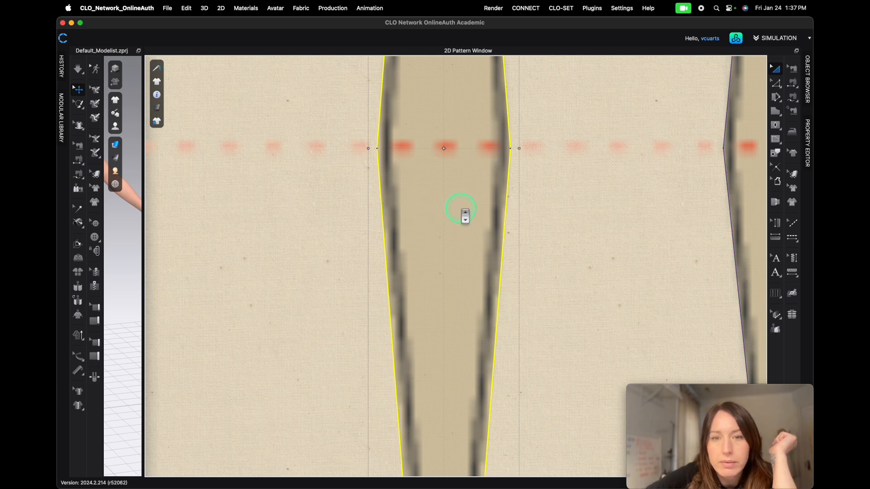
scroll(464, 215, down, 5)
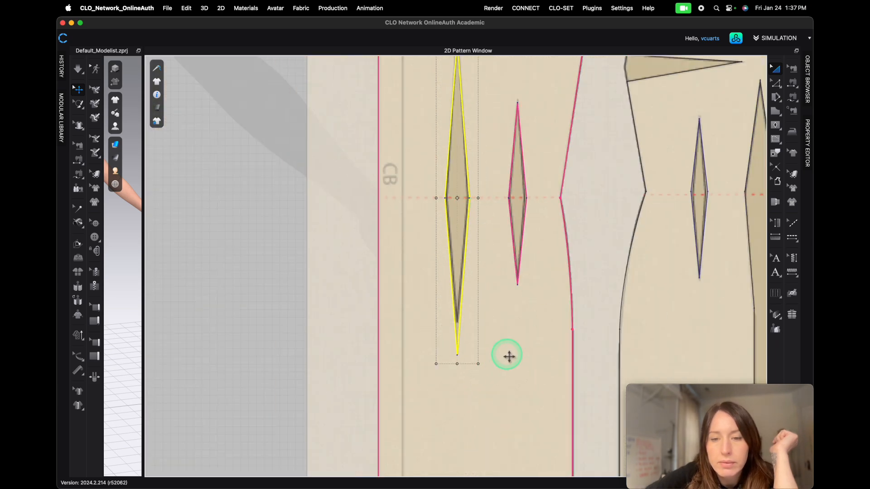
- With Edit Point, move the wide back dart's bottom point to match the traced dart's lower tip
key(z)
scroll(488, 356, up, 8)
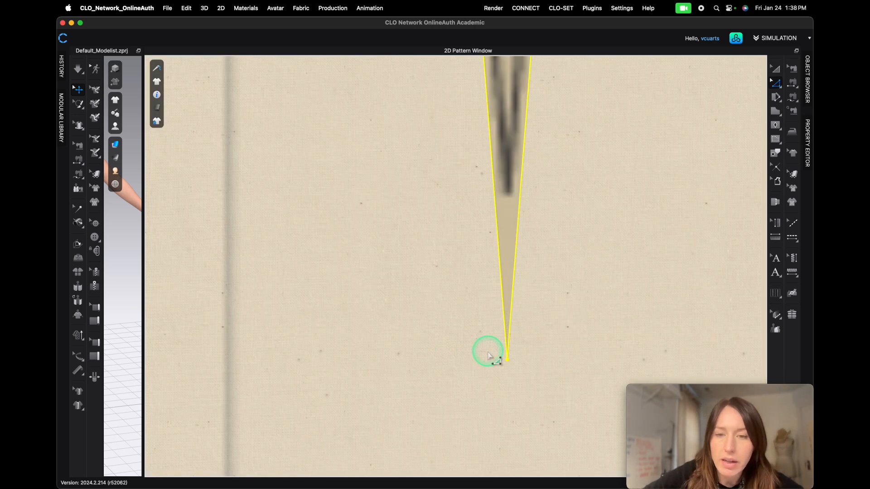
click(135, 295)
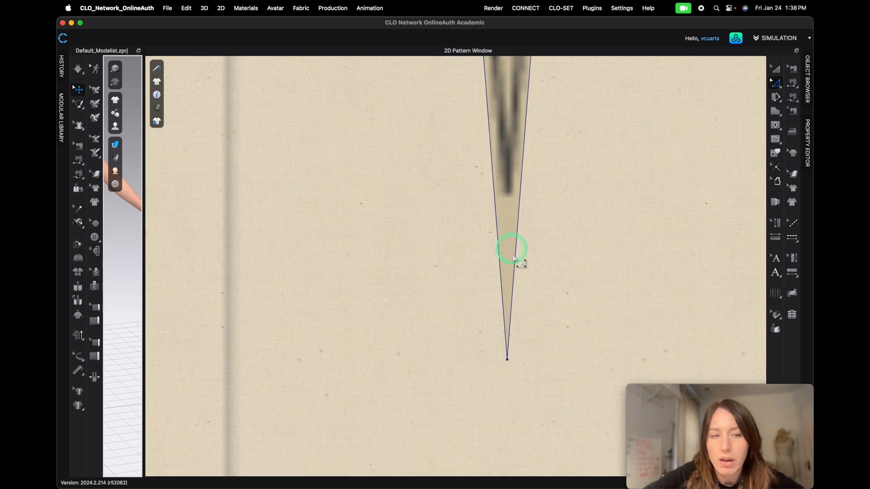
drag(508, 360, 508, 194)
scroll(514, 178, down, 5)
- Move the wide back dart's top point up to the traced dart's apex
middle_drag(543, 145, 555, 415)
scroll(526, 217, up, 6)
drag(497, 298, 498, 242)
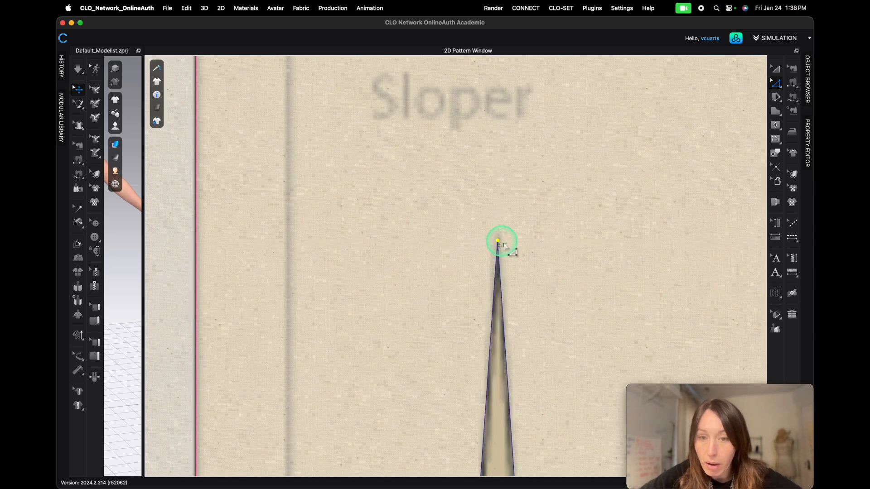
scroll(501, 243, down, 8)
middle_drag(575, 417, 455, 330)
scroll(453, 317, up, 8)
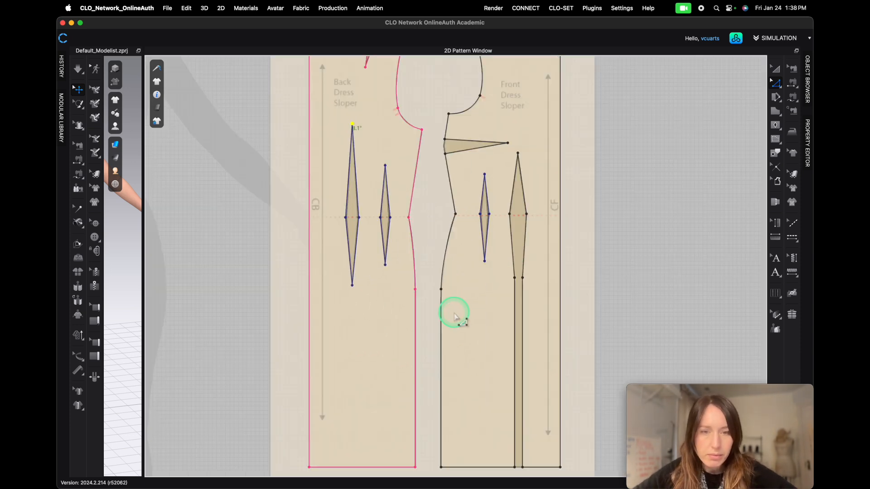
scroll(459, 332, down, 5)
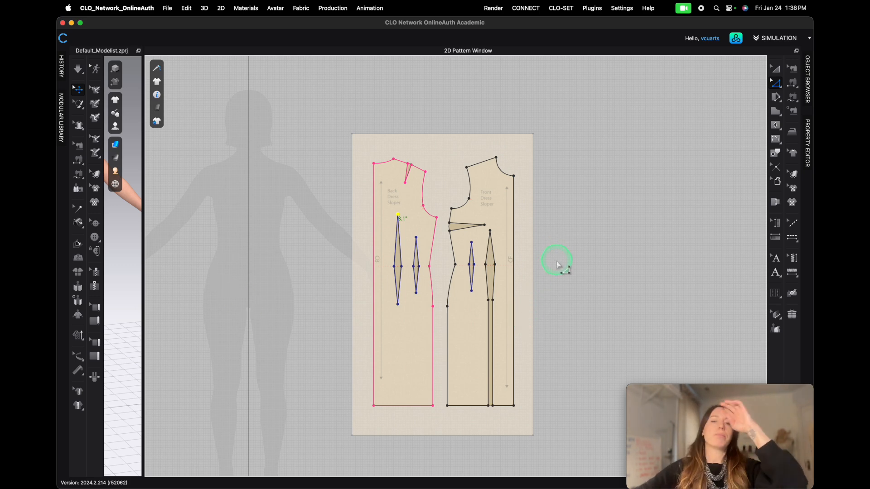
- Select both back and front slopers, copy them, and paste a duplicate set beside the originals
key(a)
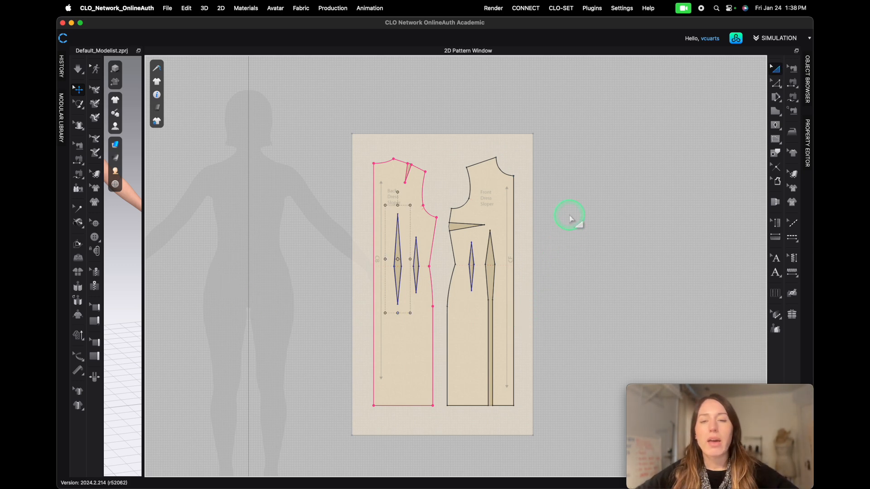
click(413, 210)
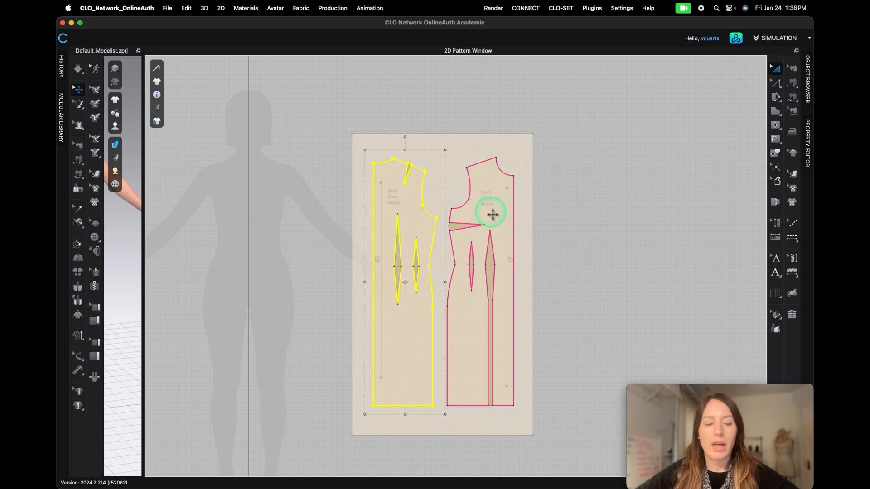
shift+click(492, 214)
key(ctrl+c)
key(ctrl+v)
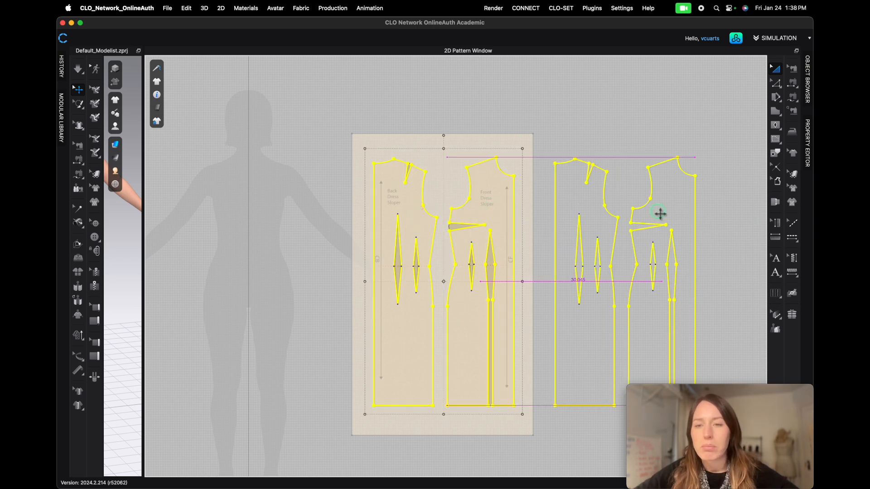
click(660, 214)
- Unlock all pattern outlines and move the foundation graphic up, away from the slopers
scroll(425, 226, down, 5)
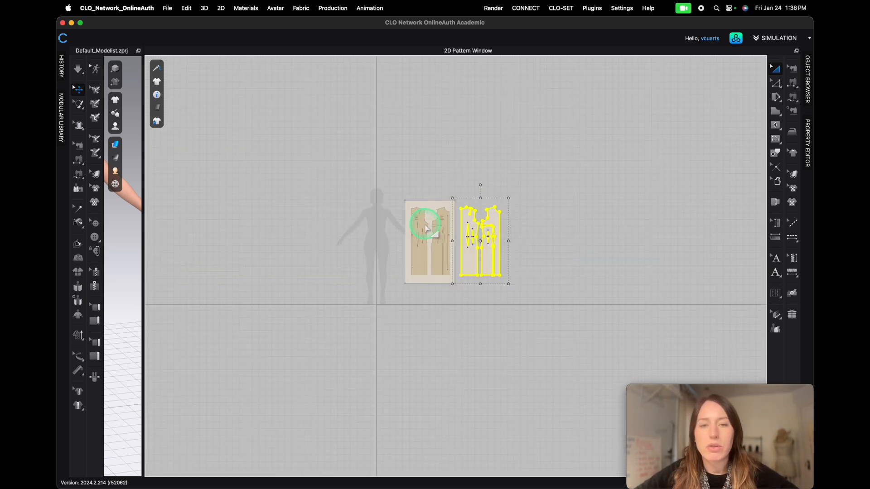
right_click(398, 211)
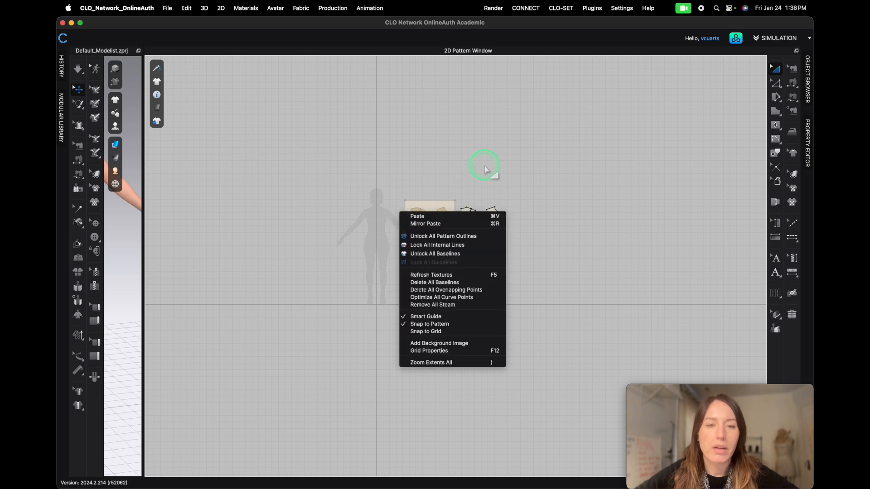
click(435, 236)
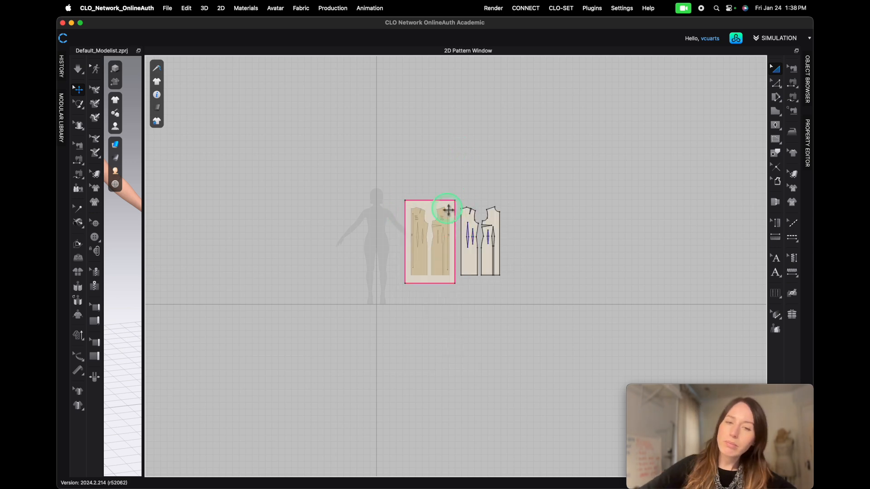
drag(429, 212, 390, 71)
scroll(343, 186, down, 3)
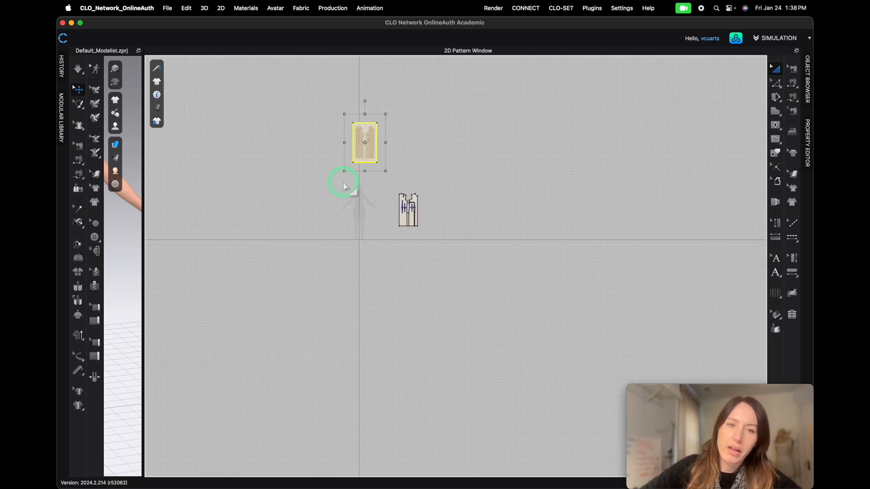
- Open the 3D window beside the 2D window and reset the selected foundation graphic's 2D arrangement
drag(145, 272, 414, 254)
drag(354, 106, 278, 103)
right_click(254, 128)
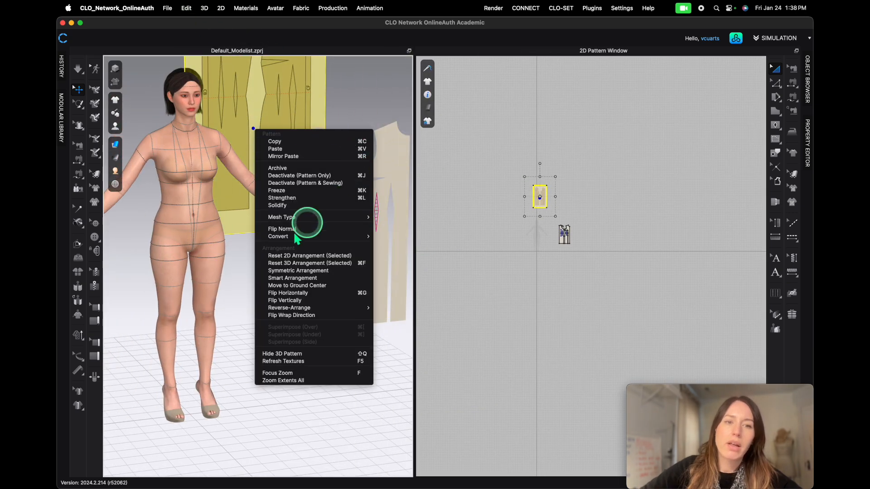
click(299, 256)
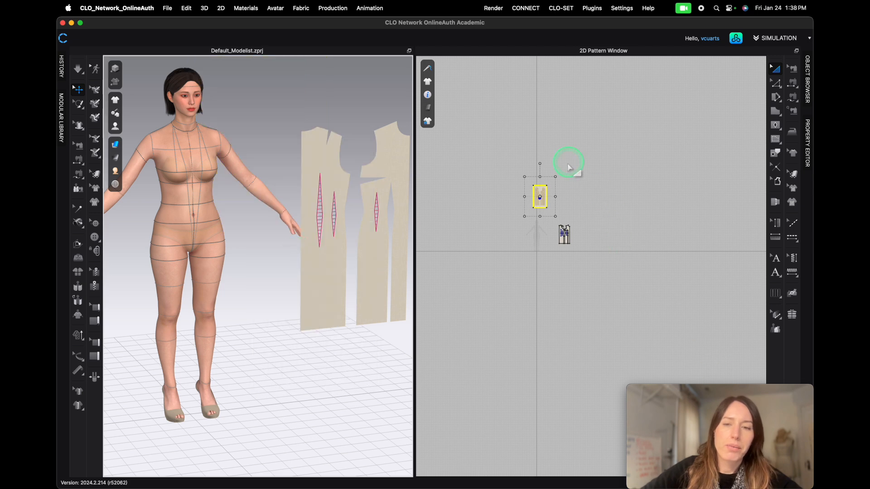
- Hide the avatar measurement lines on the avatar in the 3D window
scroll(544, 195, up, 5)
right_click(519, 166)
mouse_move(614, 429)
click(552, 407)
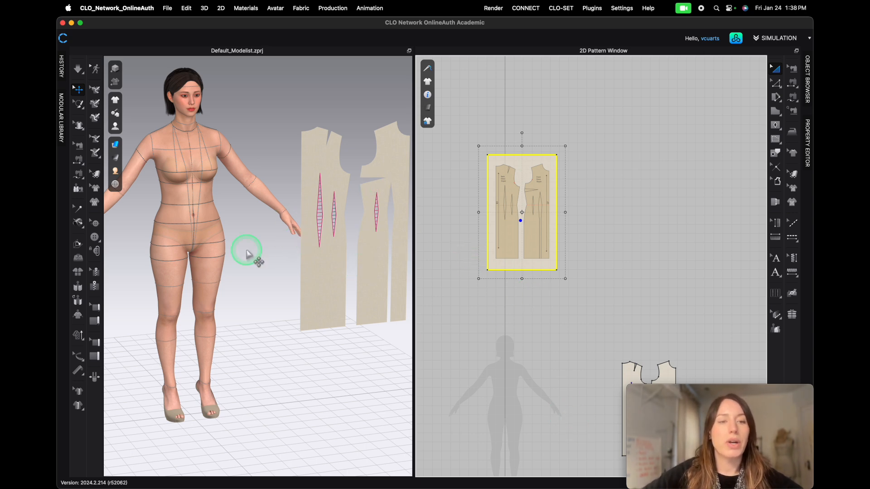
mouse_move(118, 129)
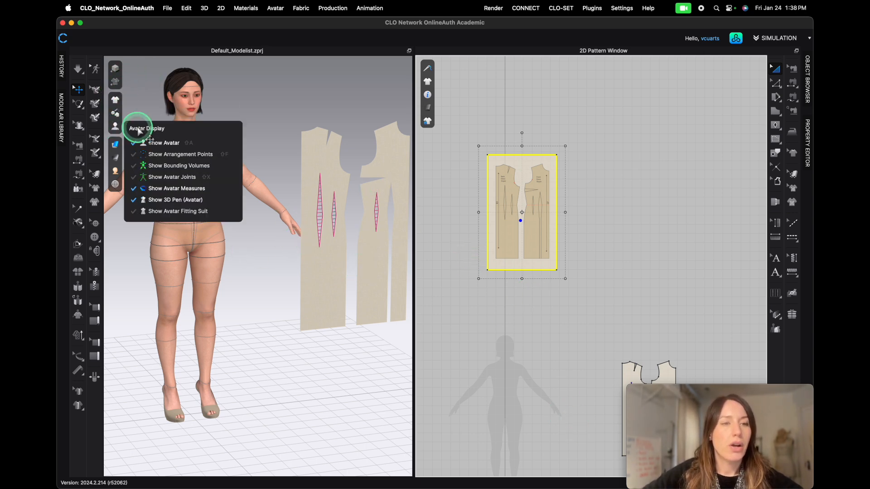
click(141, 189)
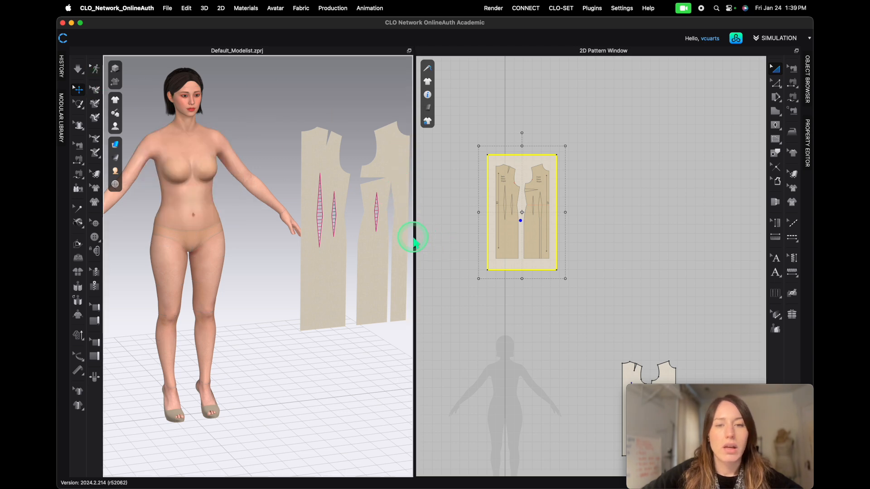
- Move the duplicate back and front slopers side by side in front of the avatar silhouette in the 2D window
scroll(501, 307, down, 3)
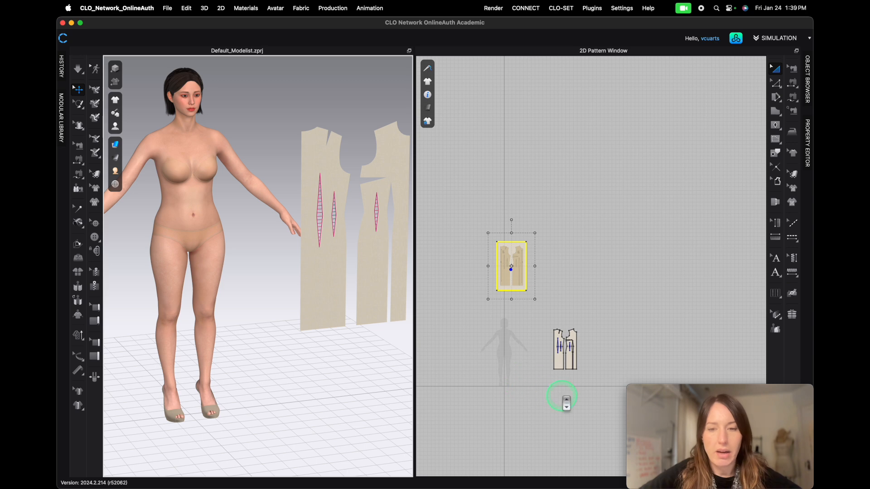
scroll(561, 399, up, 5)
right_drag(595, 296, 652, 326)
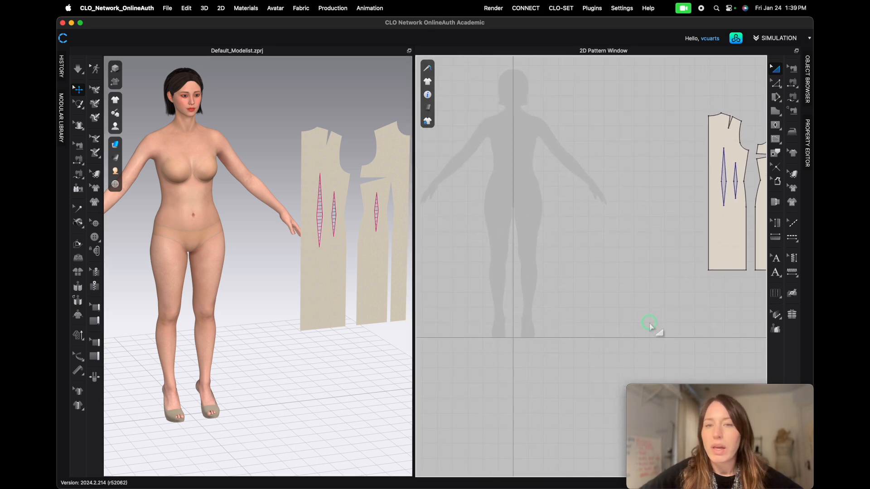
drag(726, 240, 590, 294)
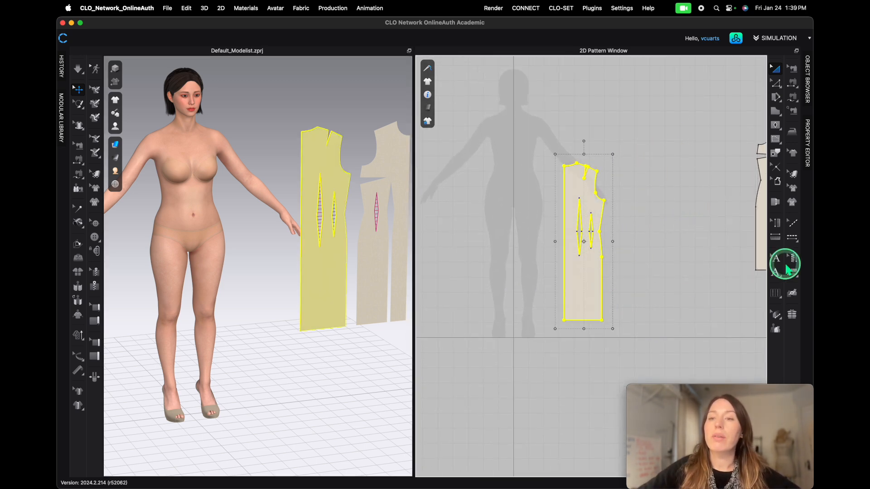
drag(764, 257, 643, 306)
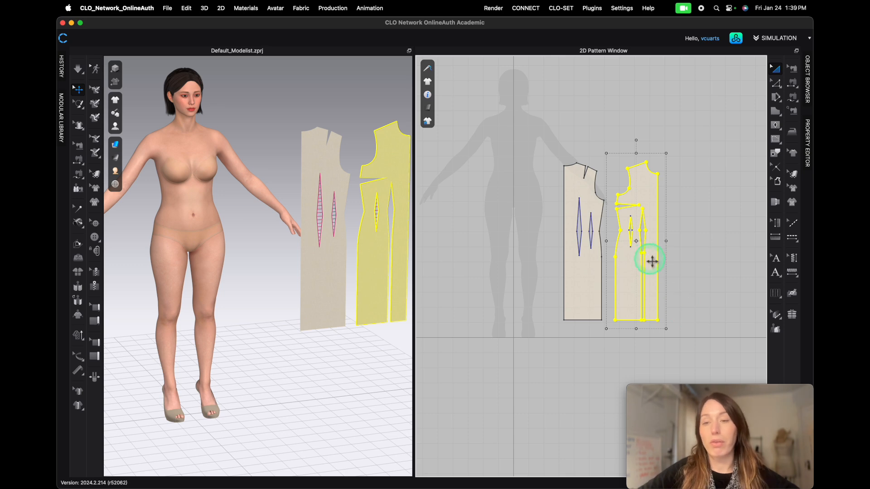
click(593, 368)
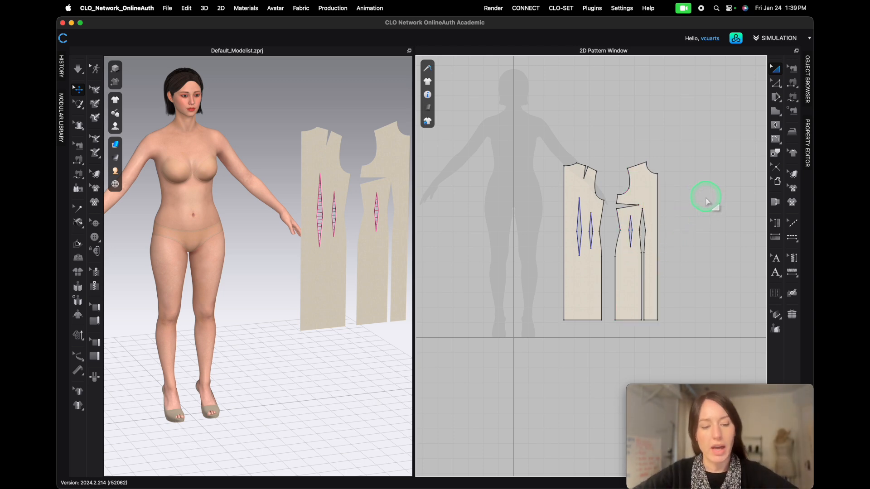
key(z)
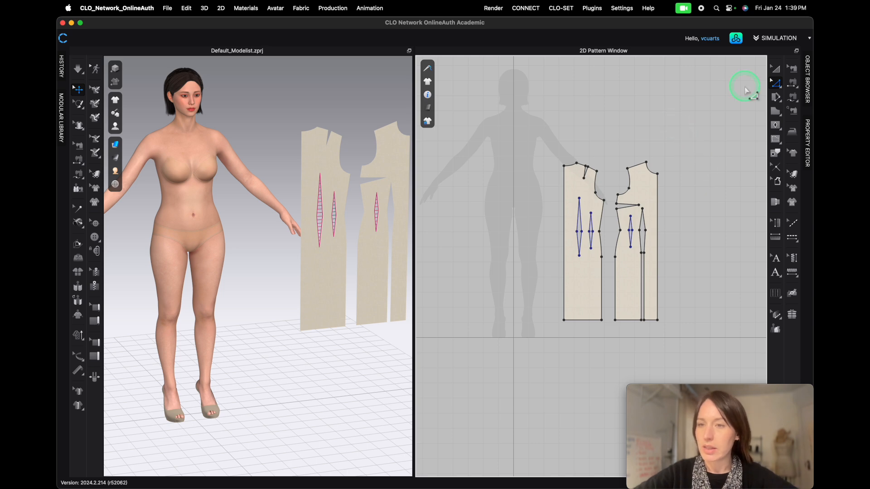
click(775, 68)
click(627, 290)
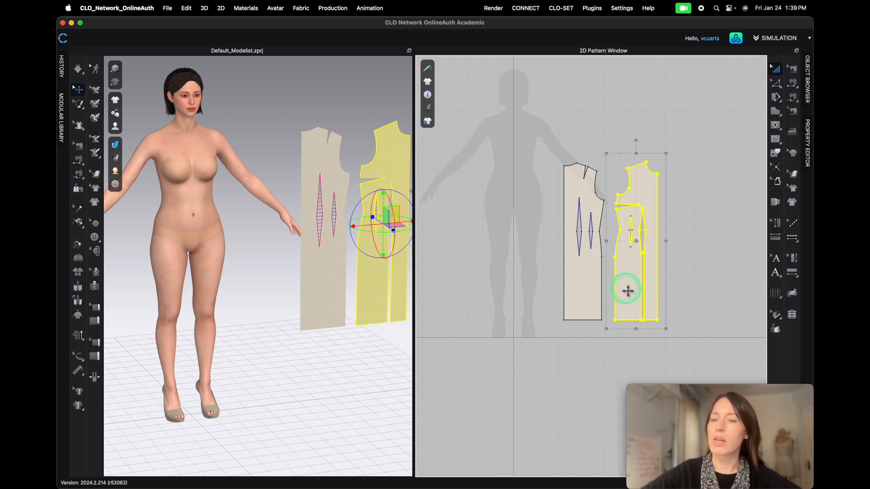
right_click(631, 272)
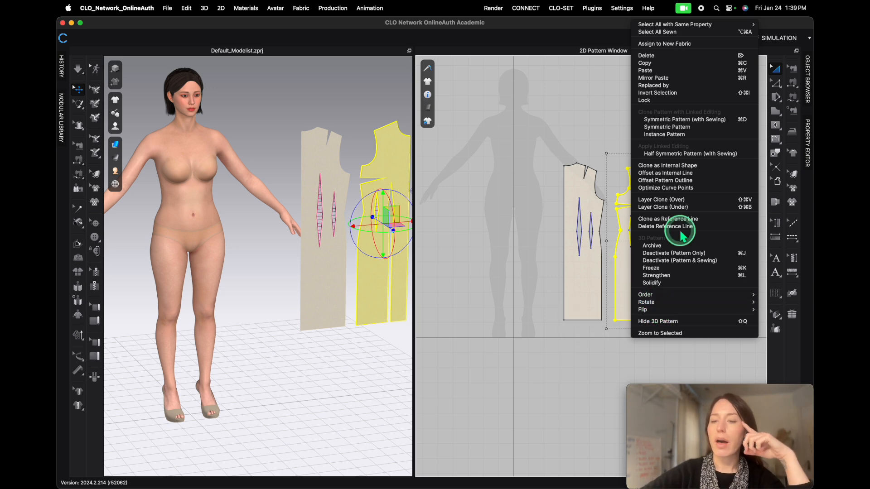
click(535, 360)
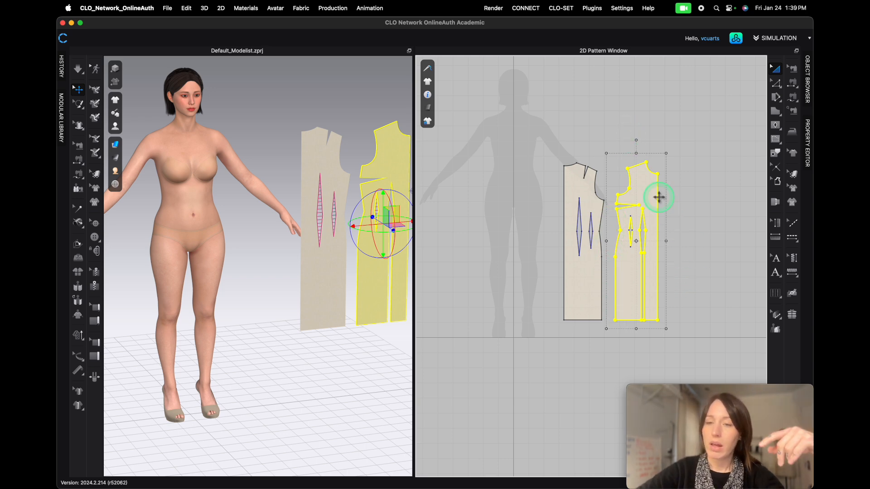
click(683, 196)
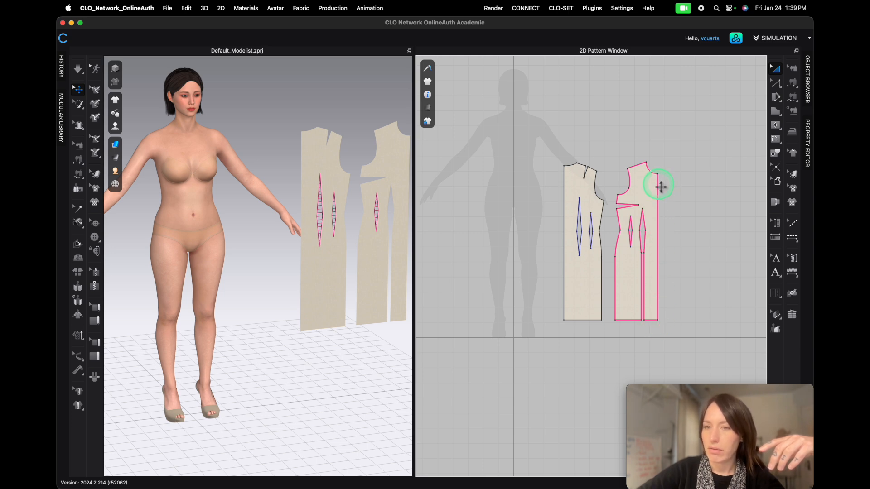
- Unfold the front sloper along its center front line with symmetric editing and sewing
key(z)
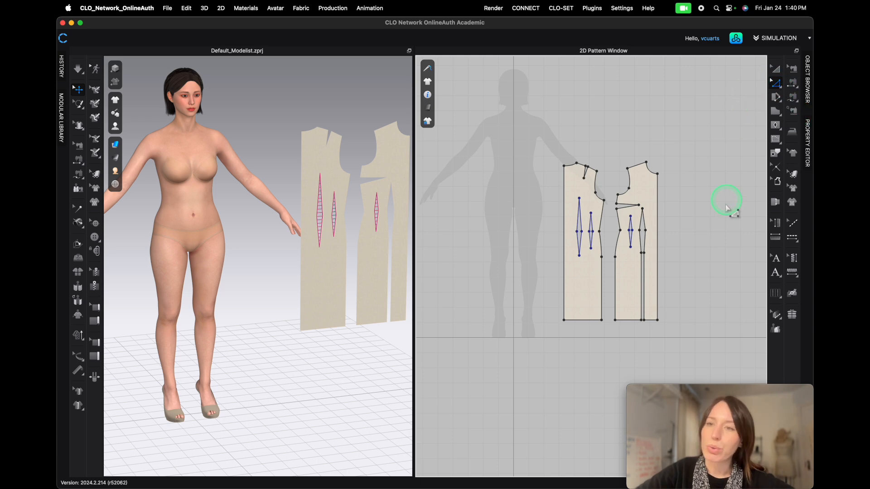
click(658, 230)
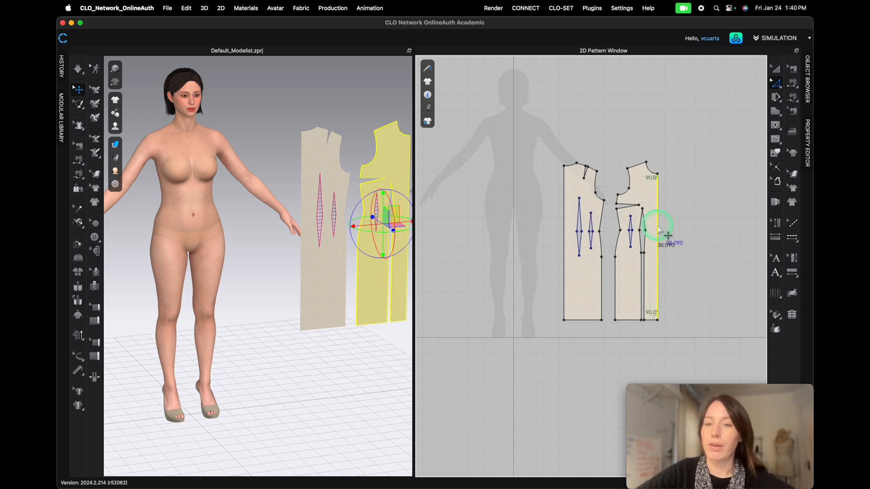
right_click(657, 230)
mouse_move(695, 295)
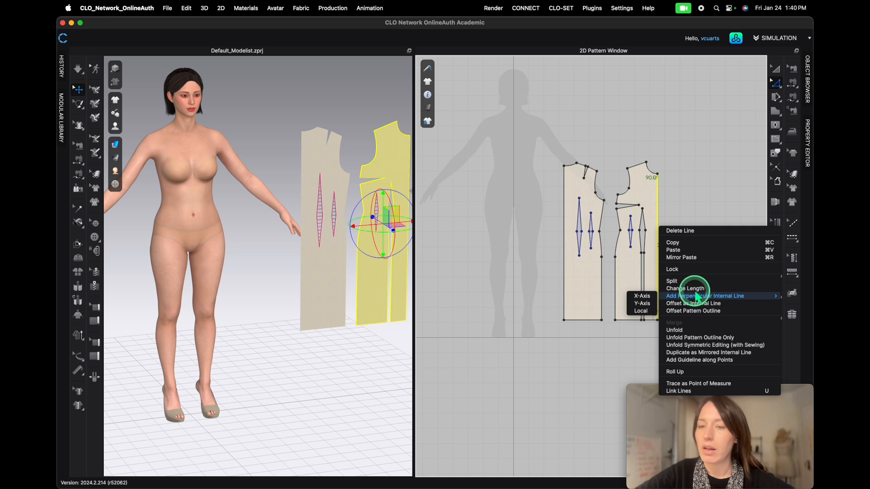
click(701, 345)
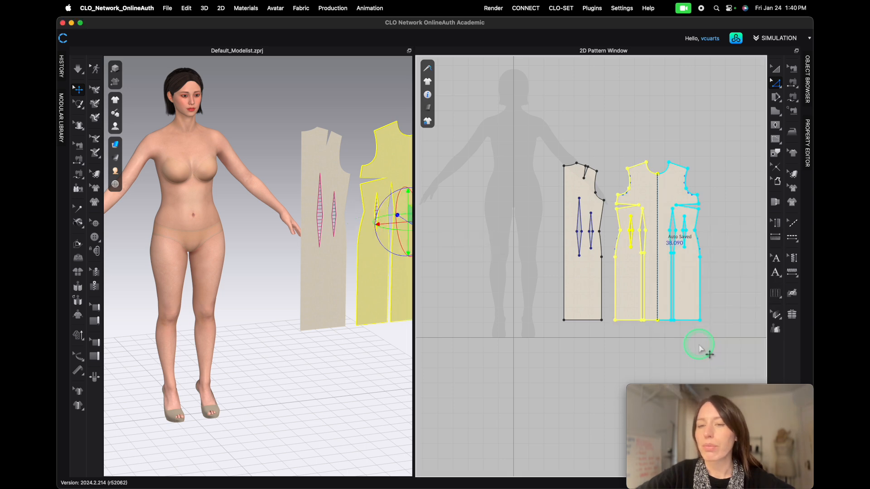
scroll(608, 338, down, 4)
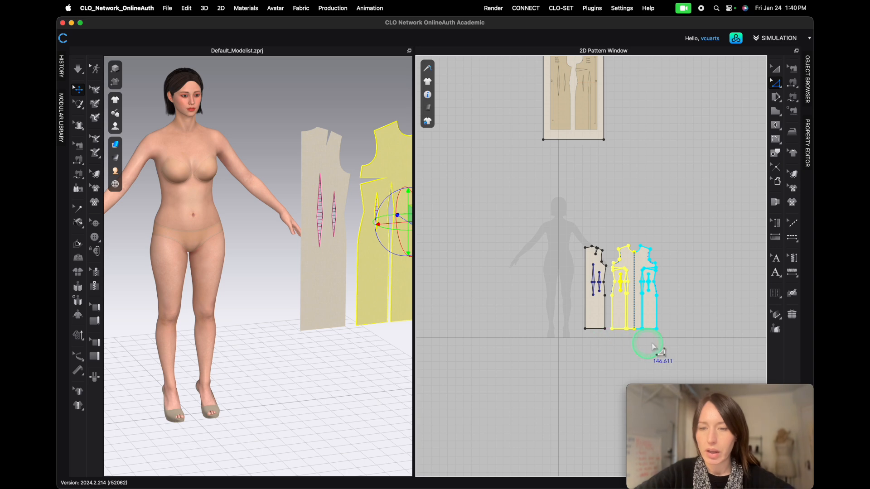
scroll(671, 327, up, 5)
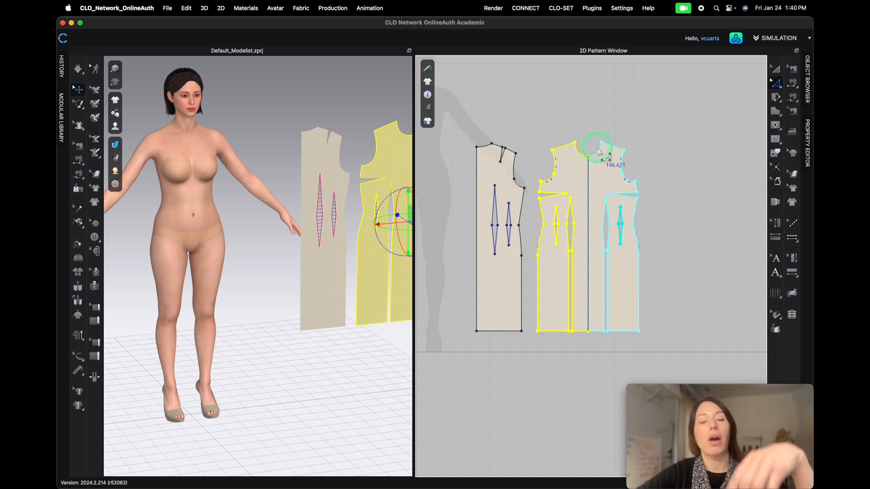
- Try a plain Unfold of the front sloper's center front line, then undo it
click(596, 165)
right_click(589, 182)
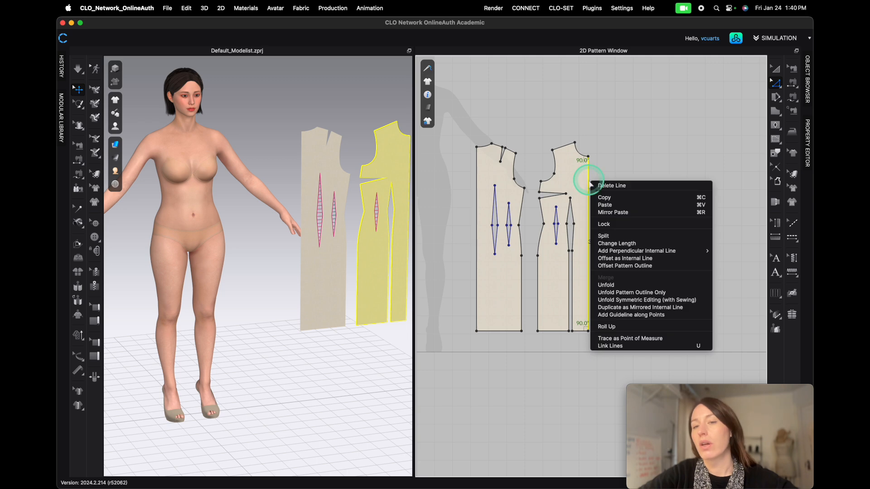
click(615, 285)
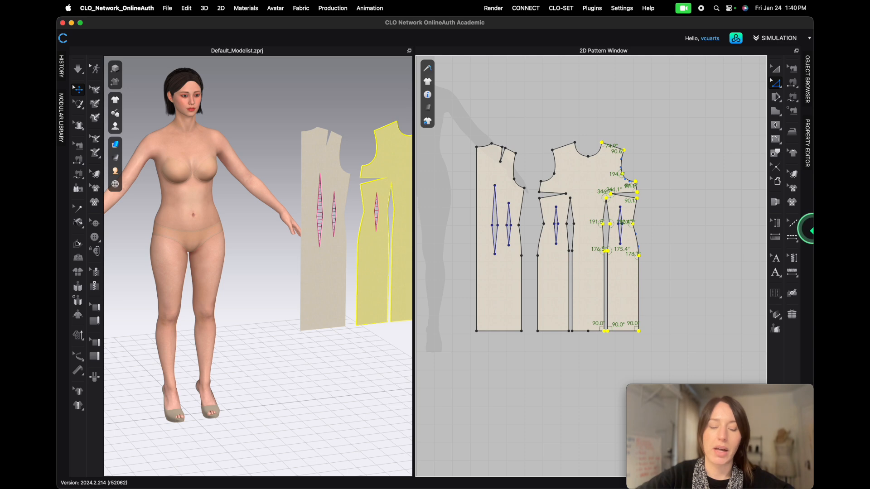
key(super+z)
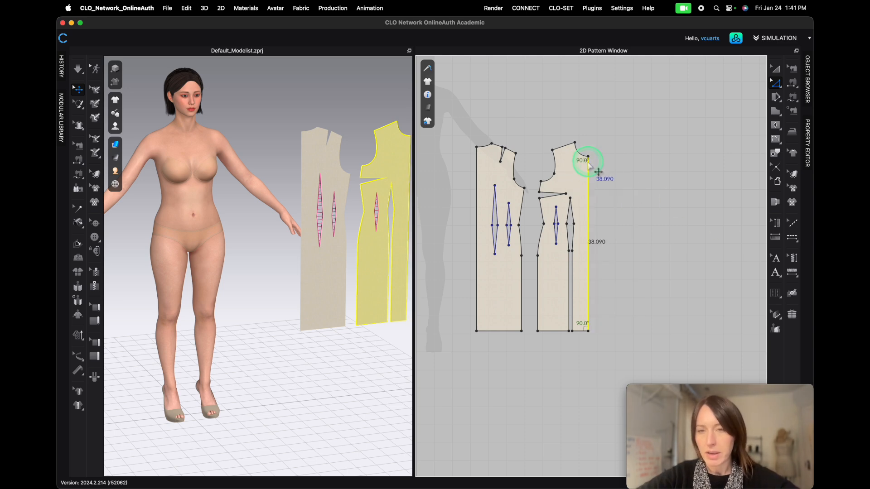
- Unfold the front sloper along its center front line with symmetric editing and sewing
right_click(588, 172)
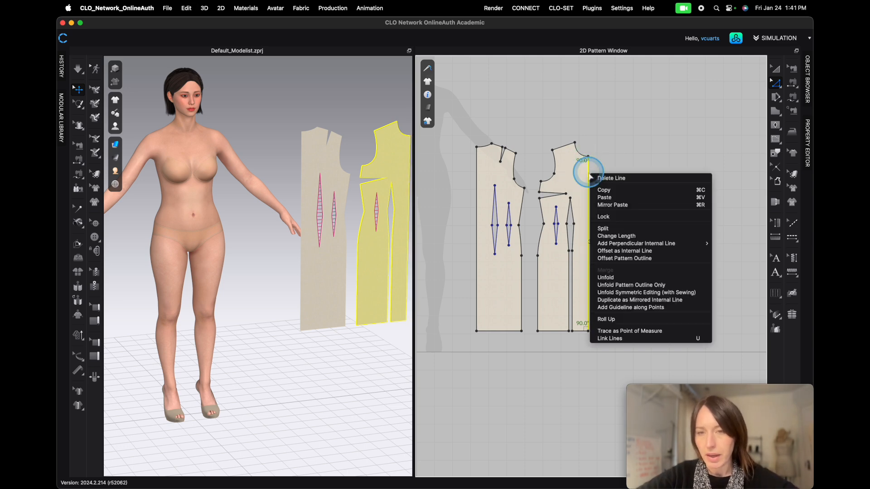
click(630, 293)
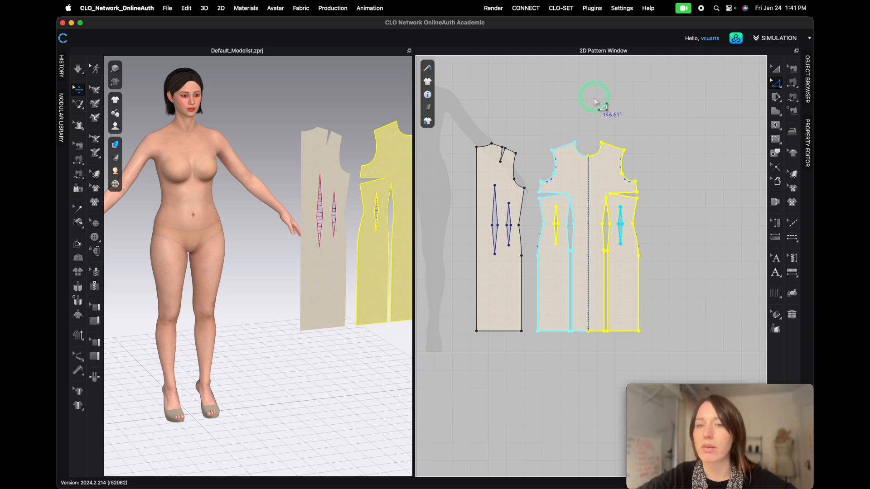
- Select the back sloper with the Transform Pattern tool
key(a)
click(494, 166)
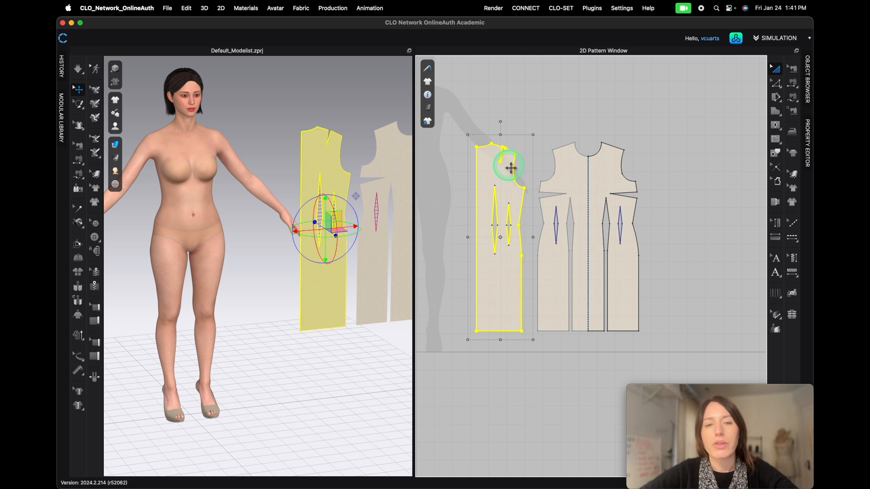
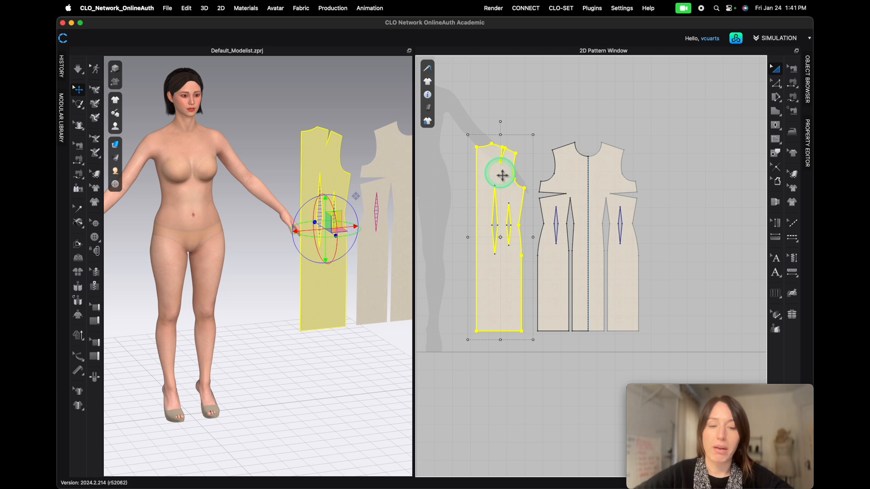
- Try creating a symmetric copy of the back sloper beside the front, then undo it
key(super+d)
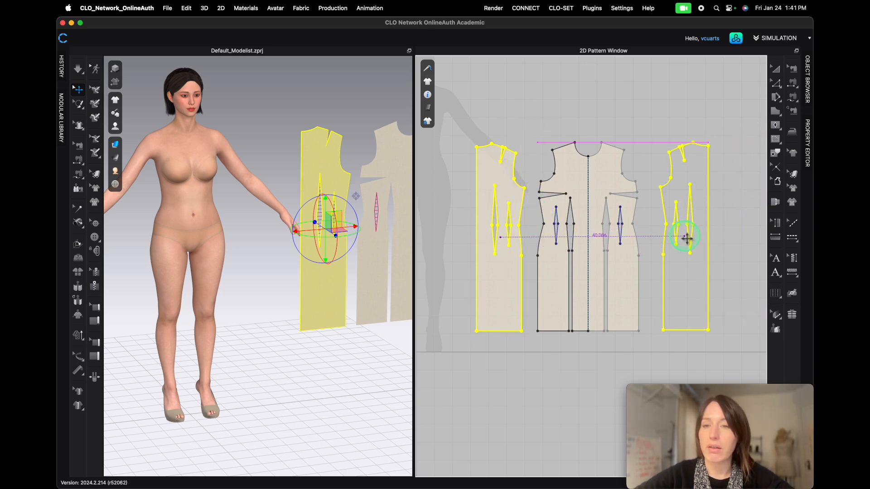
click(685, 238)
right_click(509, 272)
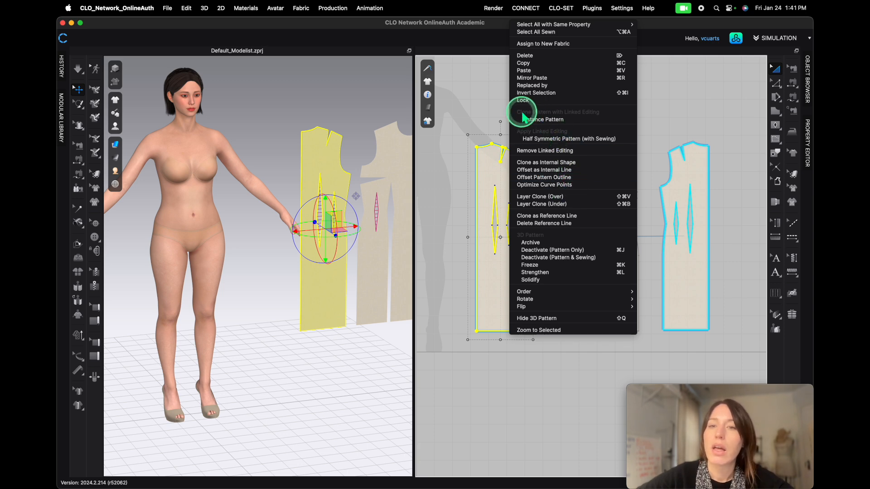
click(705, 117)
click(704, 119)
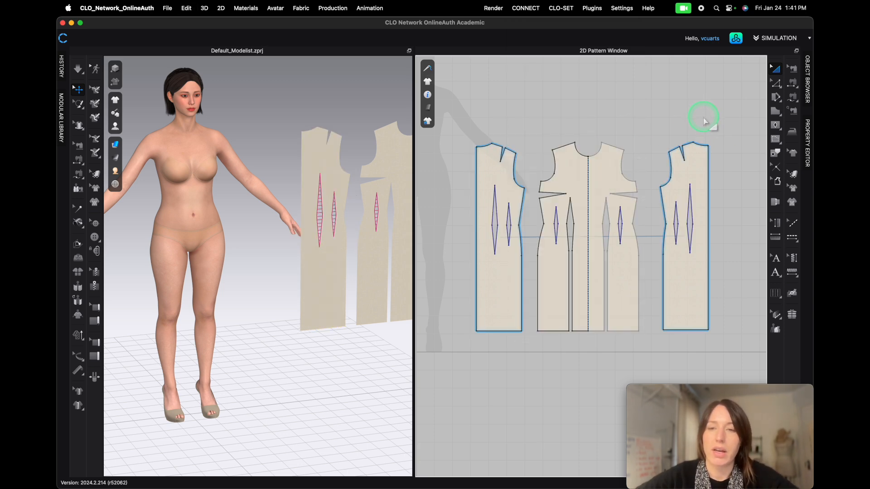
key(super+z)
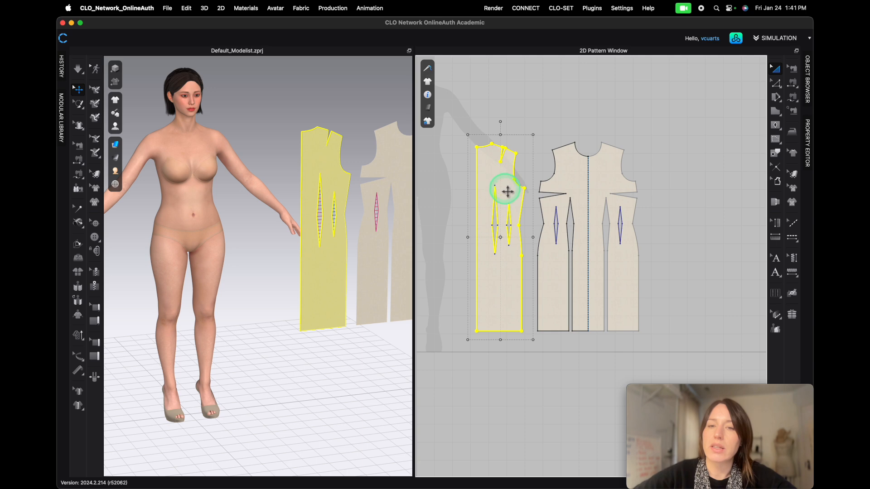
- Create a symmetric copy of the back sloper with sewing and place it to the right of the front
right_click(509, 191)
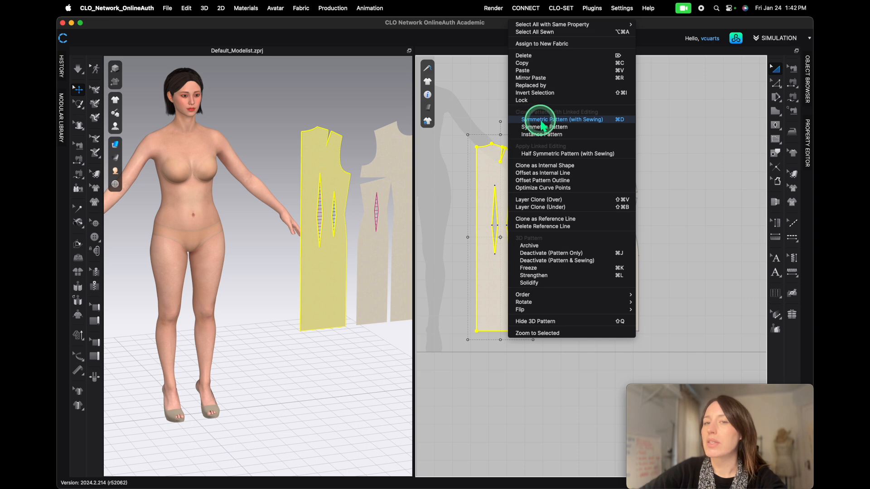
click(557, 120)
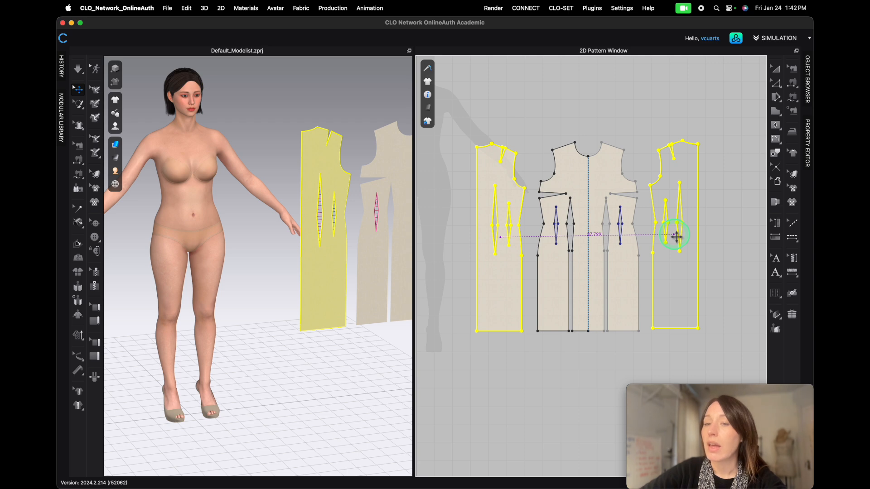
click(674, 238)
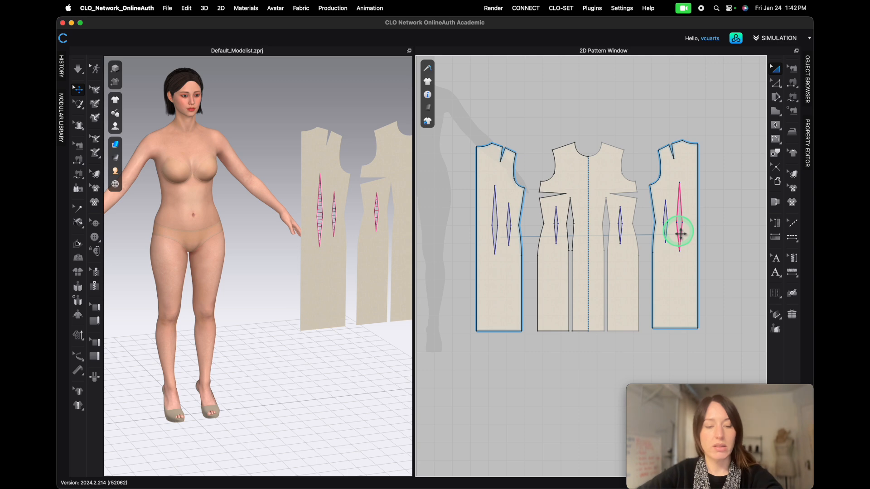
- Select all pattern pieces and move them together so they sit centered over the avatar silhouette
click(677, 246)
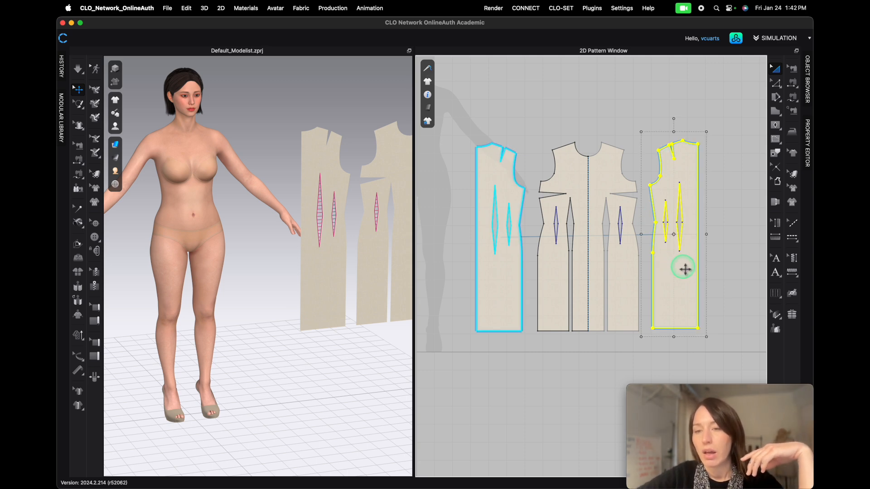
click(785, 276)
click(574, 207)
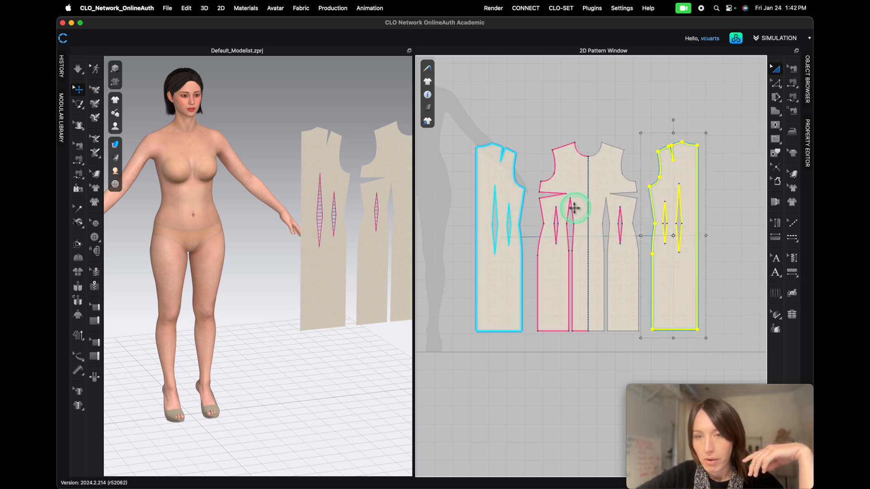
scroll(490, 142, down, 2)
drag(458, 119, 675, 313)
scroll(560, 278, down, 5)
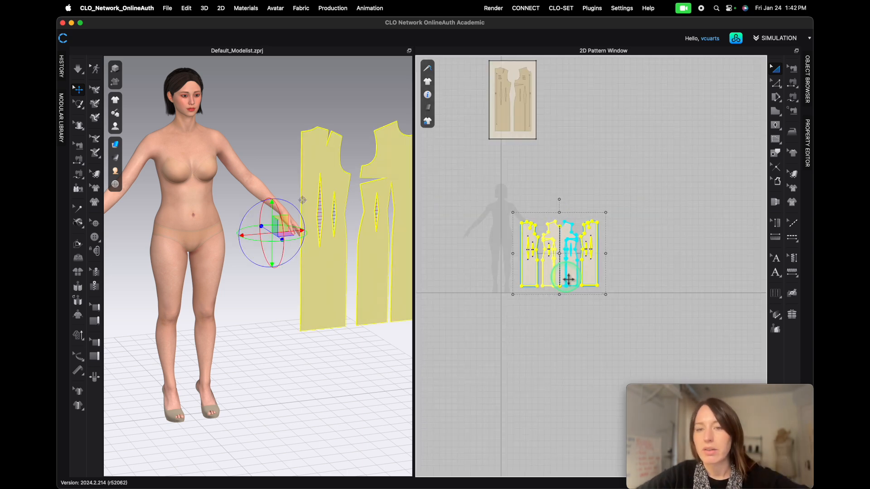
scroll(541, 221, up, 5)
scroll(580, 245, down, 2)
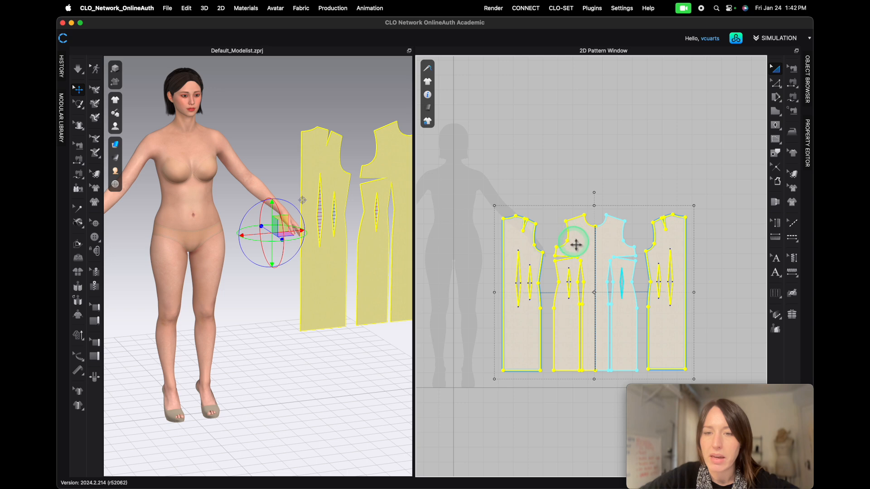
drag(413, 255, 317, 249)
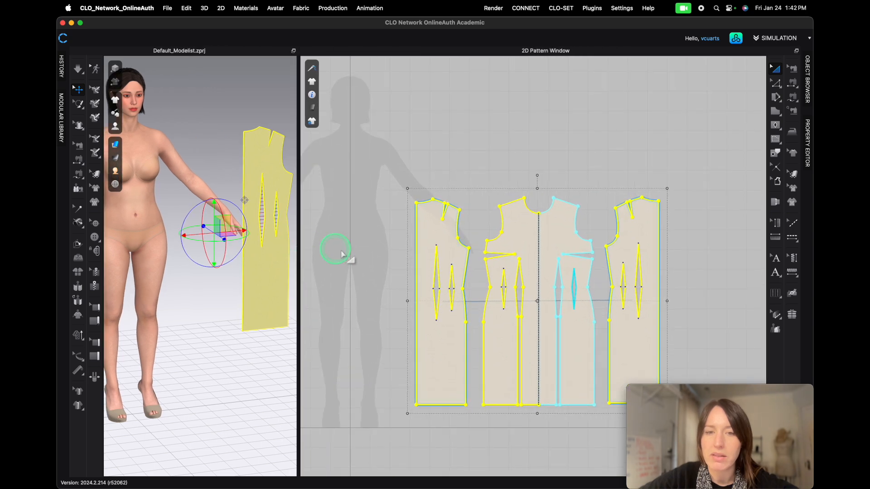
scroll(356, 266, down, 2)
drag(492, 244, 340, 189)
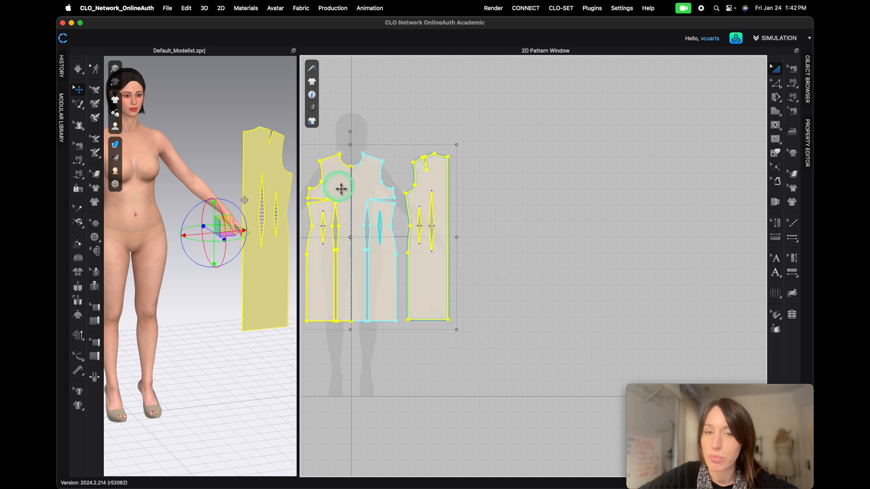
middle_drag(442, 354, 567, 348)
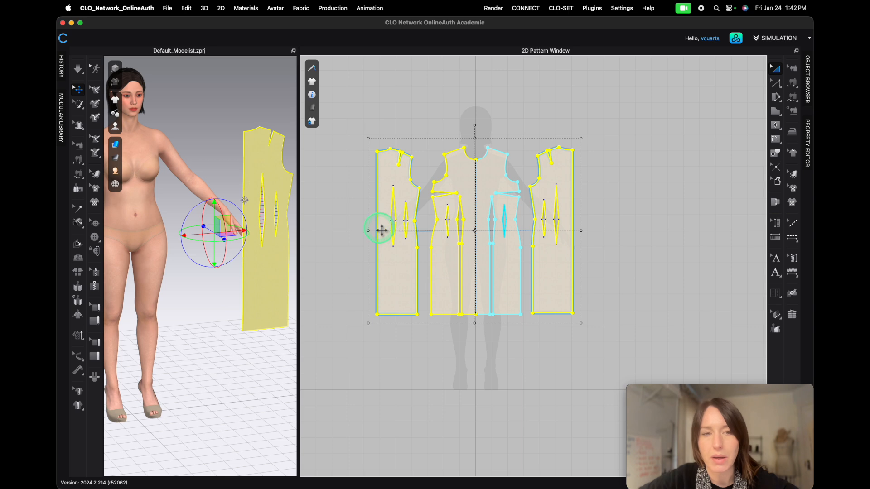
click(502, 367)
drag(302, 270, 198, 271)
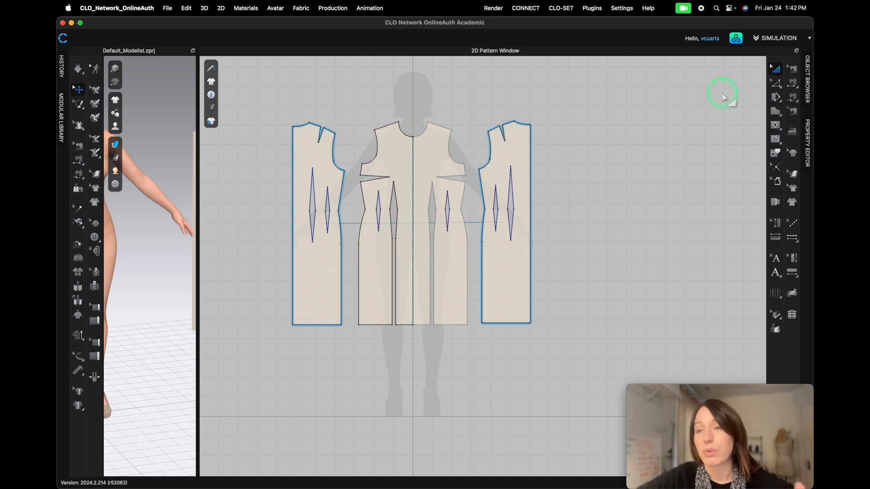
- Sew the front shoulder seam to the back shoulder seam on both sides of the back shoulder dart with Segment Sewing
click(791, 97)
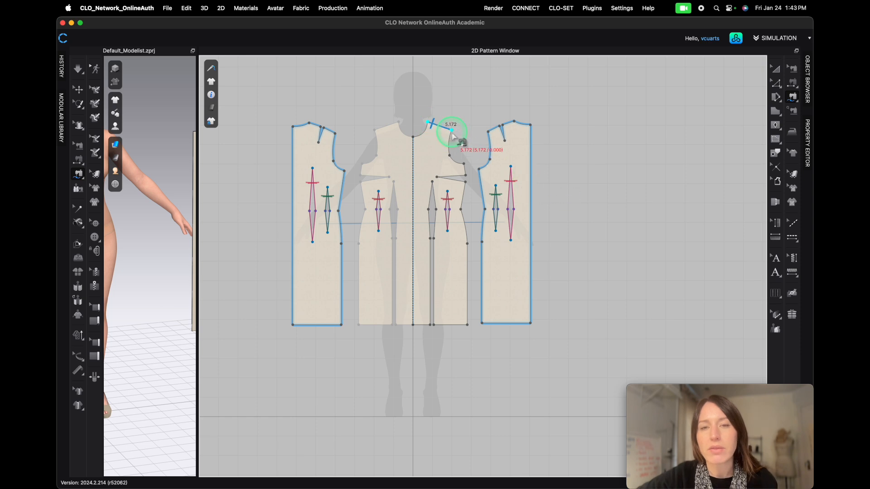
click(429, 124)
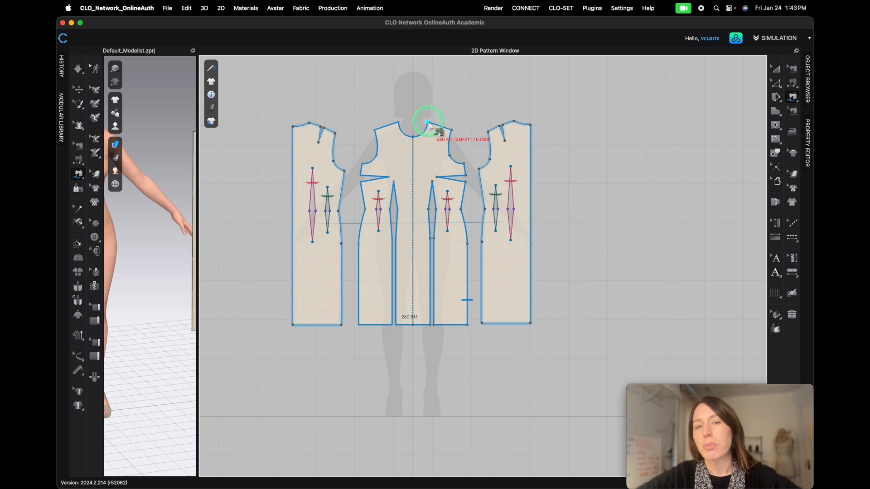
click(428, 123)
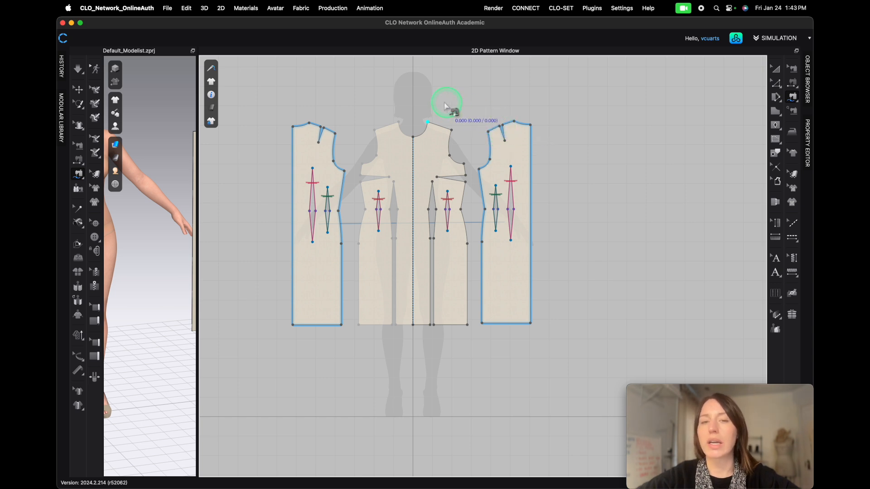
click(452, 130)
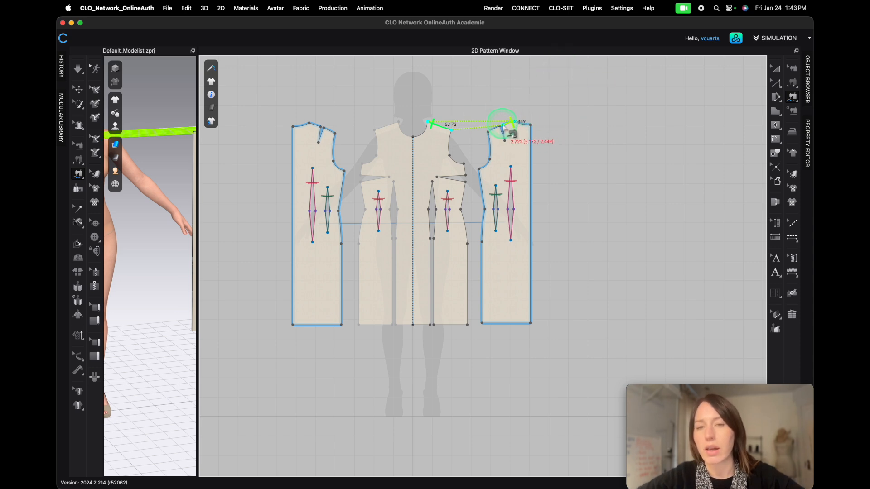
scroll(505, 126, up, 3)
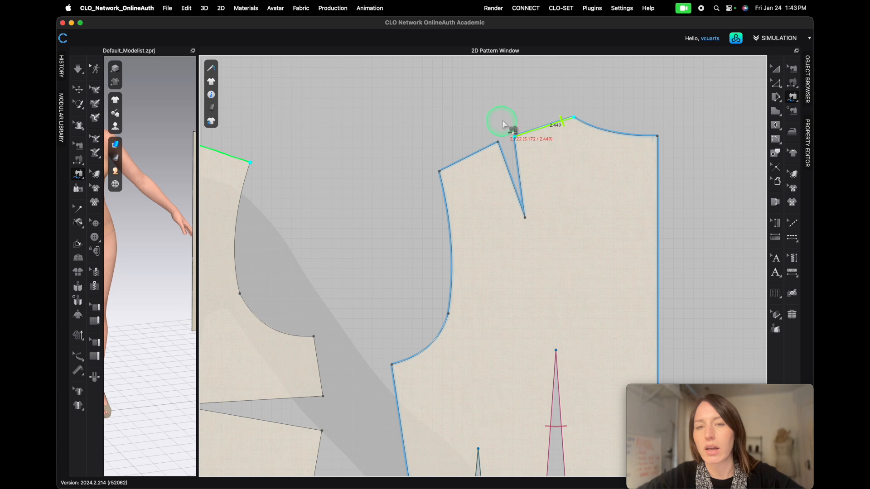
click(497, 143)
click(439, 175)
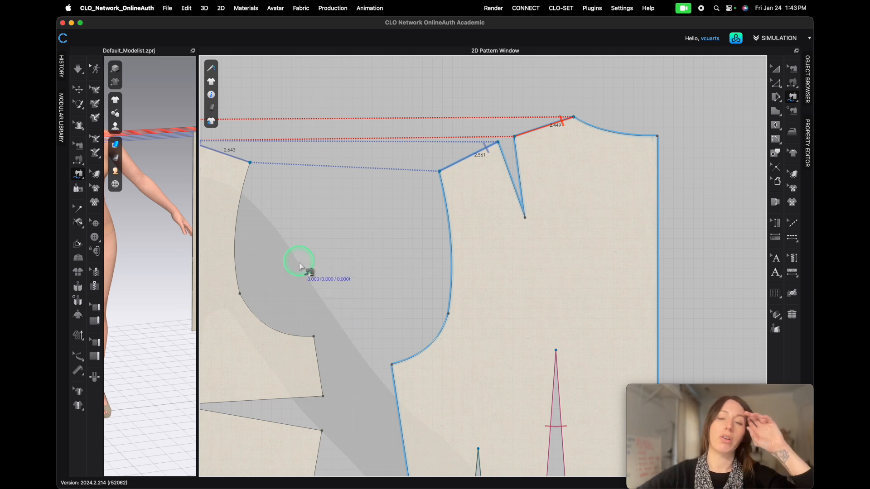
scroll(303, 200, down, 5)
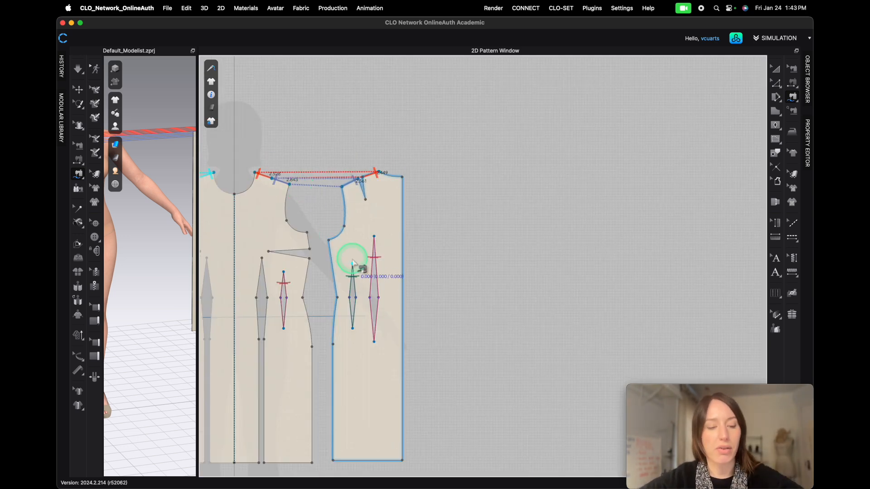
scroll(478, 333, down, 2)
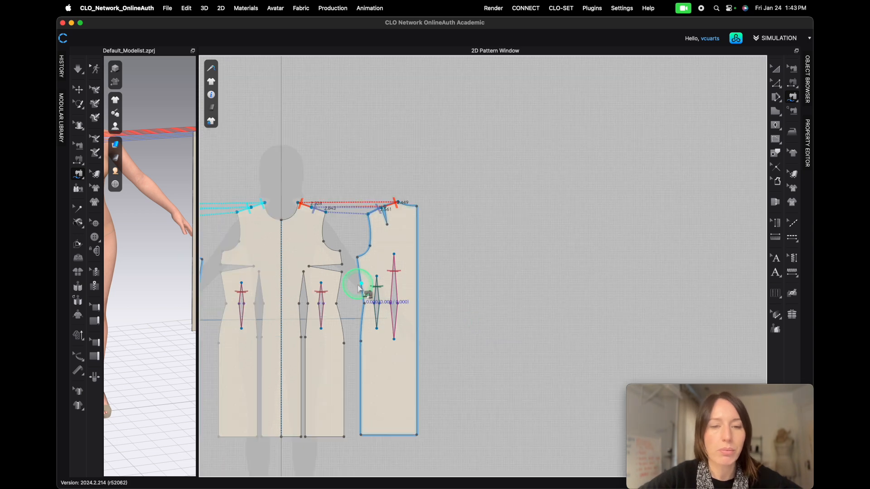
scroll(361, 291, up, 3)
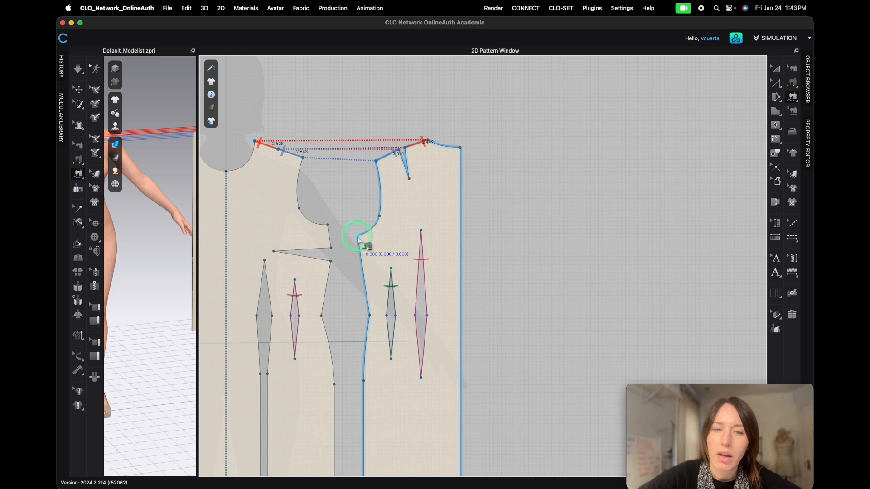
scroll(358, 237, down, 3)
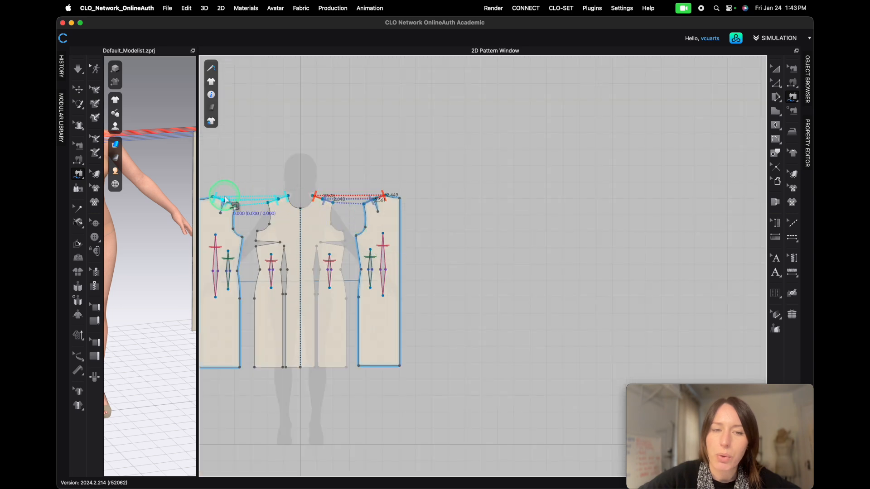
scroll(225, 200, down, 3)
scroll(258, 215, up, 5)
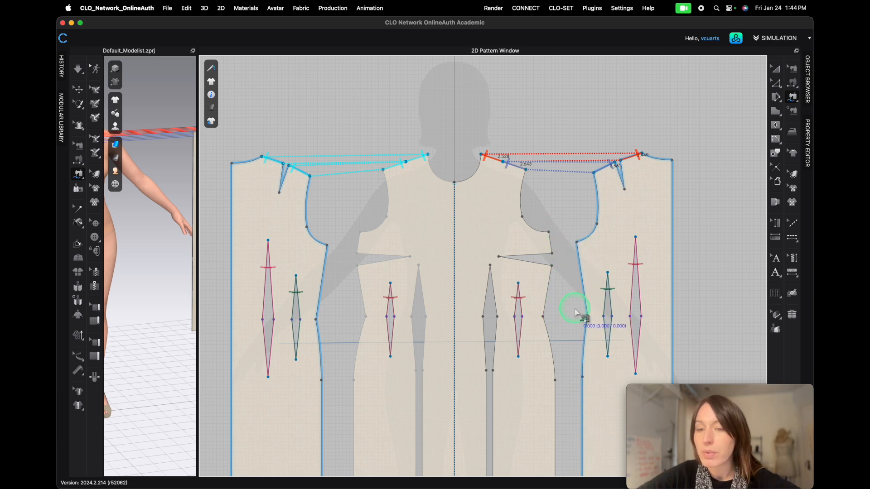
- Sew the back's upper side seam to the front side seam segments above and below the side dart
click(577, 243)
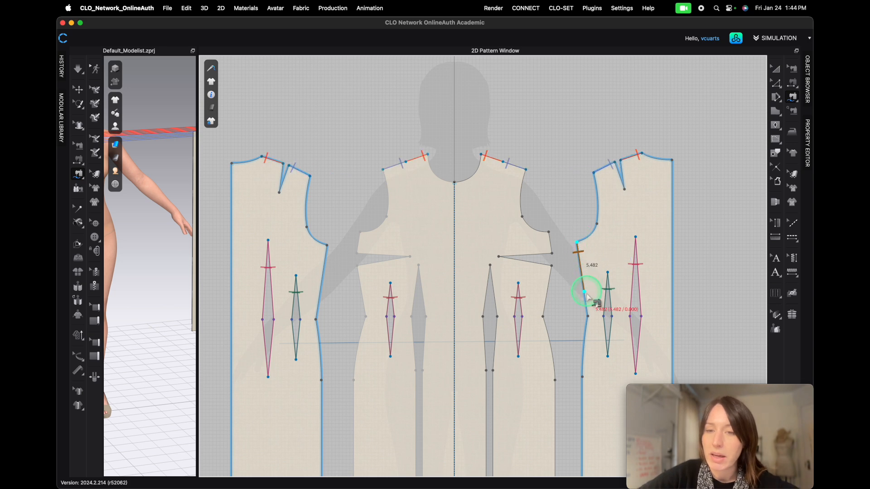
click(588, 316)
click(548, 232)
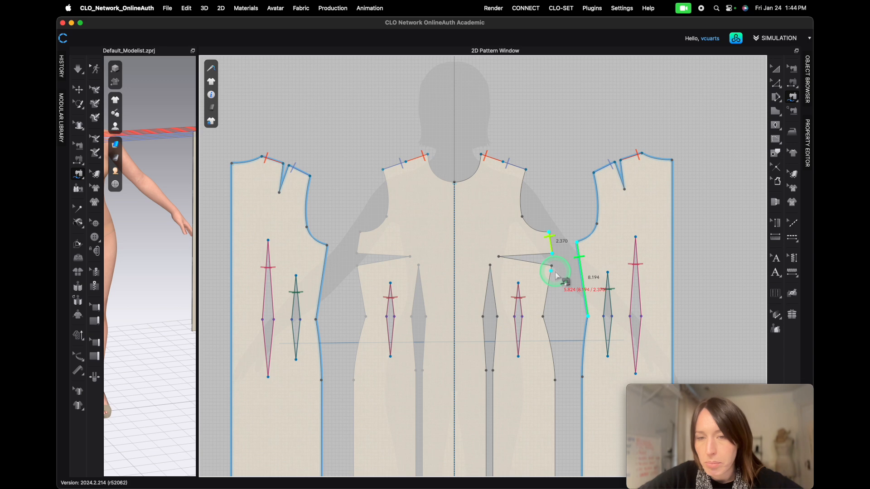
click(544, 317)
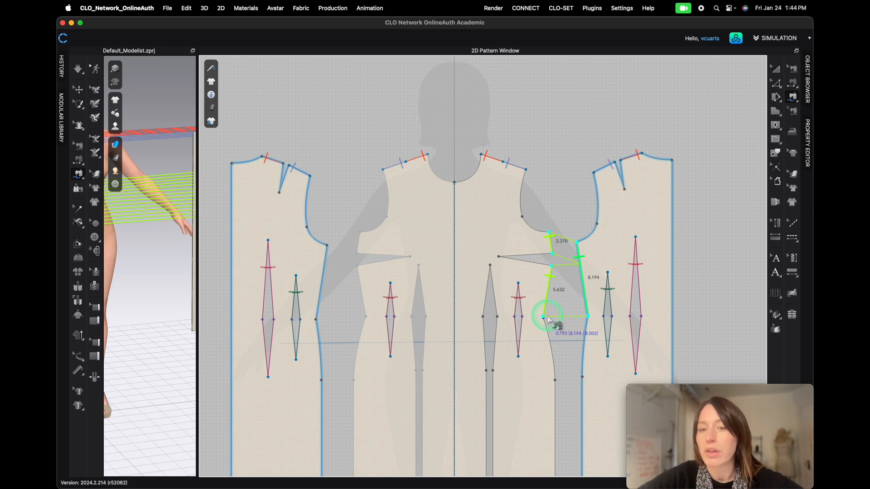
key(Return)
scroll(573, 345, down, 5)
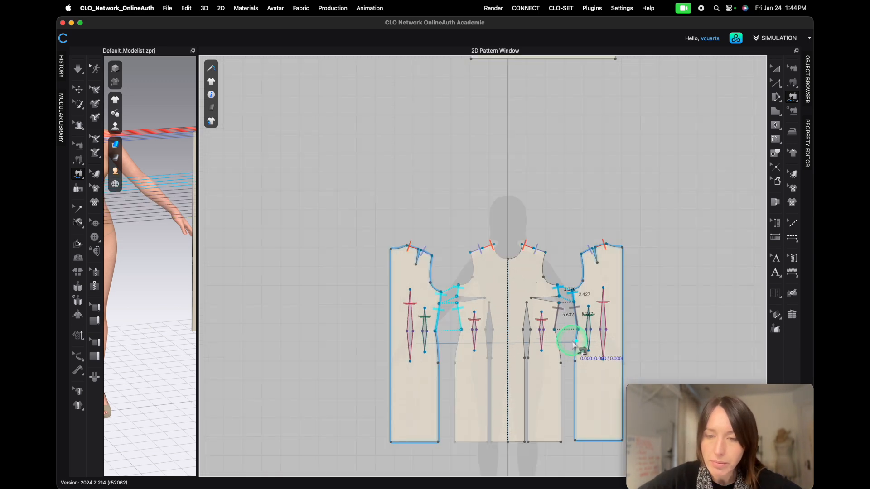
- Sew the front and back side seams together from the waist down to the hem
click(558, 334)
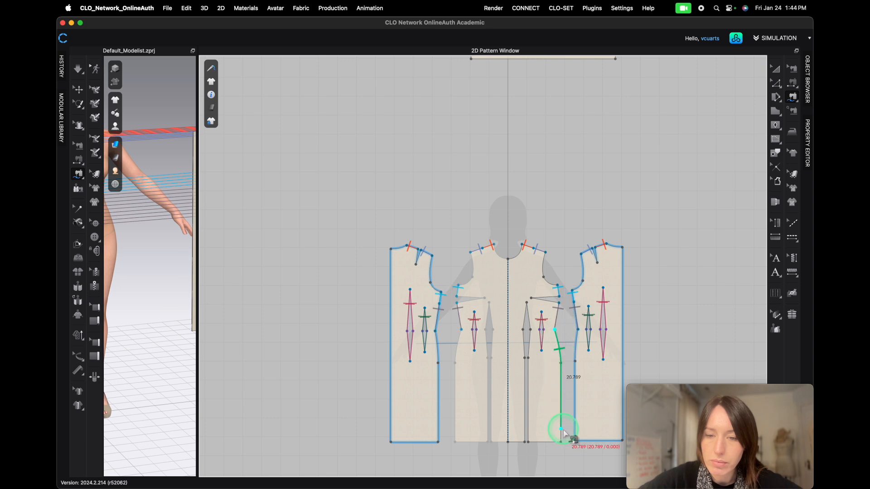
click(567, 405)
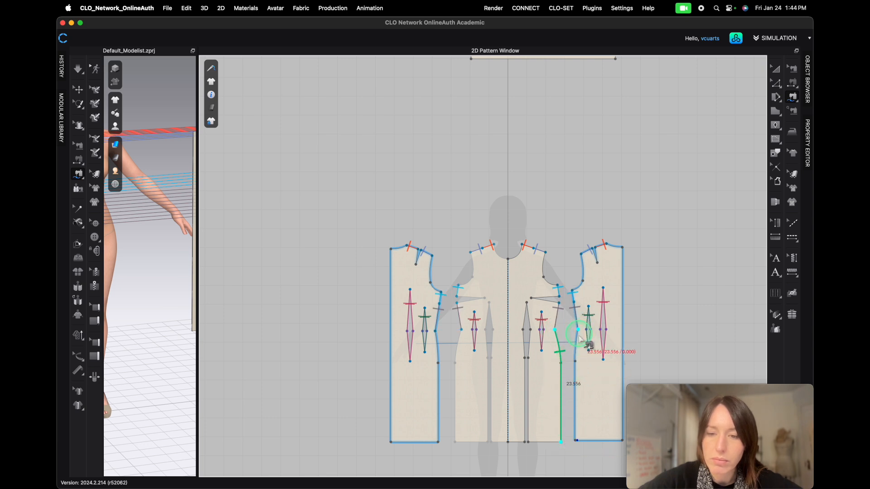
click(579, 333)
click(577, 439)
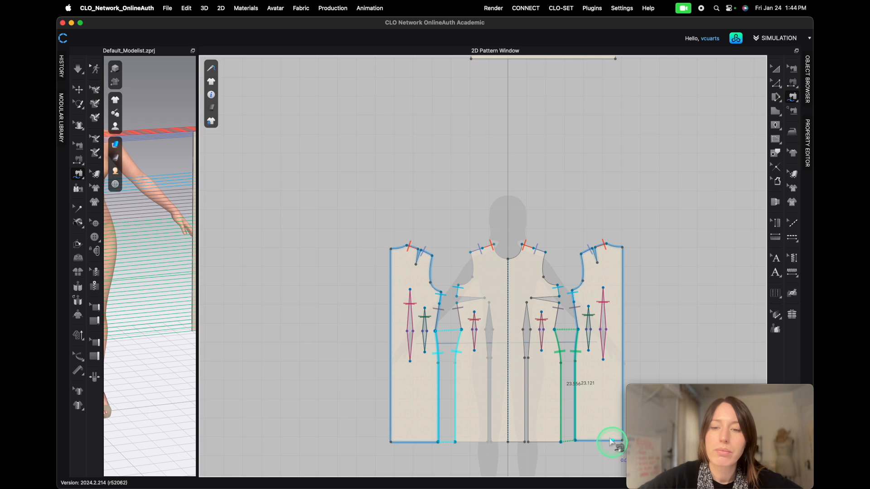
scroll(550, 419, up, 3)
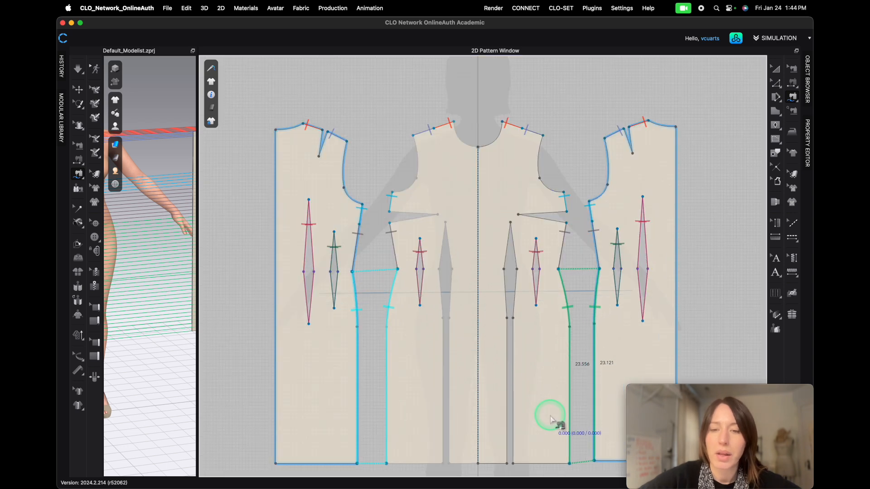
- Sew the two legs of the remaining front bust dart together with Segment Sewing
click(566, 211)
click(519, 214)
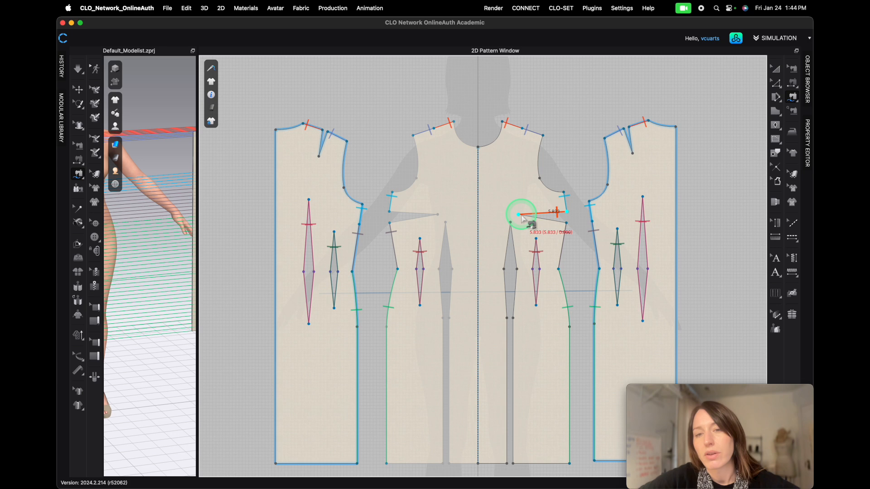
click(566, 224)
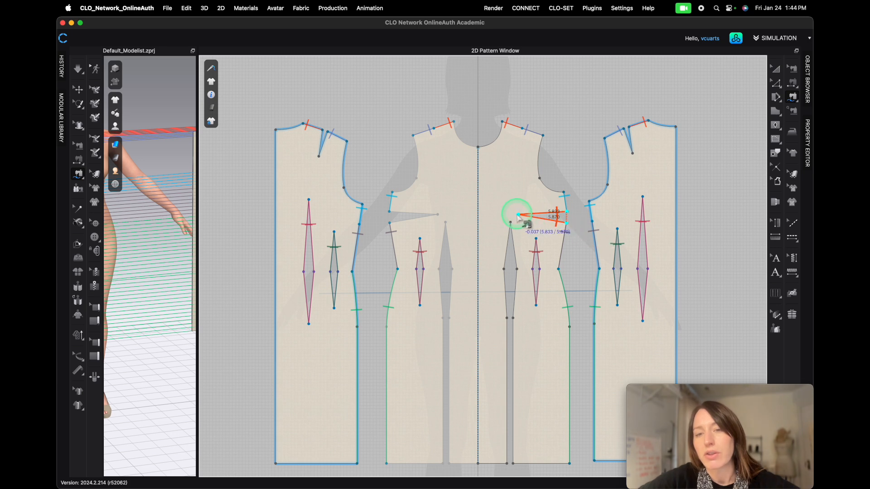
scroll(561, 219, up, 5)
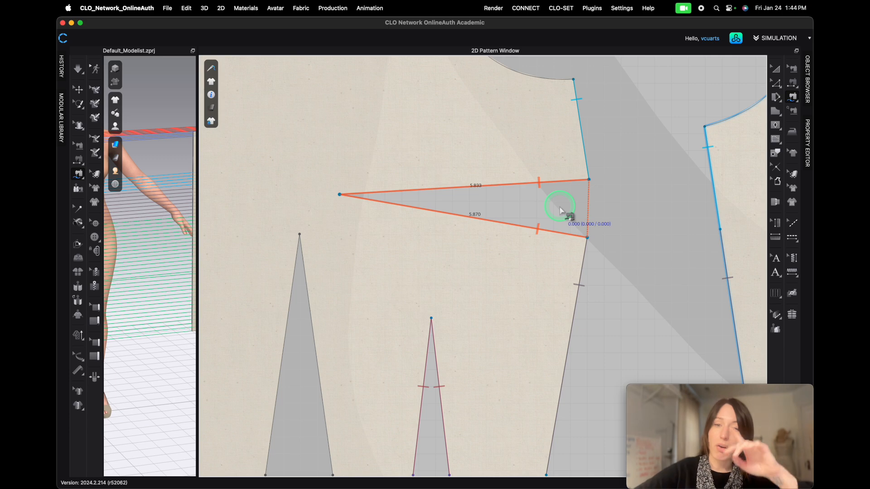
scroll(546, 173, down, 2)
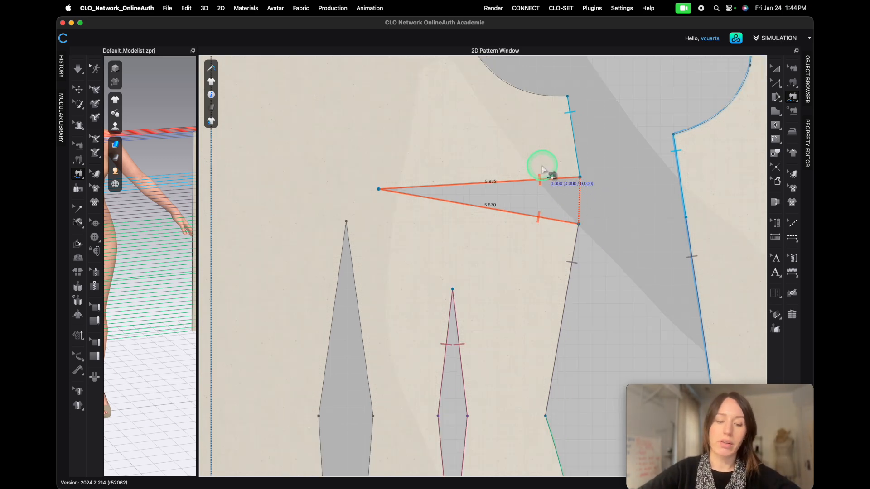
scroll(545, 171, down, 1)
scroll(542, 167, down, 5)
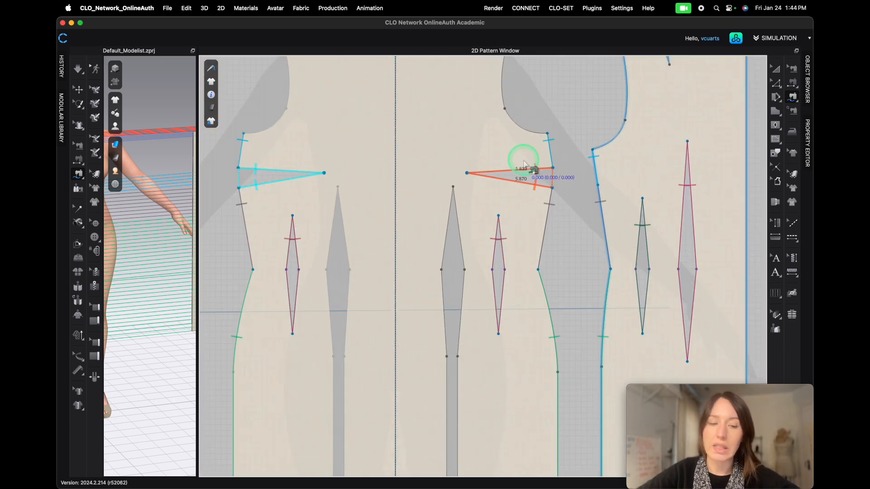
scroll(526, 164, down, 3)
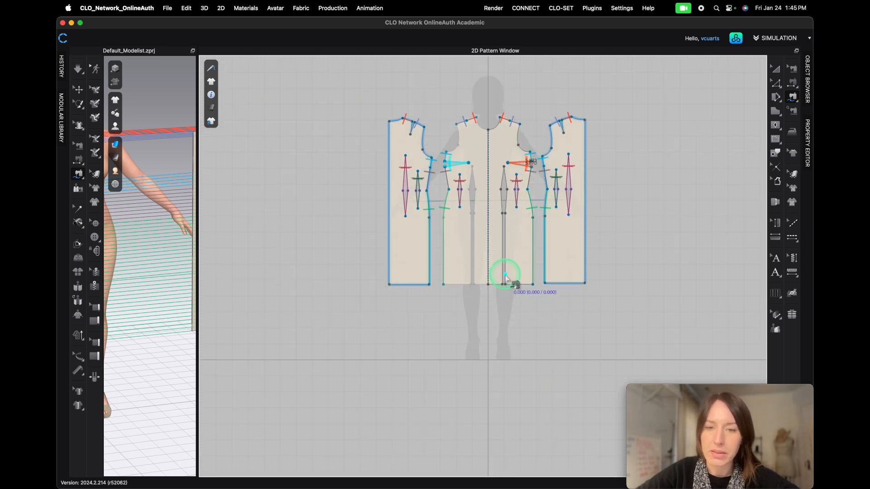
- Sew the two edges of the long center waist dart together from its apex down to the hem
scroll(505, 274, up, 4)
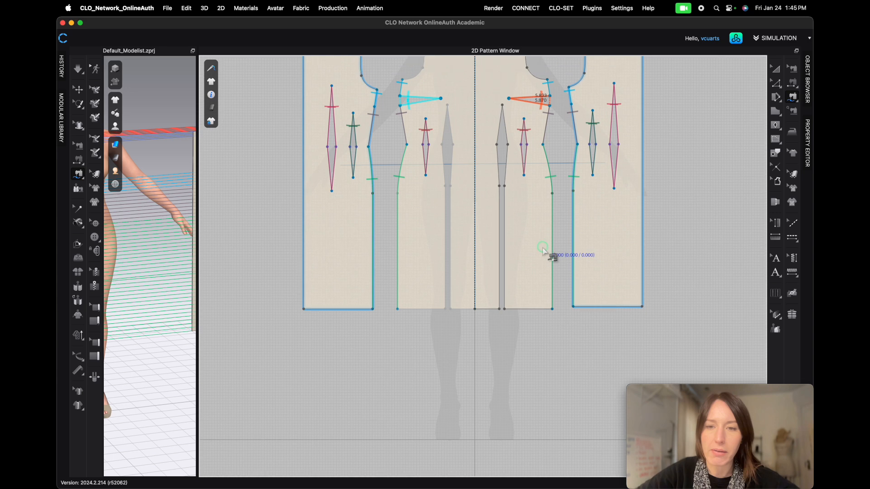
scroll(495, 338, up, 4)
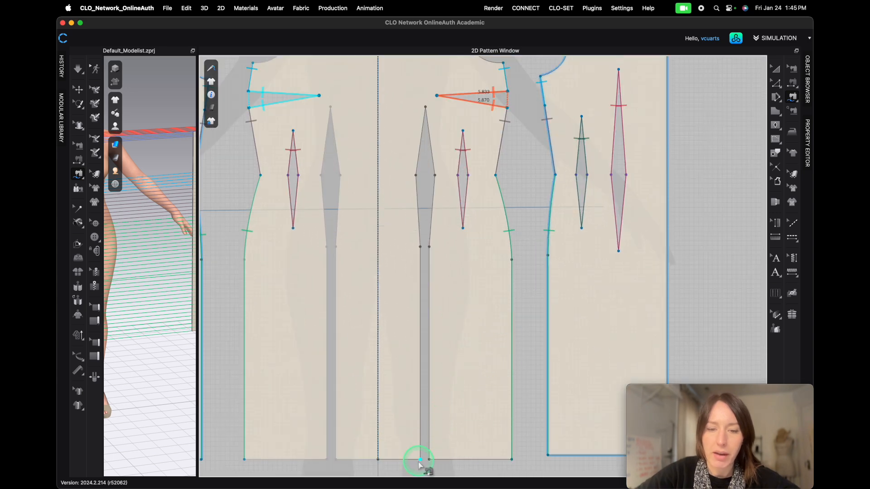
click(419, 461)
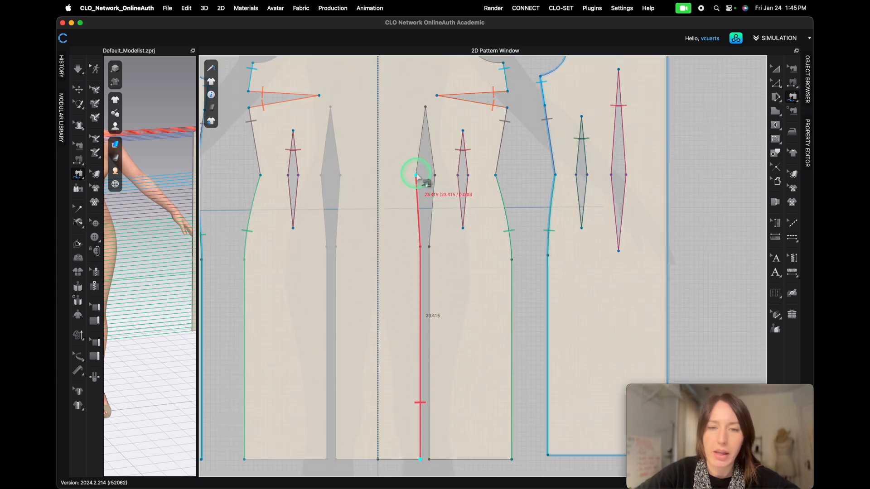
click(425, 108)
click(425, 476)
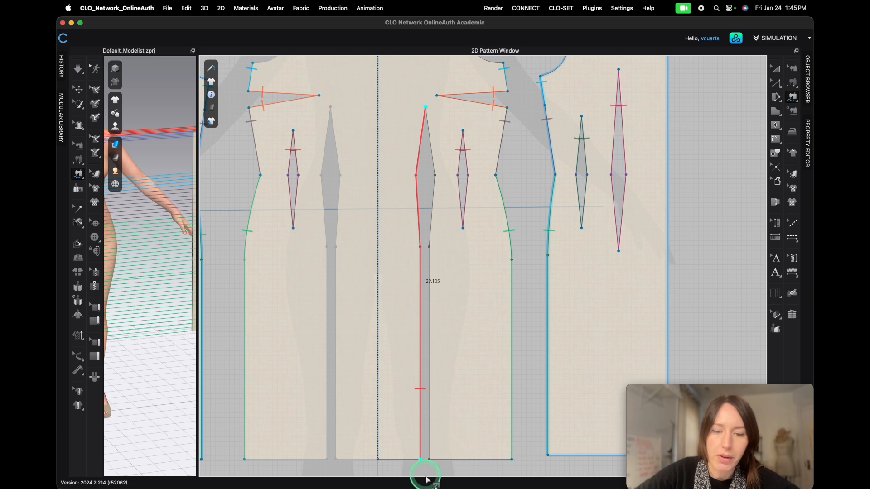
drag(431, 462, 426, 109)
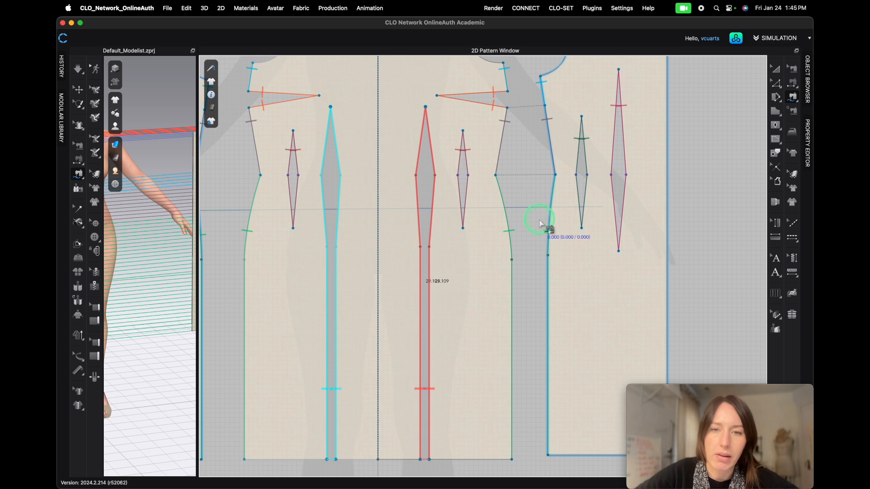
- Sew the two legs of the back shoulder dart together on the back piece
scroll(422, 295, down, 5)
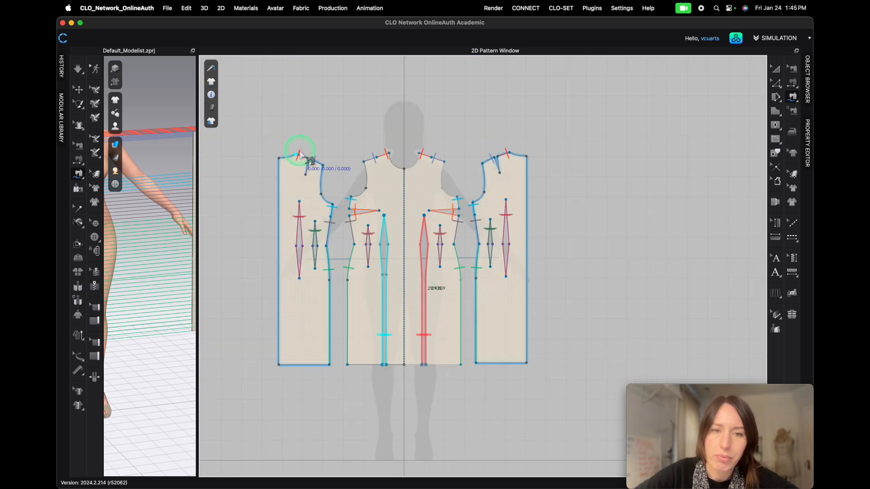
scroll(285, 167, up, 5)
mouse_move(379, 140)
mouse_down()
mouse_move(389, 143)
mouse_move(375, 199)
mouse_up()
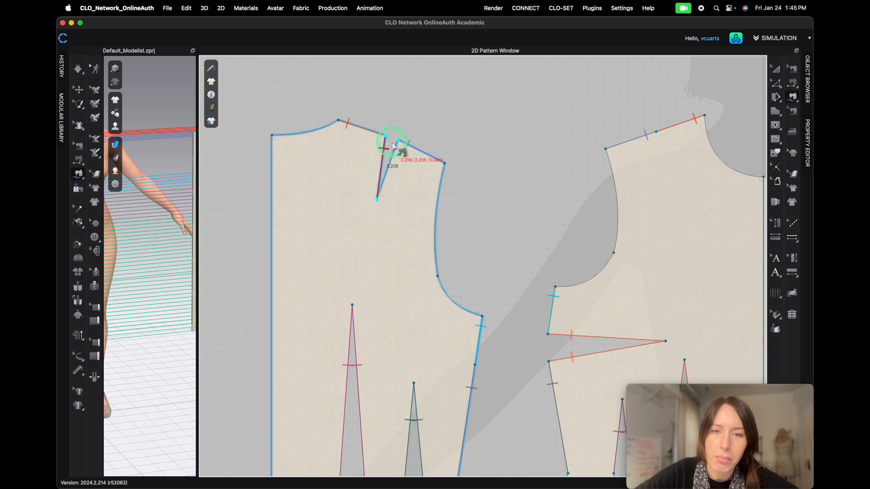
drag(398, 141, 380, 202)
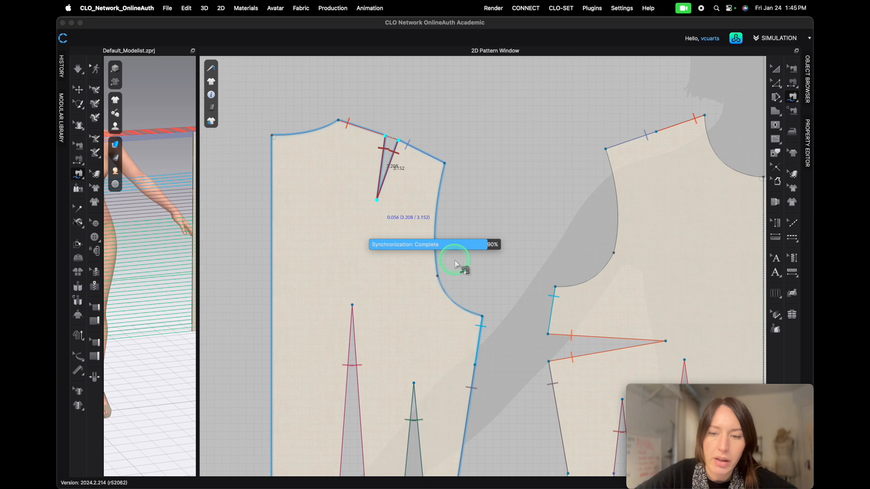
scroll(455, 265, down, 6)
scroll(438, 379, up, 2)
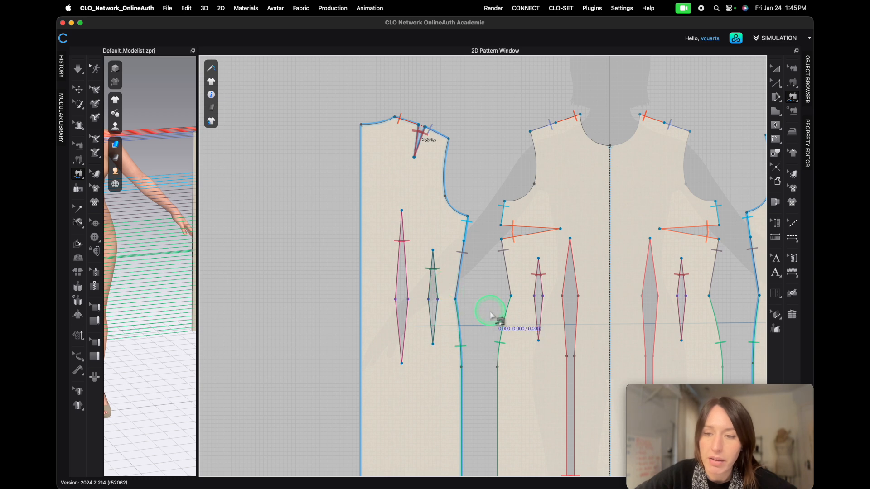
scroll(491, 315, down, 1)
scroll(486, 309, down, 2)
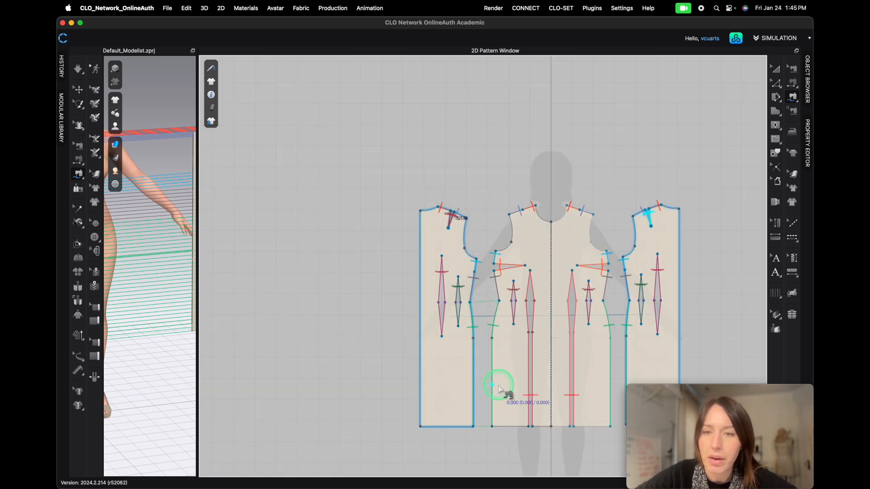
- Sew the outer edge of one back piece to the outer edge of the other back piece from neckline to hem
middle_drag(514, 451, 434, 361)
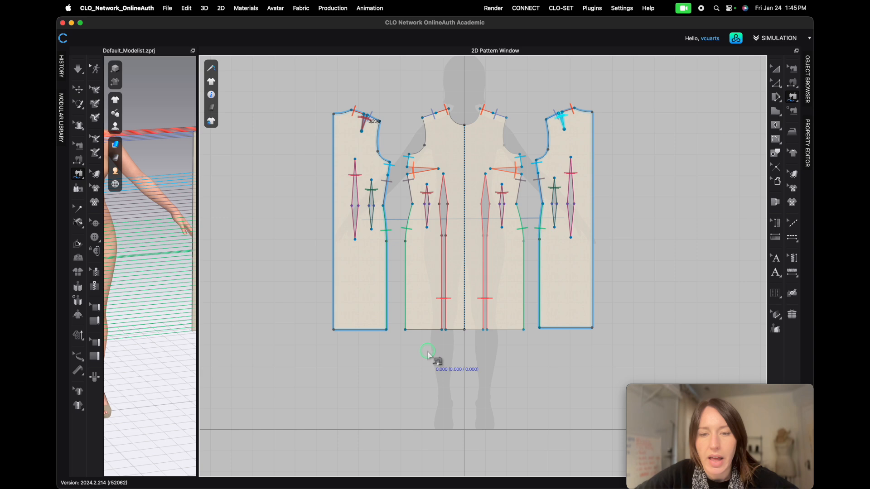
click(333, 114)
click(334, 329)
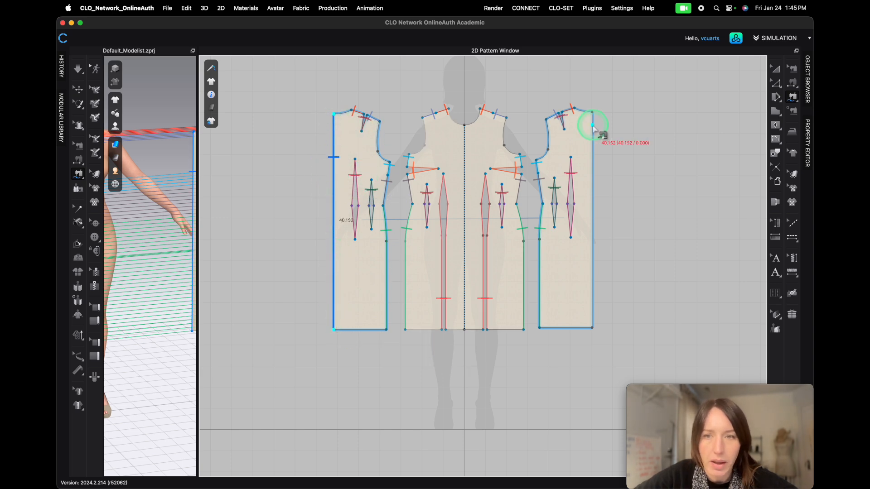
click(592, 113)
click(592, 328)
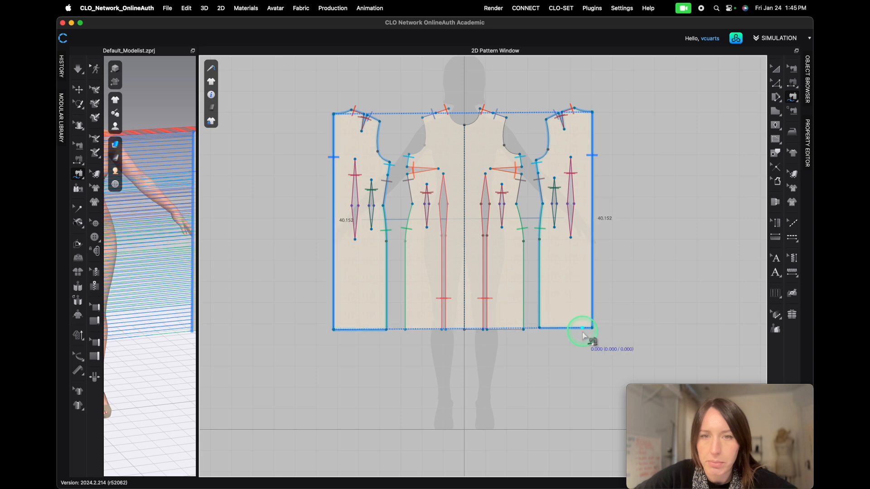
- Enlarge the 3D window and hide the seamlines and sewing threads in the garment display options
scroll(334, 195, down, 8)
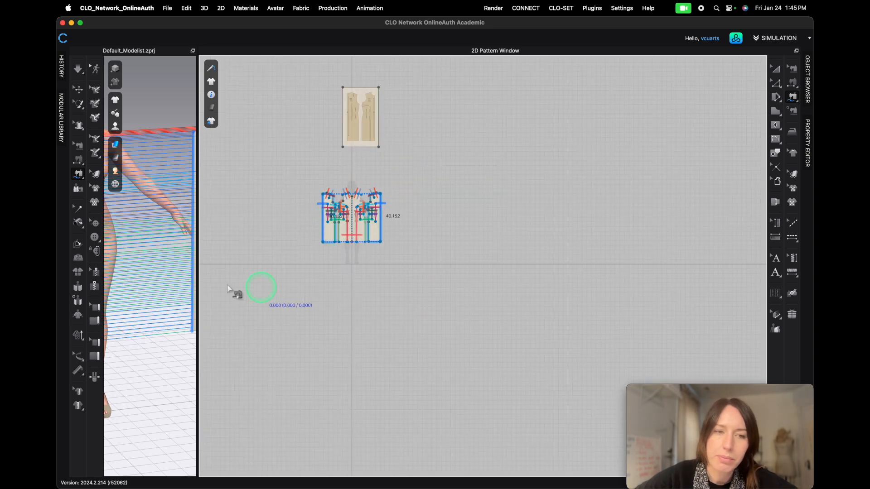
drag(200, 267, 685, 276)
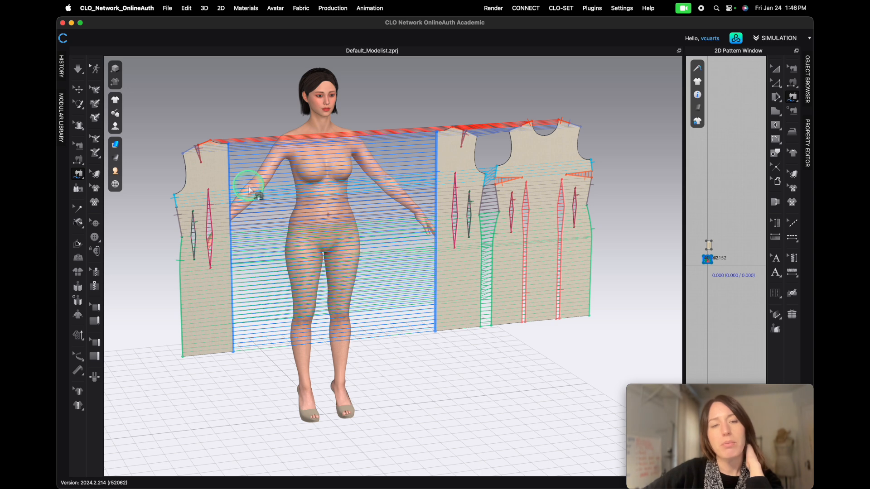
click(115, 99)
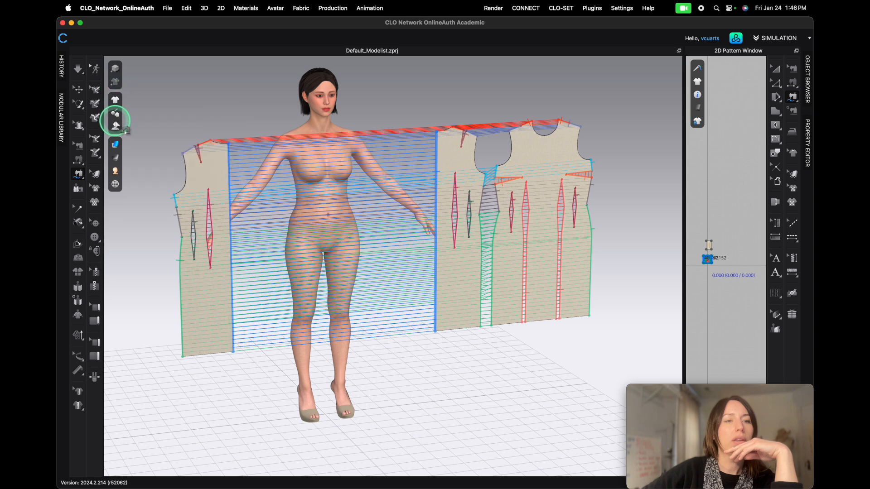
mouse_move(116, 103)
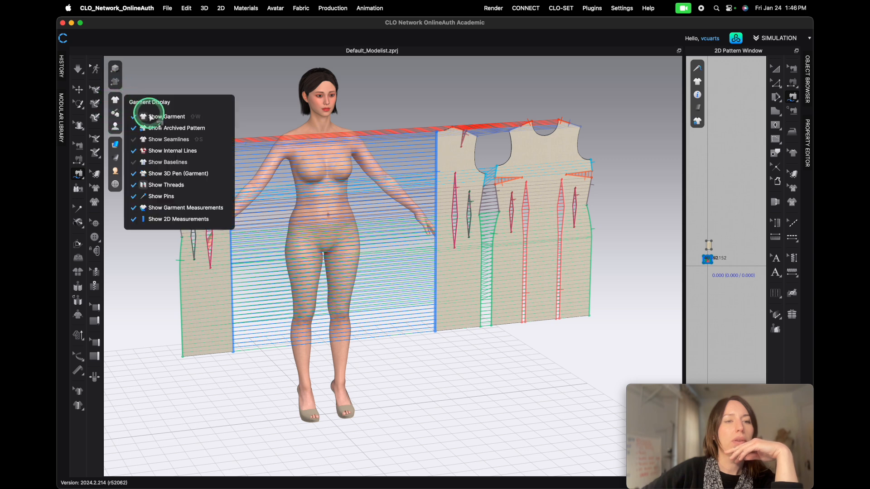
click(166, 142)
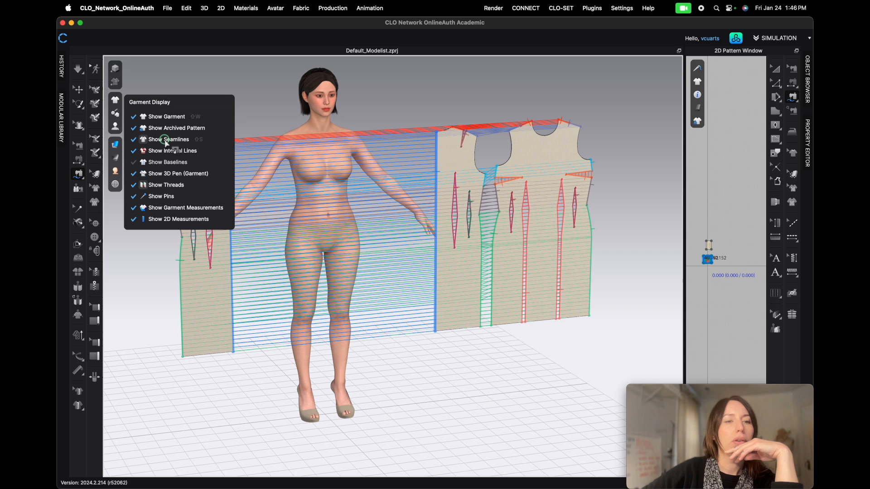
click(183, 187)
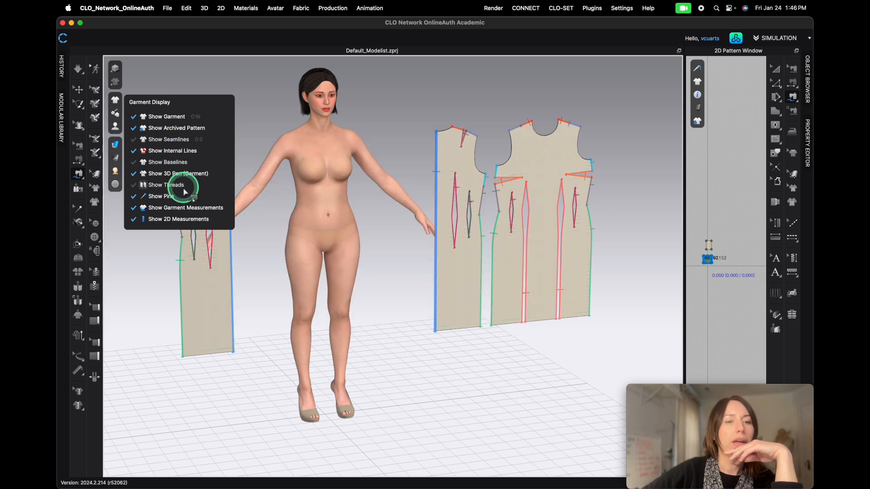
click(306, 299)
click(116, 104)
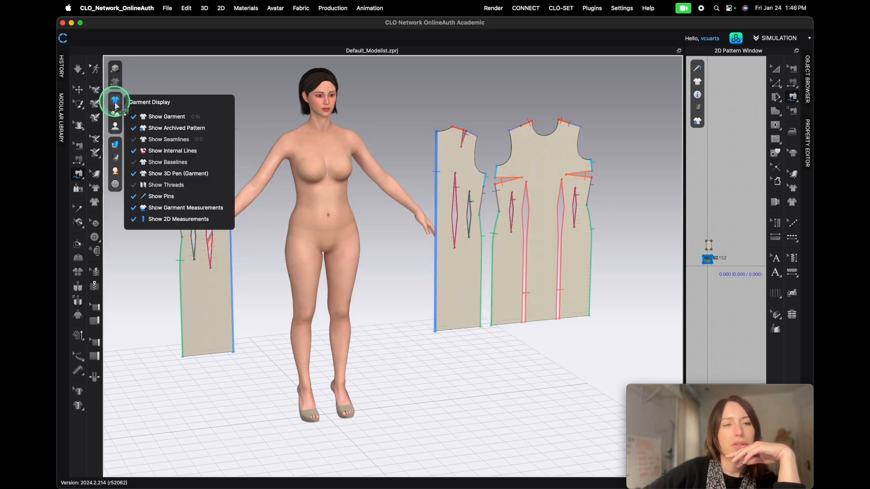
mouse_move(114, 98)
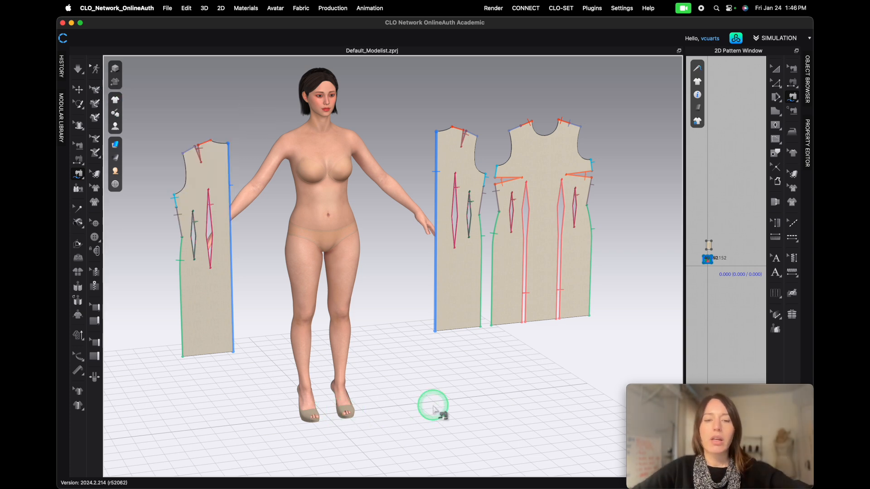
- Show the avatar's arrangement points and place the front pattern piece on the front of the avatar
click(775, 68)
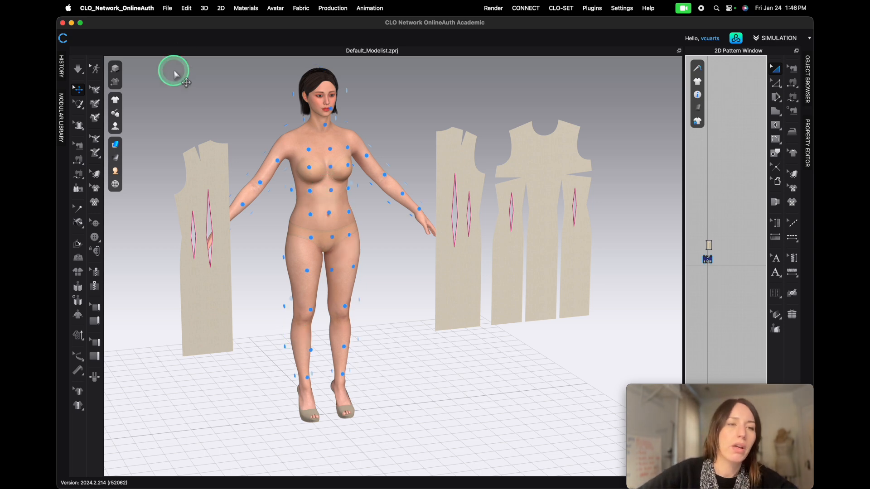
mouse_move(116, 127)
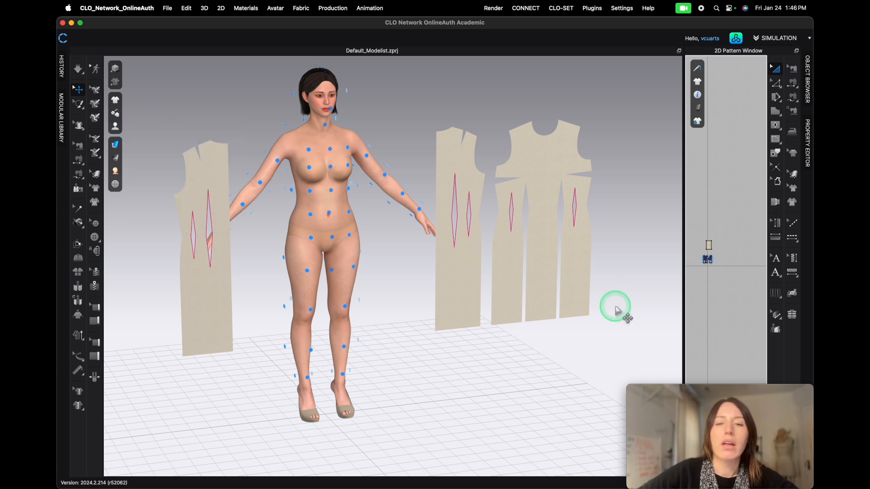
scroll(450, 336, down, 3)
scroll(444, 313, down, 2)
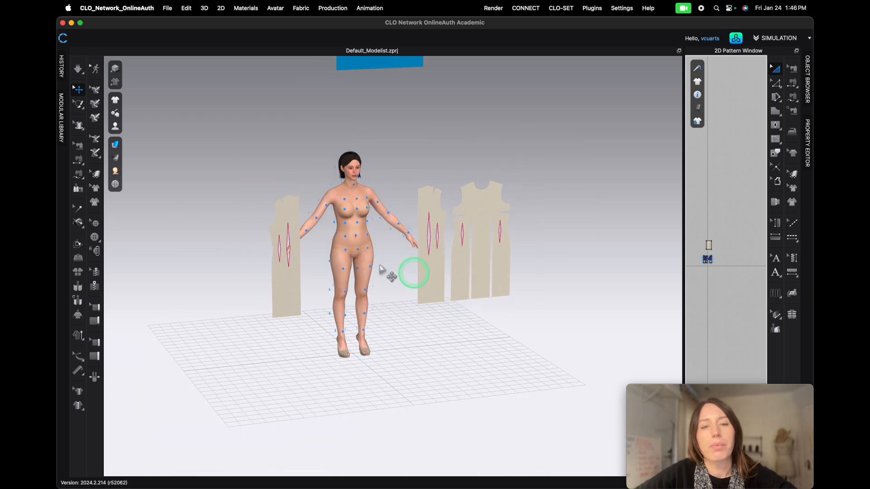
drag(284, 294, 552, 293)
click(485, 244)
right_drag(419, 306, 407, 322)
click(377, 251)
mouse_move(354, 238)
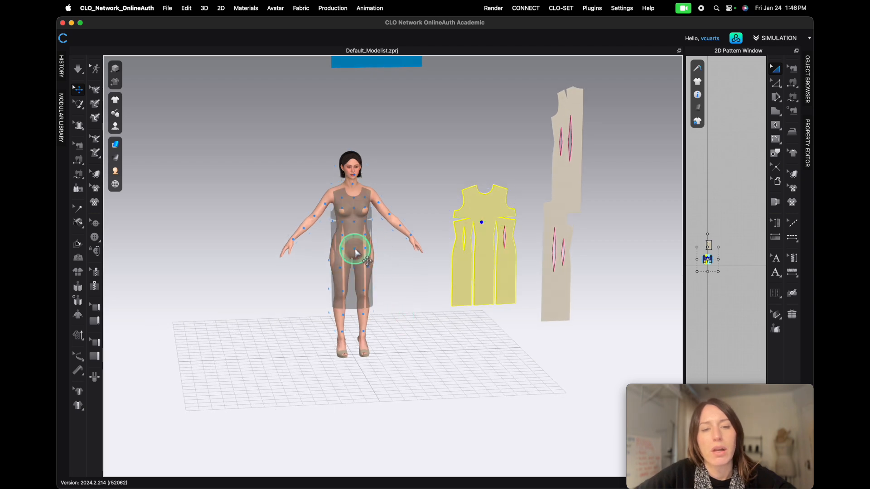
click(356, 249)
- Select the back pattern pieces and place them on an arrangement point on the avatar's back
right_drag(521, 355, 572, 201)
click(552, 210)
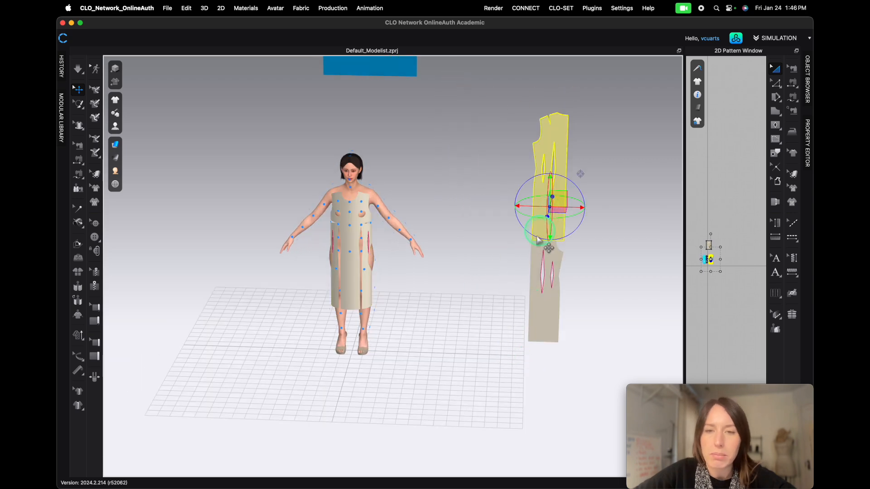
right_drag(457, 258, 376, 259)
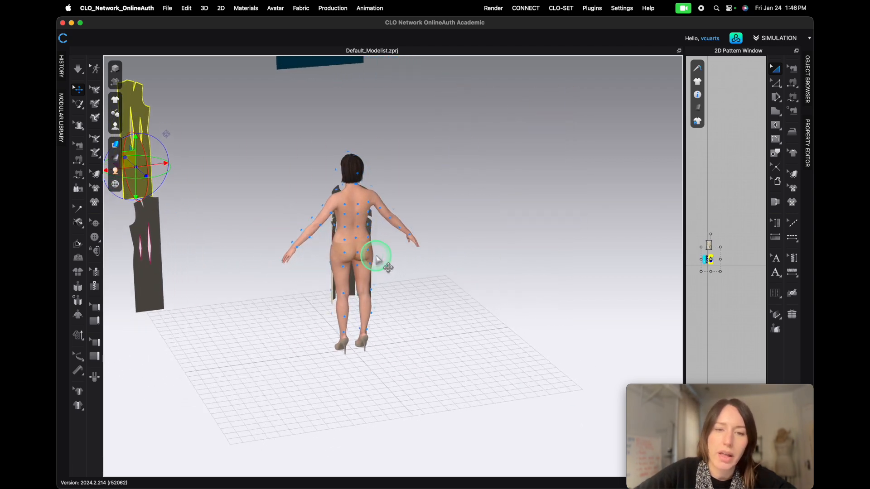
click(347, 256)
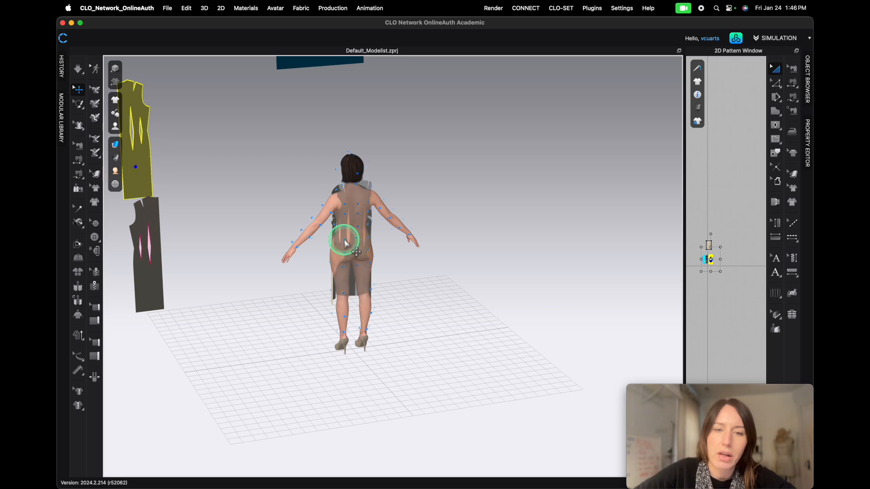
click(347, 257)
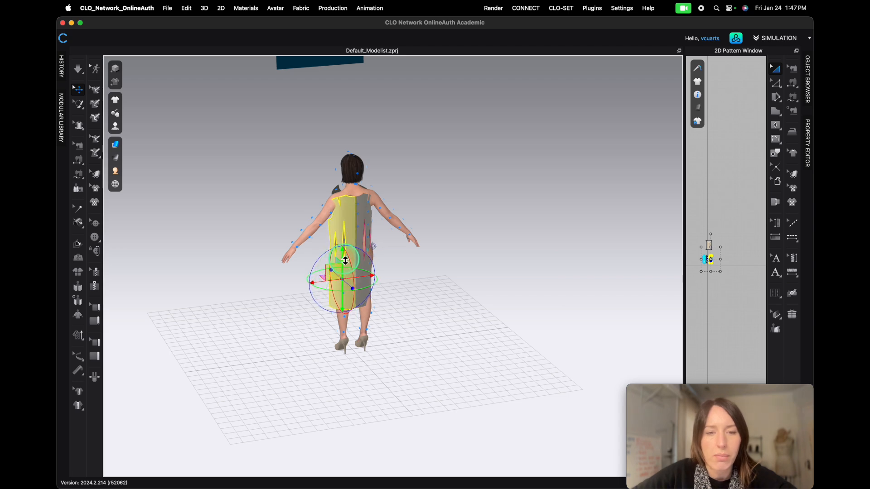
- Adjust the back pattern pieces' position around the avatar's back using the gizmo
right_drag(345, 256, 377, 288)
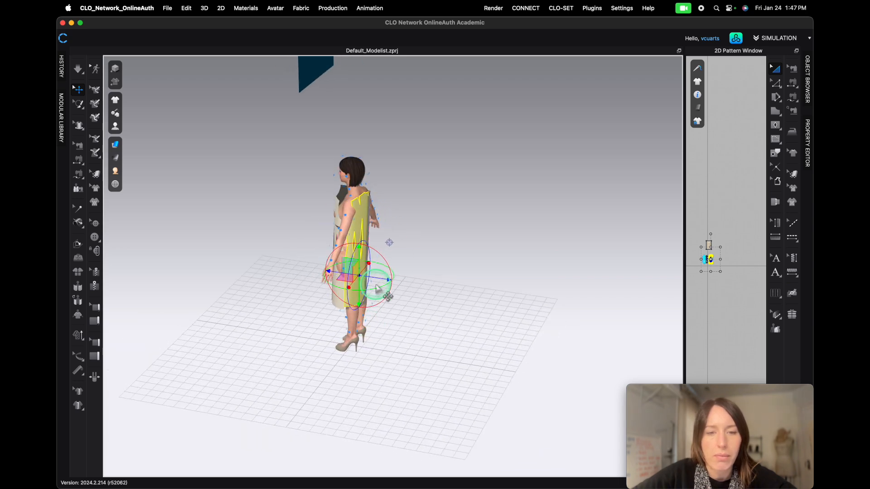
right_drag(436, 312, 367, 312)
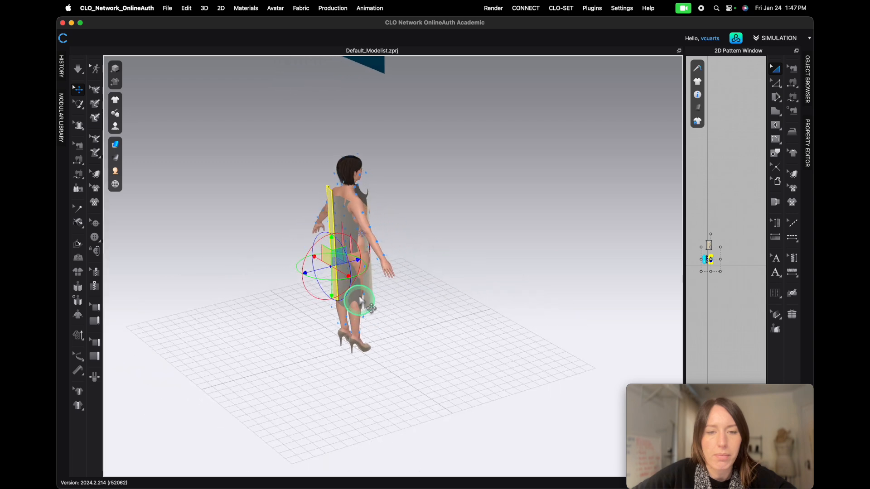
right_drag(388, 283, 347, 270)
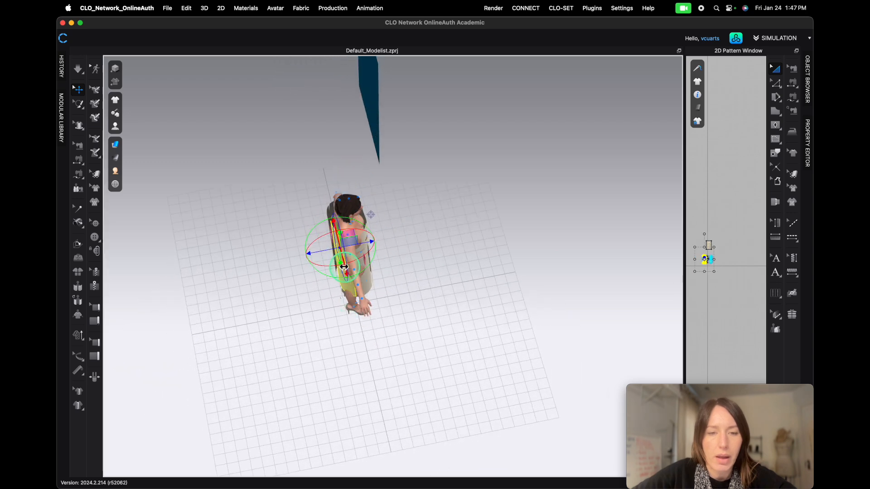
right_drag(318, 308, 361, 294)
click(362, 294)
drag(382, 232, 382, 234)
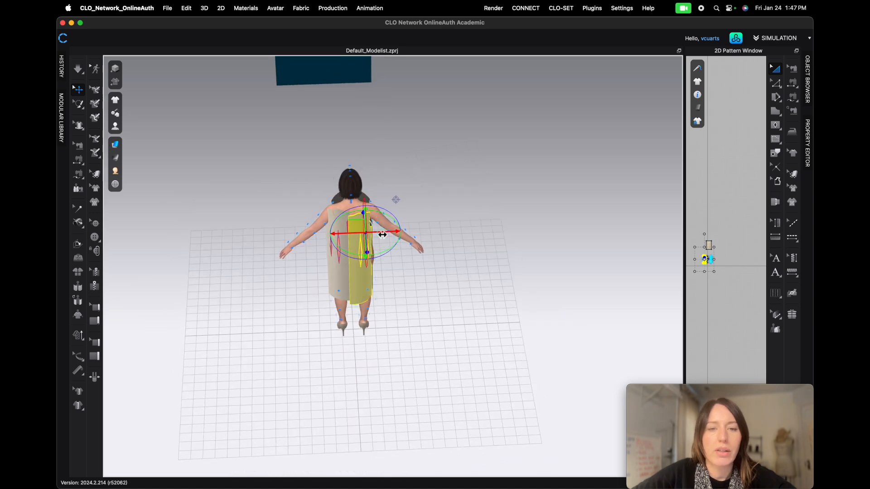
right_drag(397, 298, 362, 281)
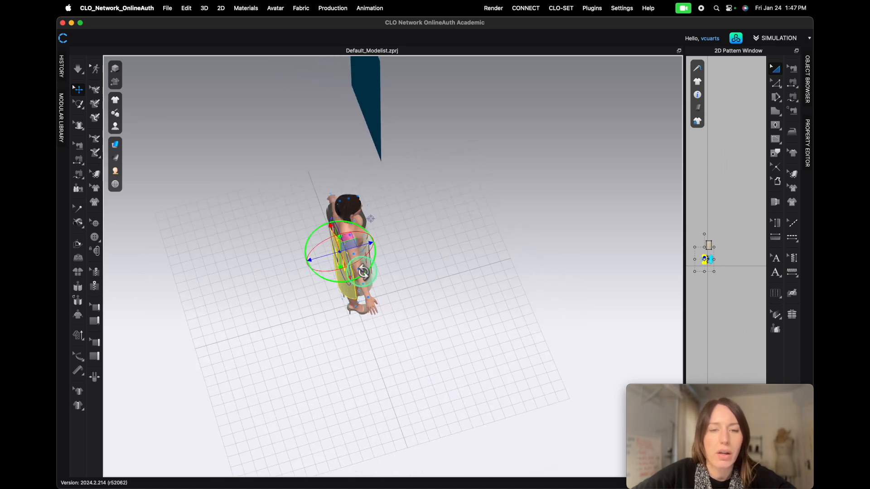
right_drag(319, 334, 388, 310)
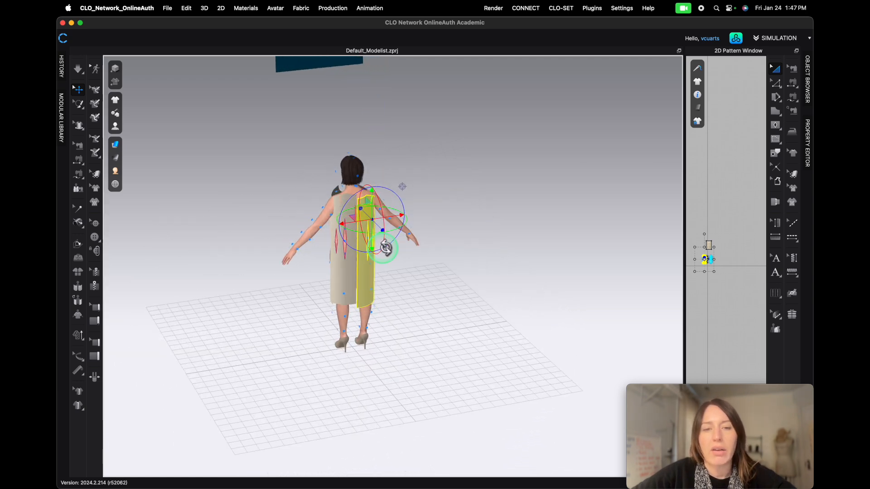
drag(373, 195, 373, 193)
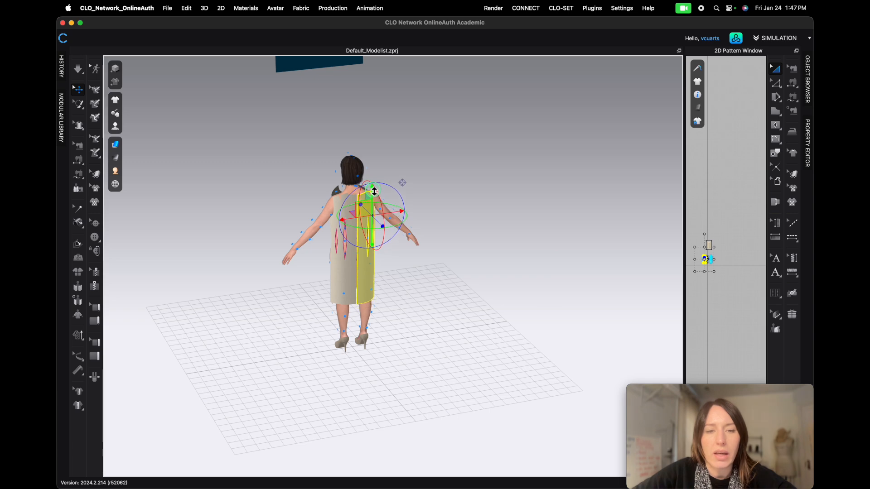
right_drag(374, 191, 342, 266)
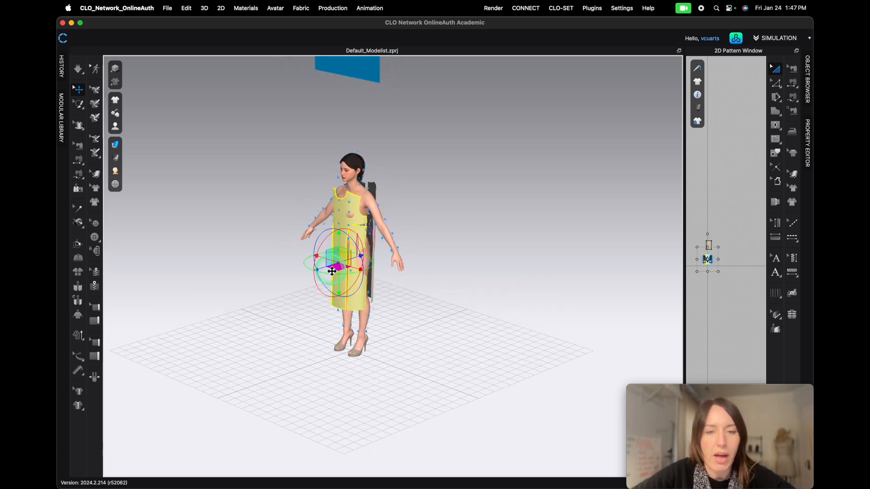
drag(324, 271, 322, 272)
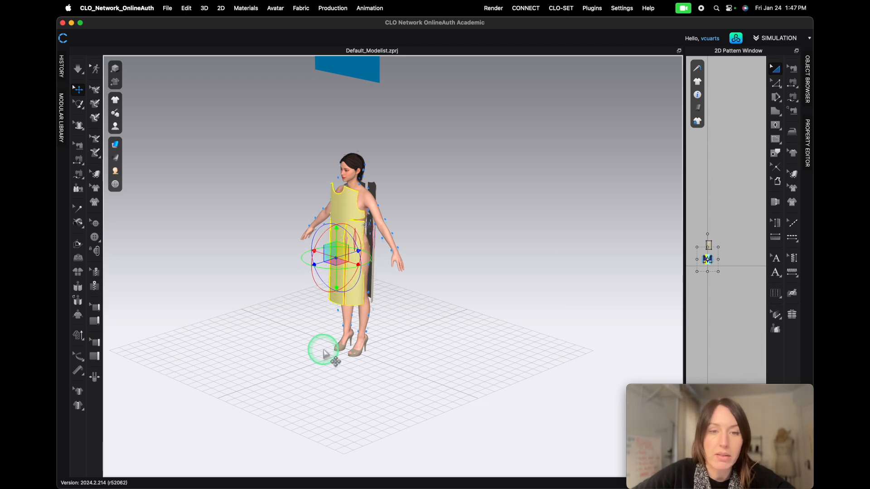
right_drag(320, 350, 353, 352)
- Open the Property Editor and set the front piece's arrangement Offset to 54
click(807, 155)
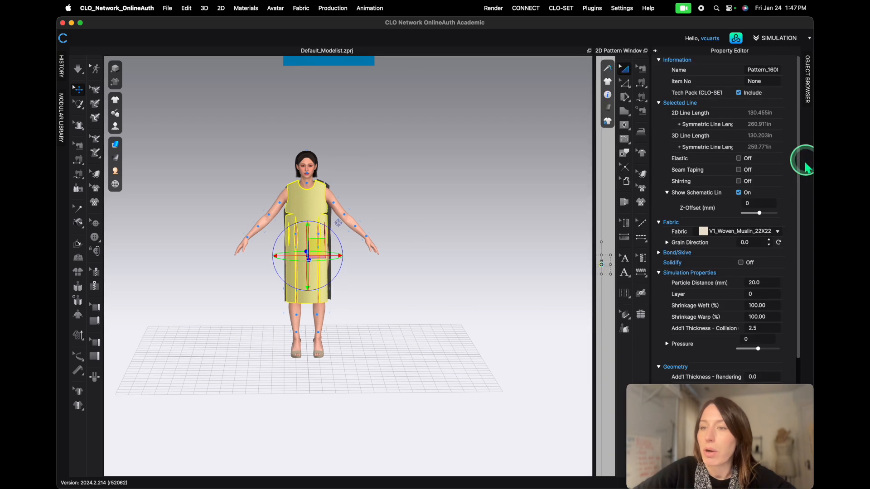
scroll(690, 312, down, 5)
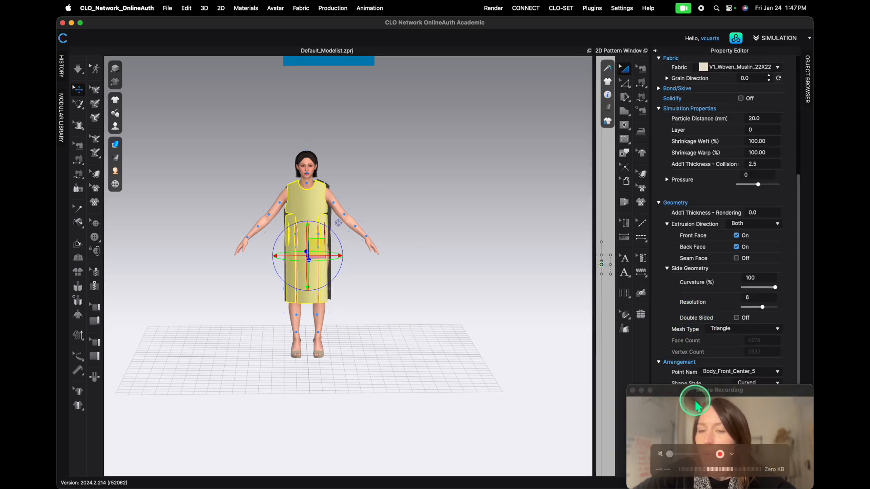
drag(685, 394, 479, 387)
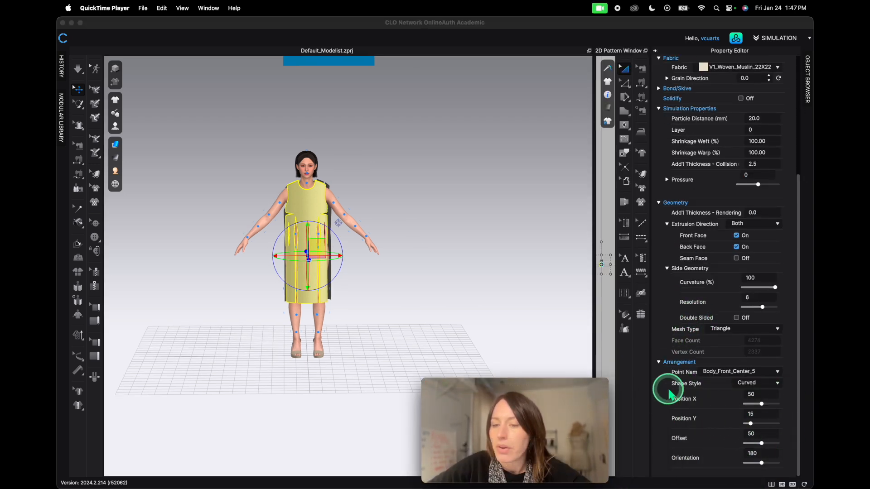
click(760, 443)
mouse_move(761, 442)
mouse_down()
mouse_move(787, 450)
mouse_move(762, 446)
mouse_up()
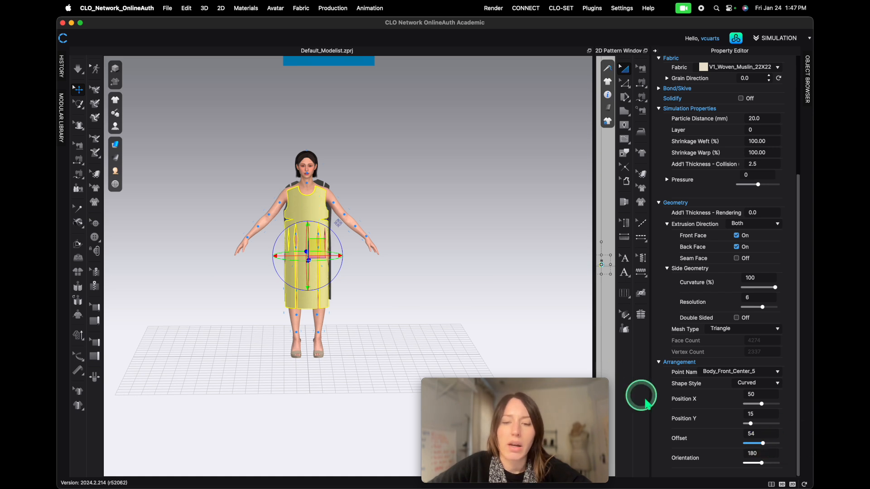
drag(484, 392, 690, 399)
scroll(290, 325, up, 5)
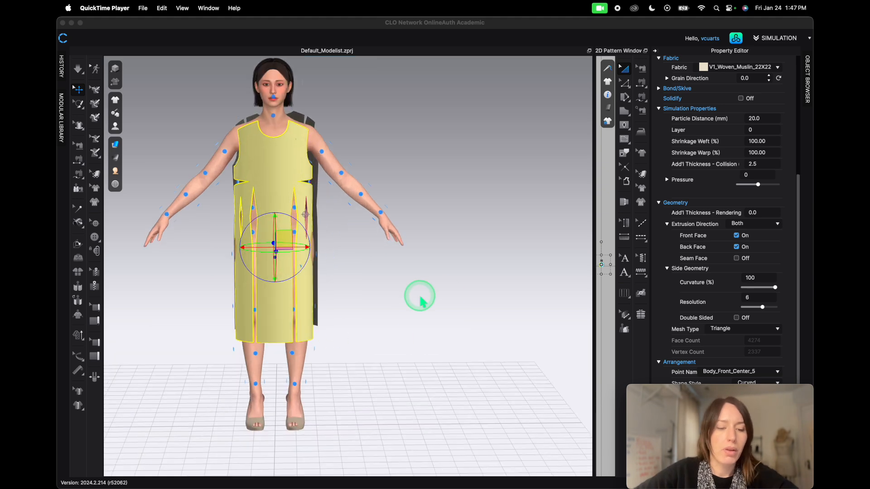
- Nudge the front pattern piece slightly upward with the gizmo
middle_drag(422, 297, 478, 360)
mouse_move(260, 347)
right_down()
mouse_move(318, 345)
mouse_move(294, 364)
mouse_move(261, 346)
right_up()
right_drag(331, 365, 364, 301)
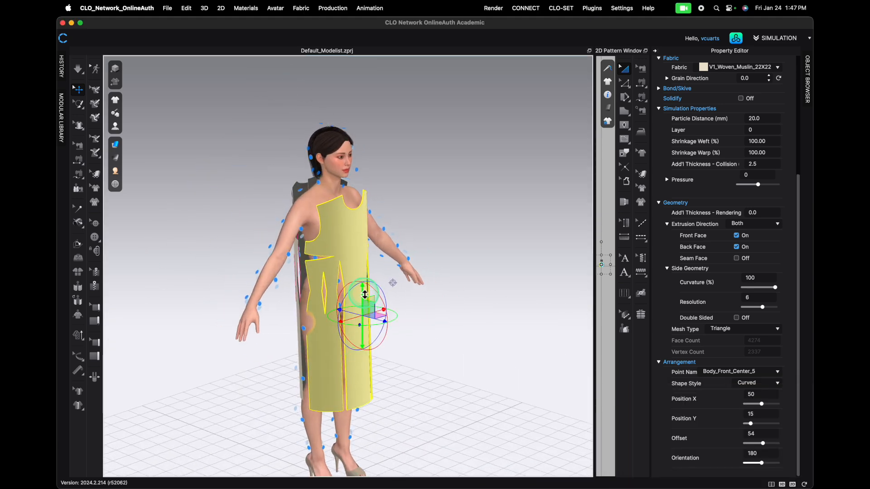
drag(364, 294, 363, 284)
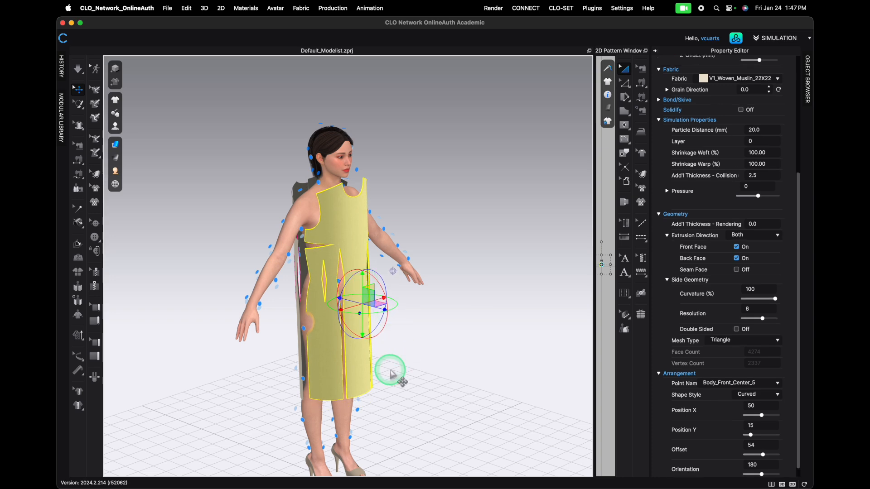
right_drag(391, 370, 403, 361)
drag(392, 317, 394, 317)
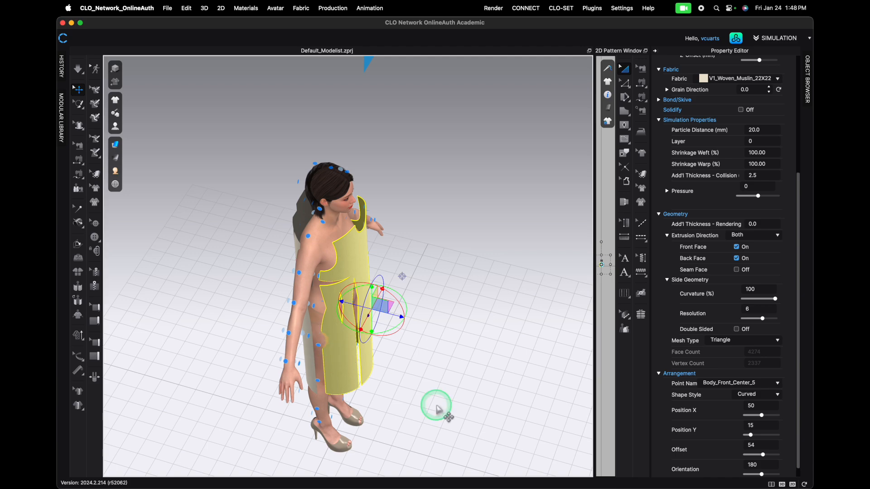
- Check the back pieces' arrangement and run the simulation to drape the muslin pieces onto the avatar
right_drag(453, 385, 307, 183)
click(333, 207)
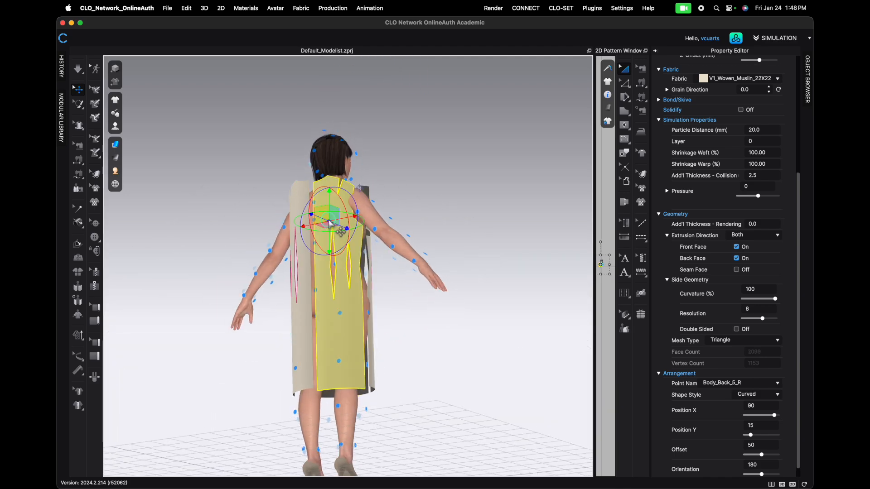
click(328, 198)
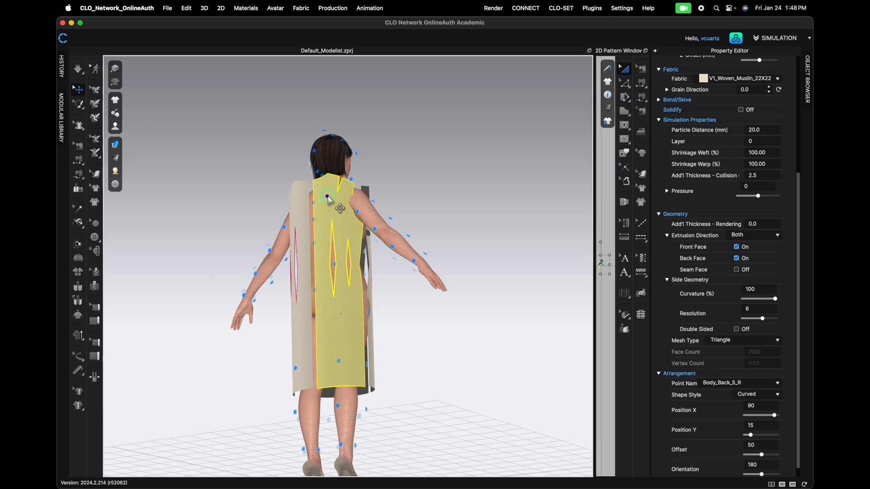
right_drag(327, 198, 408, 359)
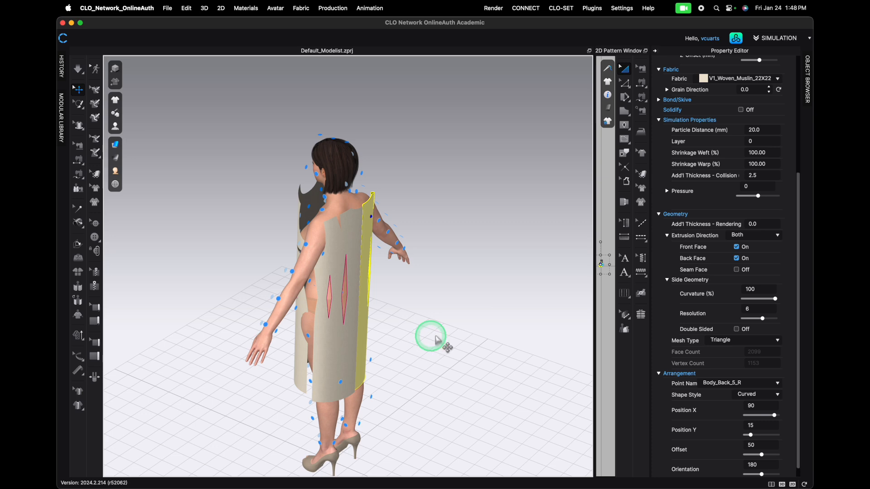
right_drag(271, 270, 347, 267)
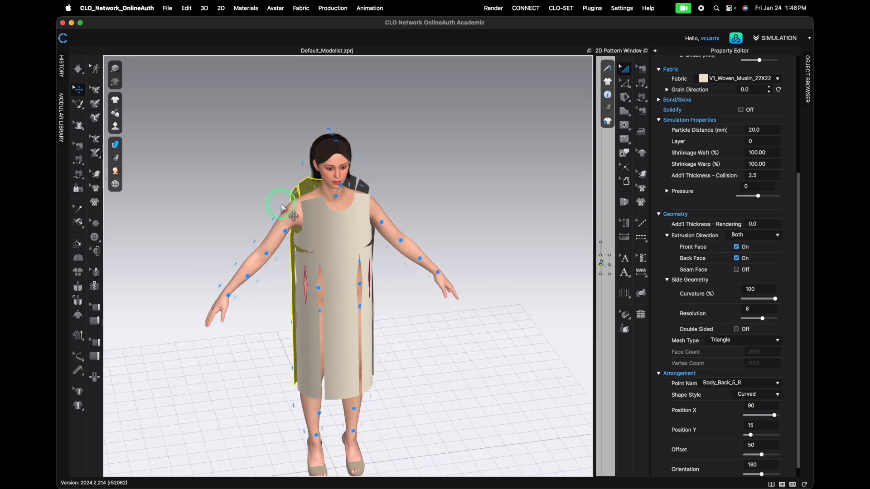
scroll(466, 330, down, 5)
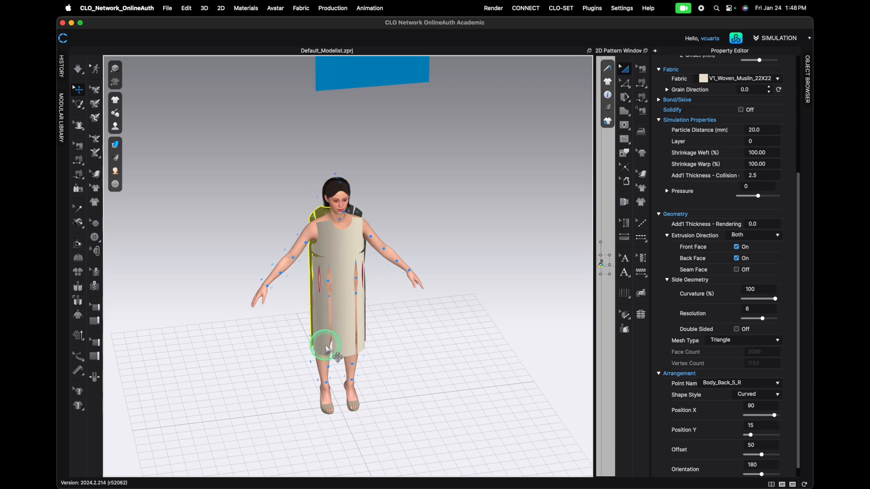
drag(337, 334, 347, 313)
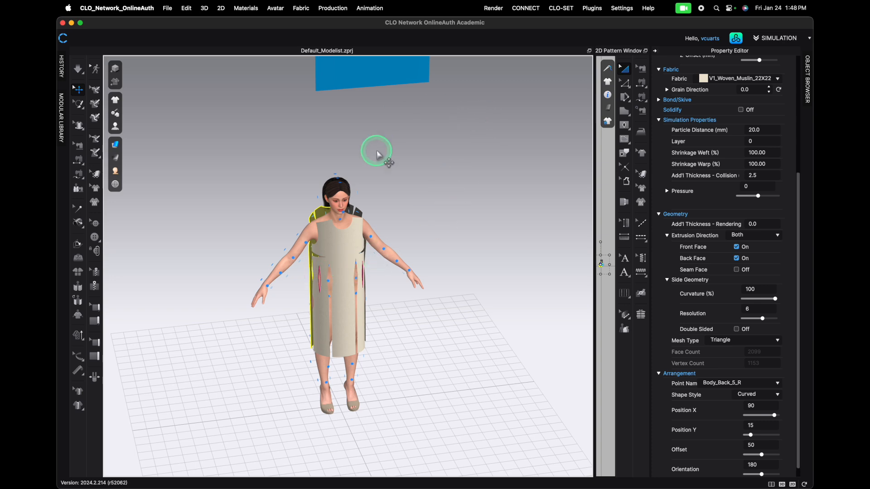
right_drag(384, 314, 376, 296)
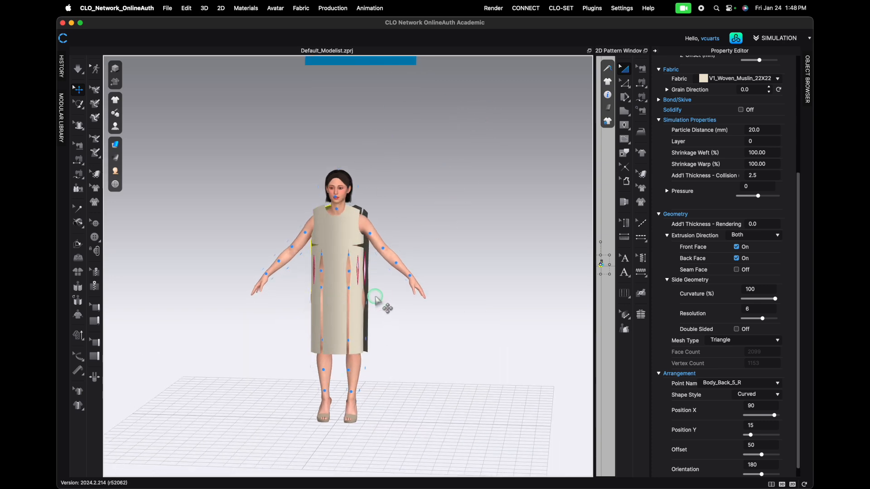
key(space)
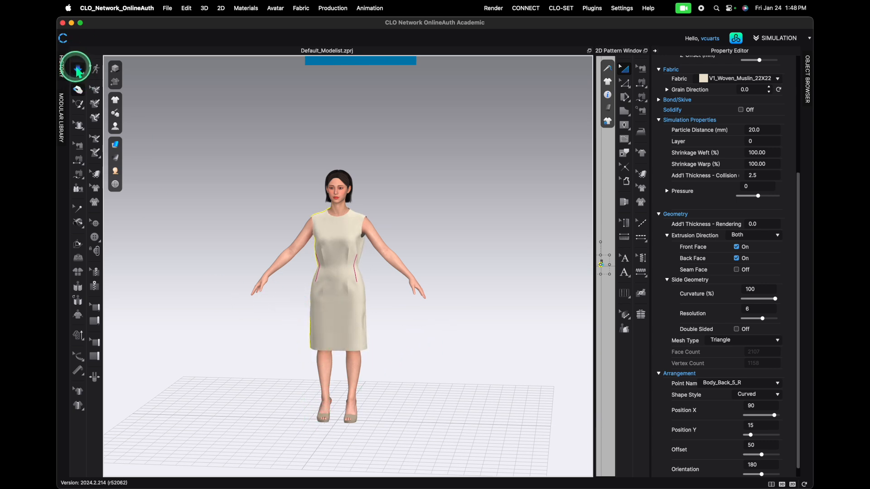
- Inspect the draped muslin dress on the avatar from several angles
right_drag(219, 351, 462, 363)
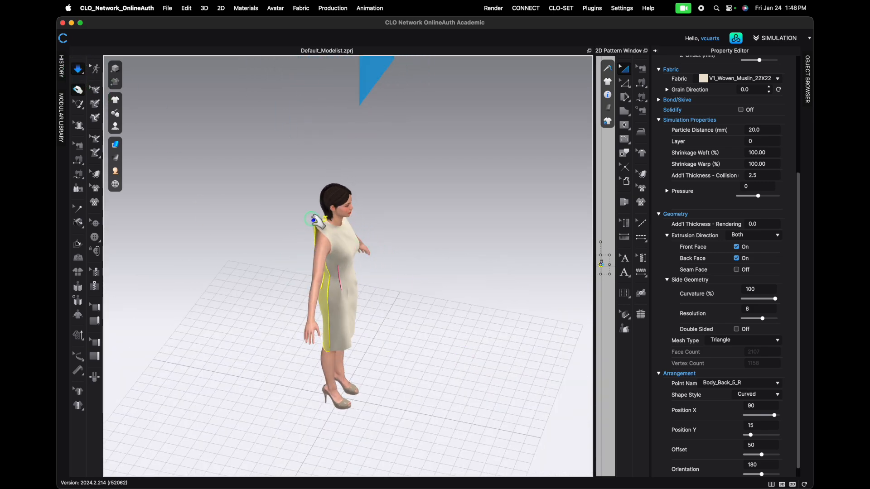
click(340, 343)
right_drag(402, 333, 367, 274)
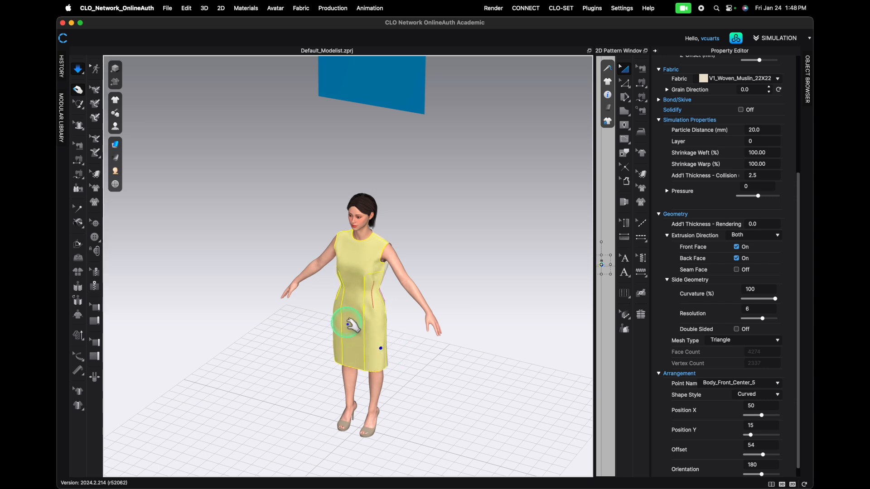
right_drag(422, 328, 318, 339)
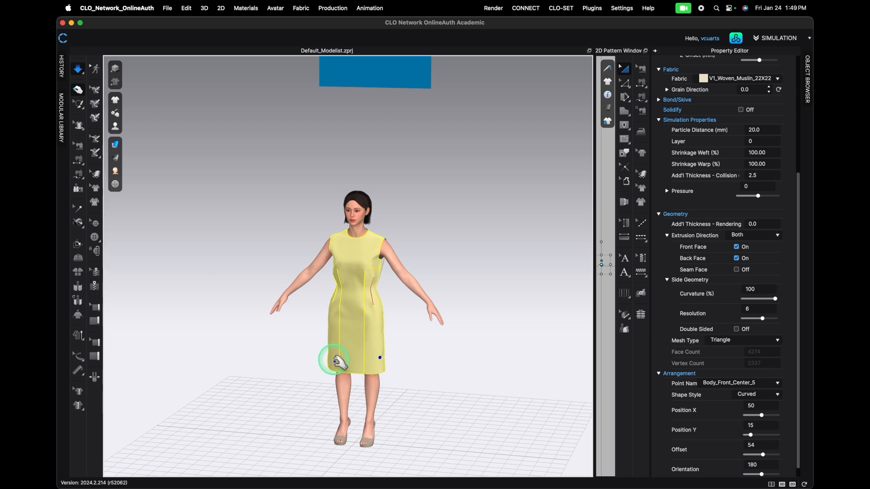
right_drag(350, 278, 366, 317)
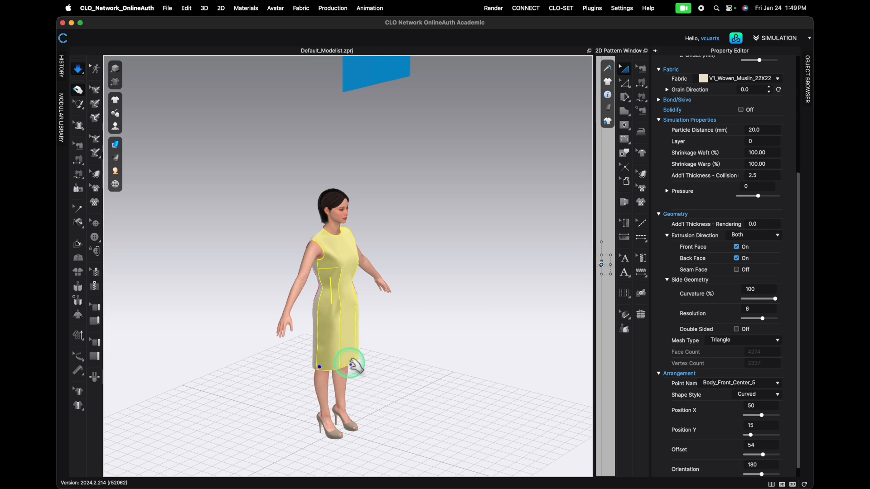
right_drag(378, 326, 359, 362)
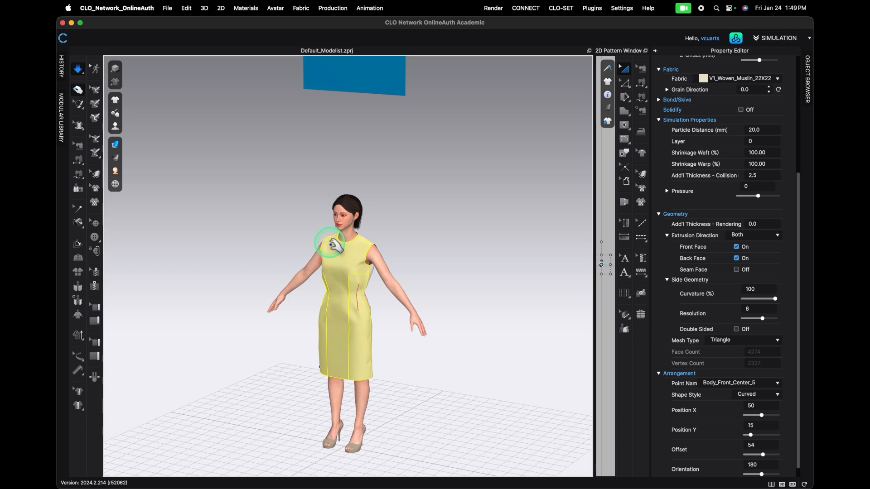
right_drag(290, 326, 413, 330)
right_drag(253, 343, 357, 351)
middle_drag(381, 363, 372, 314)
scroll(355, 305, up, 5)
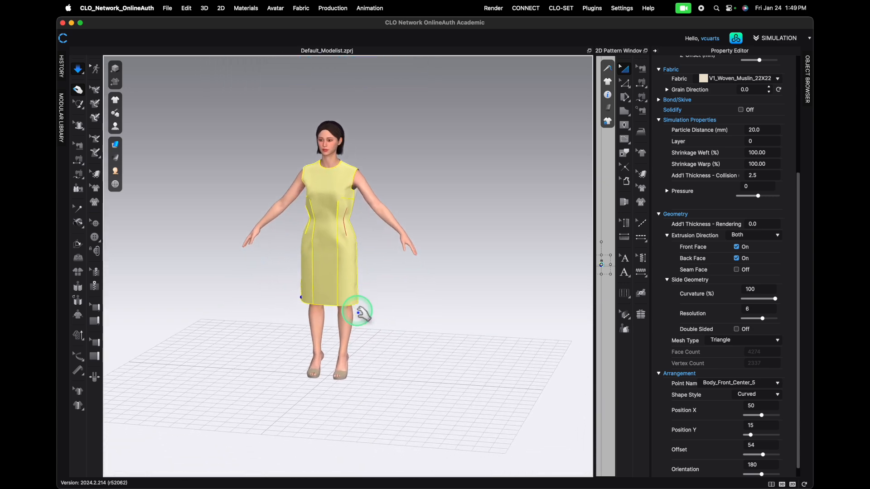
click(402, 330)
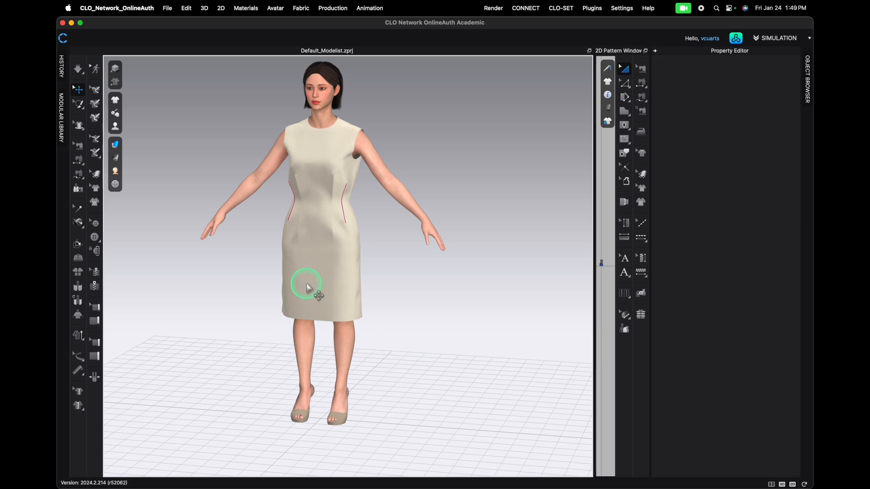
scroll(312, 289, down, 2)
scroll(313, 289, down, 2)
right_drag(272, 311, 341, 312)
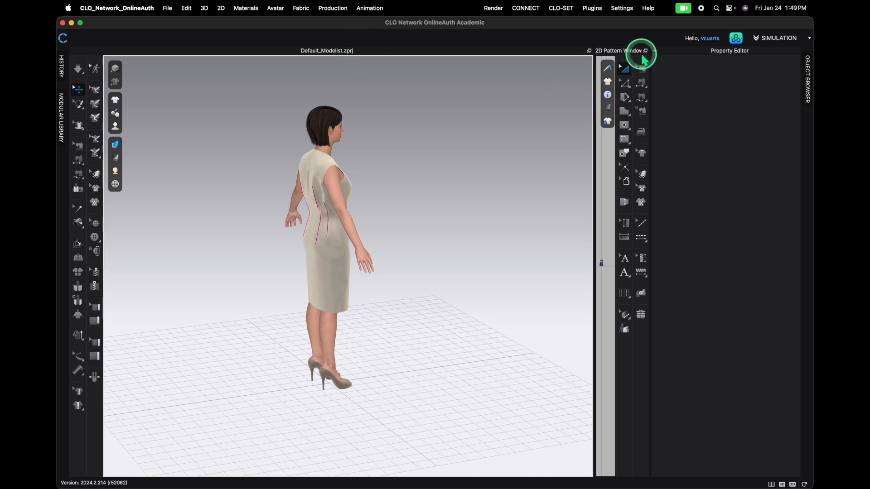
- Restore the 2D Pattern Window and widen it beside the 3D window
click(656, 51)
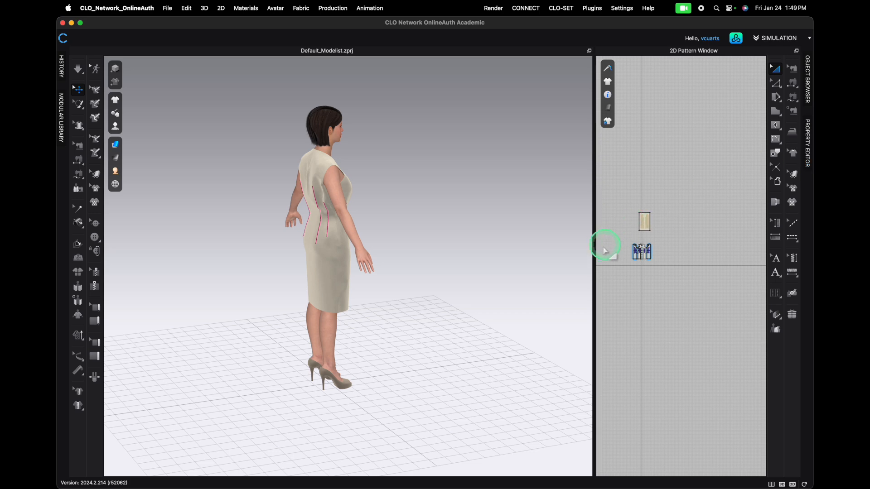
drag(594, 242, 510, 244)
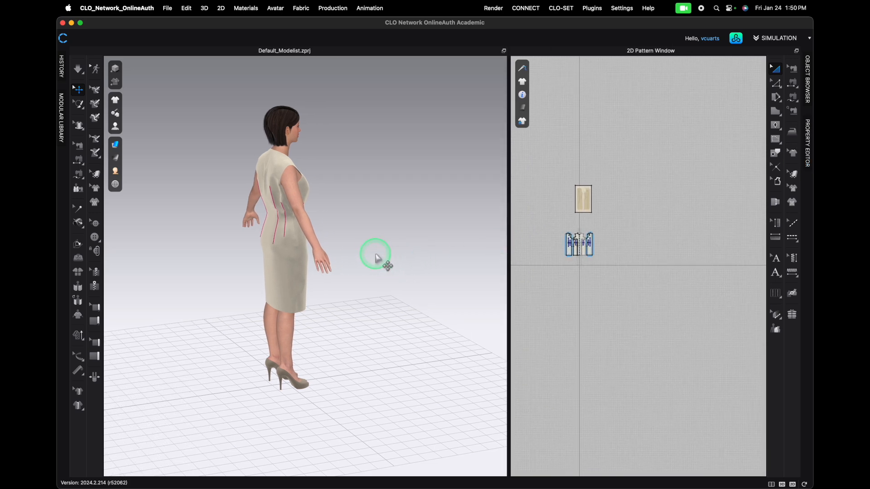
- Turn the avatar to a front view and widen the 2D Pattern Window further across the screen
click(381, 287)
right_drag(381, 288, 321, 286)
click(509, 258)
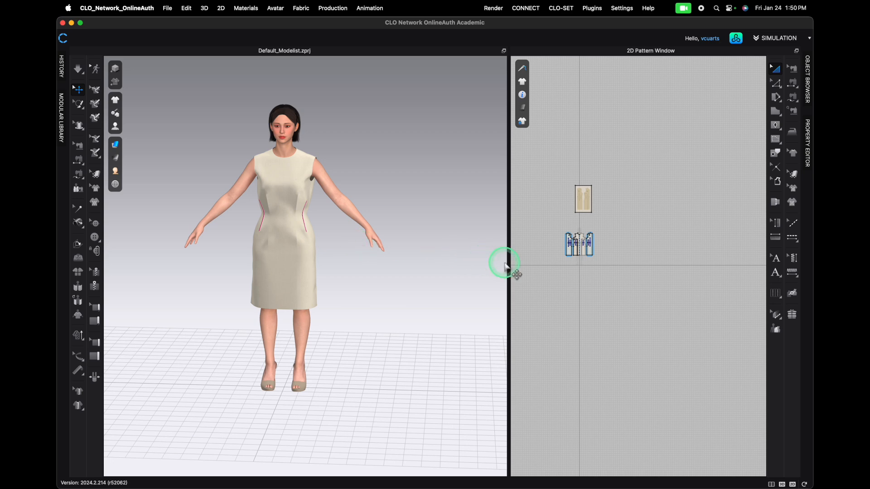
drag(509, 264, 344, 281)
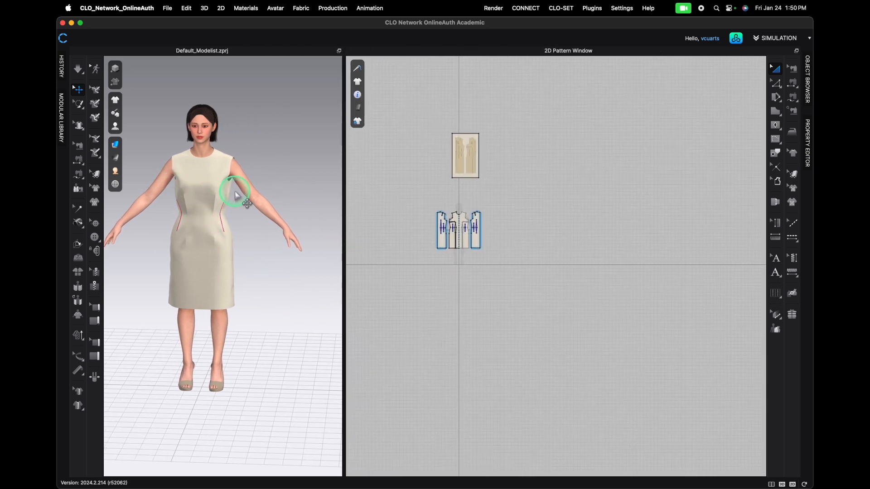
- Compare the lengths of the front and back side seam and armhole segments in Edit Pattern mode
scroll(456, 231, up, 5)
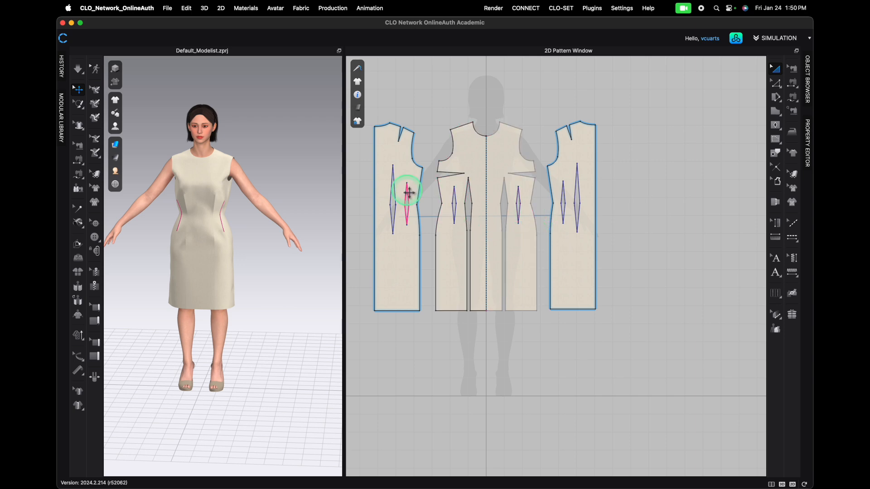
scroll(436, 349, up, 4)
middle_drag(426, 329, 511, 450)
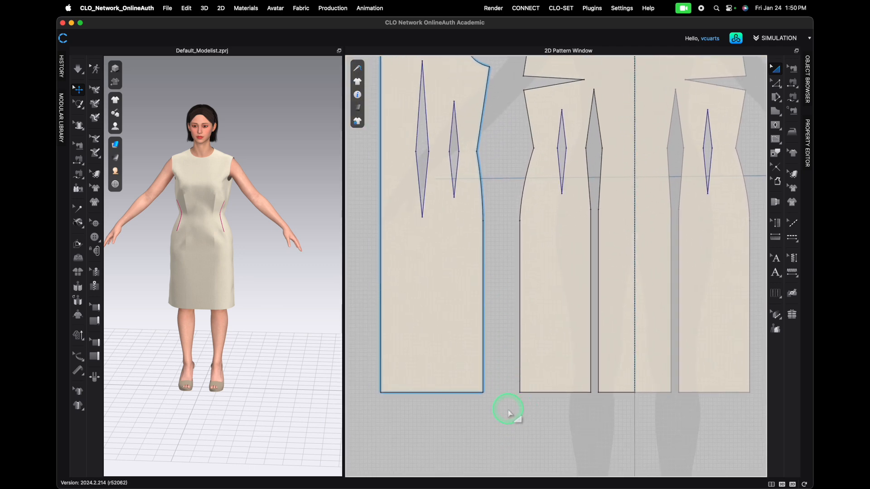
key(z)
click(488, 305)
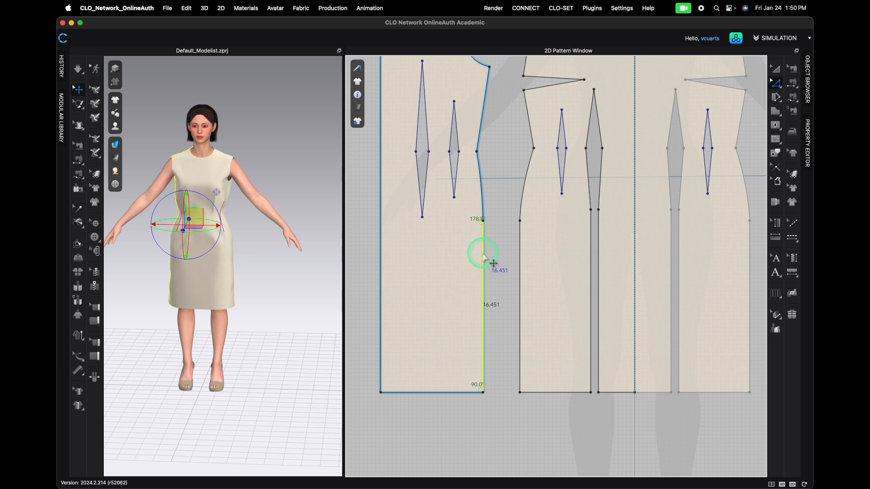
click(520, 277)
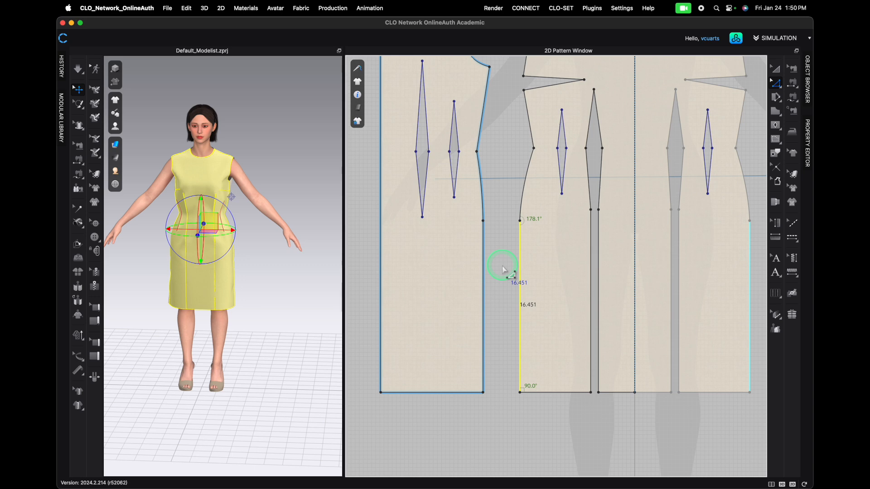
click(481, 192)
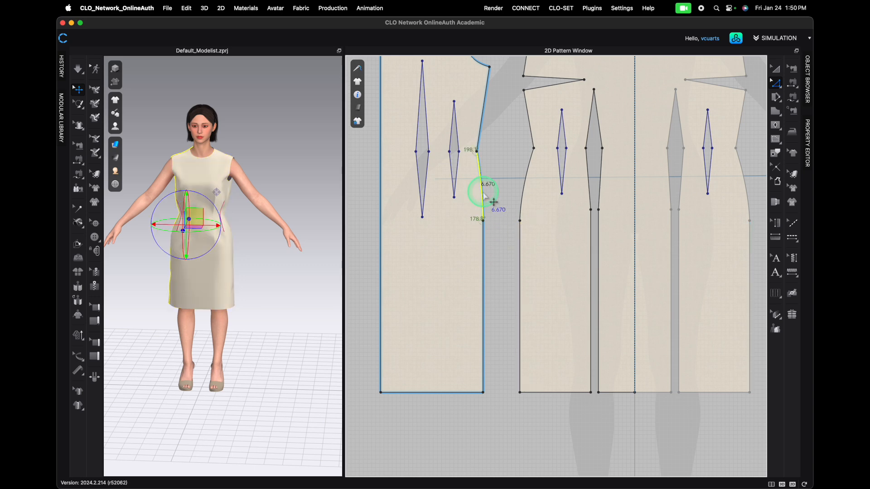
click(524, 187)
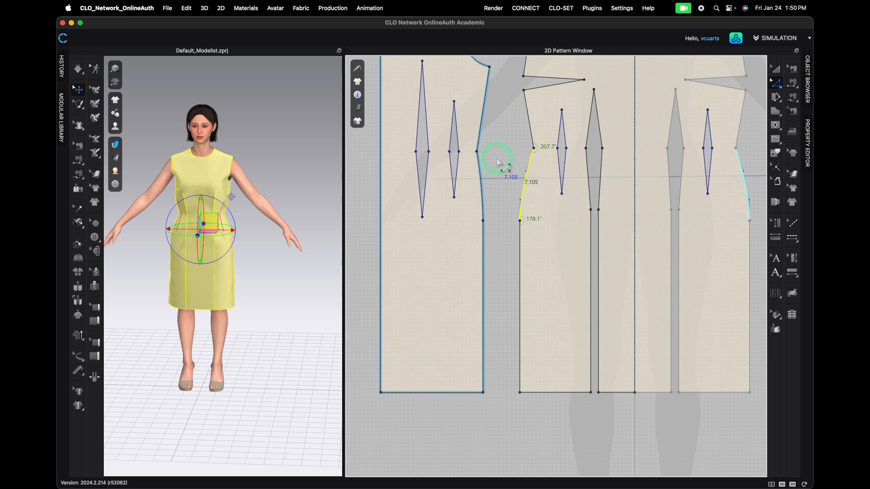
scroll(502, 146, up, 2)
scroll(545, 218, down, 5)
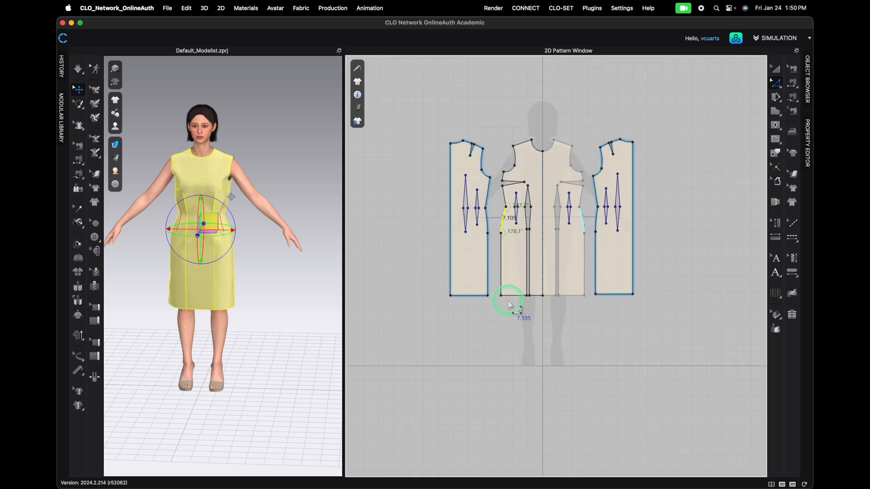
scroll(499, 168, up, 5)
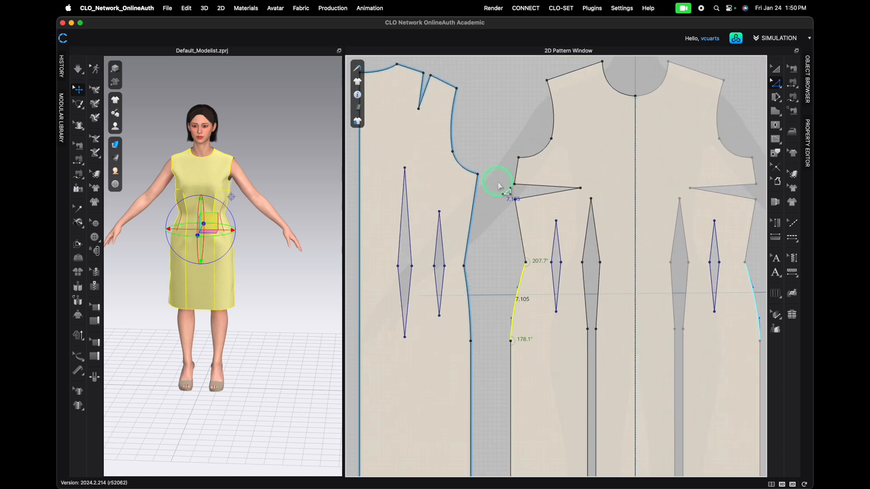
click(472, 231)
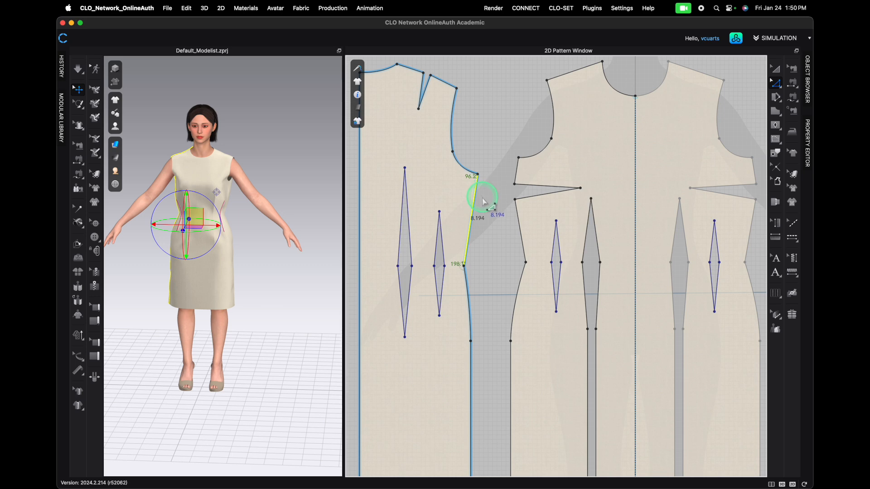
click(485, 203)
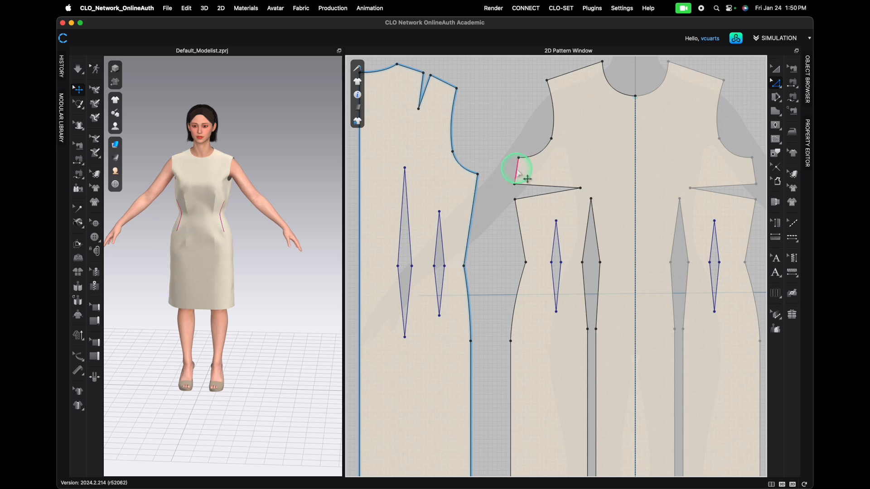
click(518, 169)
shift+click(521, 224)
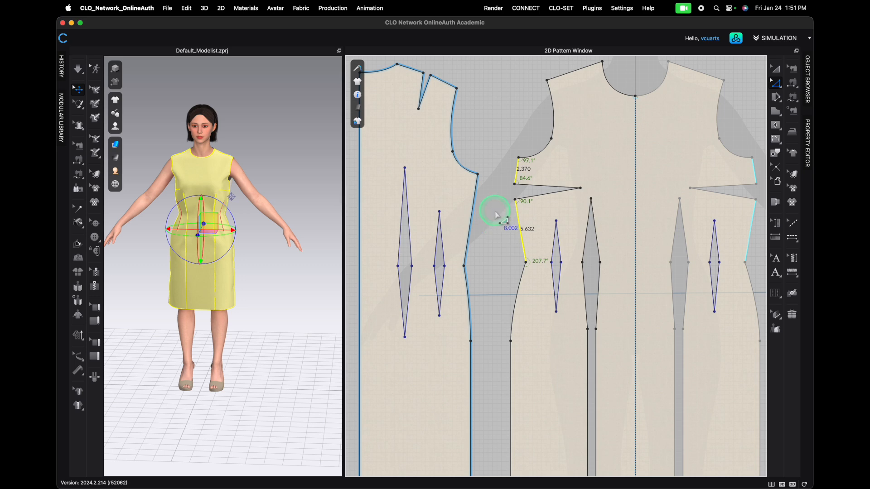
- Check the back shoulder, then set the front shoulder line's length to 5.01 in, adjusting from both ends
scroll(495, 226, down, 3)
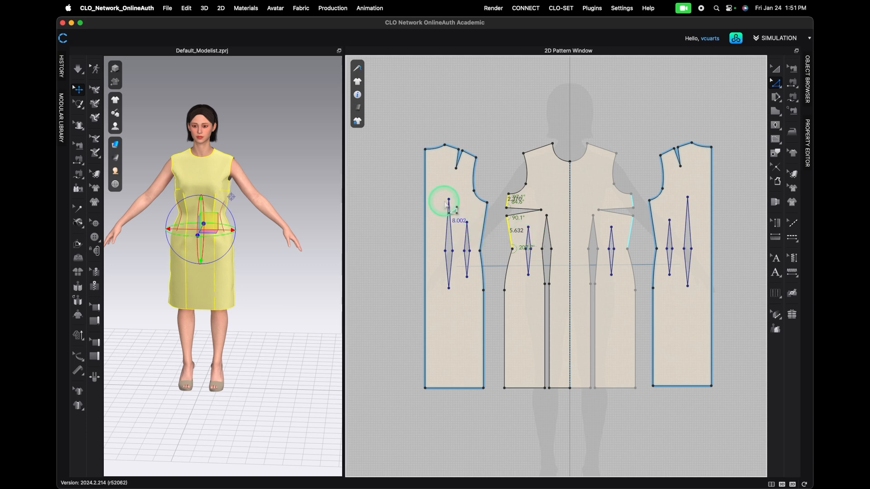
scroll(459, 153, up, 2)
scroll(458, 148, up, 2)
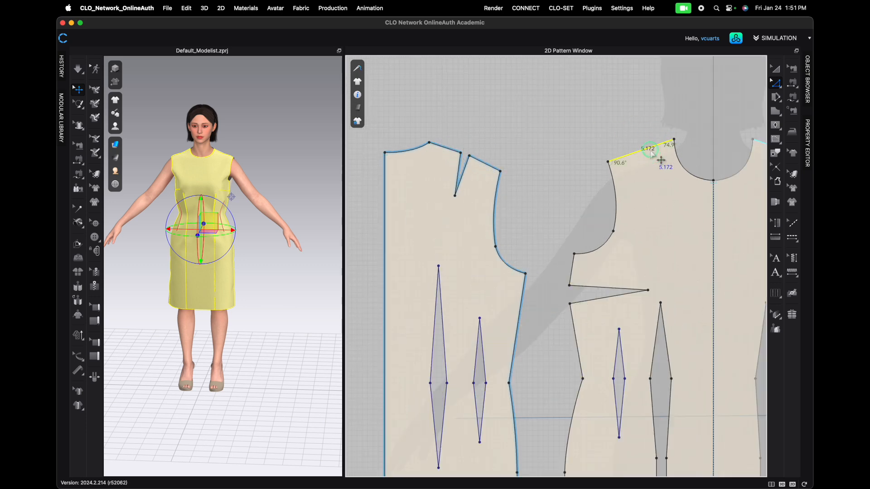
click(443, 151)
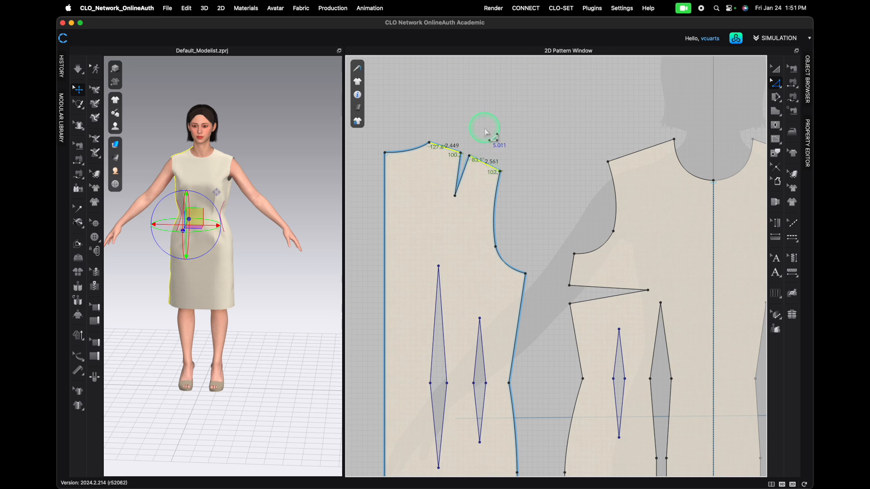
click(549, 164)
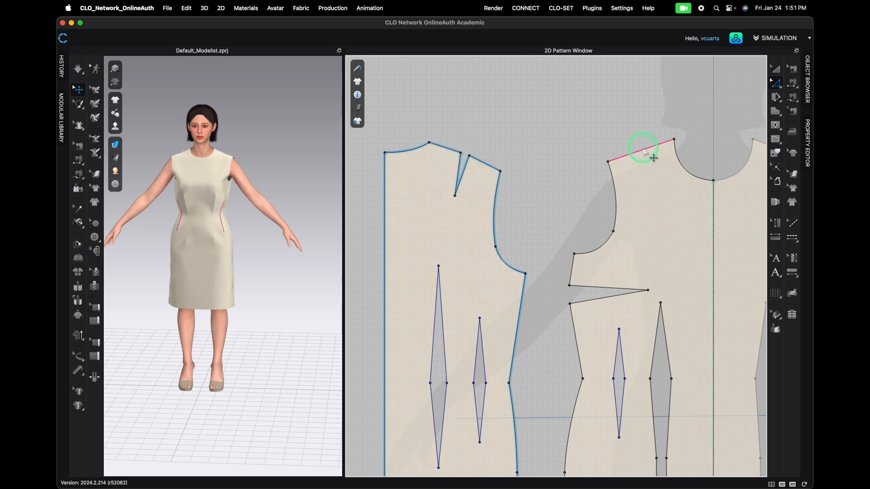
click(645, 152)
right_click(643, 150)
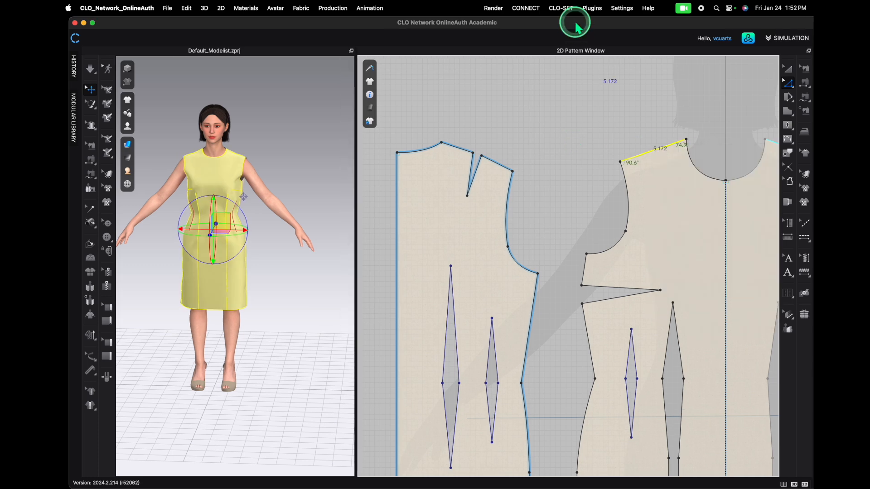
drag(575, 23, 563, 25)
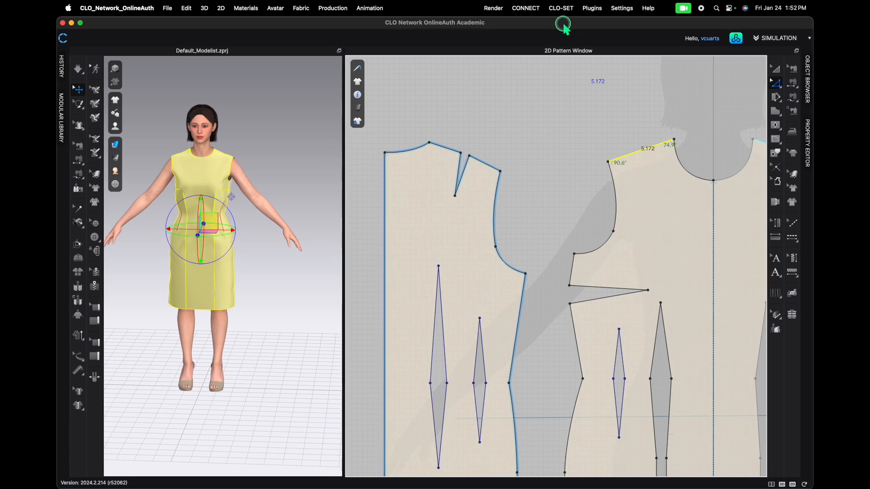
right_click(639, 154)
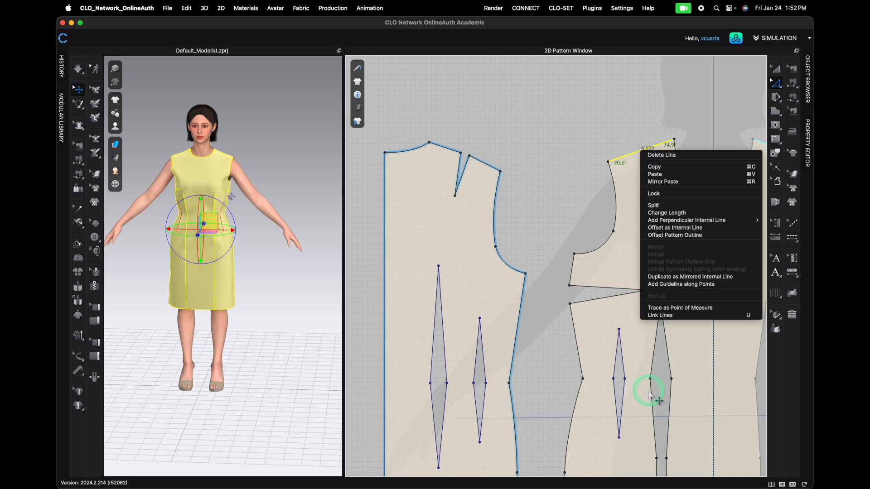
click(678, 213)
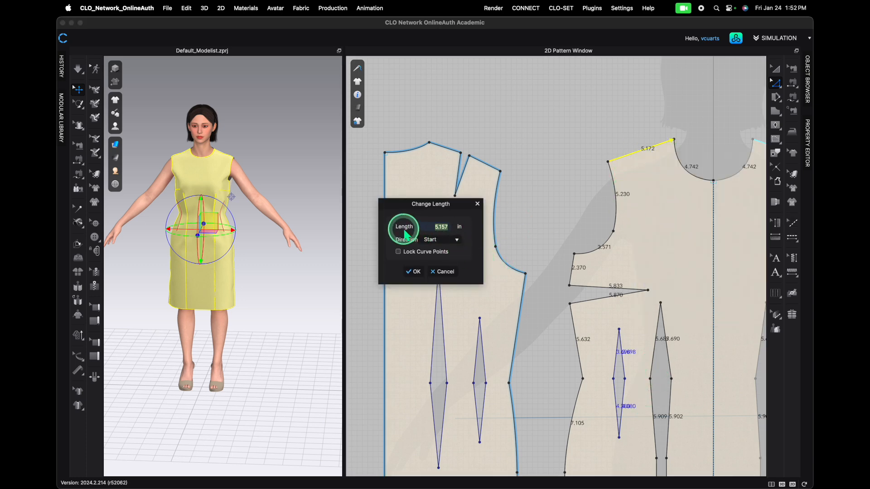
text(5.0)
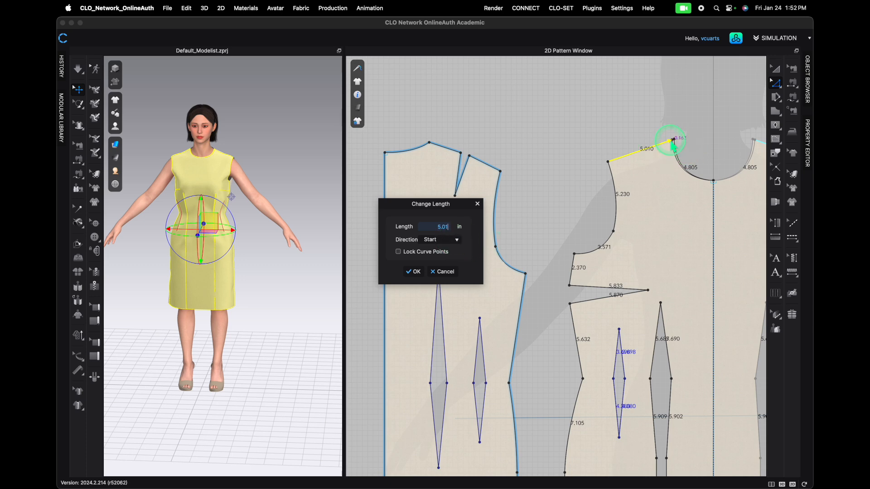
click(456, 239)
click(425, 246)
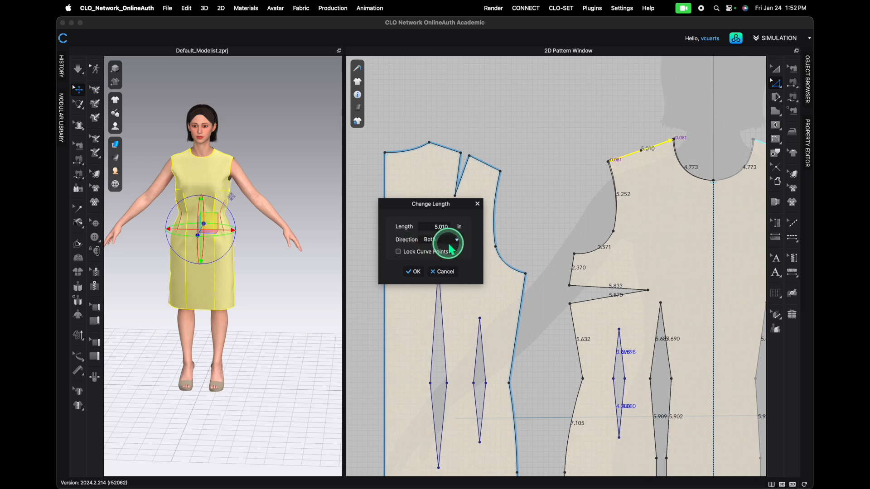
click(416, 271)
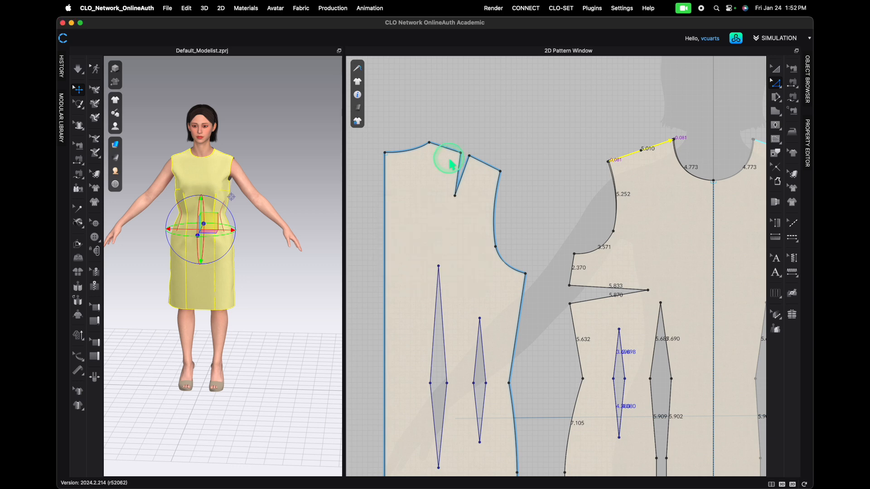
- Select the back bodice piece and rotate it so its shoulder swings toward the front shoulder
scroll(444, 165, down, 3)
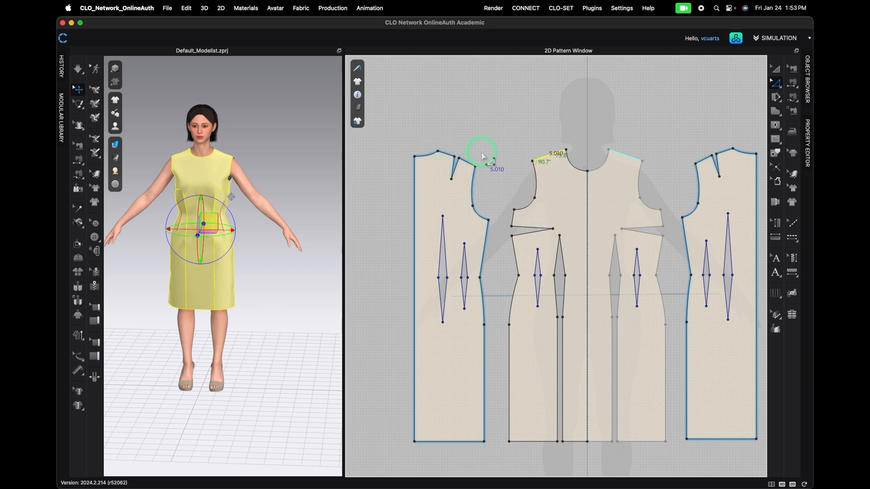
key(a)
click(471, 94)
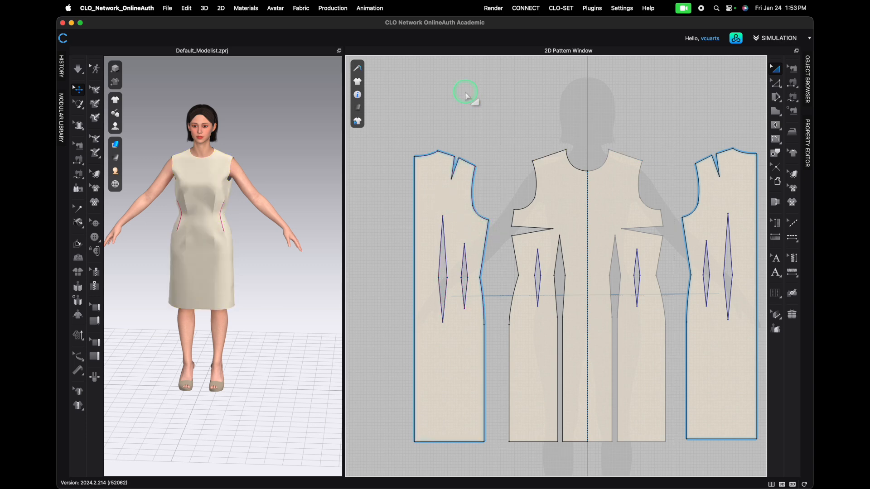
click(451, 192)
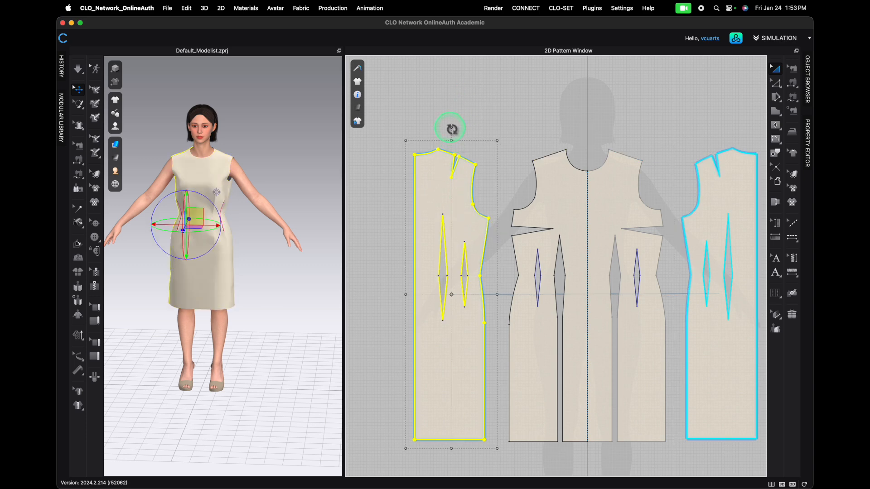
drag(452, 129, 562, 85)
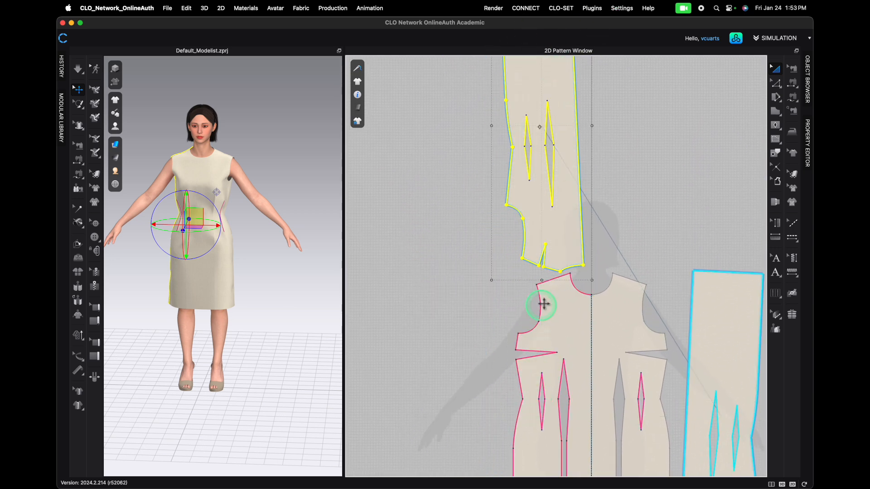
scroll(559, 293, down, 5)
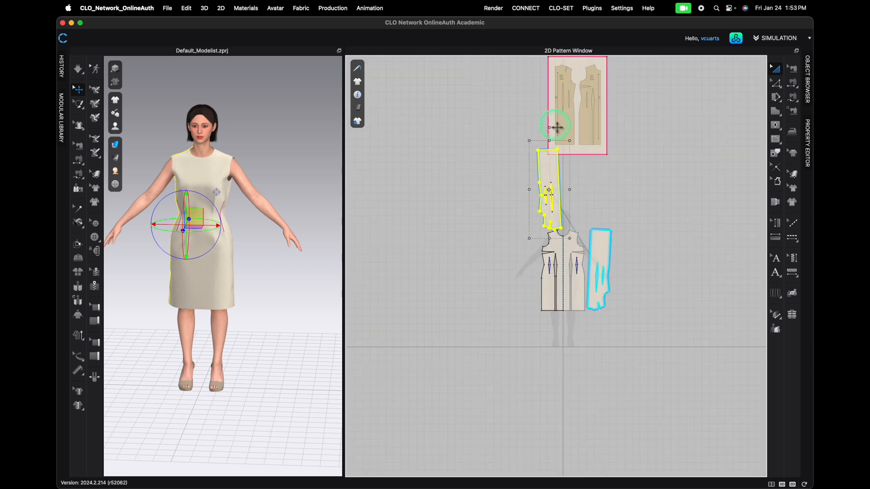
drag(551, 129, 542, 136)
scroll(577, 276, up, 8)
click(585, 159)
middle_drag(585, 159, 586, 452)
click(520, 288)
drag(520, 288, 486, 298)
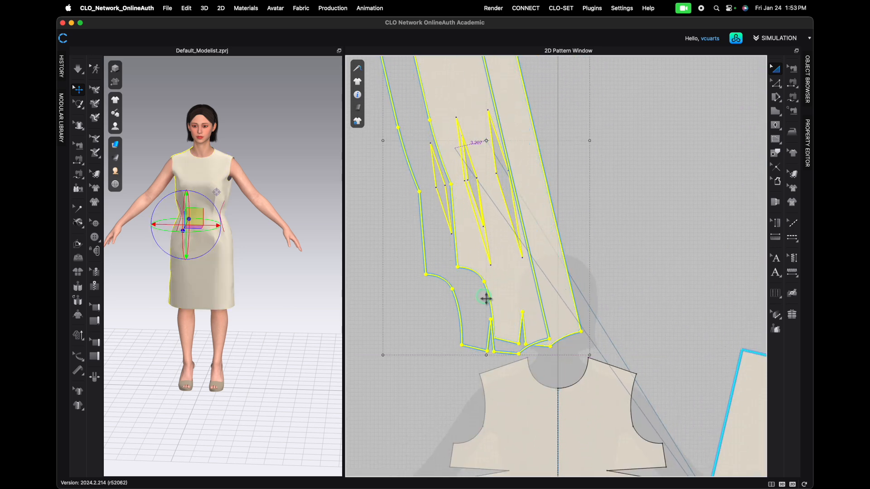
- Try to bring the back bodice's shoulder against the front shoulder by moving and rotating the piece
scroll(464, 244, down, 5)
drag(461, 122, 439, 141)
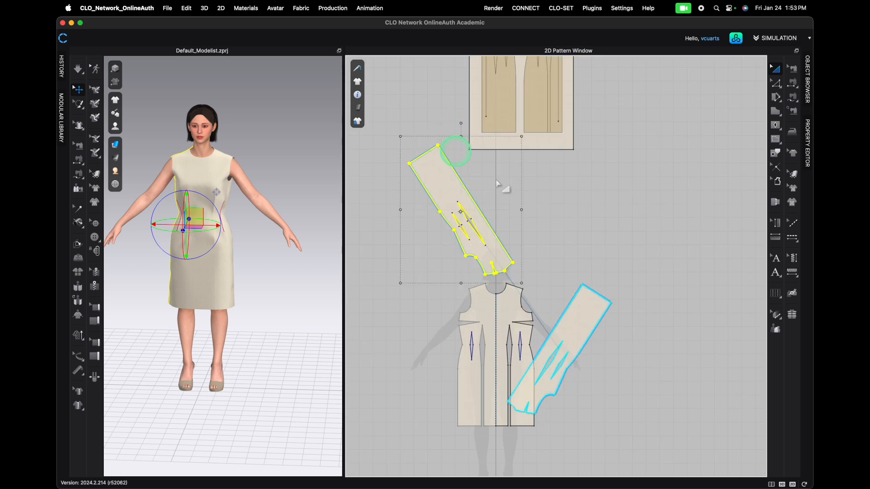
drag(489, 268, 473, 276)
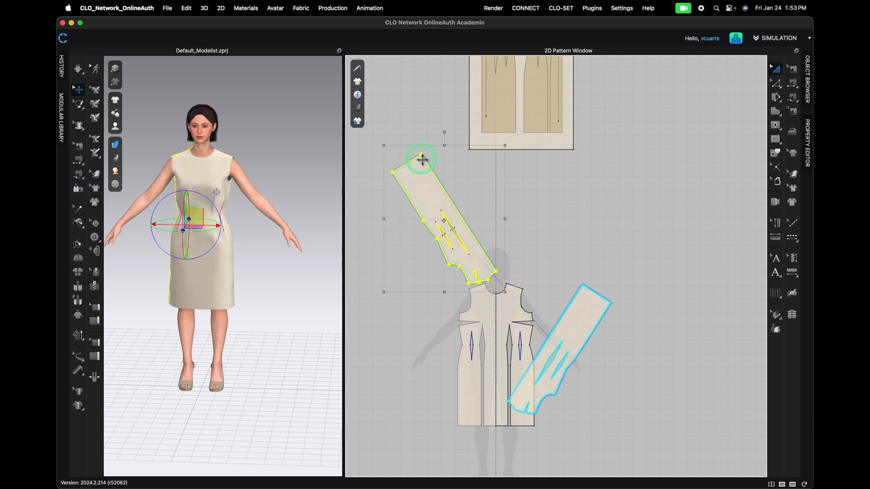
drag(447, 133, 439, 136)
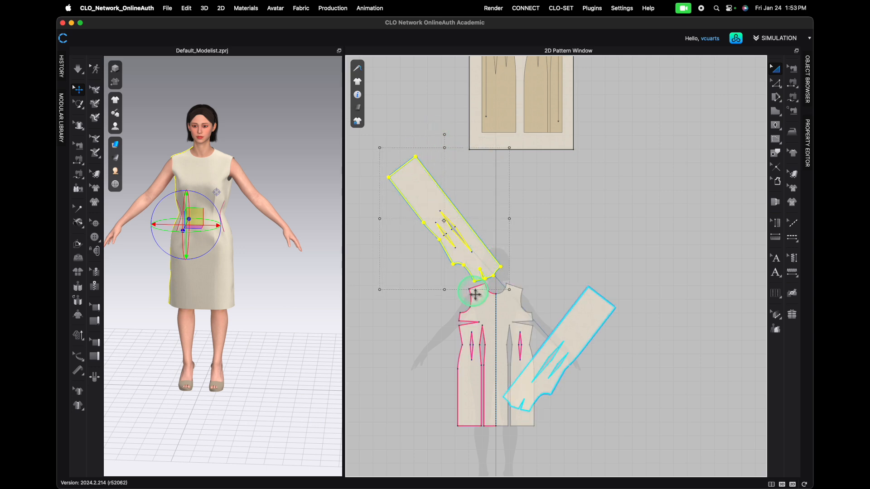
drag(471, 257, 467, 261)
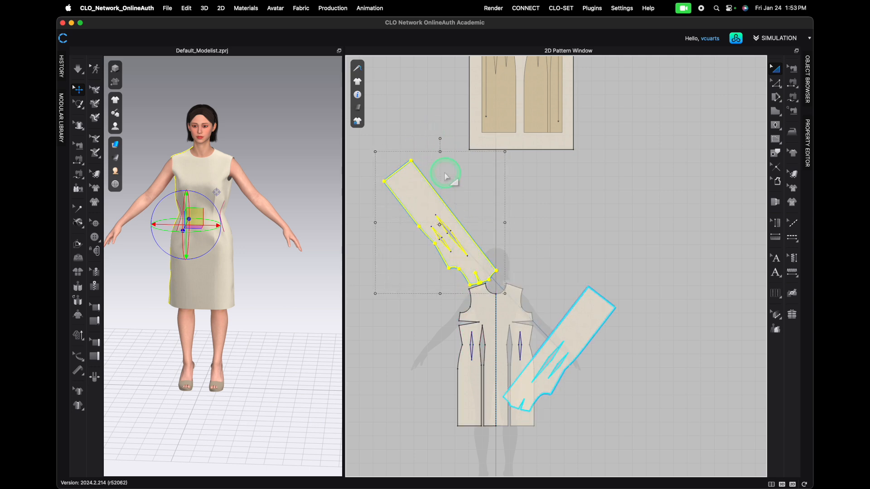
drag(441, 141, 430, 145)
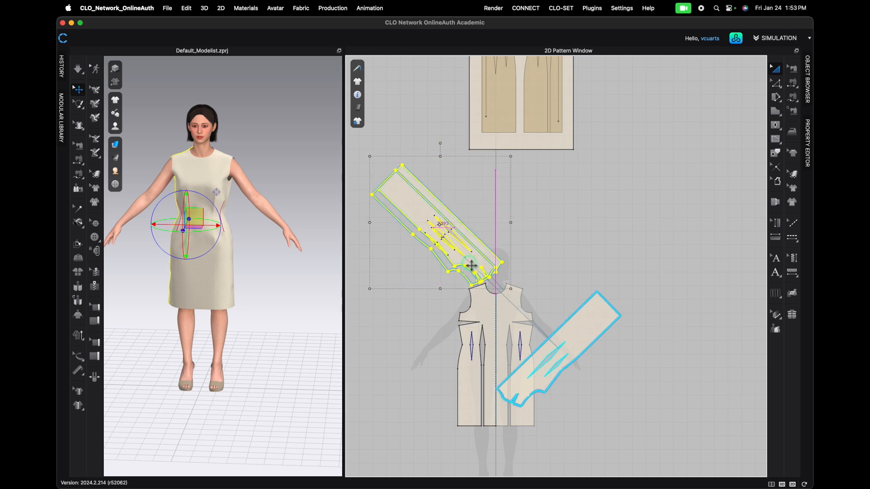
scroll(470, 297, up, 5)
scroll(470, 296, up, 3)
drag(467, 202, 467, 211)
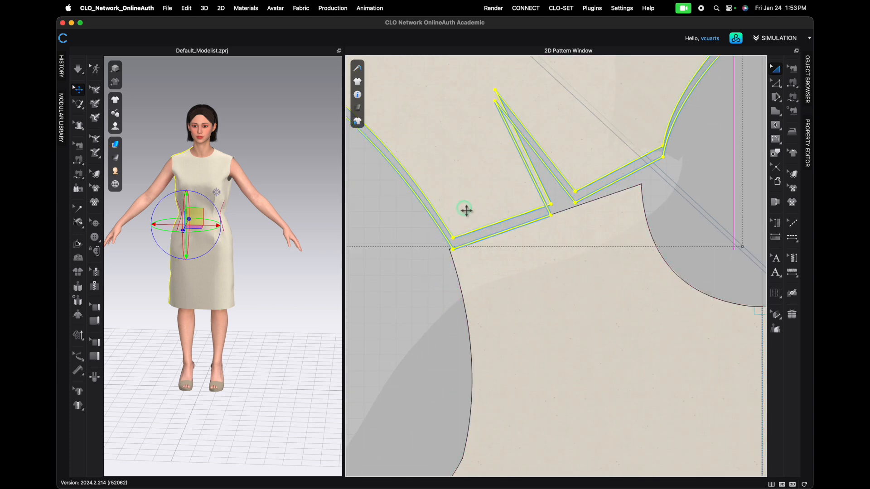
scroll(466, 217, up, 6)
scroll(449, 234, down, 6)
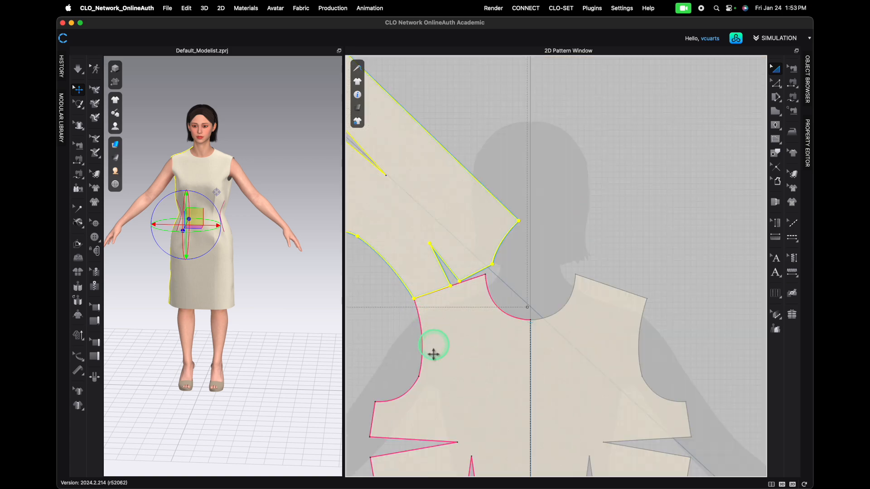
scroll(466, 289, down, 4)
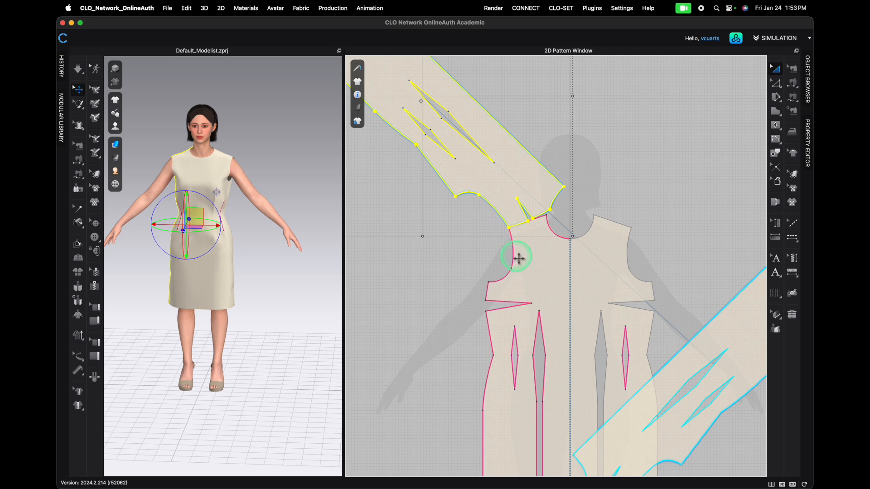
scroll(524, 283, down, 3)
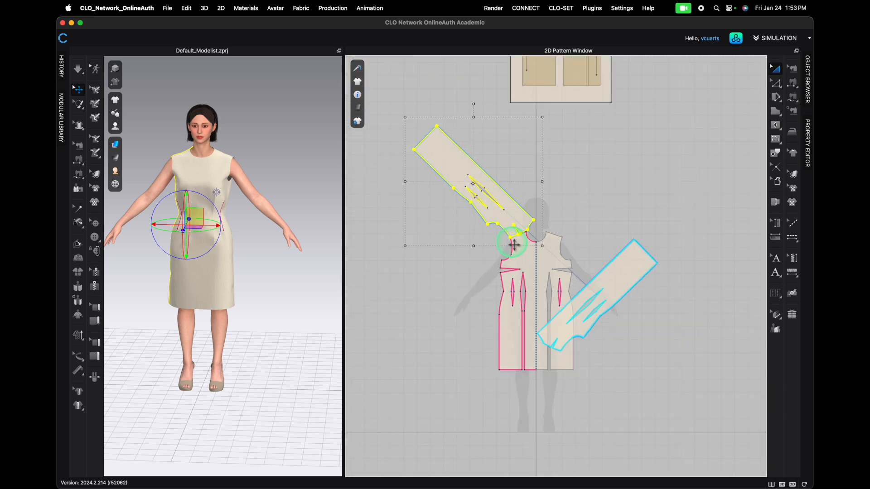
- Undo the back bodice's moves and rotations, then clear the selection
key(super+z)
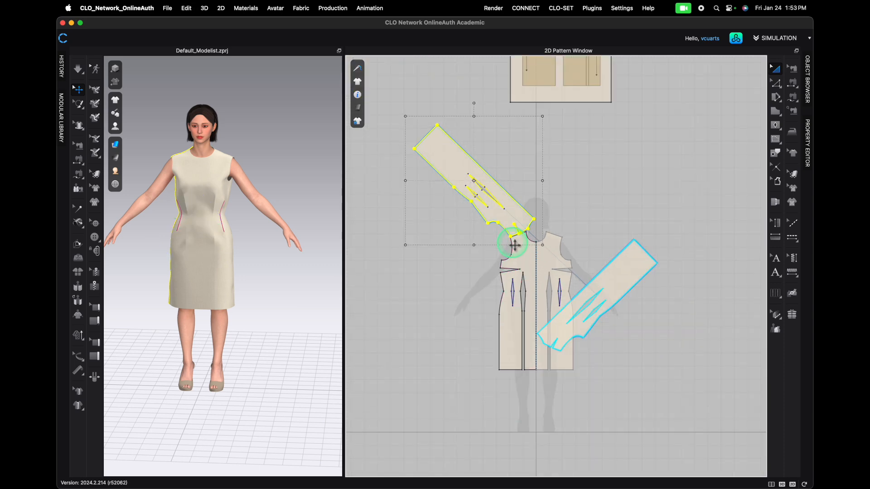
key(super+z)
key(super+z)
key(super+z)
key(super+z)
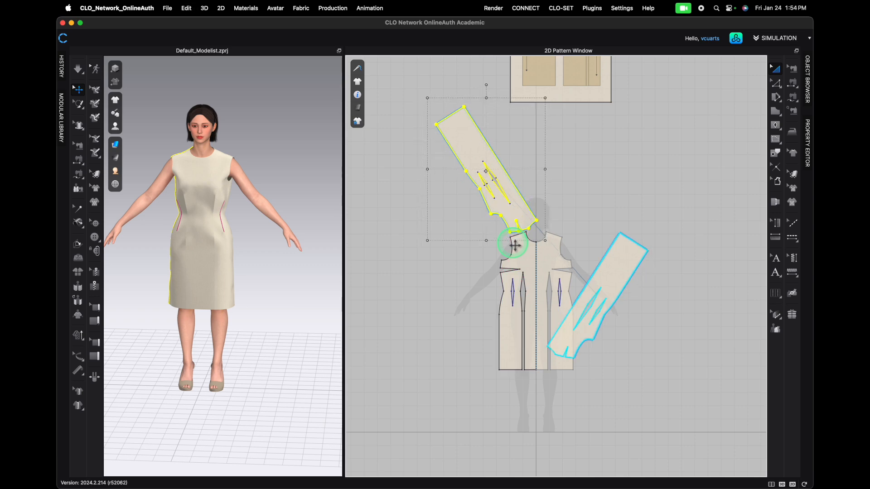
key(super+z)
key(super+z)
key(super+z)
key(super+z)
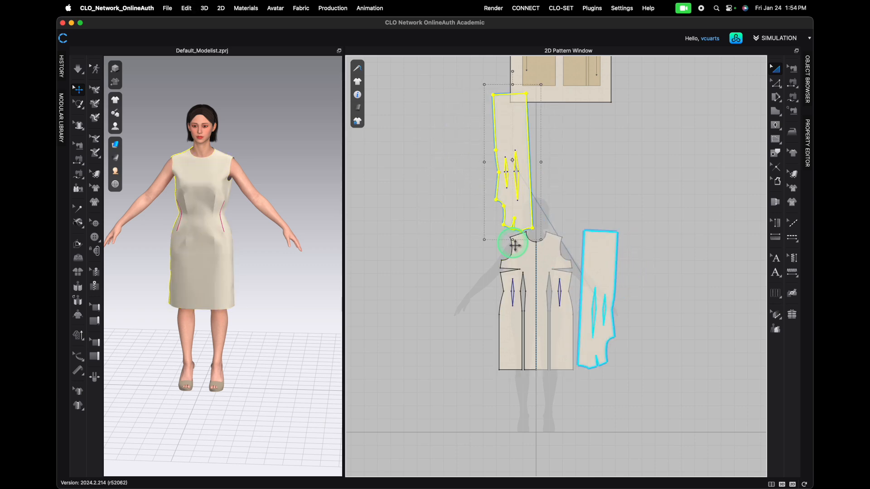
key(super+z)
key(super+z)
click(659, 320)
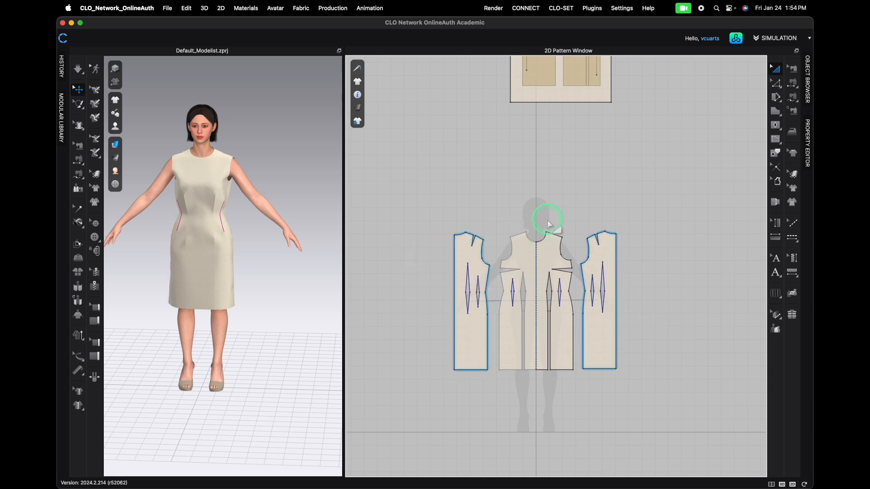
- In Edit Pattern mode, match the back shoulder line up to the front shoulder at its start point
key(z)
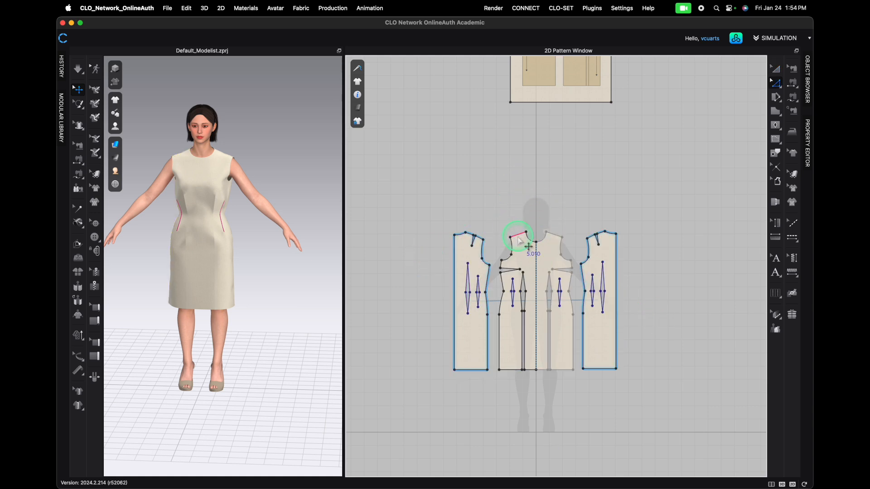
click(514, 238)
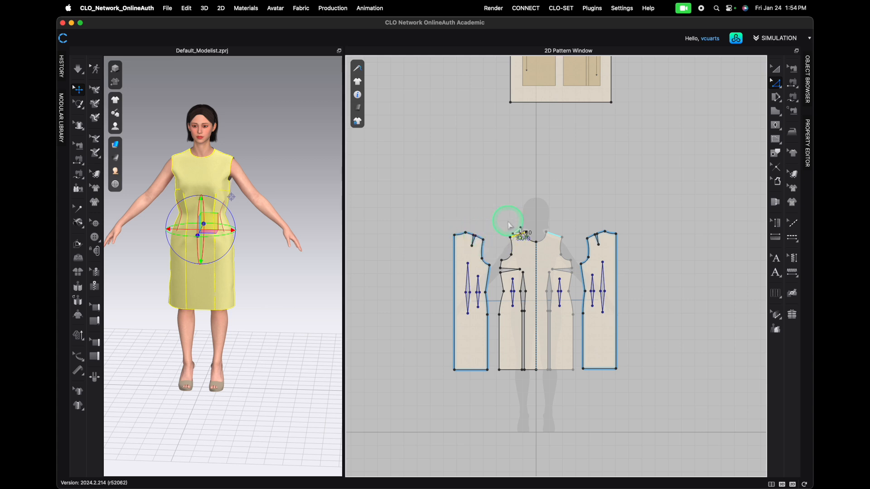
key(a)
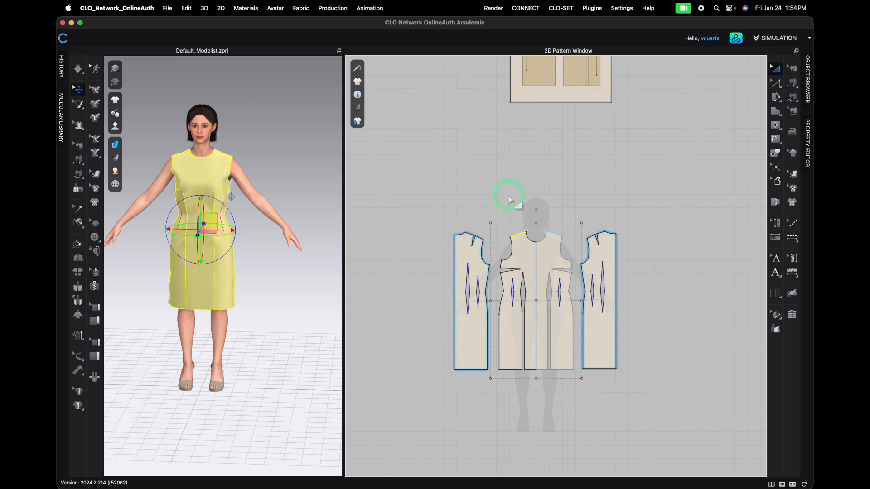
key(z)
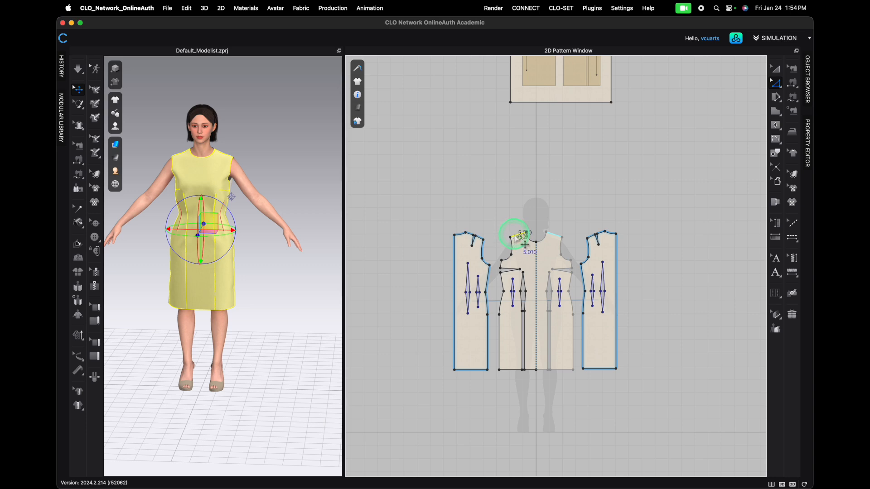
scroll(515, 237, up, 5)
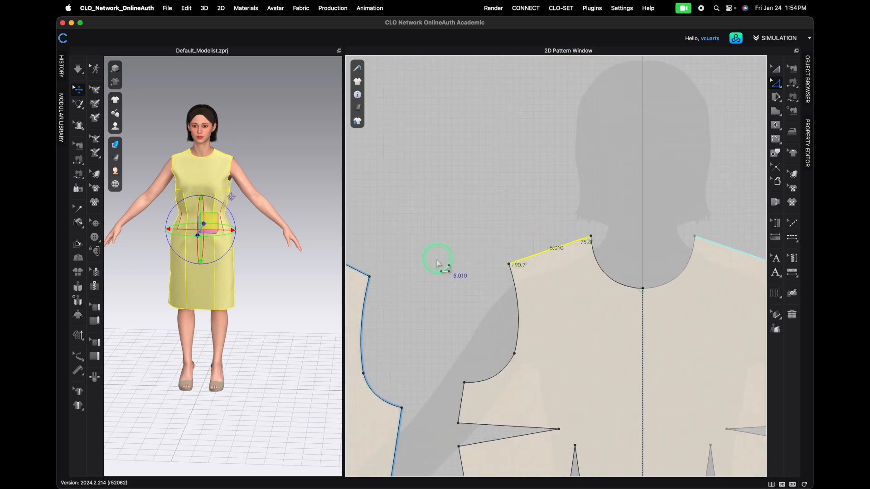
scroll(401, 256, down, 2)
scroll(400, 256, down, 2)
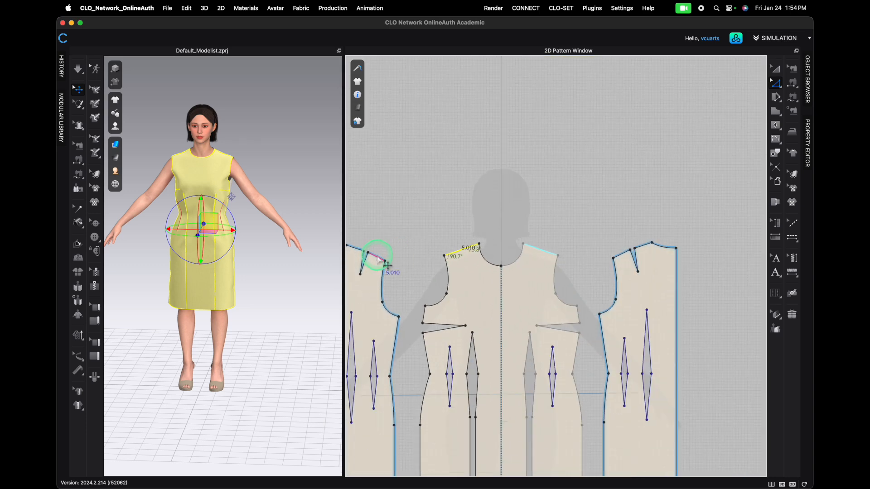
click(382, 261)
right_click(456, 256)
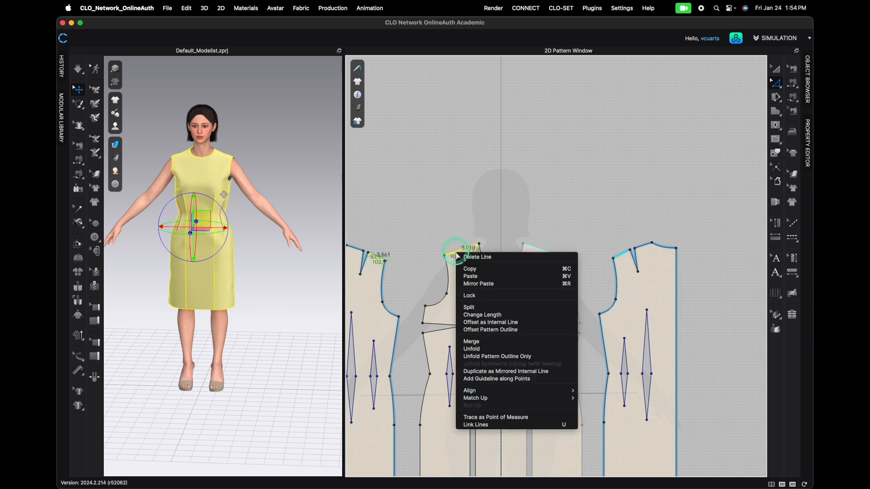
mouse_move(514, 398)
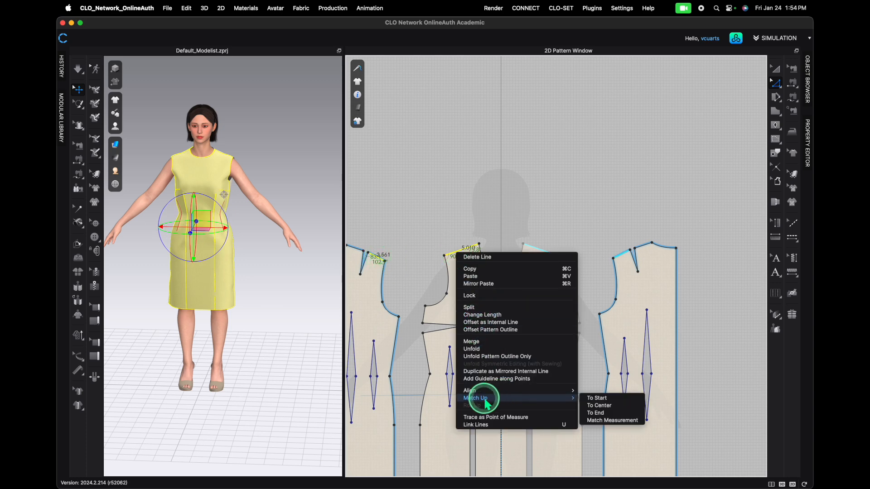
click(593, 400)
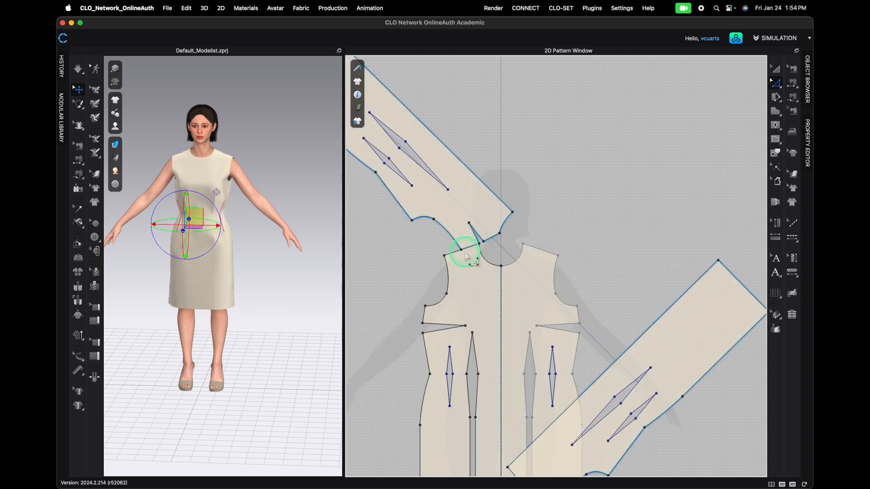
- Undo that match-up and match the back shoulder line to the front shoulder at its end point instead
key(super+z)
right_click(462, 251)
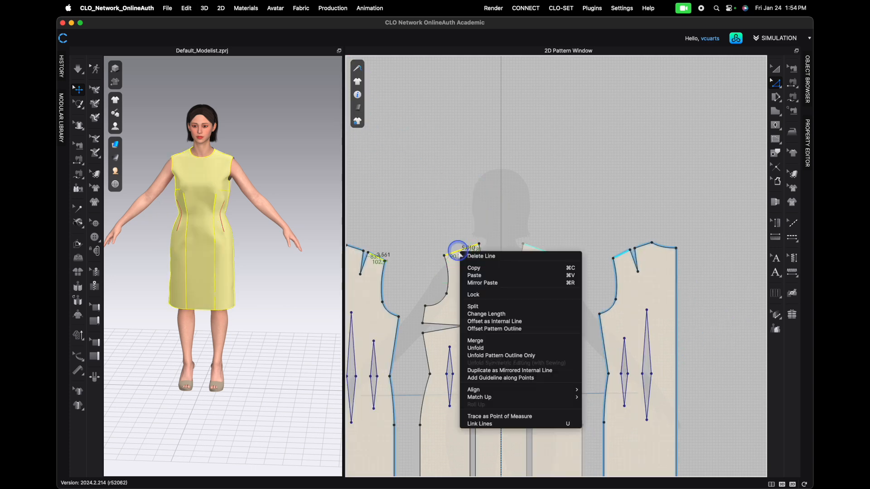
mouse_move(484, 397)
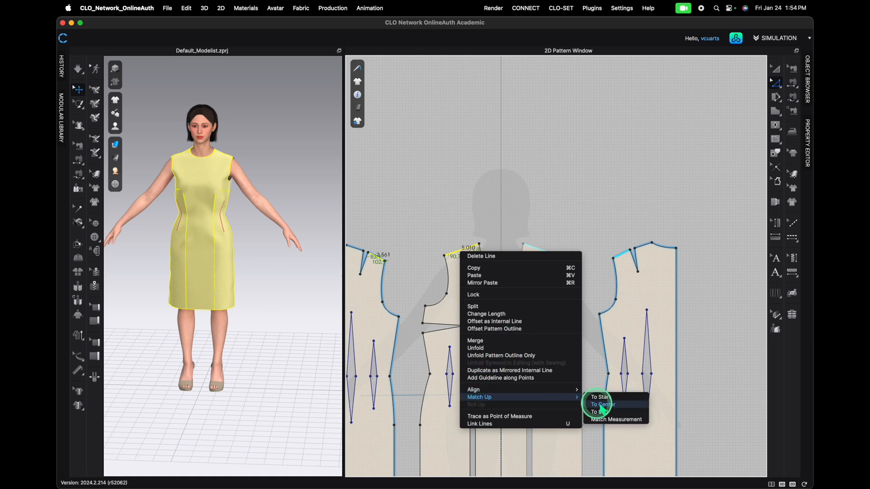
click(611, 412)
- Inspect the aligned shoulder seam, then select the back bodice piece and flip it horizontally
scroll(439, 250, up, 5)
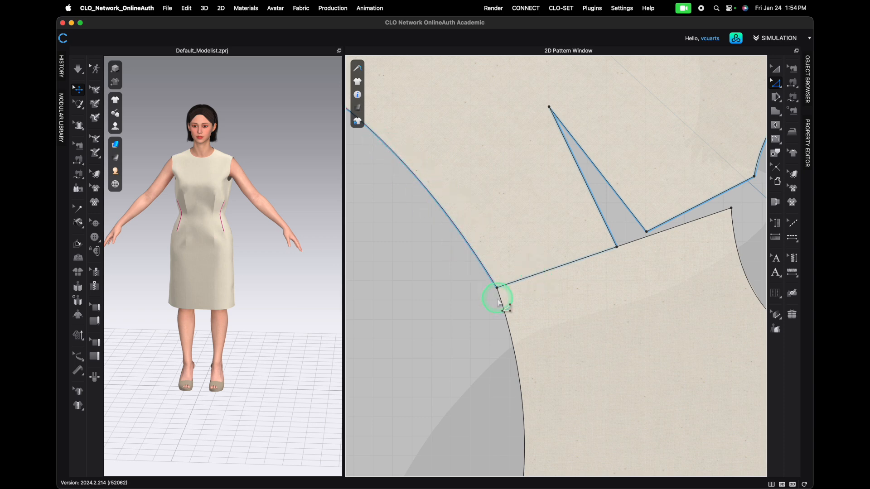
scroll(434, 285, down, 3)
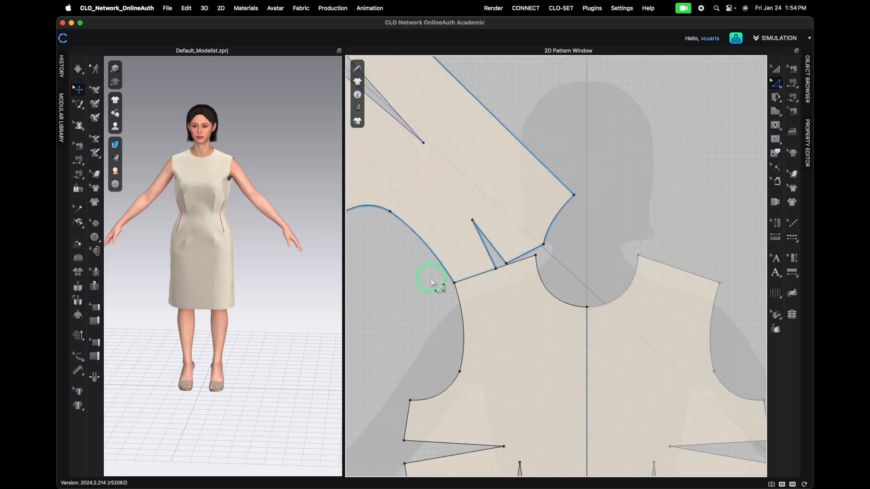
scroll(430, 283, down, 3)
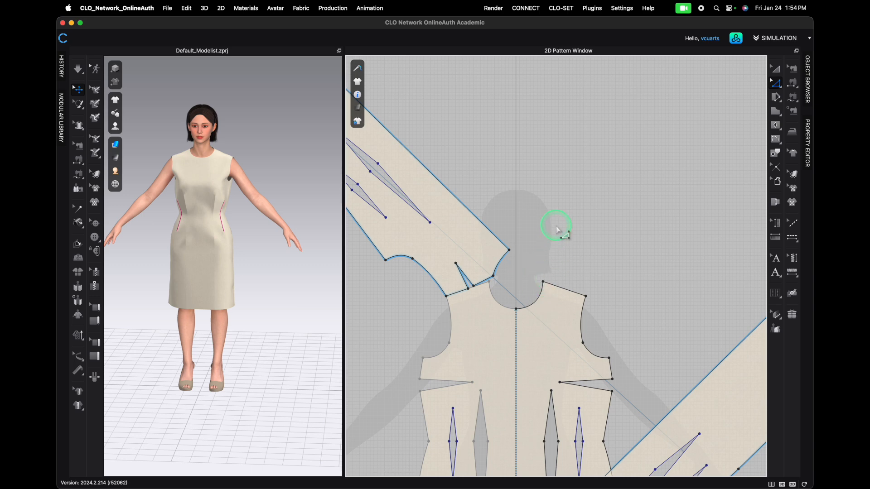
key(a)
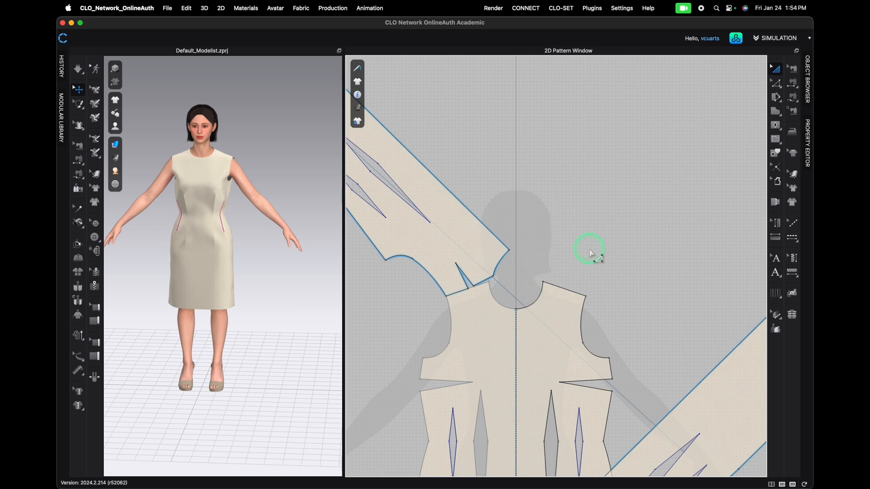
click(488, 244)
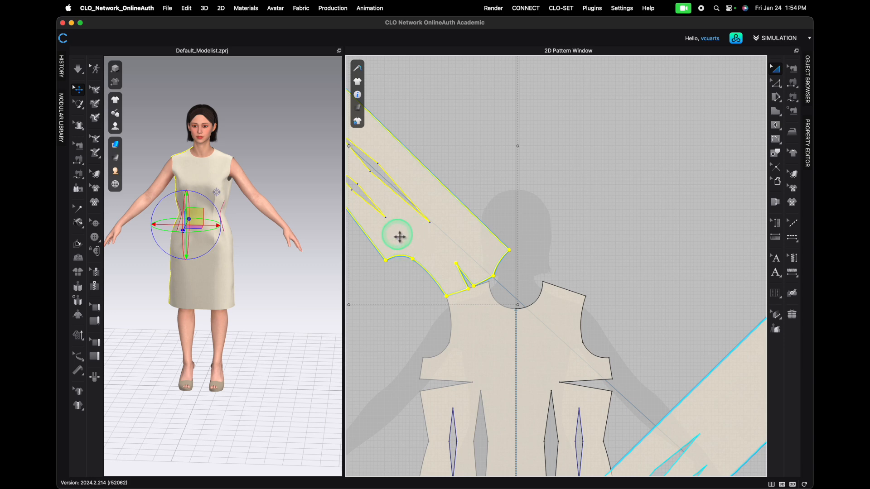
scroll(427, 246, down, 5)
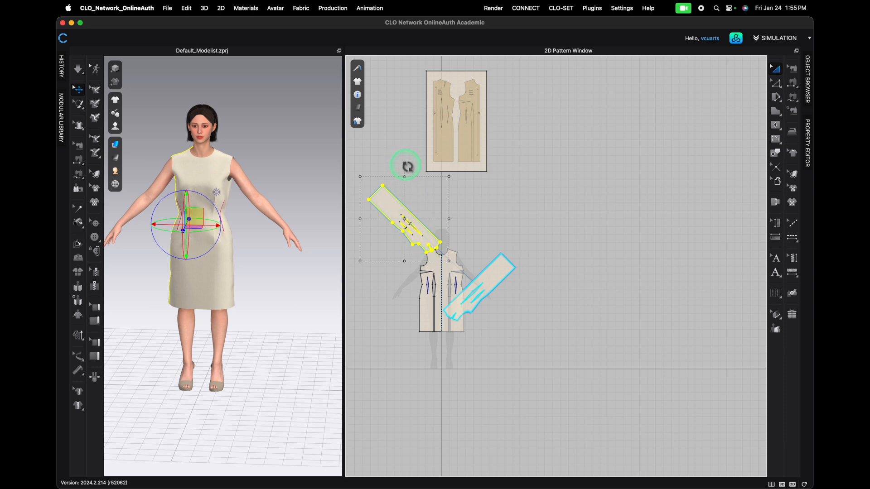
right_click(419, 246)
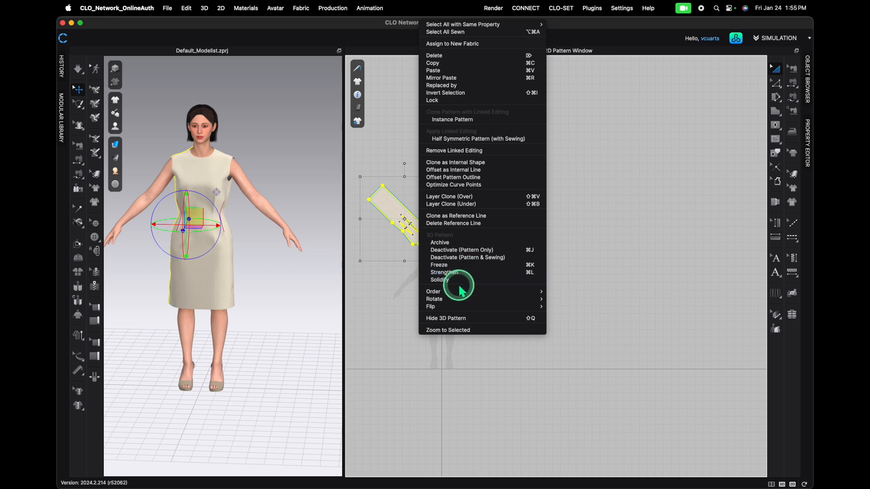
mouse_move(466, 299)
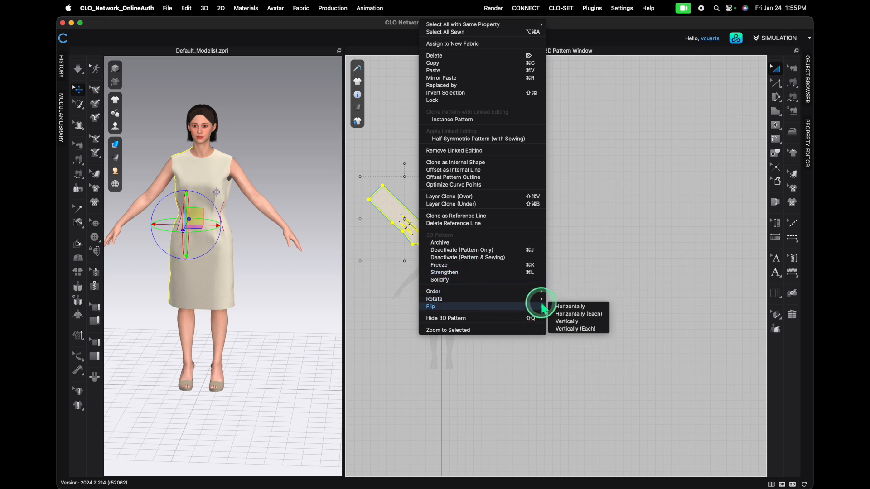
click(566, 300)
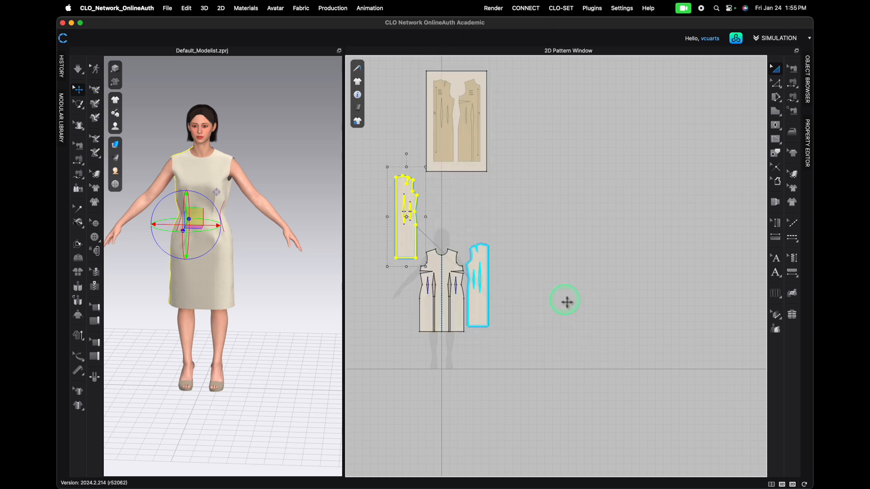
- Reposition the back bodice pieces beside the front bodice in the pattern layout
click(468, 216)
drag(411, 235, 407, 305)
click(486, 311)
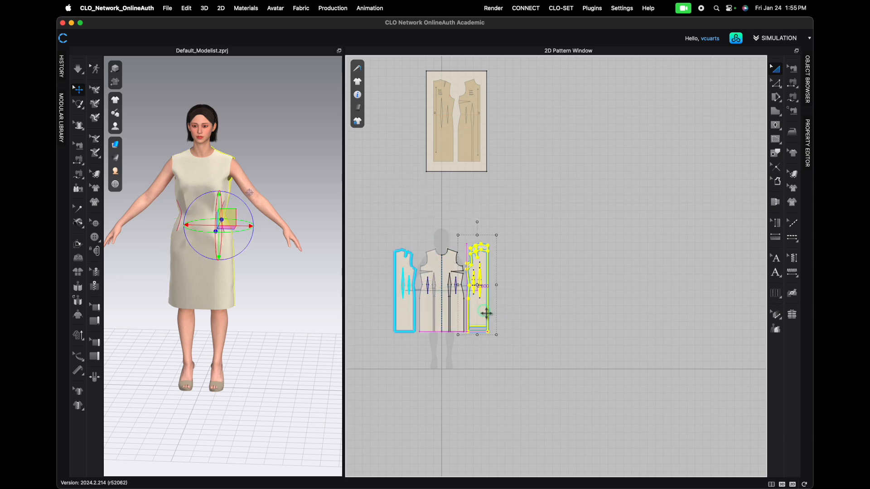
scroll(435, 310, up, 3)
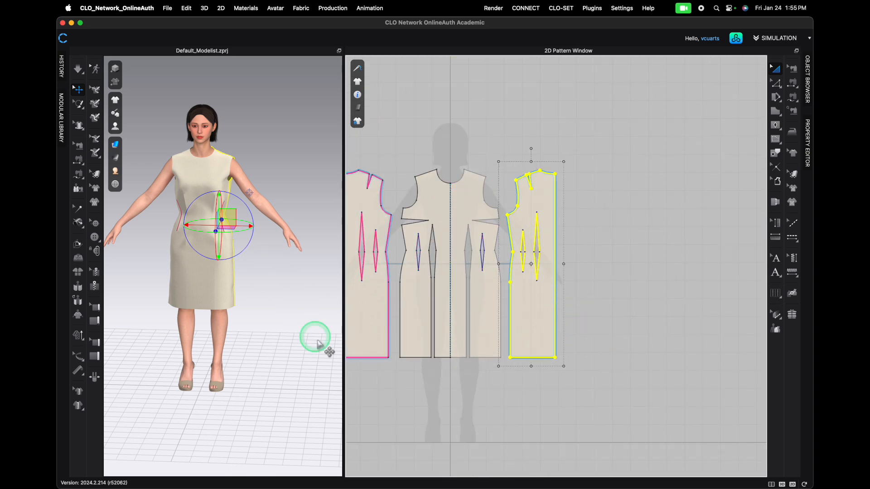
- With Edit Pattern, add a 9.688 in perpendicular internal line along the X-axis from the front side bust dart tip across the front bodice
middle_drag(456, 398, 555, 367)
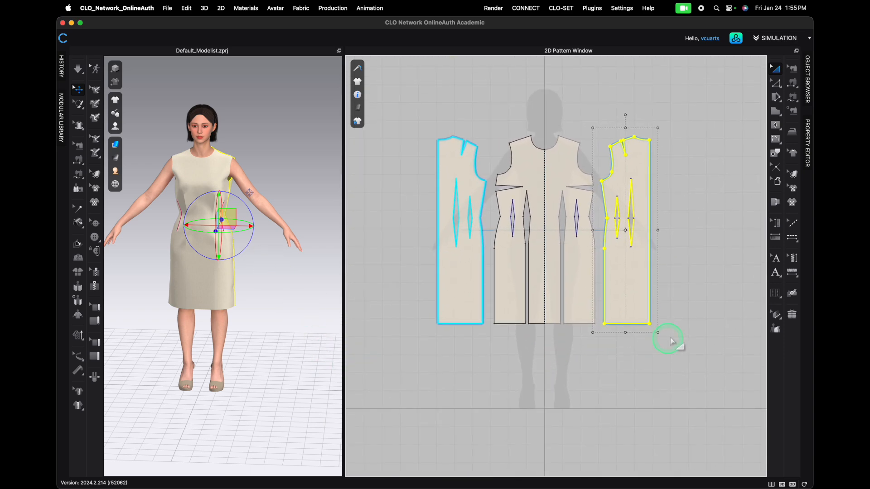
click(661, 352)
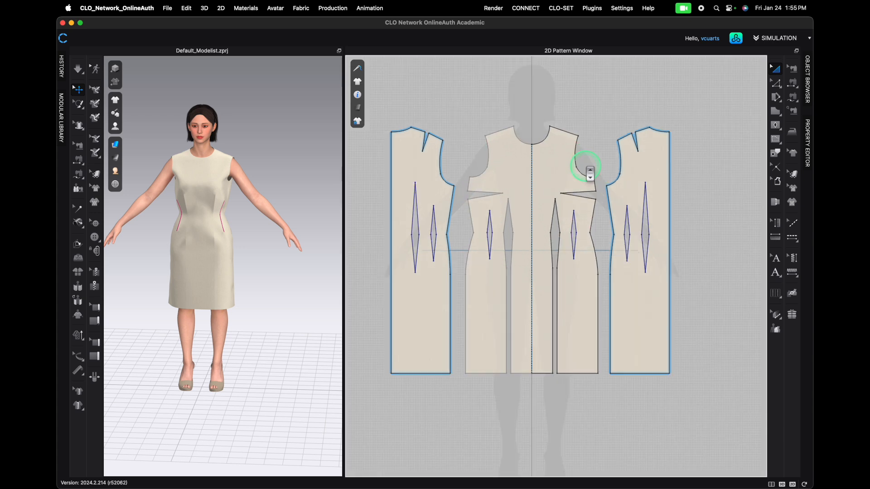
drag(343, 205, 266, 204)
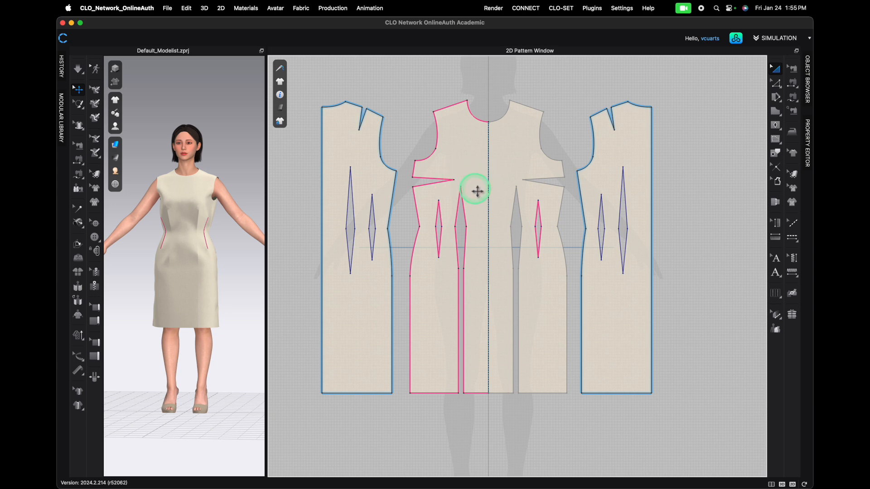
key(z)
click(464, 119)
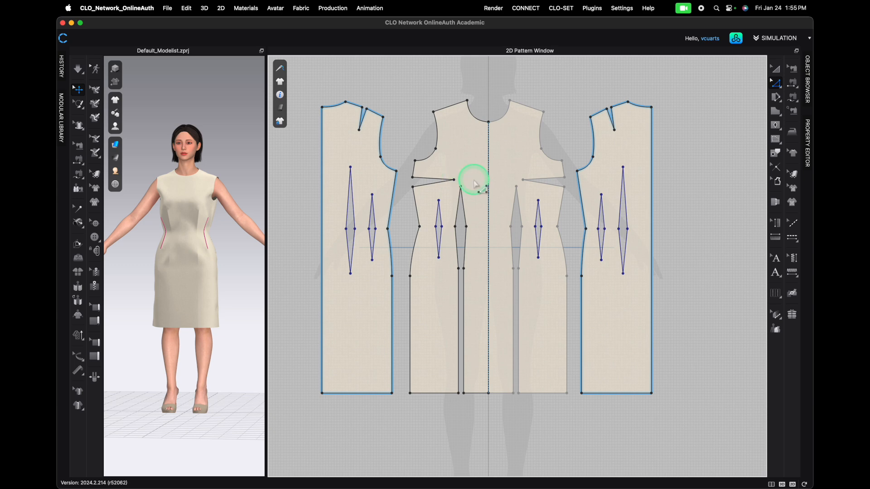
right_click(453, 180)
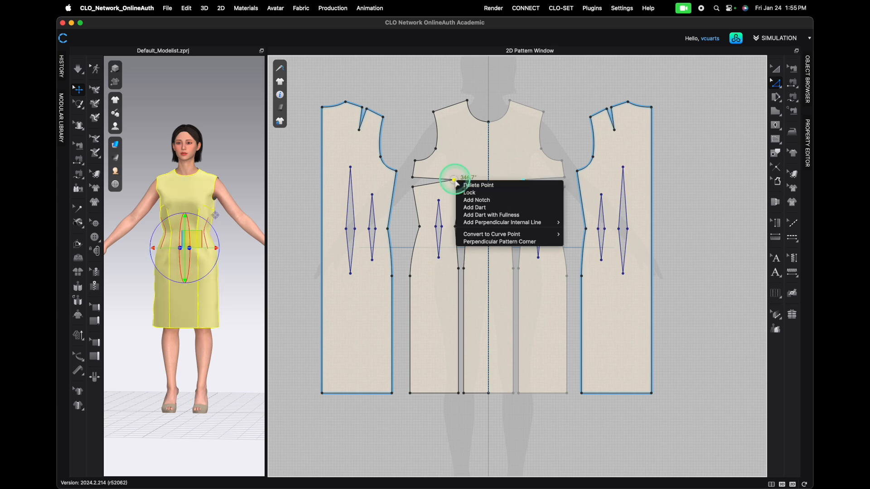
mouse_move(489, 223)
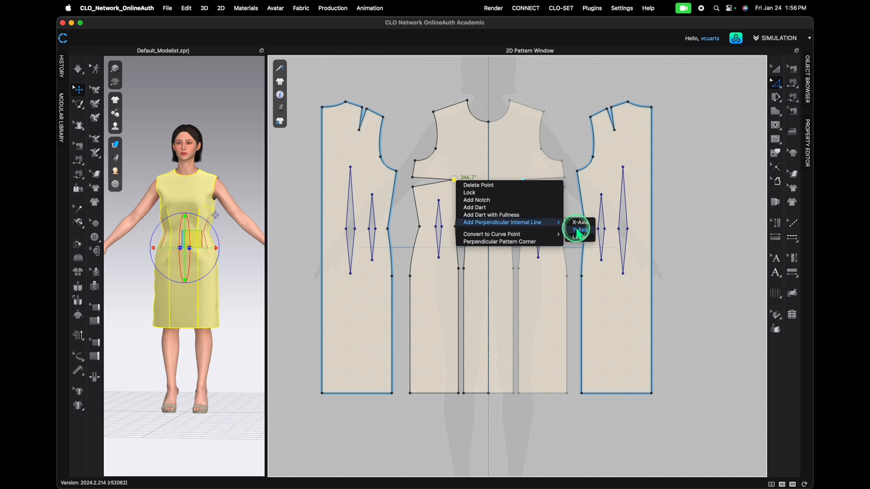
click(567, 225)
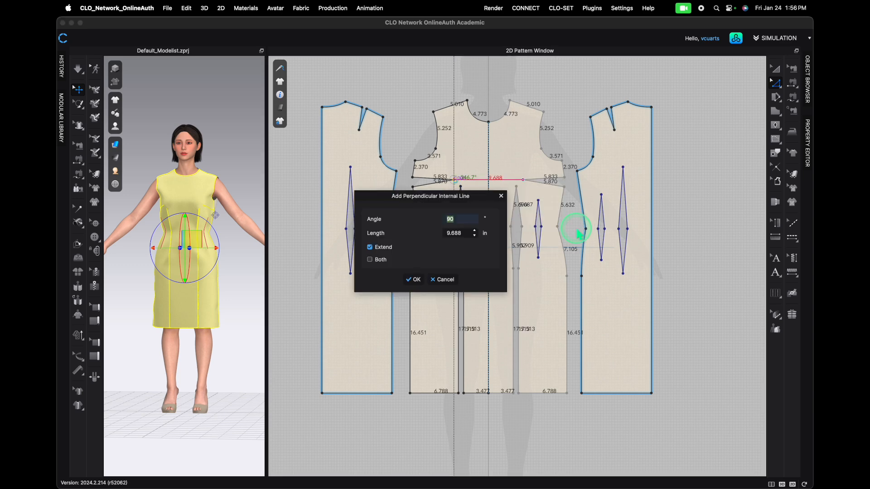
click(417, 280)
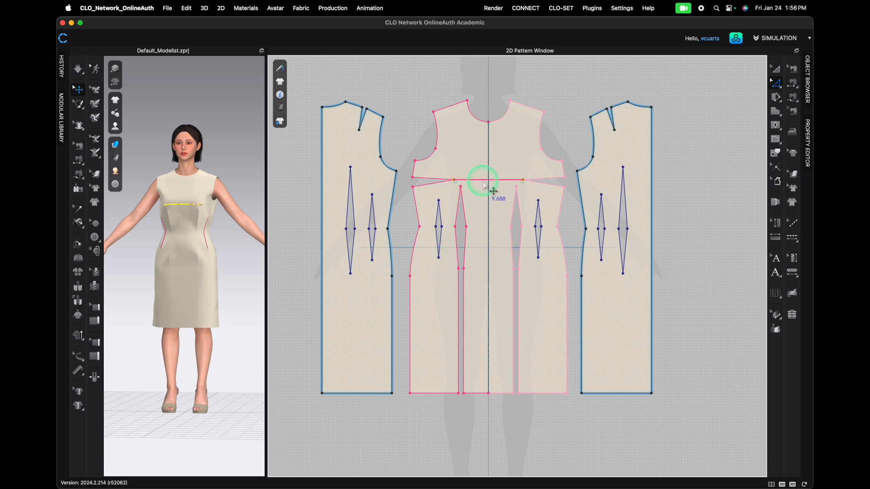
- Add a 6.788 in perpendicular internal line along the X-axis from the front side seam point near the hip
scroll(401, 322, up, 5)
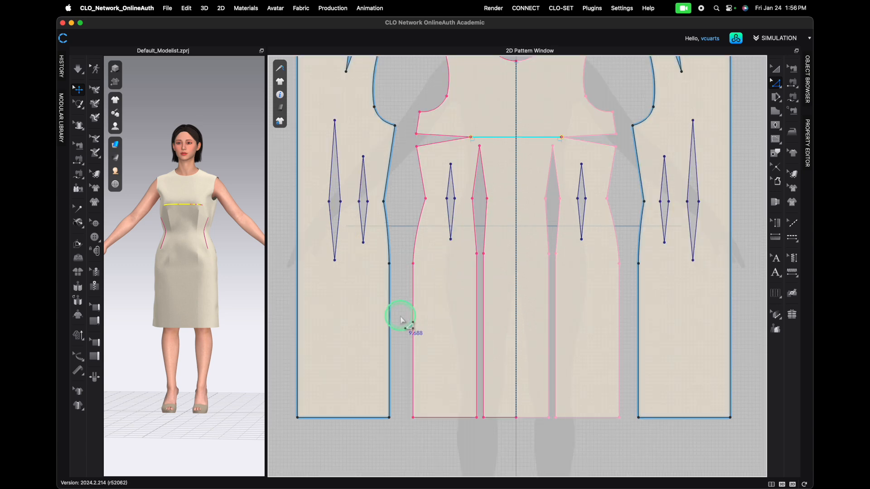
click(422, 225)
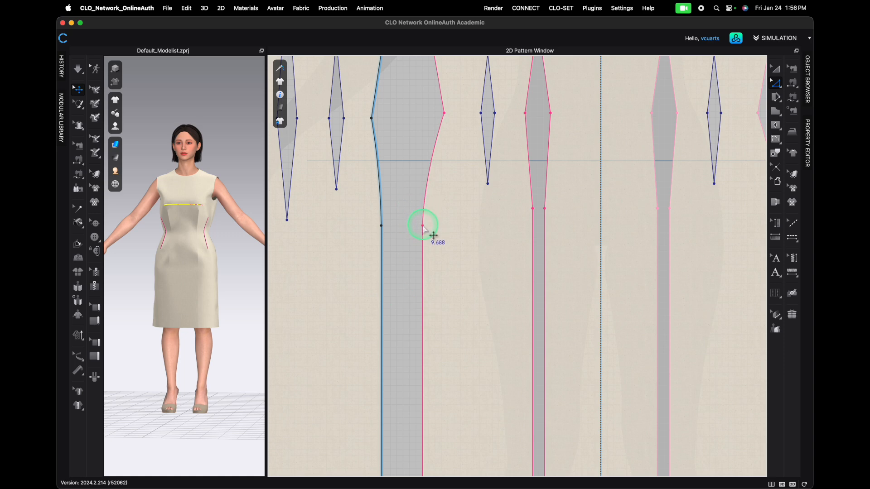
scroll(408, 195, down, 5)
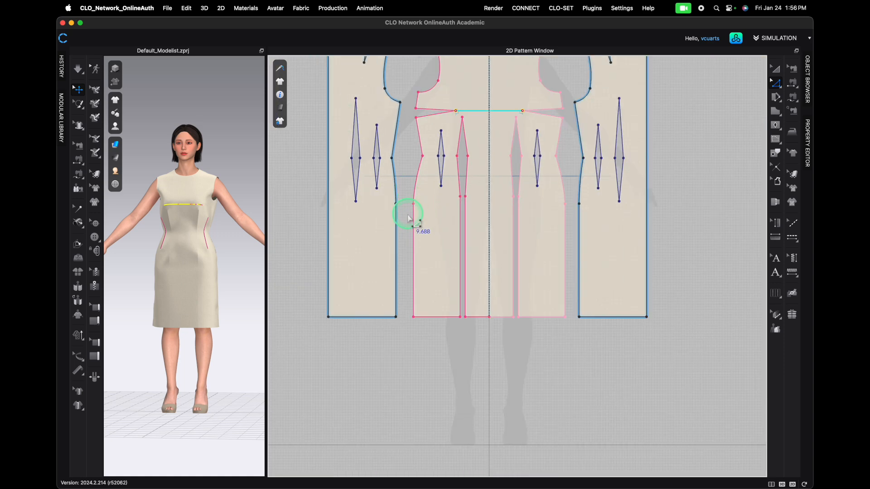
click(457, 112)
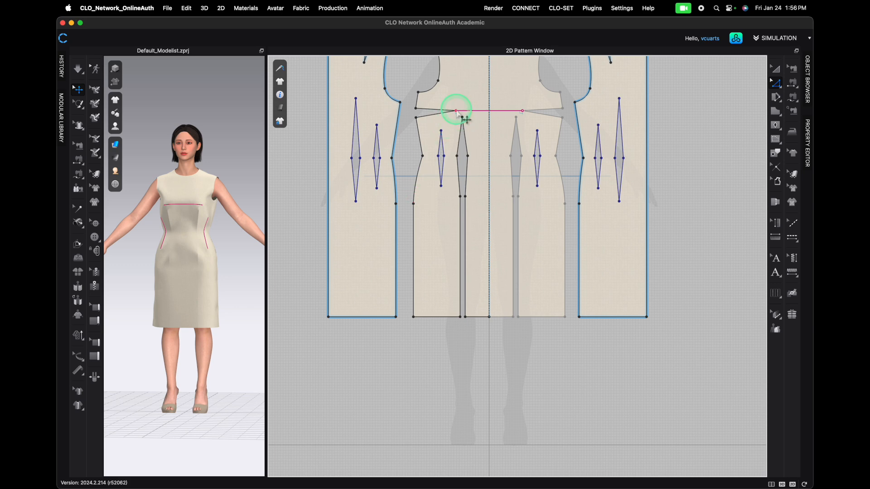
right_click(413, 204)
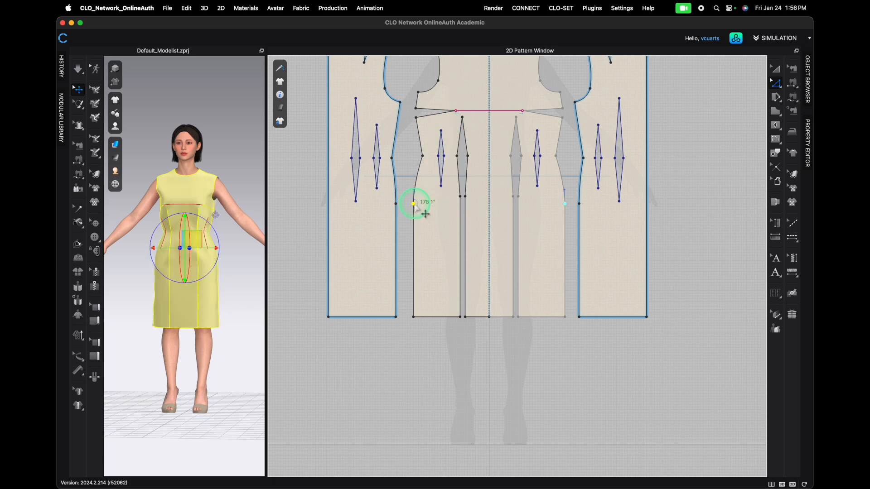
mouse_move(471, 247)
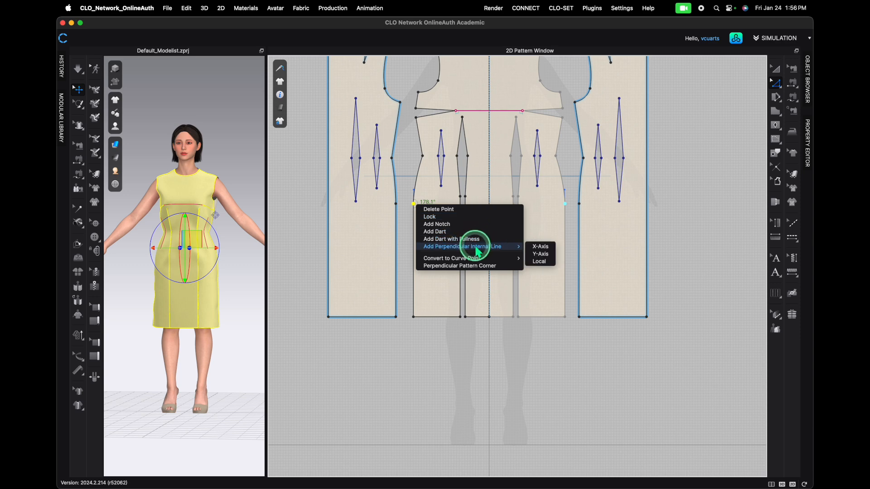
click(540, 253)
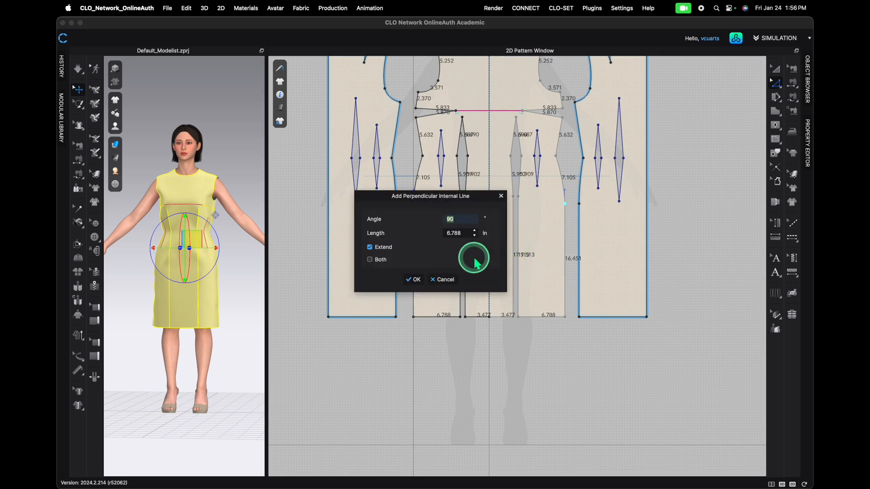
click(413, 278)
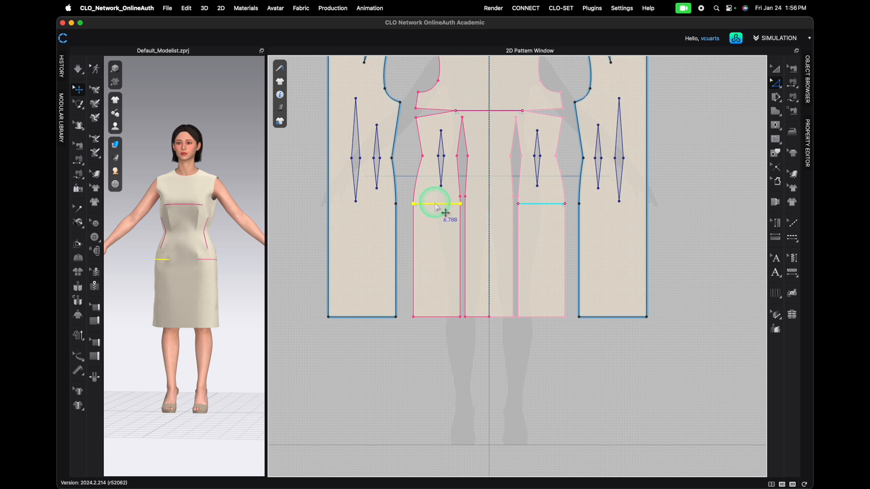
- Offset the selected front hem segments as one internal line 16 in above the hem, with Extend on
click(434, 318)
shift+click(478, 317)
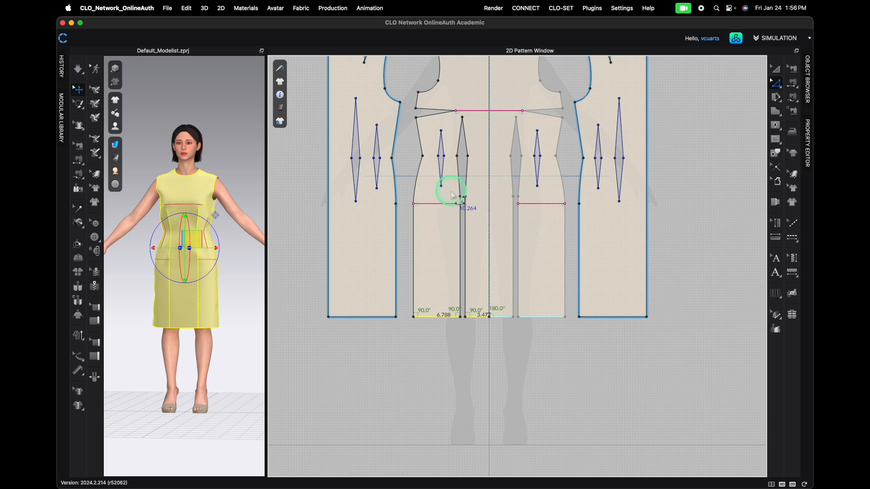
right_click(434, 322)
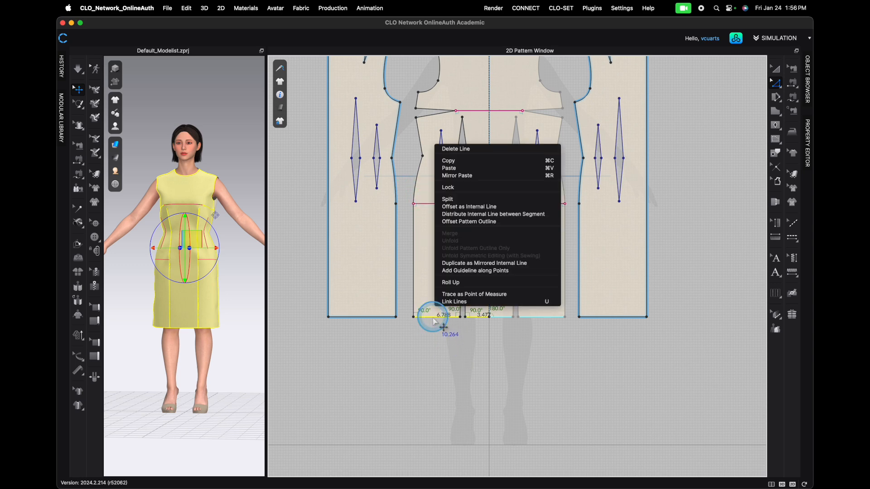
click(455, 206)
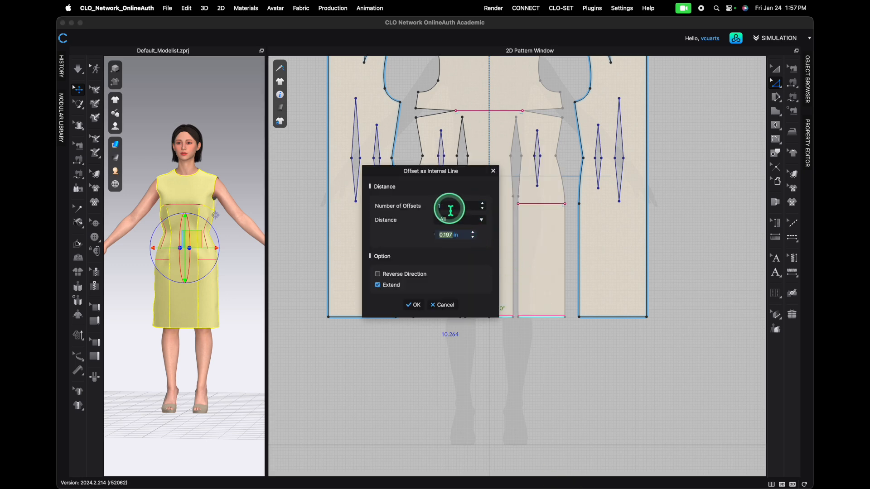
drag(443, 175, 356, 174)
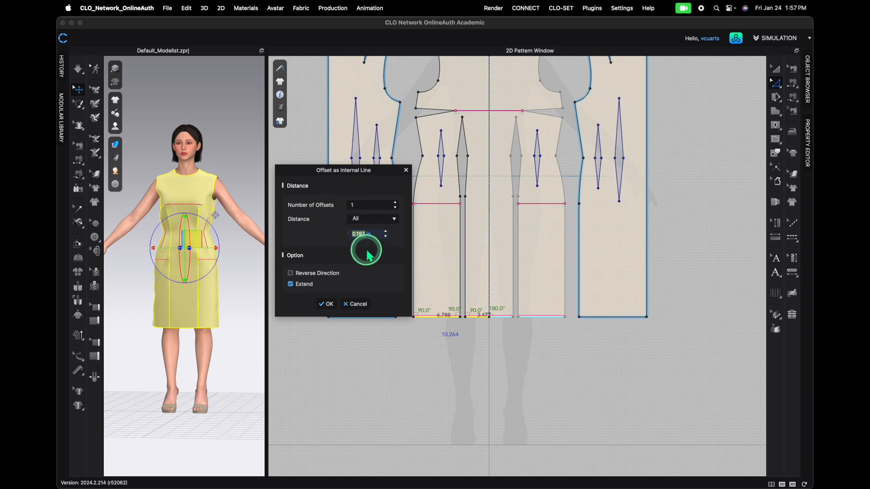
text(1)
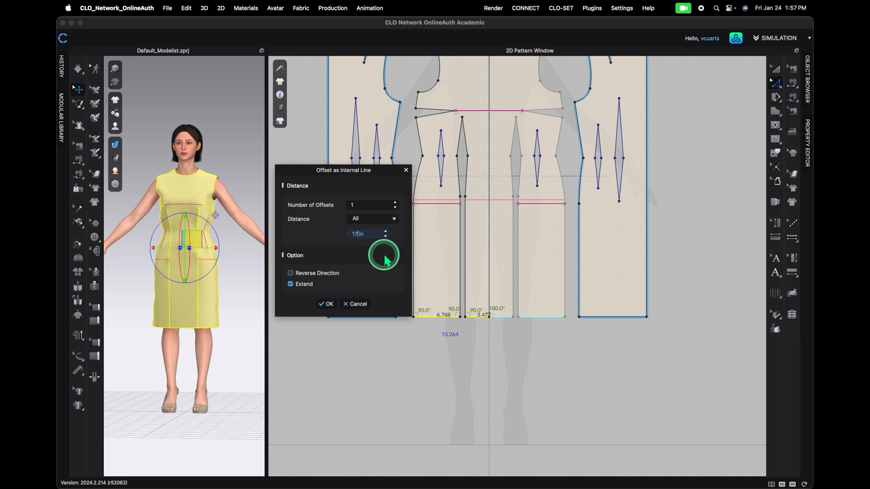
text(7)
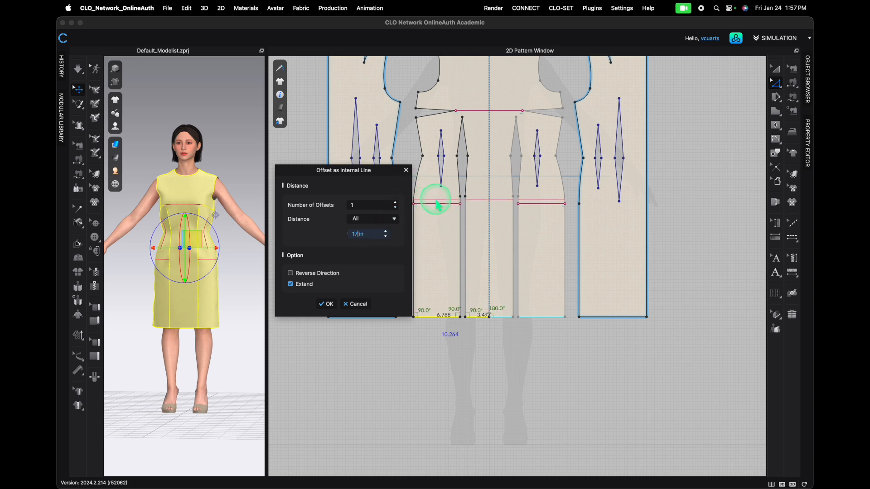
key(BackSpace)
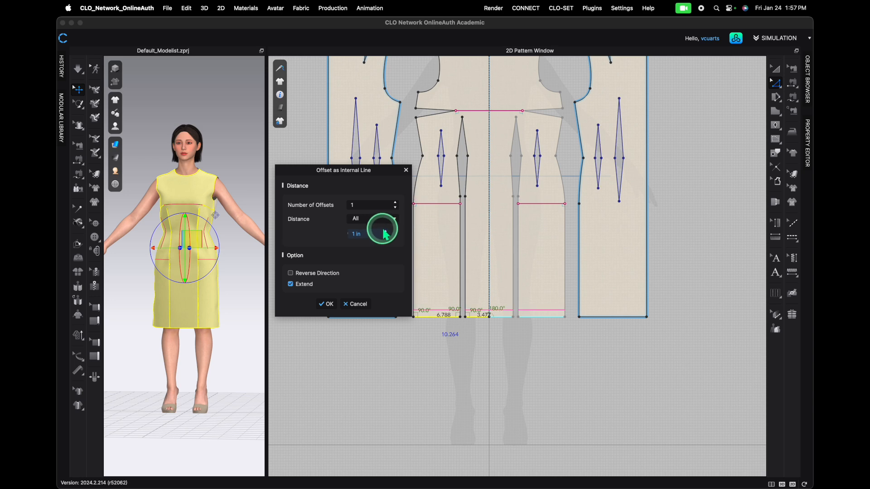
text(5)
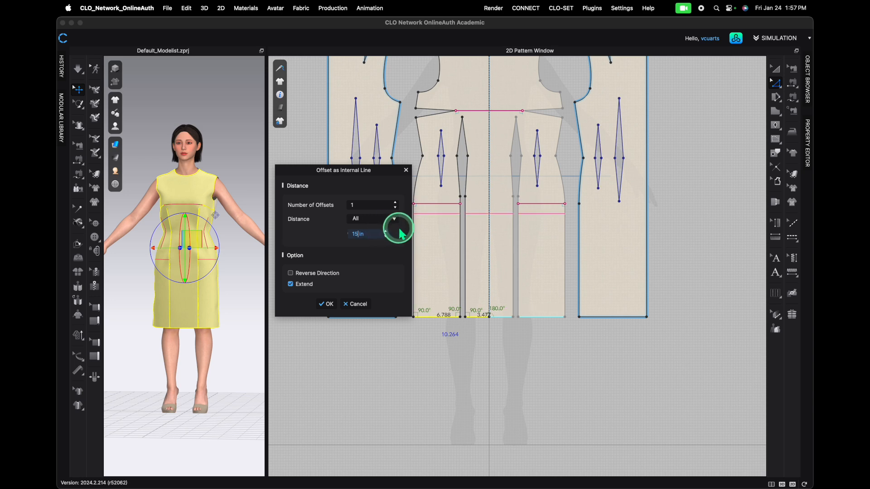
key(BackSpace)
text(6)
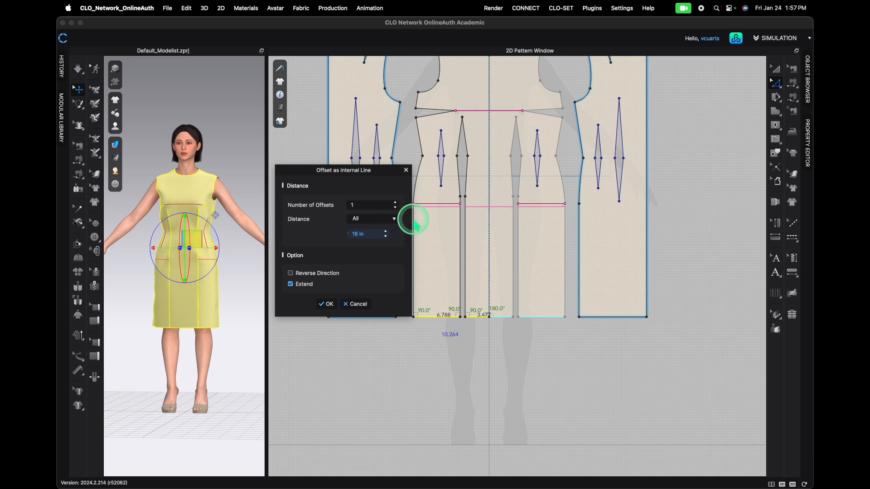
click(320, 308)
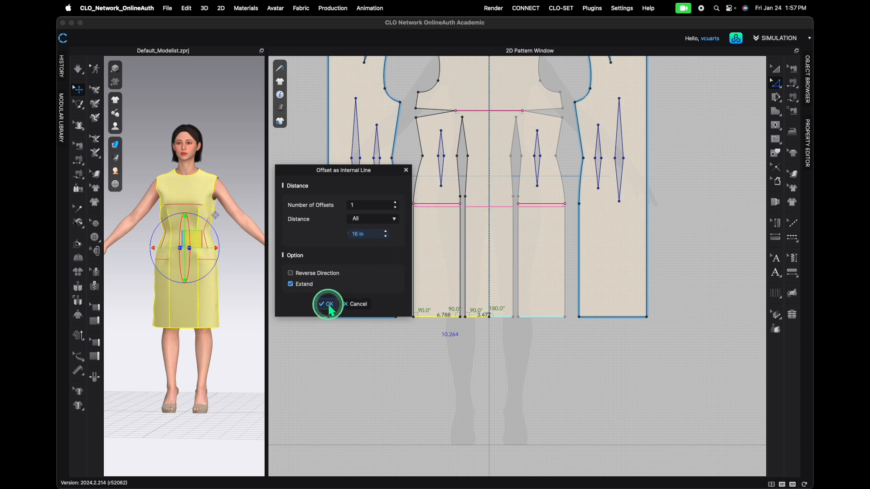
- Offset the back and side hem segments as internal lines 16 in above the hem
scroll(416, 198, up, 5)
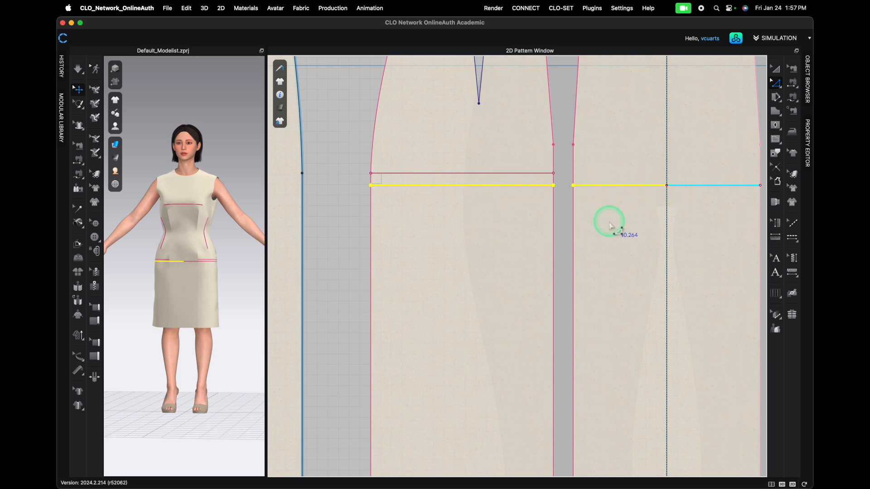
scroll(526, 249, down, 4)
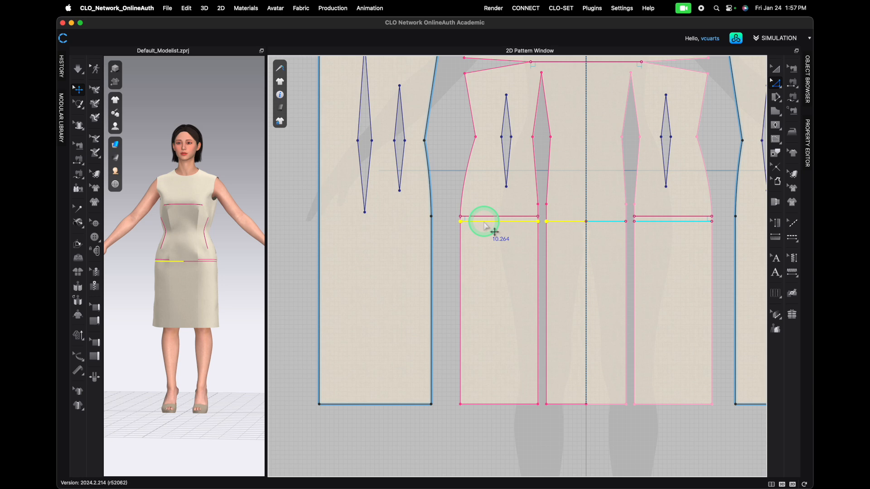
click(486, 413)
click(486, 404)
shift+click(561, 404)
shift+click(384, 403)
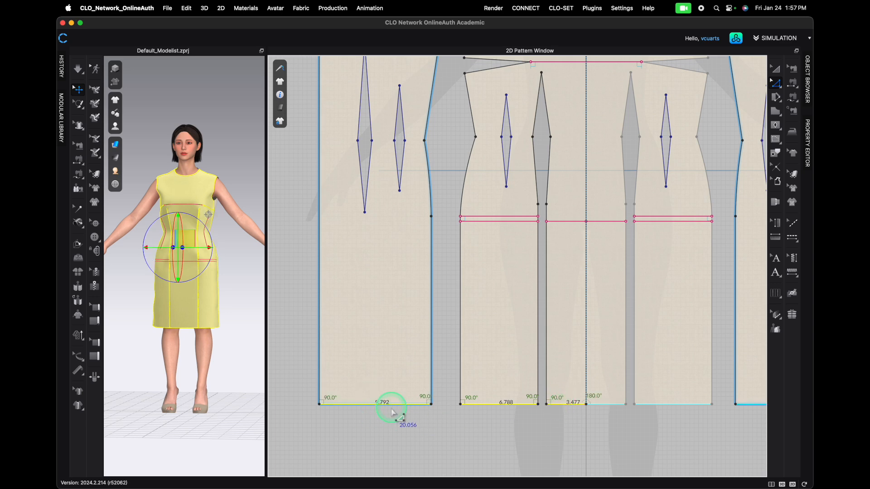
right_click(348, 407)
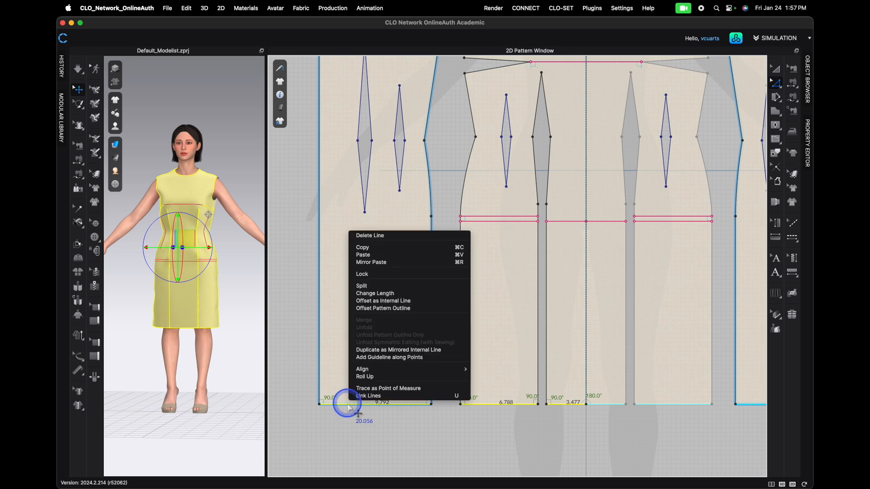
click(374, 301)
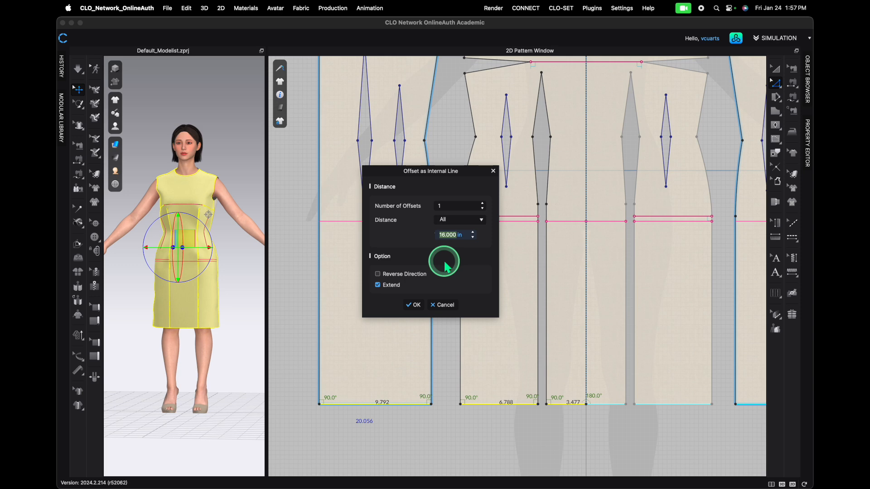
click(413, 305)
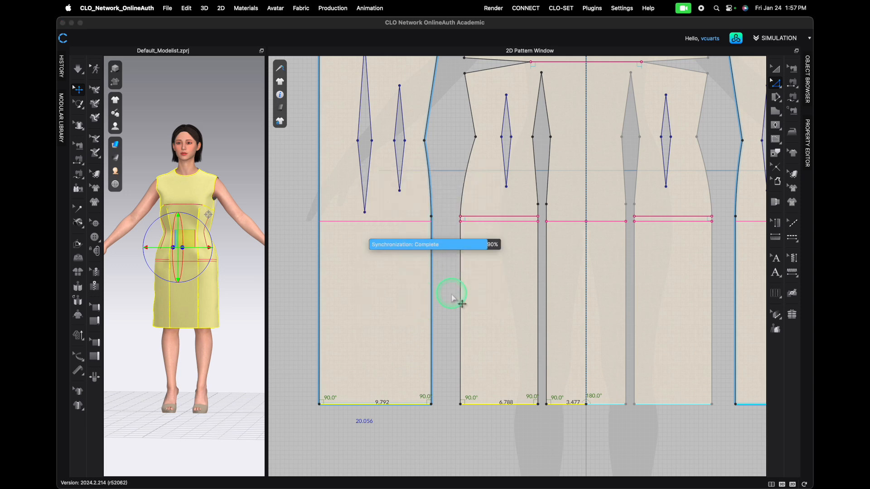
- Delete the short perpendicular line drawn earlier at the front side hip level
click(481, 217)
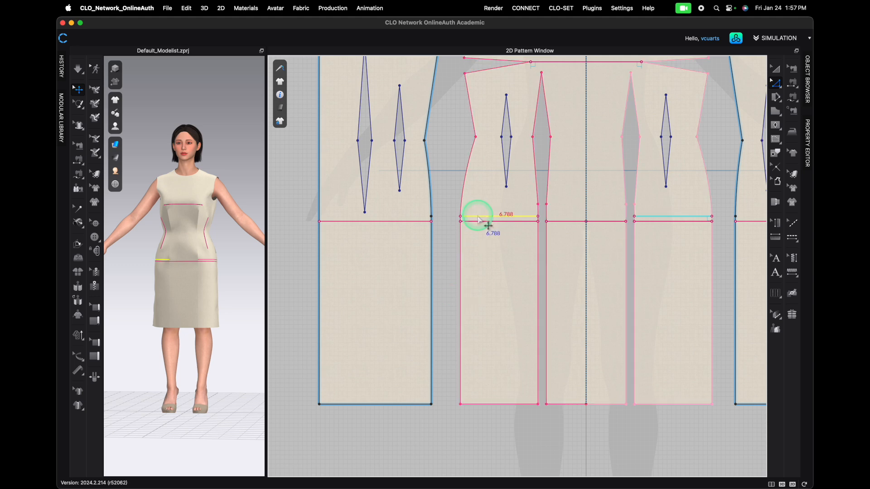
key(Delete)
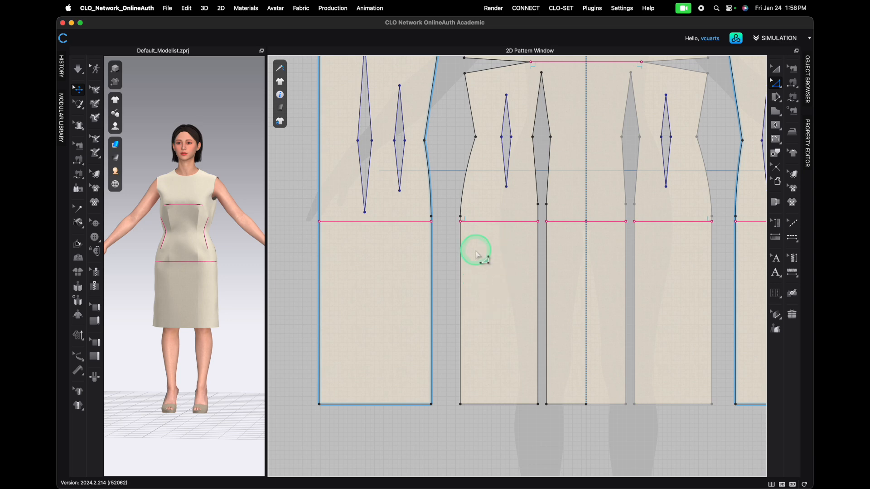
scroll(578, 230, down, 4)
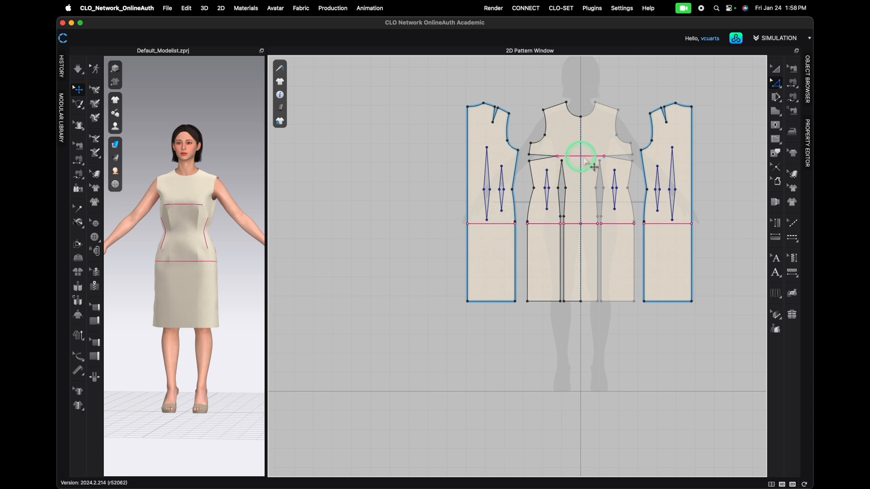
- Add a 4.984 in perpendicular internal line from the front side seam at the waist, with Extend on
scroll(583, 195, up, 4)
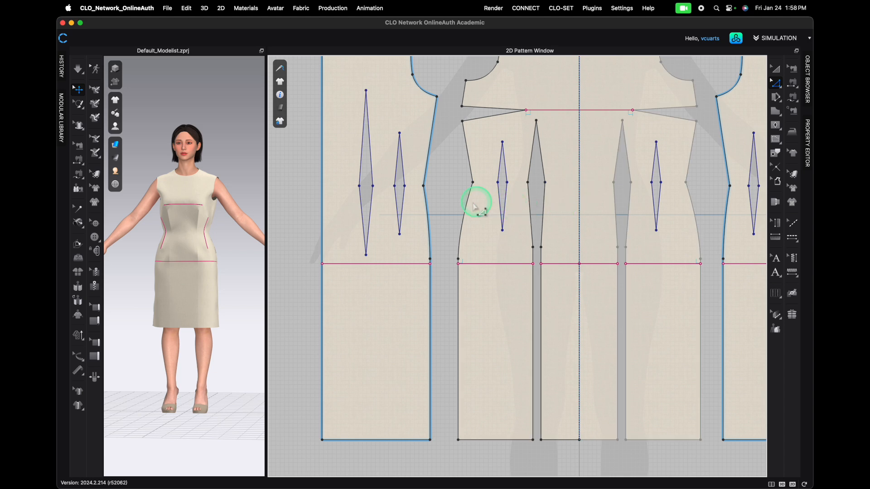
click(423, 186)
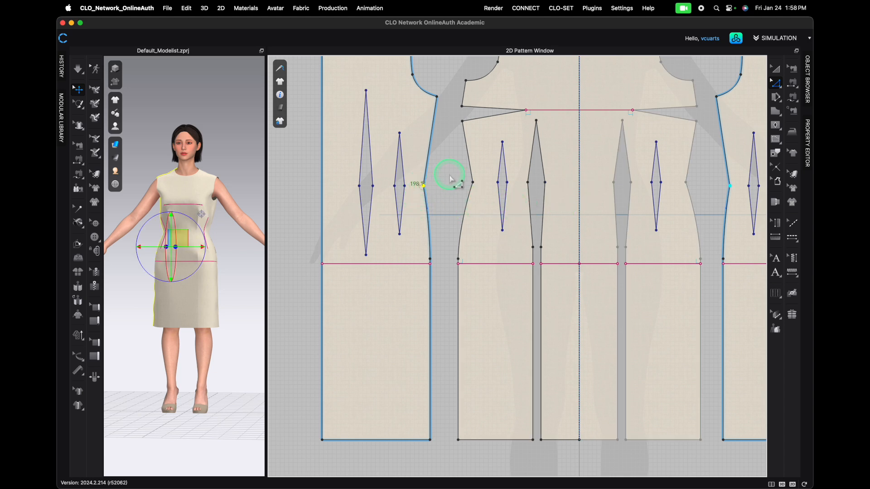
shift+click(472, 182)
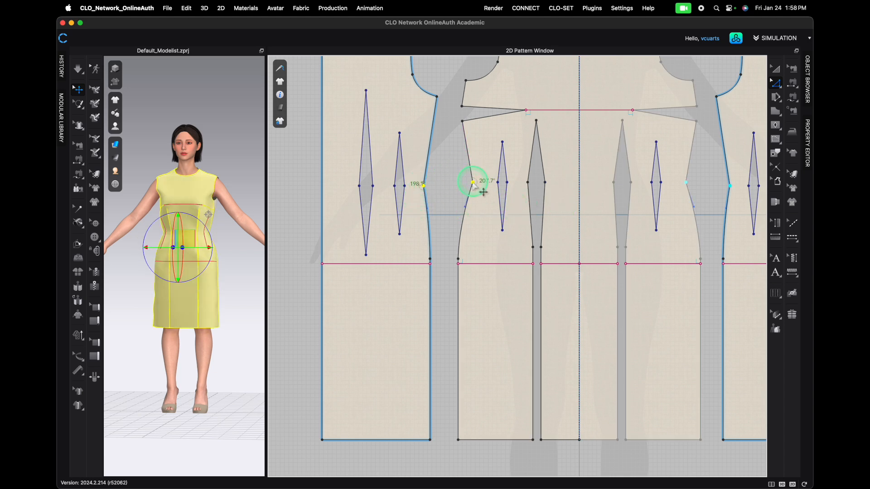
right_click(472, 183)
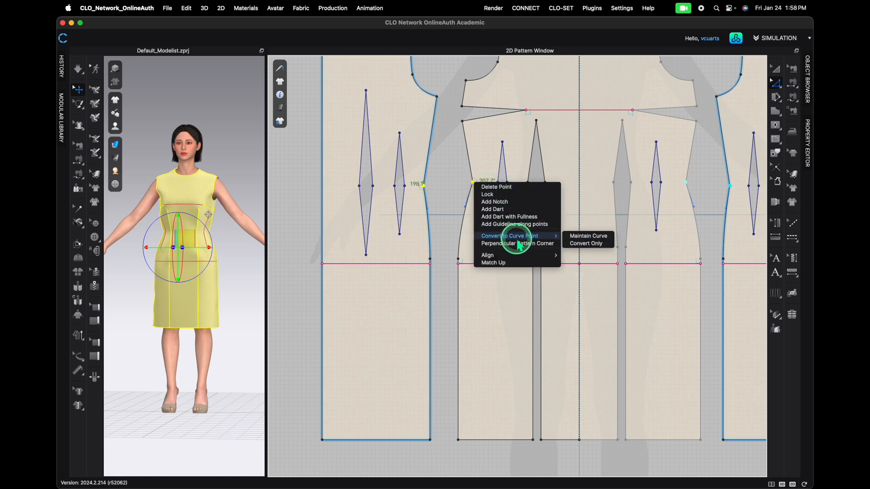
click(447, 197)
click(459, 180)
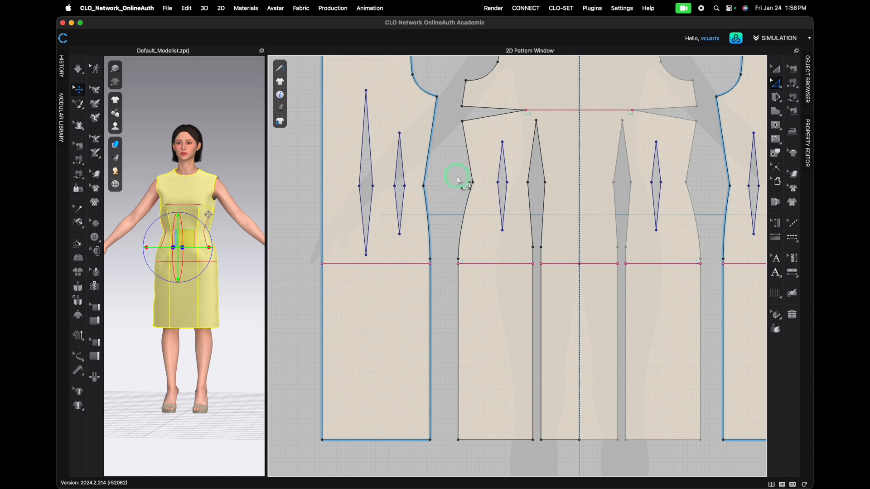
click(472, 182)
right_click(472, 182)
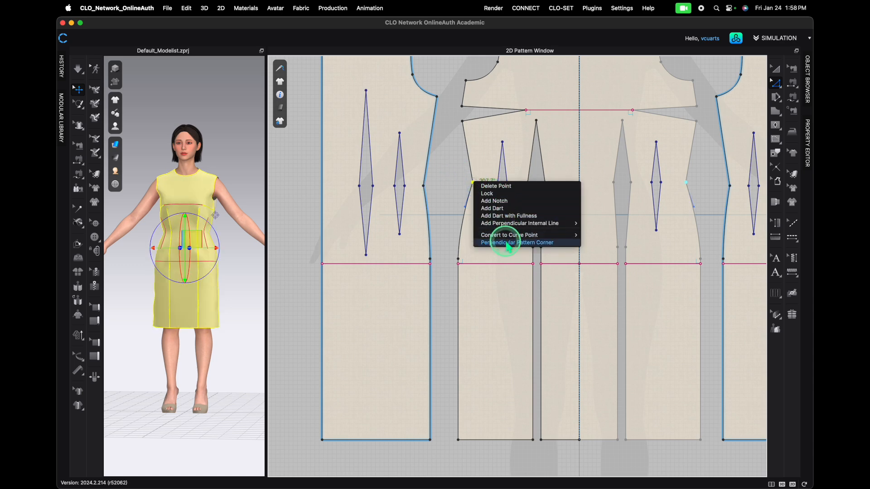
mouse_move(509, 224)
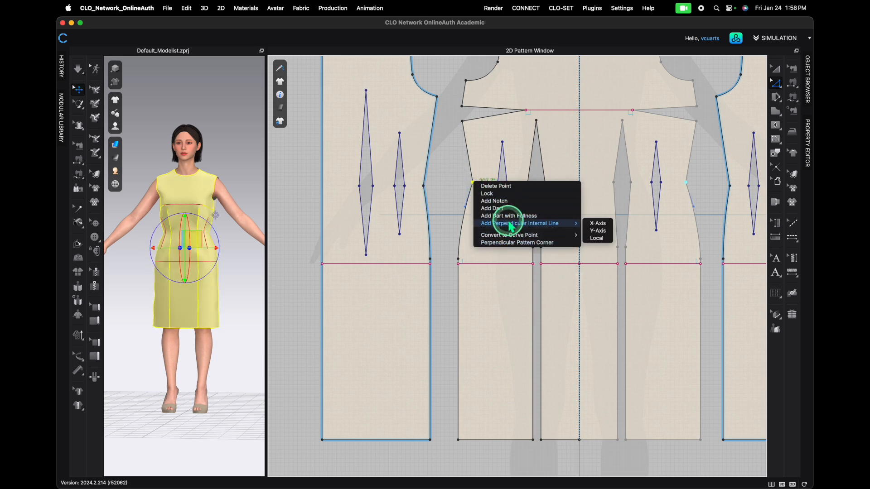
click(594, 234)
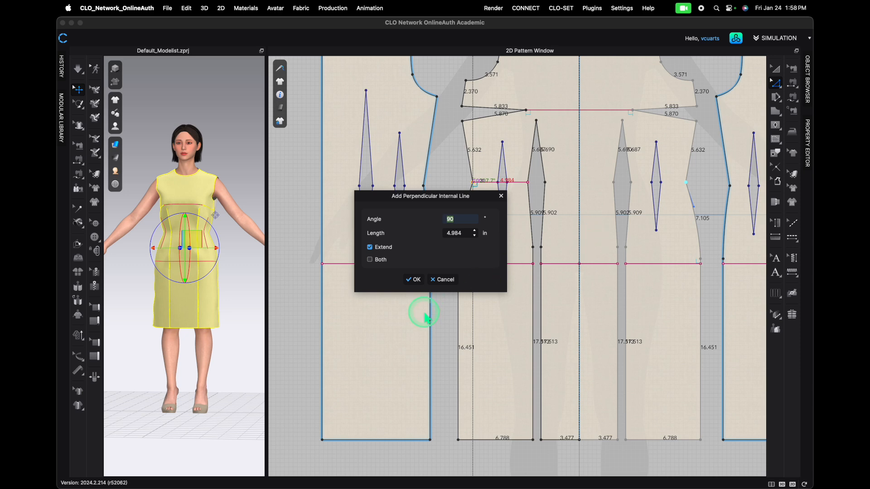
click(413, 279)
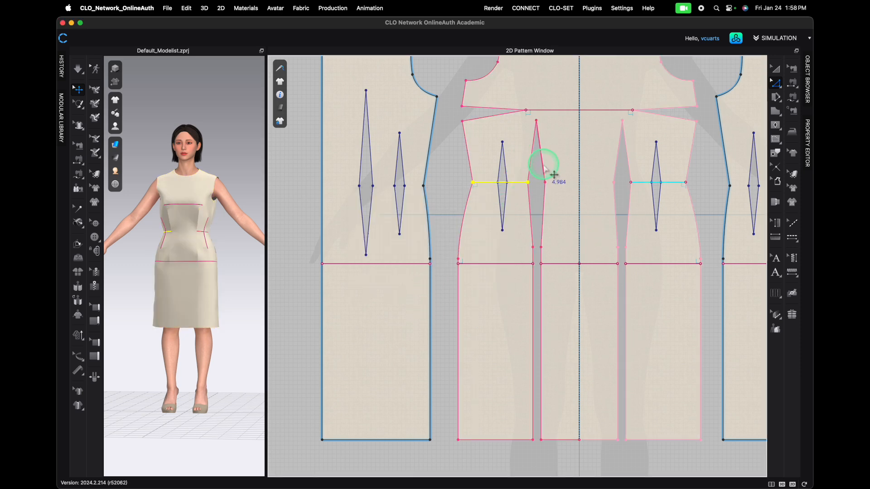
- Add a 6.224 in perpendicular internal line across the center front panel at waist level
click(545, 182)
right_click(545, 183)
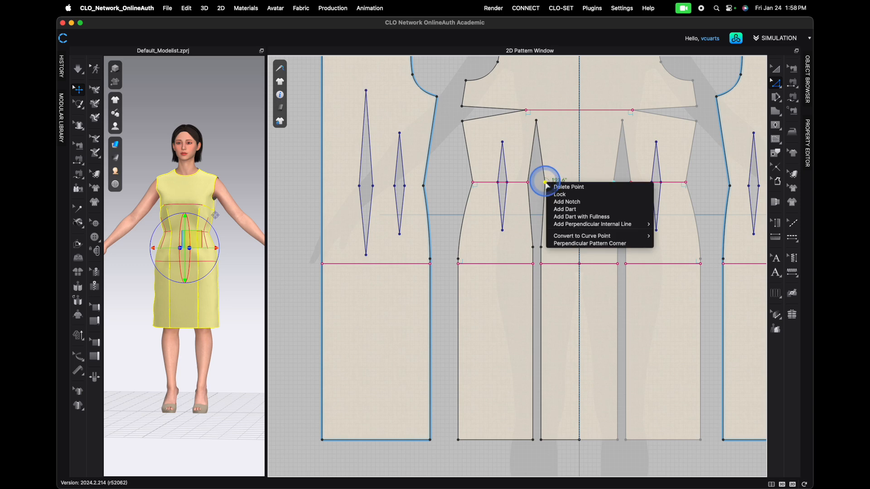
click(646, 226)
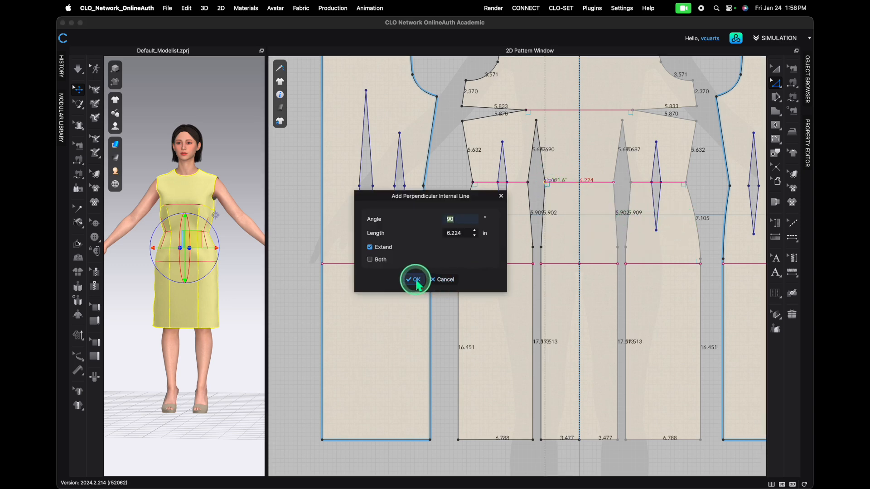
click(415, 279)
- Add a perpendicular internal line across the back panel from its side seam at waist level
click(423, 185)
right_click(422, 185)
mouse_move(520, 229)
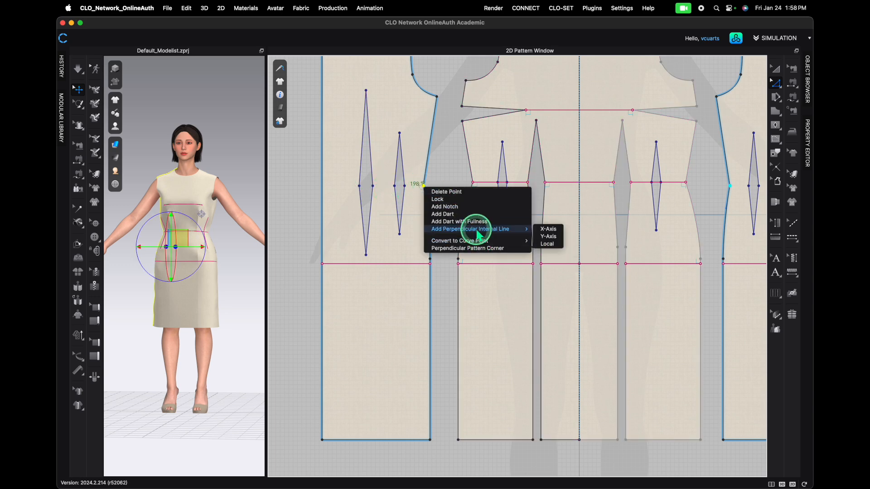
click(549, 236)
click(413, 277)
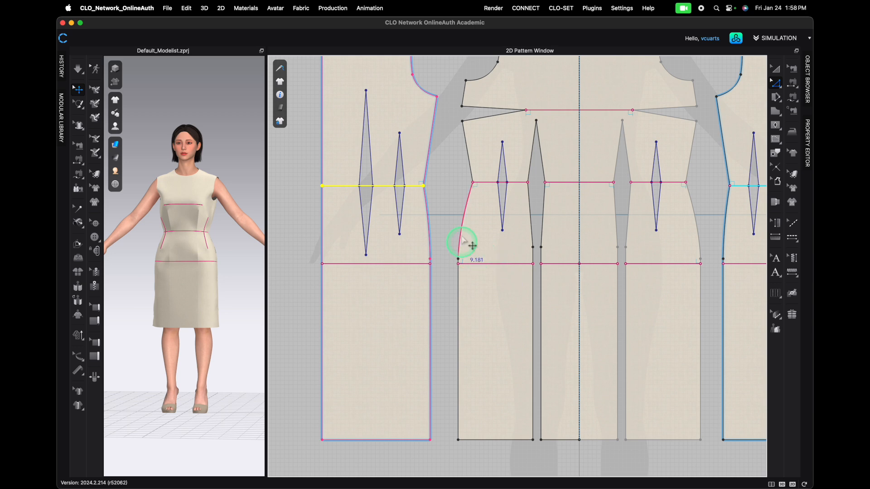
- Split the center back line so its first segment is 4 in long
scroll(445, 204, down, 3)
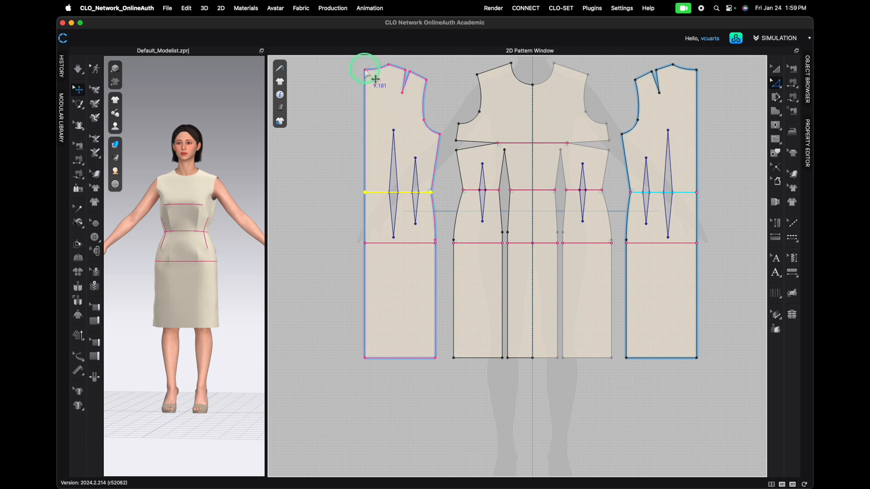
right_click(365, 98)
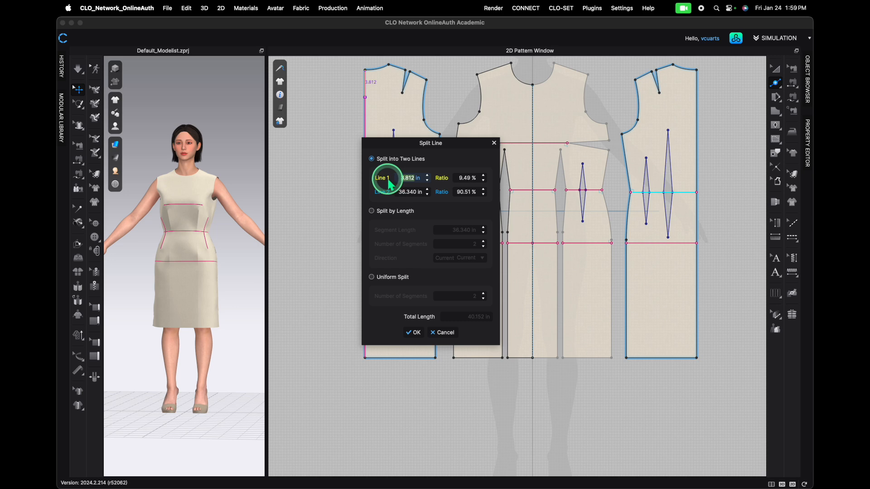
double_click(405, 181)
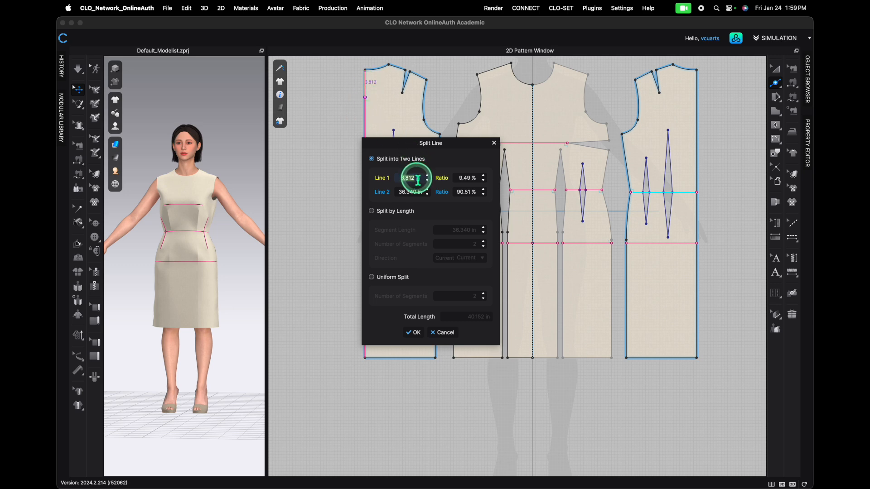
text(4)
click(415, 333)
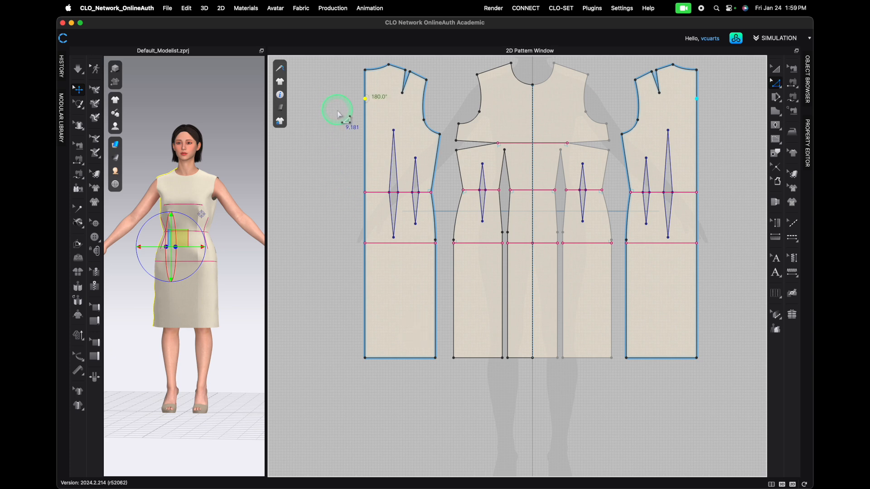
- Add an 8.092 in perpendicular internal line across the back from the new center back point
click(341, 128)
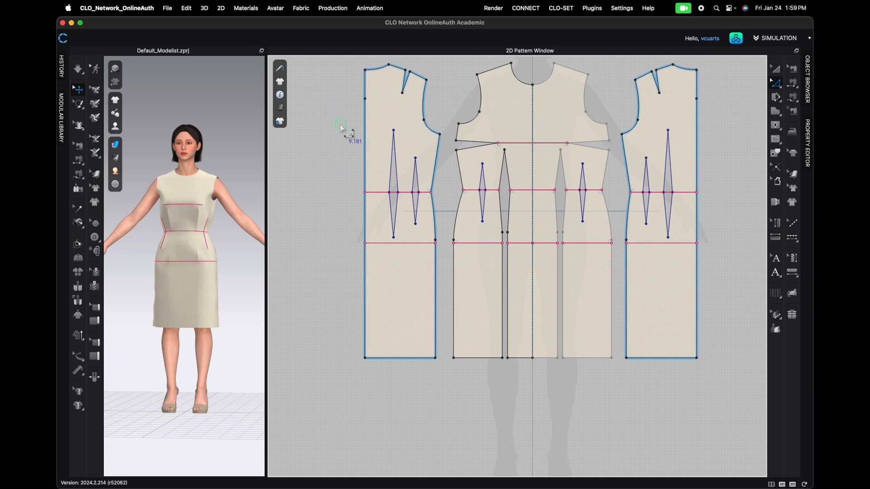
right_click(365, 98)
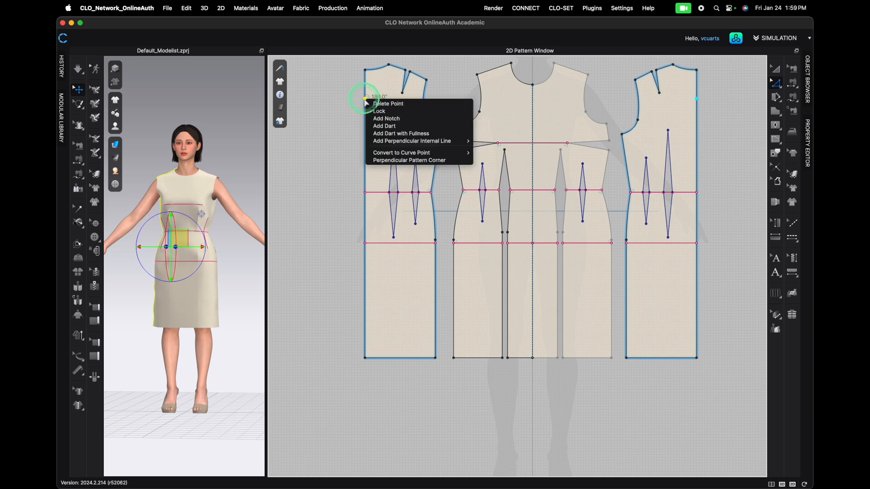
mouse_move(390, 143)
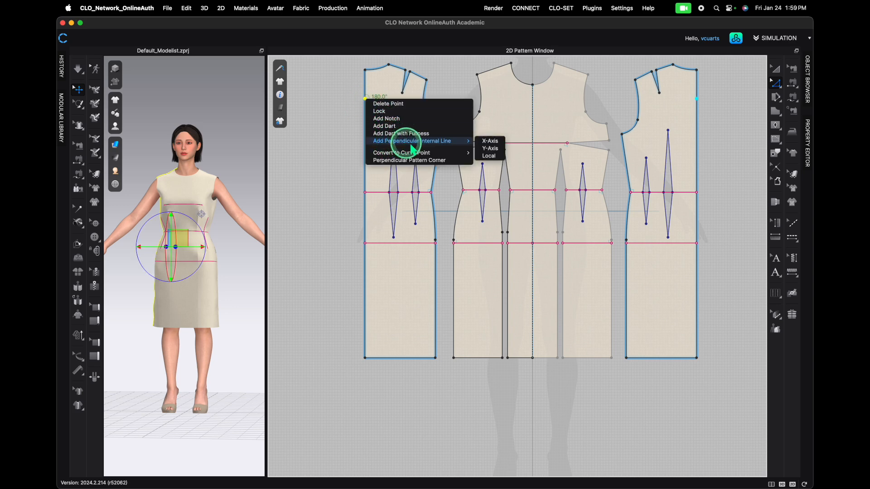
click(490, 156)
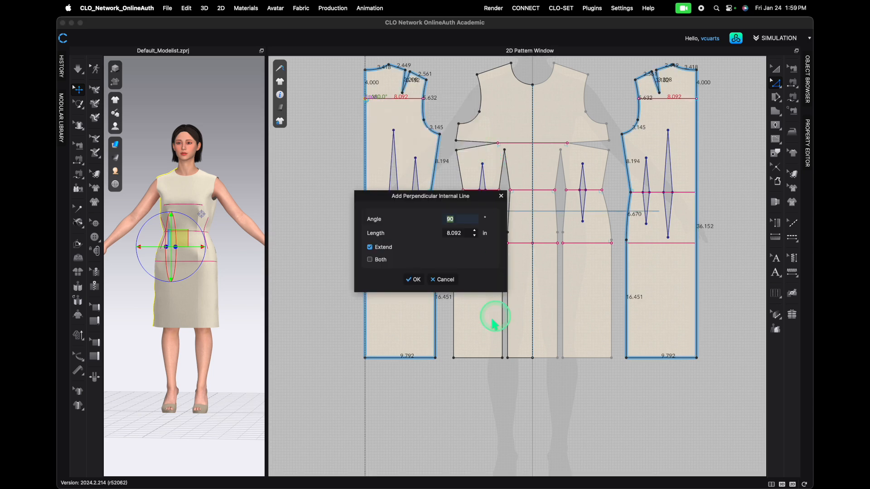
click(414, 279)
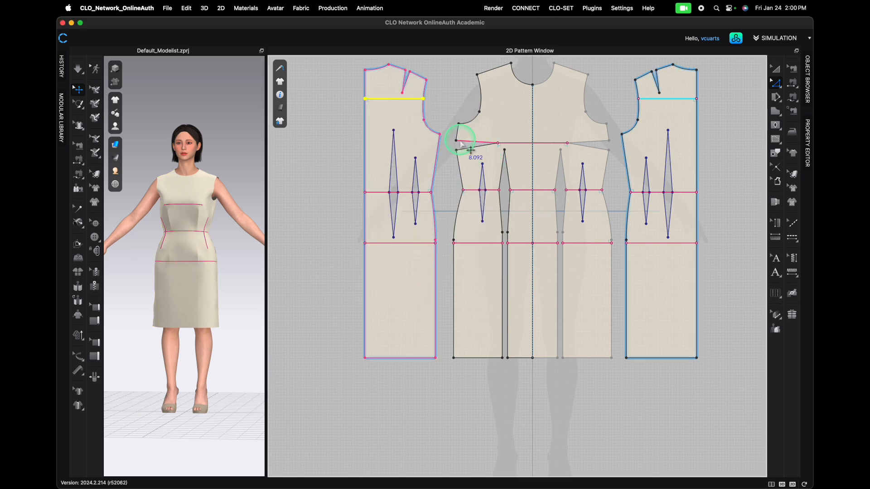
- Enlarge the 3D window and examine the new guide lines on the draped dress from several angles
scroll(460, 144, down, 5)
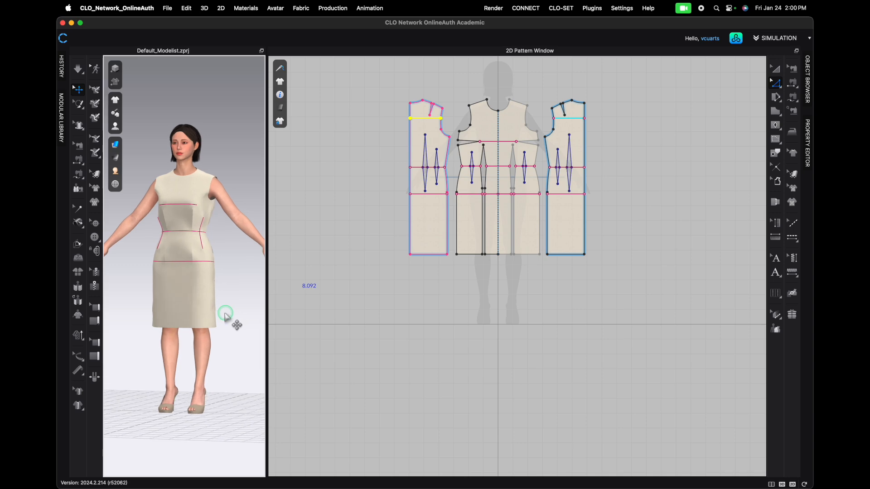
drag(267, 274, 582, 249)
click(386, 322)
right_drag(381, 323, 278, 321)
right_drag(373, 298, 355, 248)
scroll(359, 250, up, 3)
scroll(359, 250, up, 4)
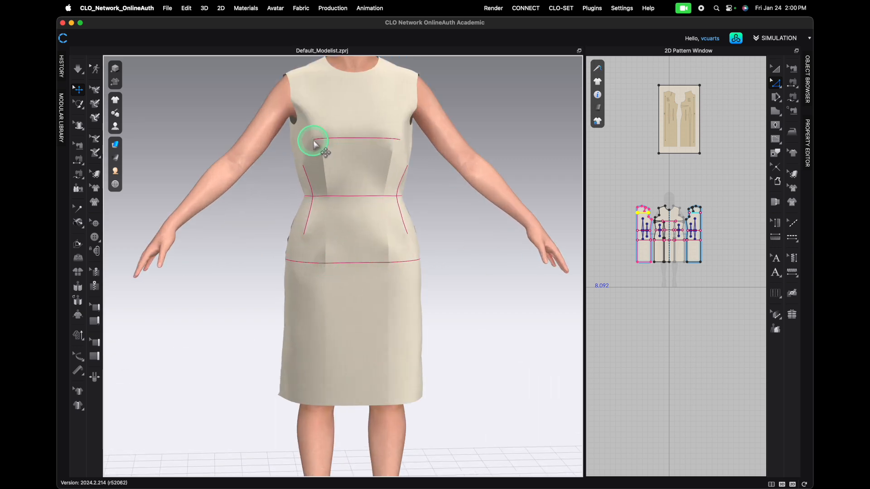
right_drag(334, 170, 416, 178)
right_drag(285, 211, 475, 217)
right_drag(413, 279, 388, 275)
scroll(353, 280, up, 6)
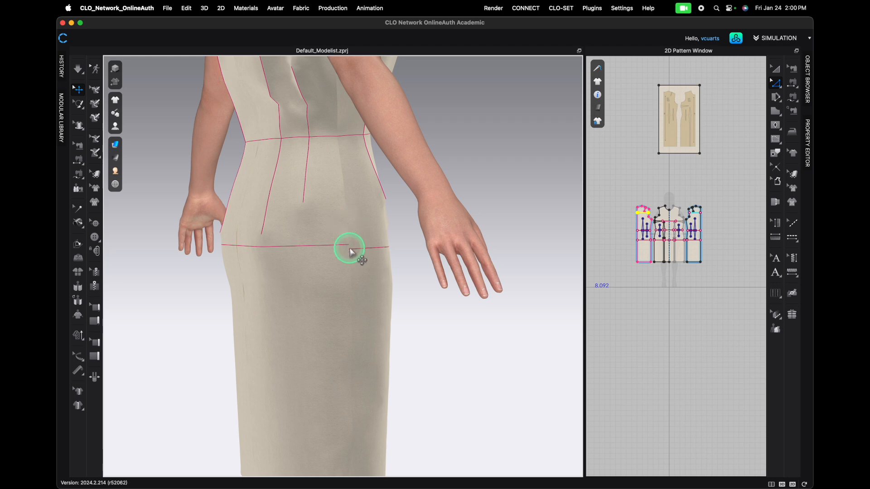
right_drag(343, 267, 233, 249)
- Simulate the dress and pull the front shoulder area to settle the drape, then stop simulating
key(space)
scroll(302, 276, down, 6)
click(247, 166)
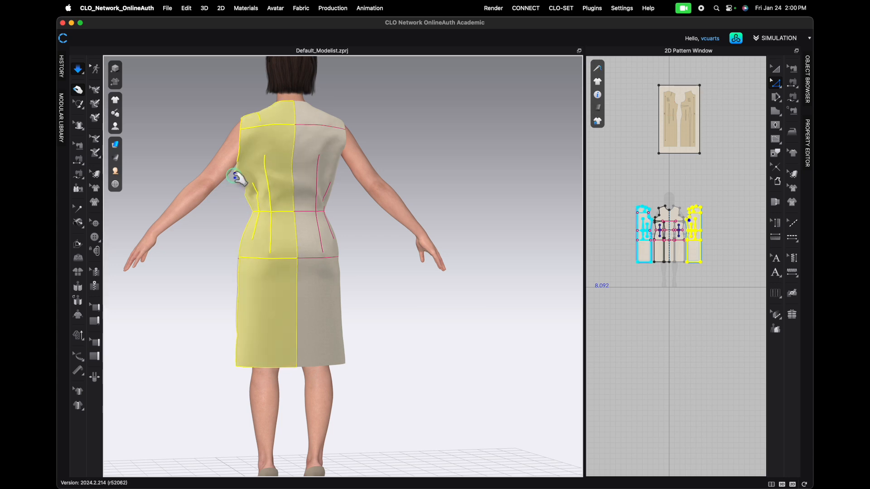
click(335, 169)
right_drag(310, 248, 360, 151)
click(398, 141)
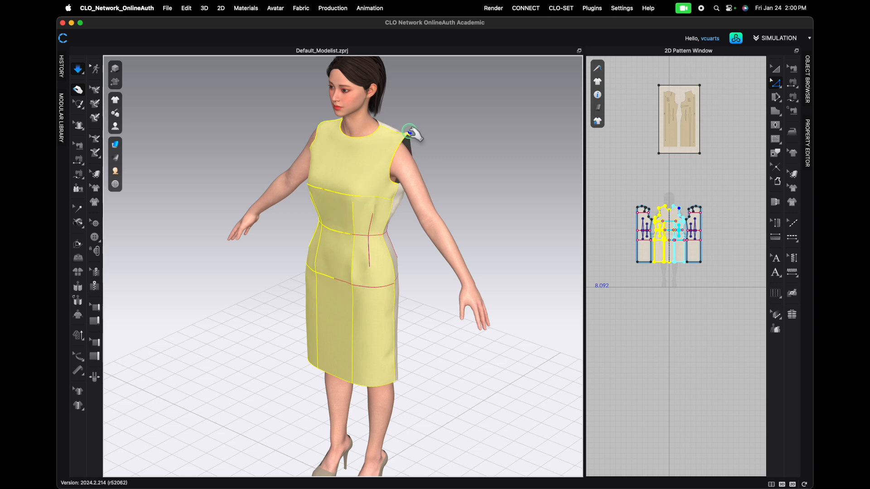
click(405, 193)
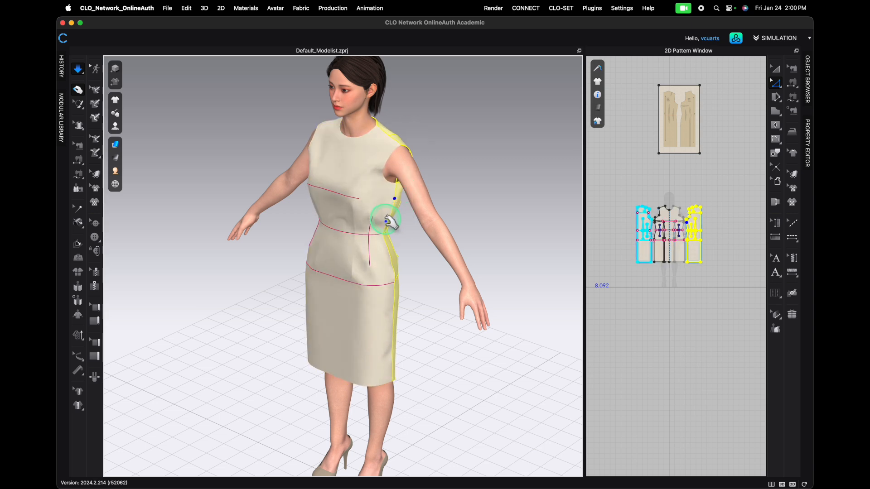
click(395, 142)
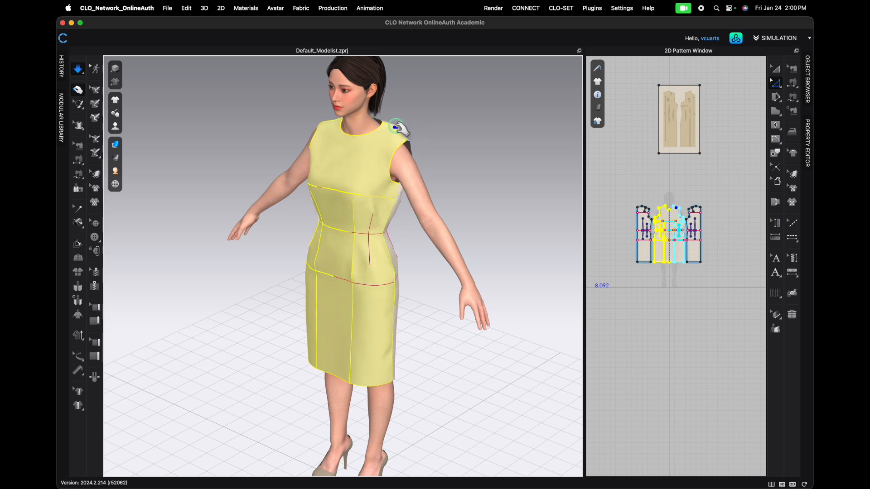
drag(357, 133, 398, 136)
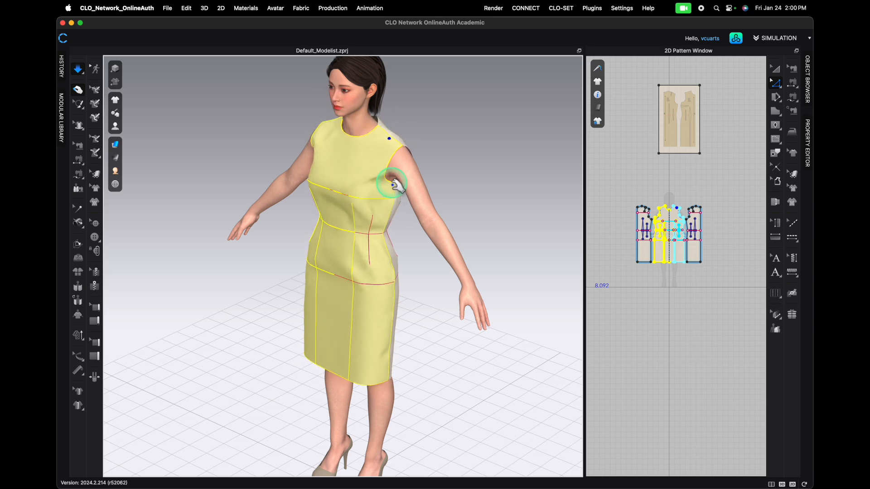
mouse_move(398, 192)
mouse_down()
mouse_move(394, 200)
mouse_move(393, 187)
mouse_up()
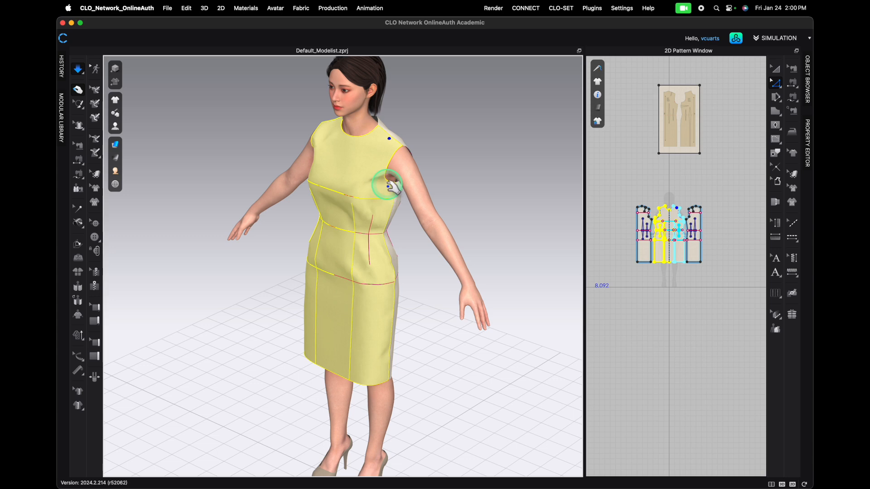
click(396, 190)
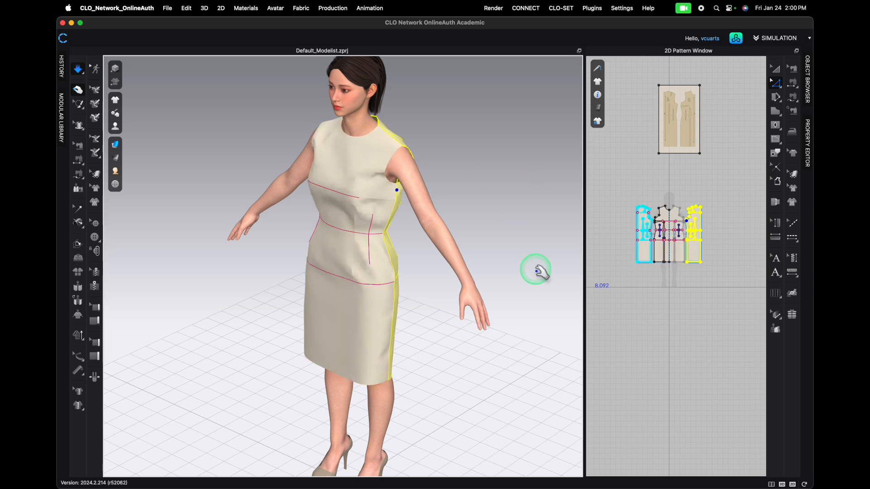
key(space)
- Zoom into the front bodice's side bust dart, nudge its points to reshape the dart, and resume simulation
scroll(667, 225, up, 5)
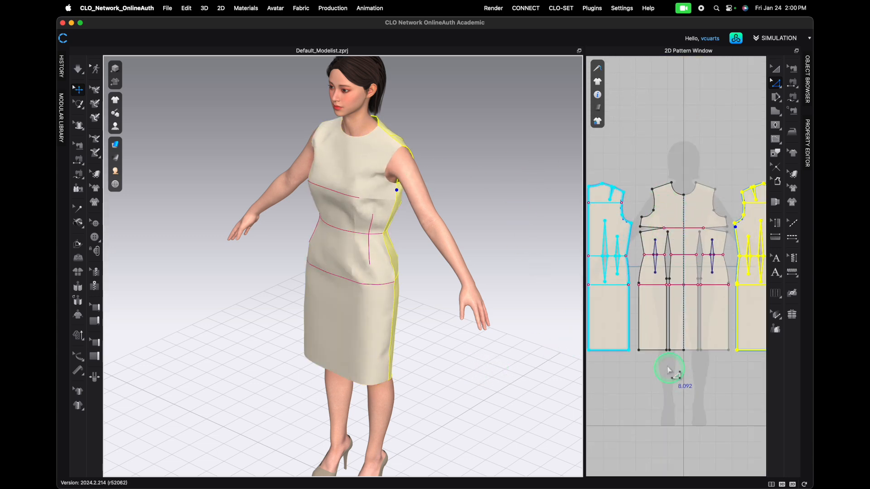
click(633, 198)
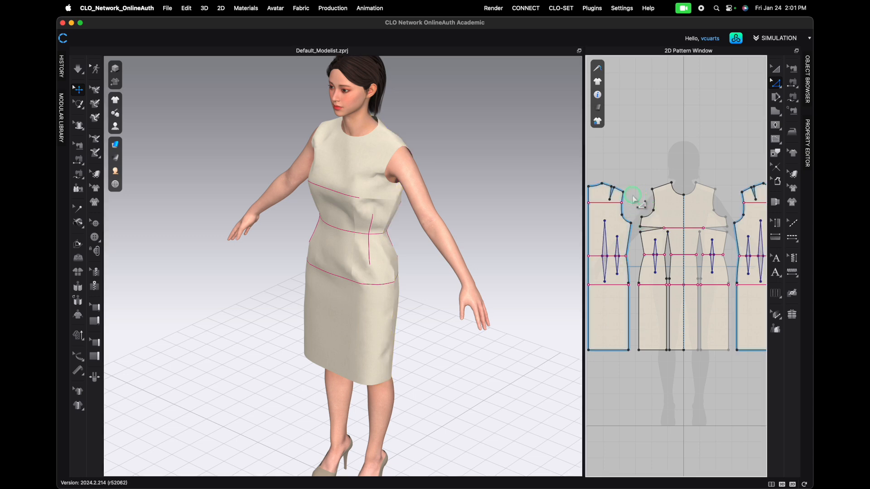
click(632, 223)
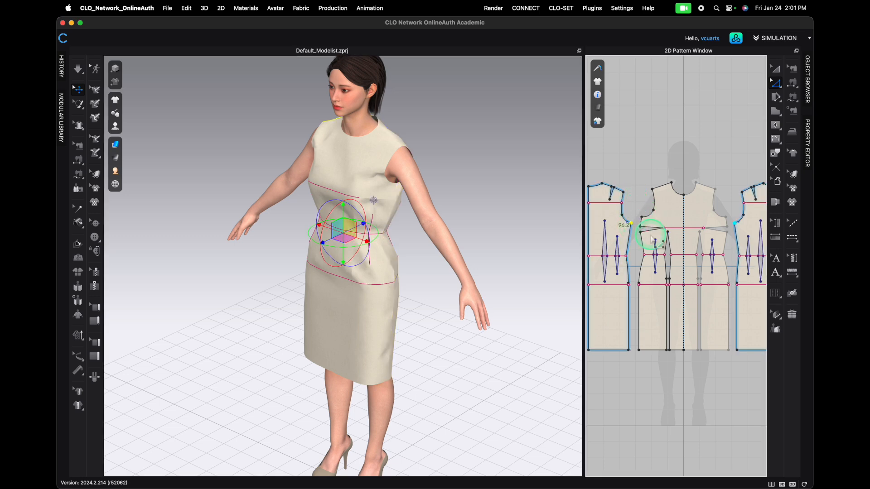
key(Left)
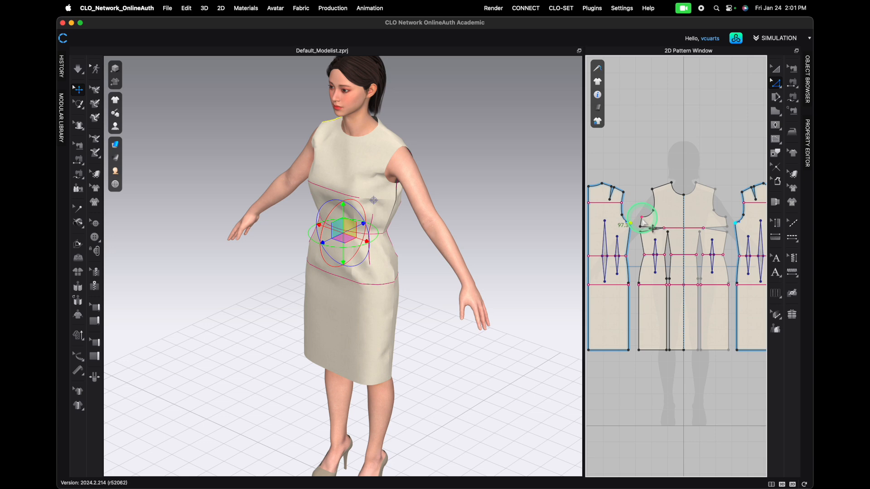
click(641, 218)
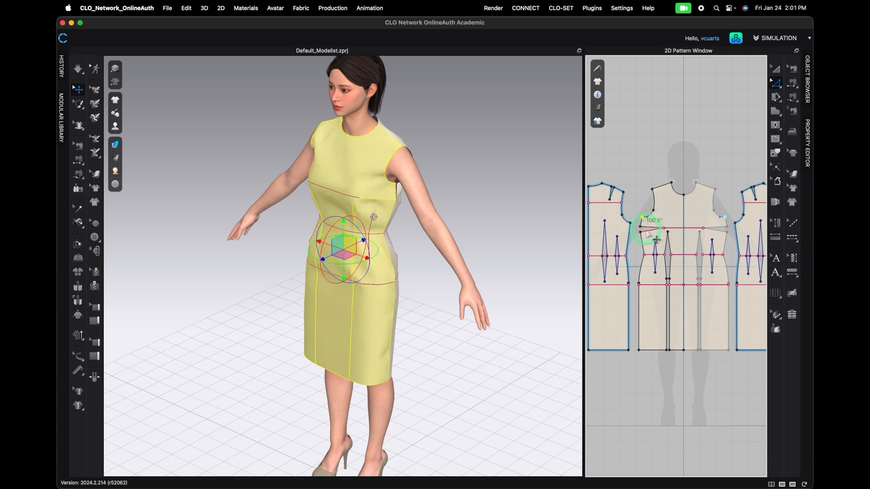
scroll(643, 223, up, 5)
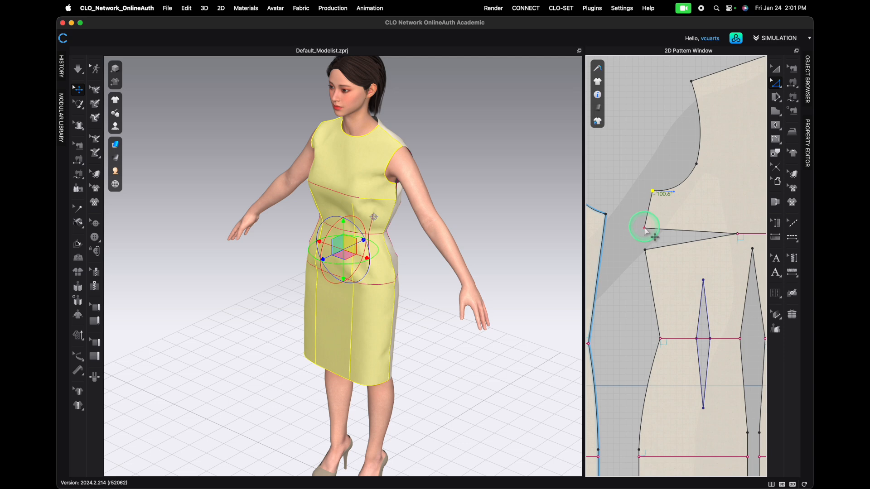
drag(645, 228, 646, 228)
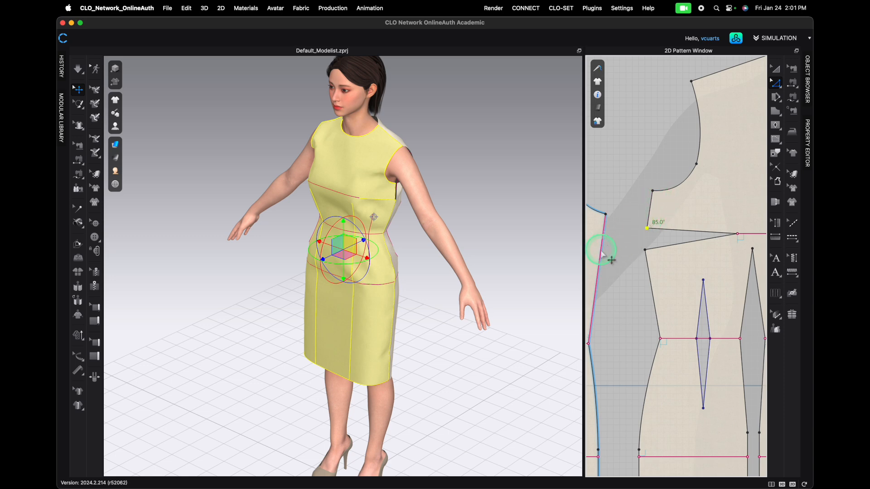
drag(646, 252, 648, 250)
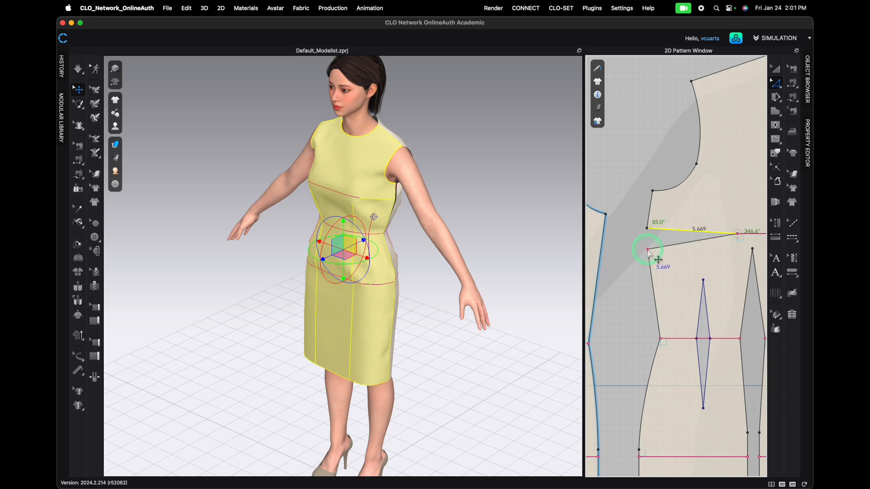
drag(648, 249, 650, 249)
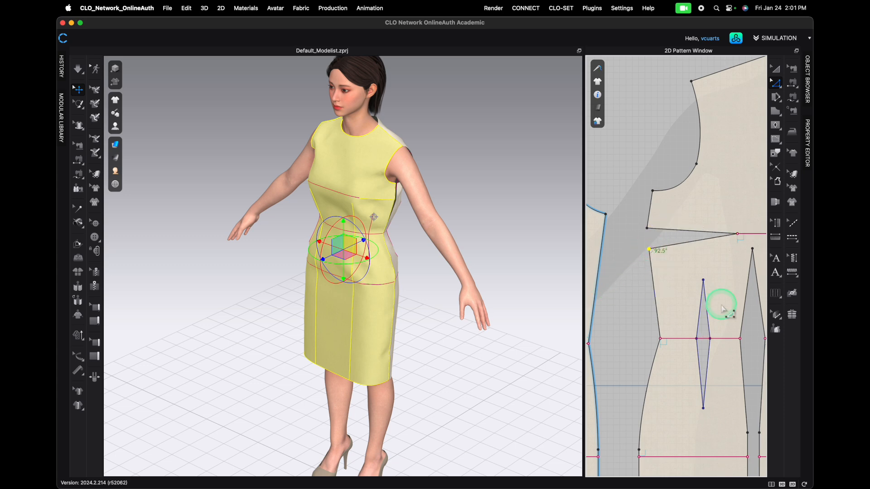
key(space)
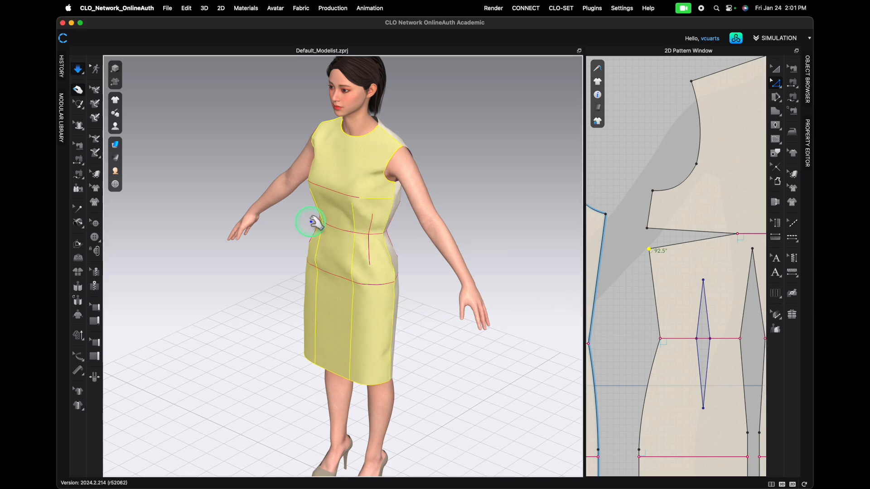
- Try moving the front bodice's shoulder point on the pattern, then undo that move
scroll(314, 222, down, 4)
scroll(644, 280, down, 5)
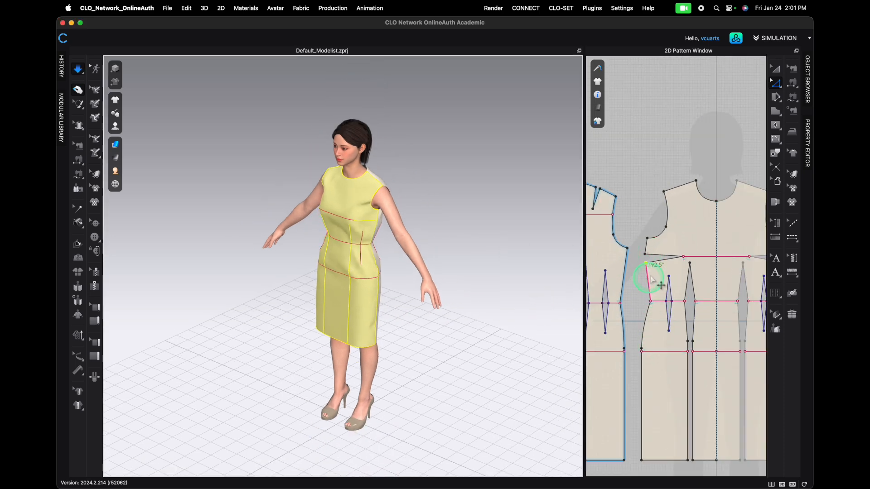
scroll(650, 262, down, 4)
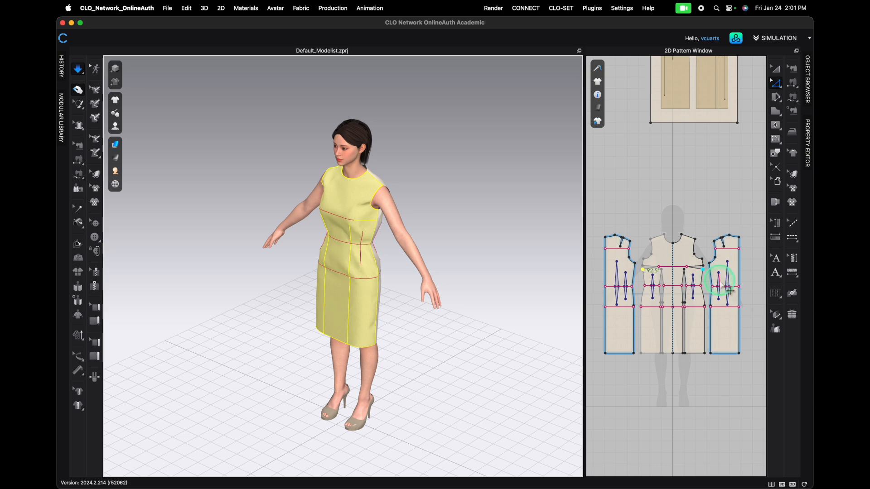
scroll(703, 278, up, 5)
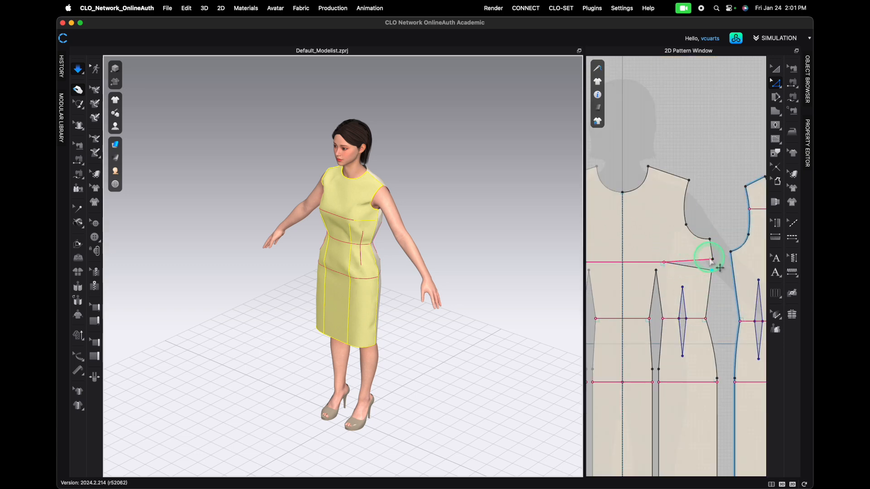
drag(585, 283, 431, 258)
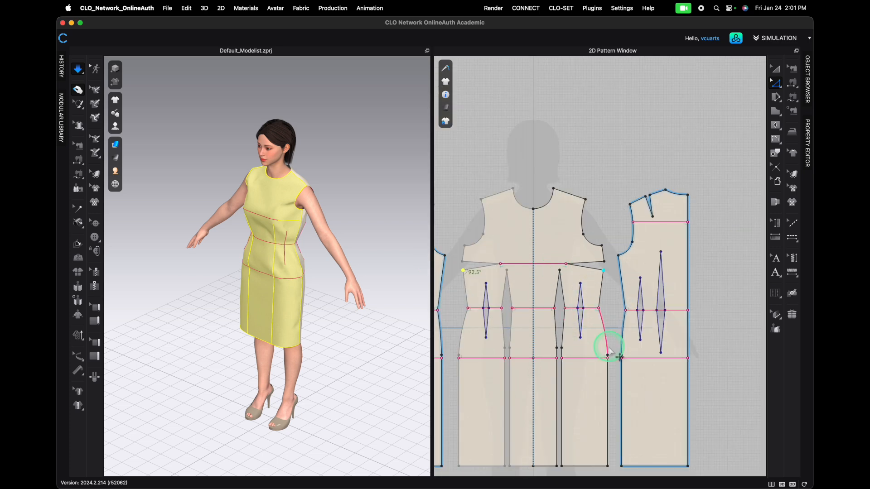
middle_drag(591, 222, 676, 175)
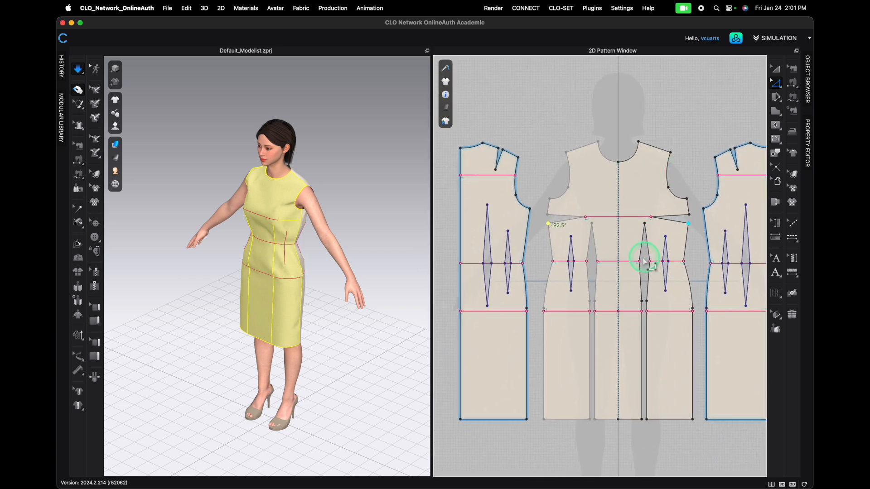
click(673, 209)
drag(670, 153, 662, 163)
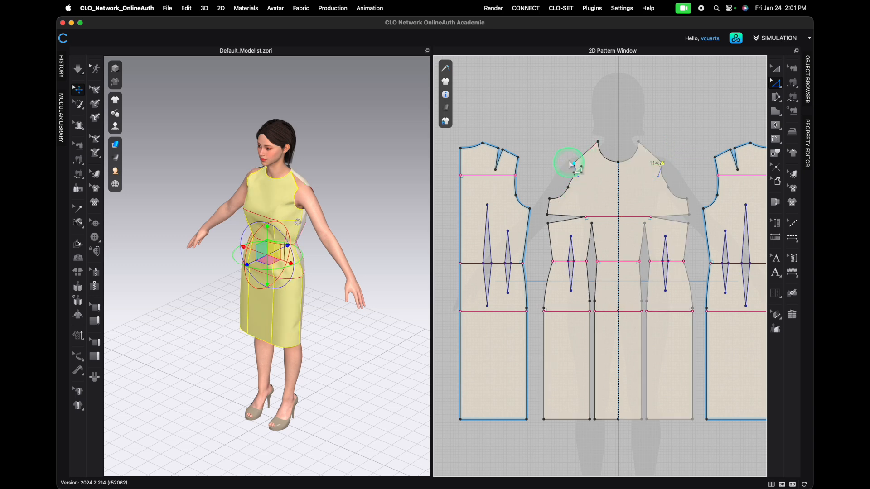
key(super+z)
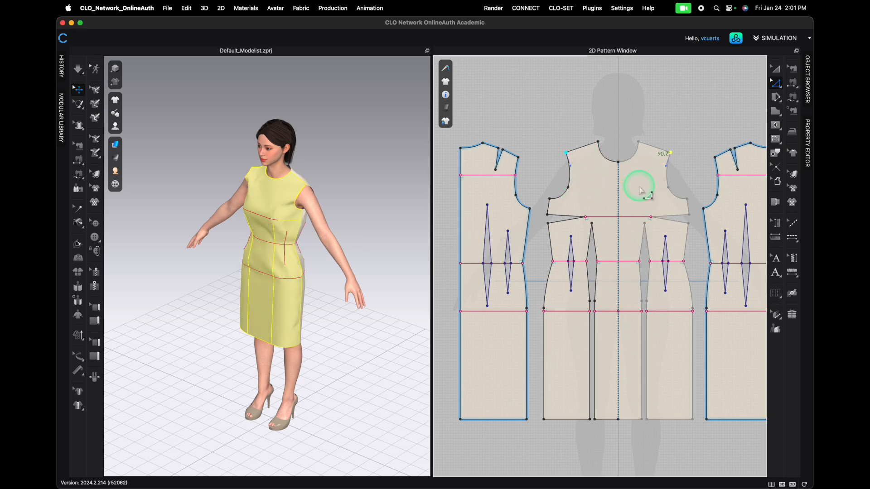
- Simulate the dress in front view and tug the front bodice fabric to settle the drape
click(577, 125)
right_drag(242, 311, 302, 308)
key(space)
drag(254, 207, 308, 216)
key(2)
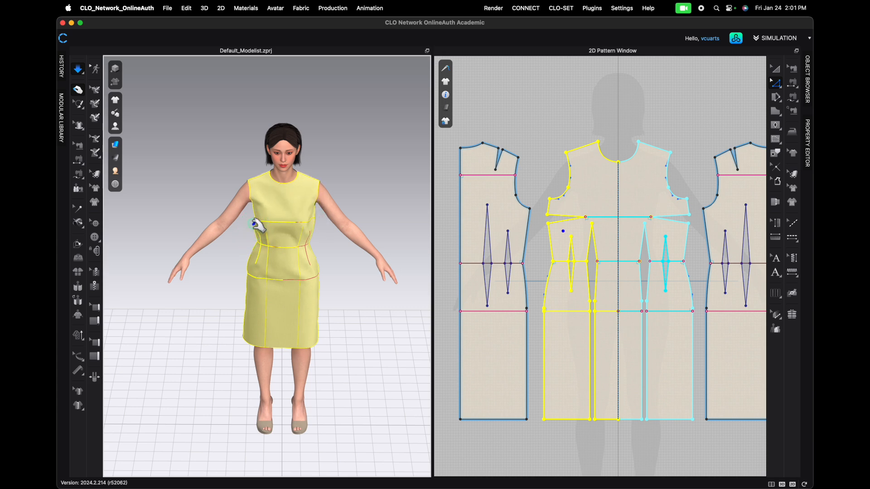
drag(256, 271, 253, 269)
drag(318, 182, 321, 172)
drag(249, 180, 250, 180)
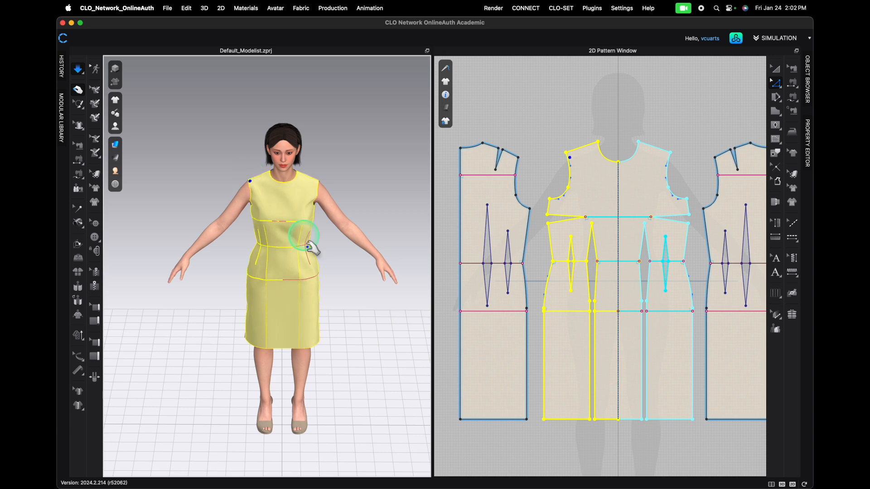
right_drag(252, 249, 281, 196)
right_drag(263, 230, 243, 218)
click(236, 232)
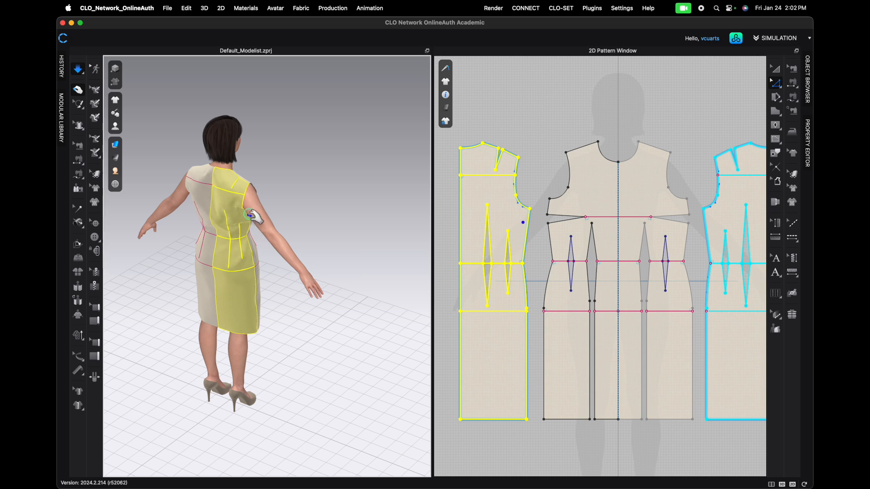
- Switch the garment rendering style to Translucent Surface
scroll(260, 265, up, 3)
right_drag(271, 283, 194, 268)
right_drag(222, 138, 253, 154)
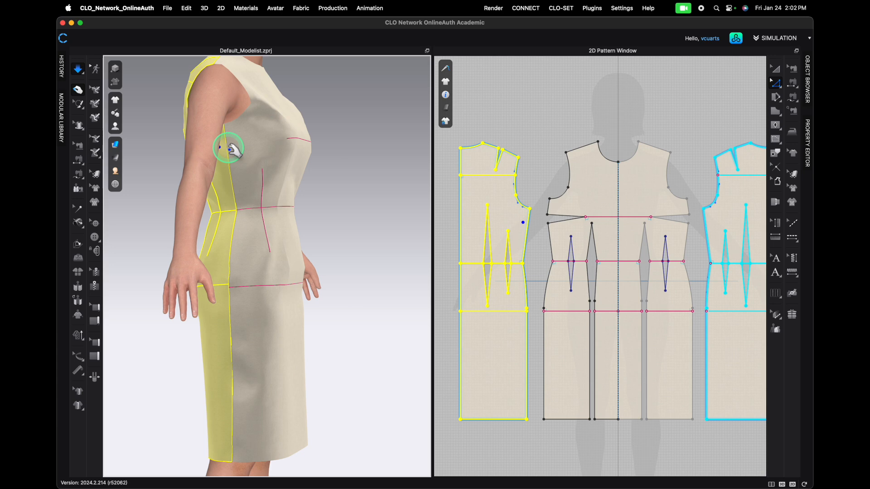
right_drag(304, 268, 317, 241)
right_drag(248, 267, 277, 271)
click(187, 202)
click(115, 144)
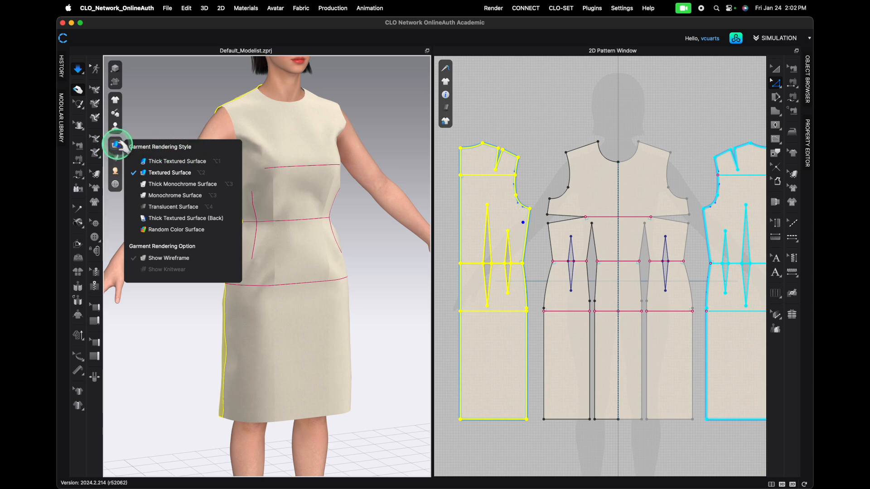
click(150, 207)
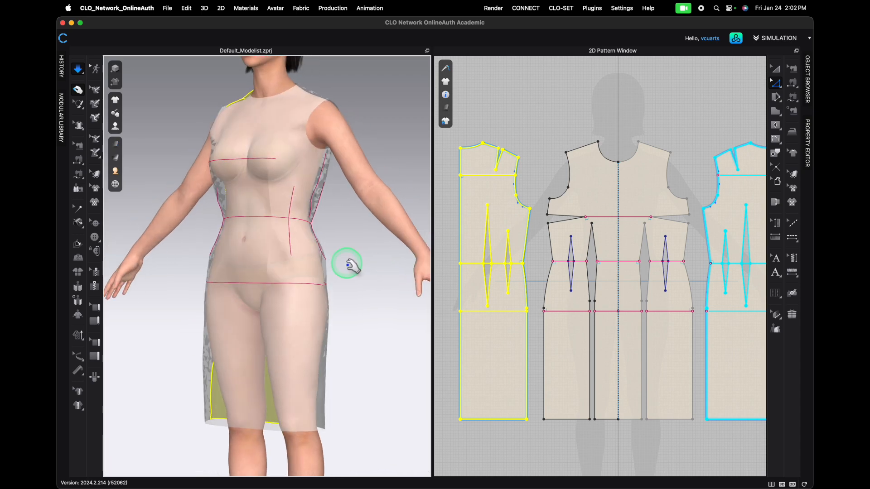
- Examine the translucent dress's fit around the armhole, side seam and hem from several angles
scroll(223, 216, up, 5)
right_drag(241, 210, 324, 216)
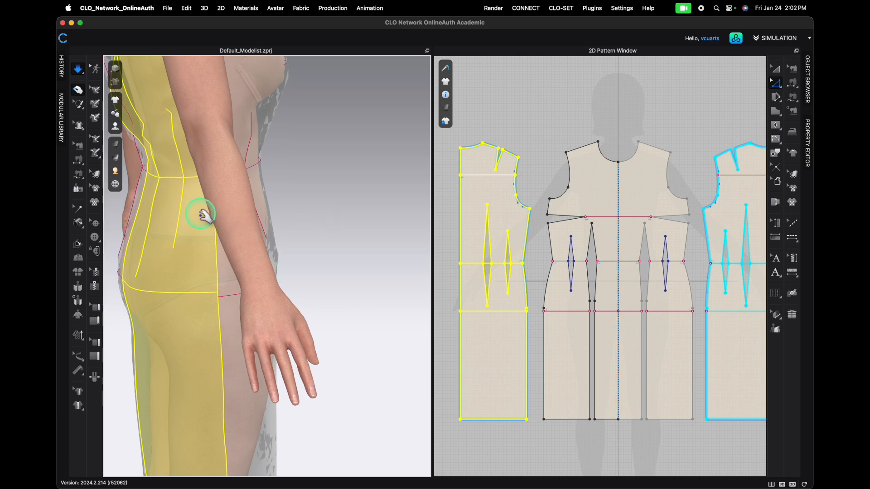
right_drag(204, 215, 385, 332)
scroll(256, 261, up, 3)
click(346, 306)
drag(385, 321, 386, 322)
right_drag(373, 333, 326, 318)
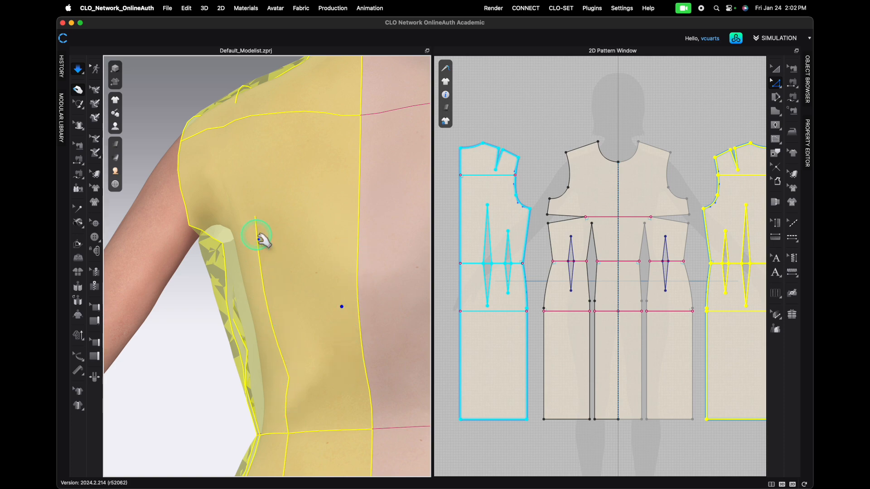
right_drag(273, 397, 282, 413)
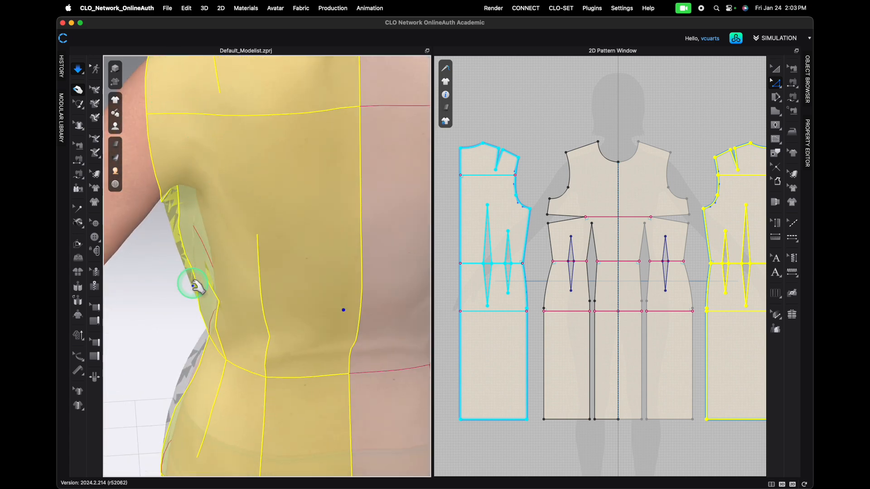
scroll(213, 217, down, 3)
right_drag(170, 256, 266, 252)
scroll(265, 251, down, 5)
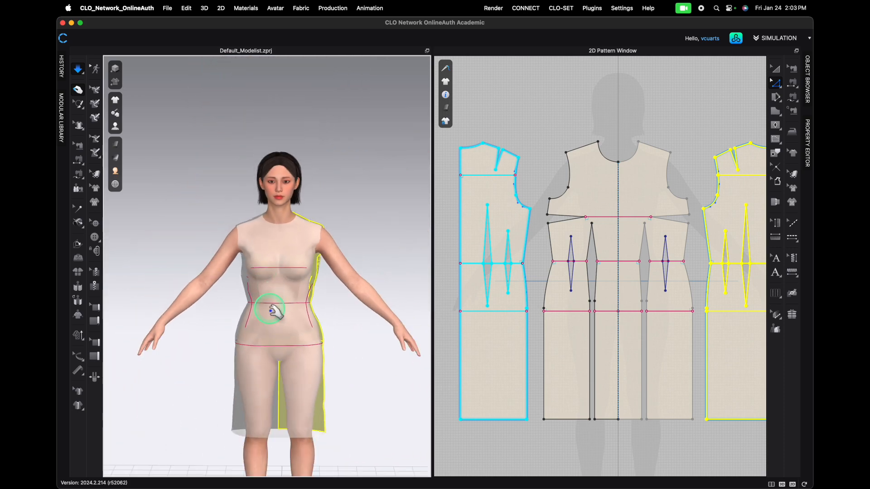
click(322, 380)
click(242, 412)
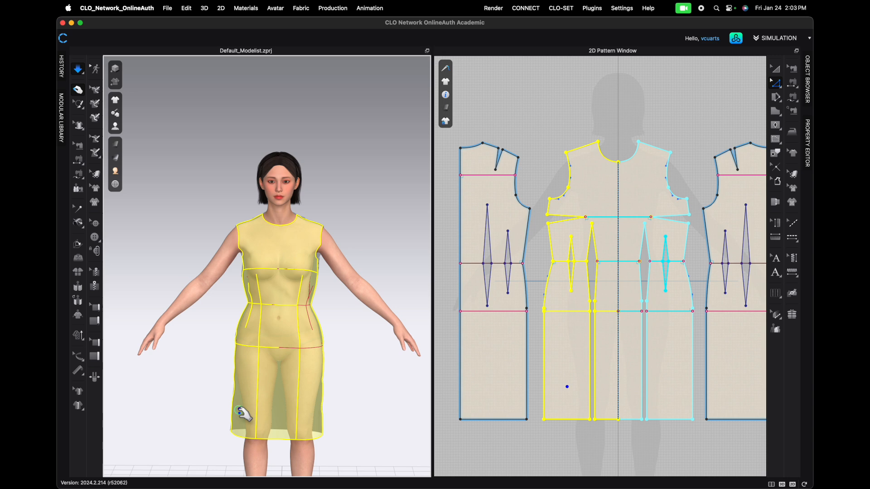
drag(317, 426, 328, 434)
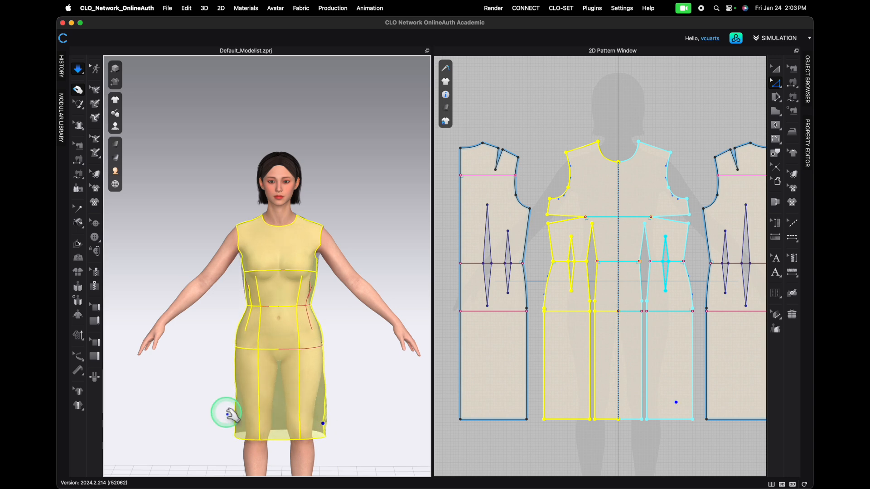
- Switch the garment rendering style to Random Color Surface and view the dress from the side and back
click(116, 144)
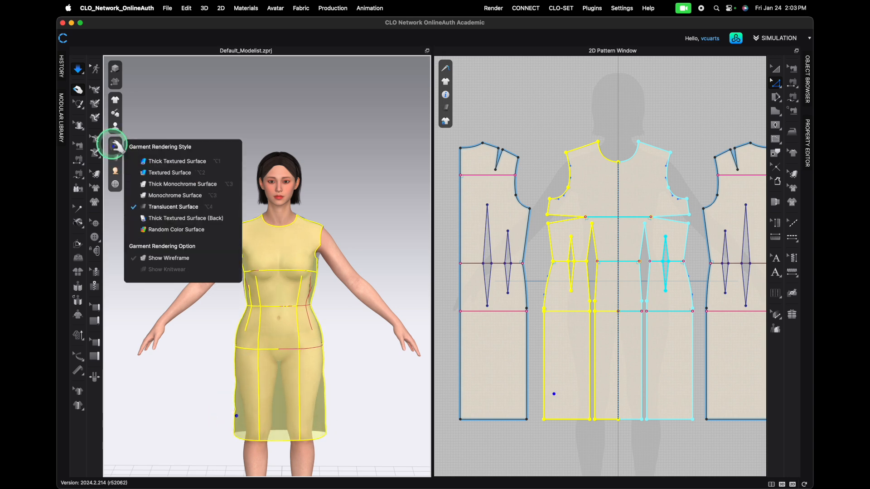
click(164, 231)
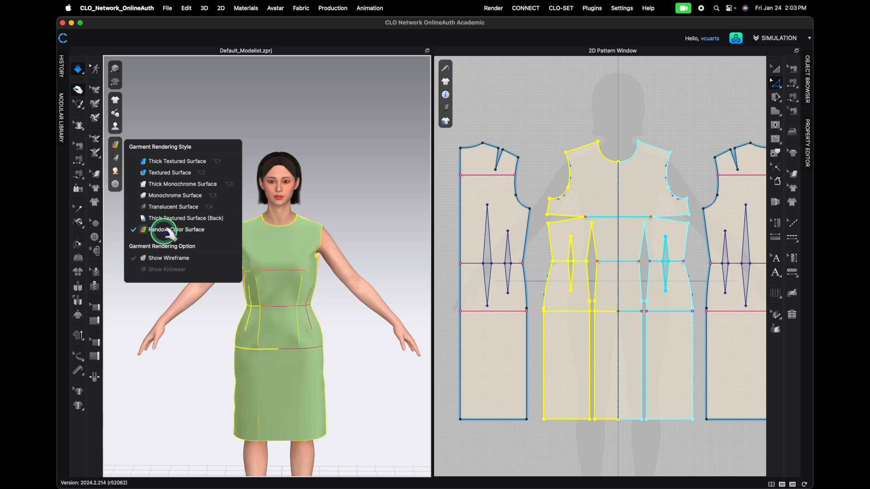
right_drag(184, 354, 228, 338)
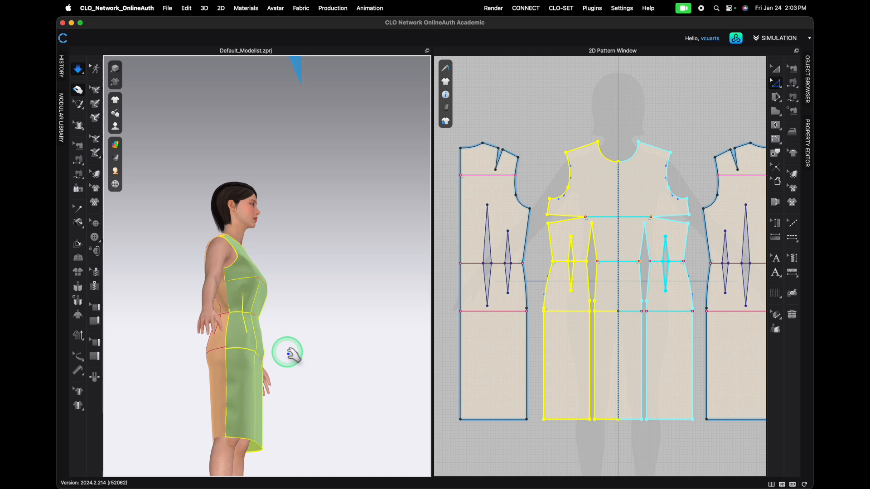
right_drag(243, 300, 249, 336)
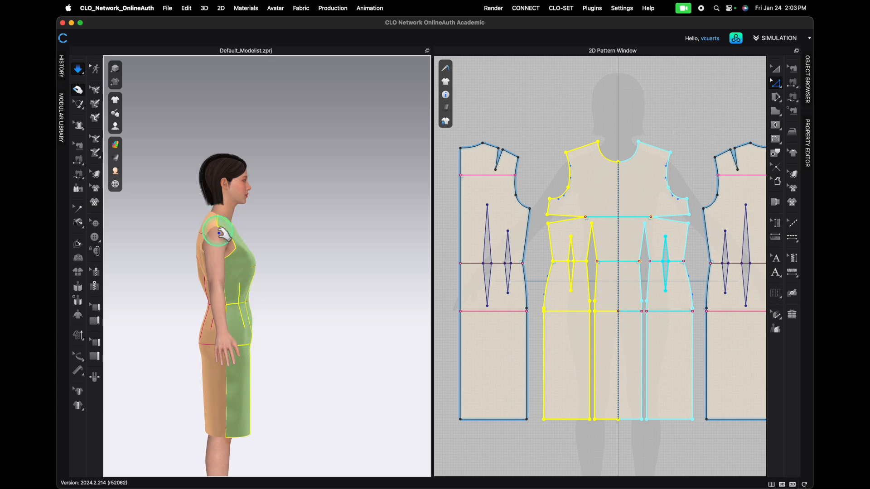
right_drag(218, 275, 204, 249)
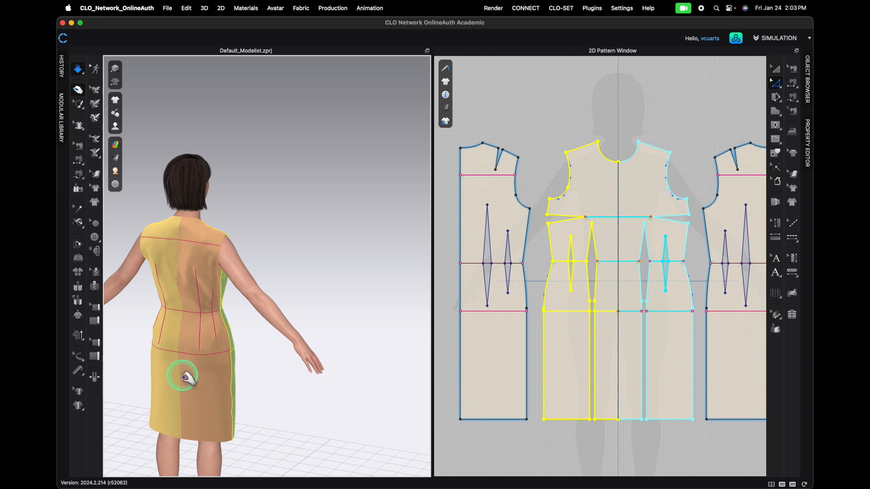
right_drag(200, 252, 240, 256)
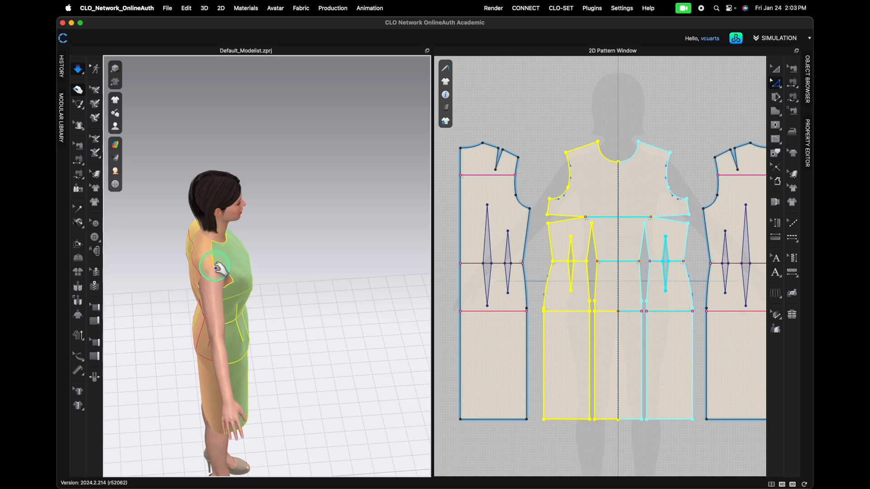
- Examine the draped dress's shoulder, side seam and hem fit from the side, front and back
scroll(218, 271, up, 3)
right_drag(185, 294, 162, 292)
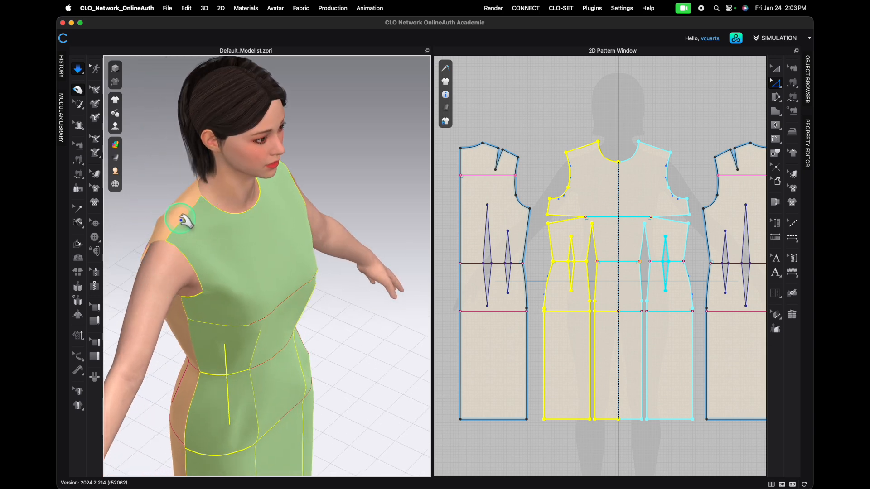
right_drag(231, 239, 258, 210)
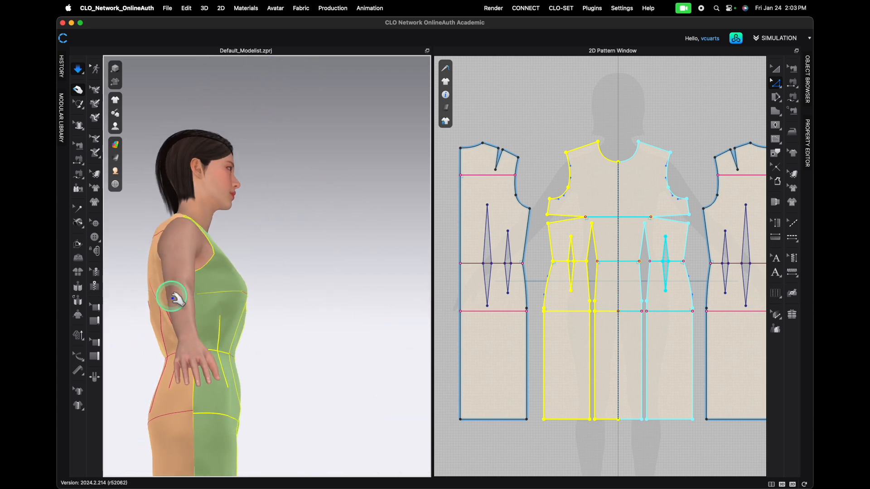
scroll(176, 299, down, 3)
right_drag(224, 335, 245, 304)
scroll(277, 318, down, 3)
mouse_move(257, 333)
right_down()
mouse_move(291, 336)
mouse_move(261, 348)
mouse_move(266, 334)
right_up()
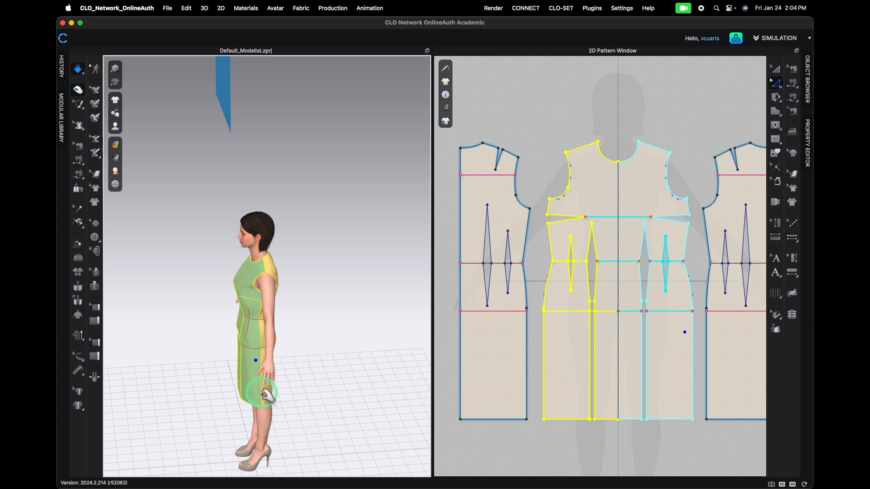
right_drag(209, 384, 274, 351)
scroll(231, 363, down, 3)
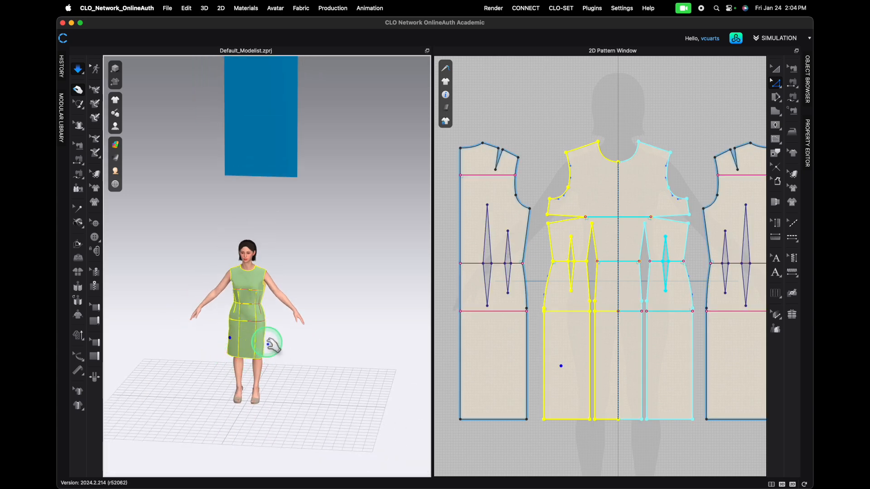
scroll(275, 352, up, 4)
middle_drag(280, 365, 325, 252)
right_drag(354, 301, 277, 297)
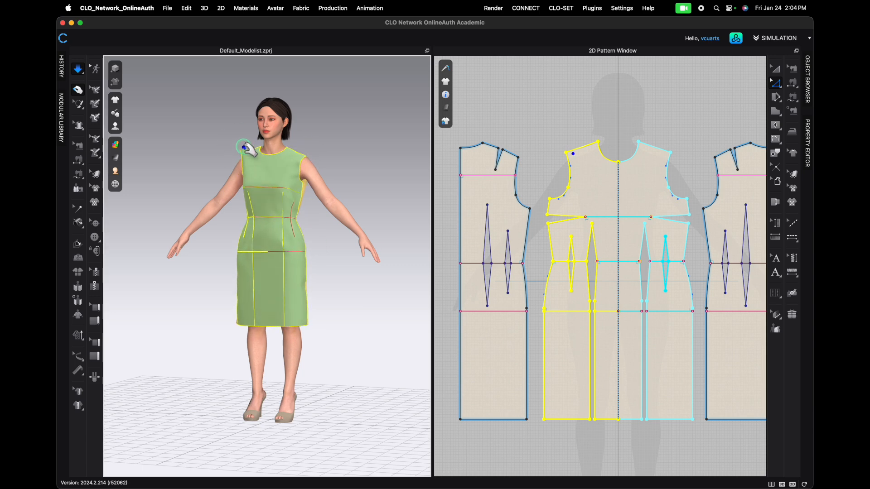
right_drag(306, 330, 362, 322)
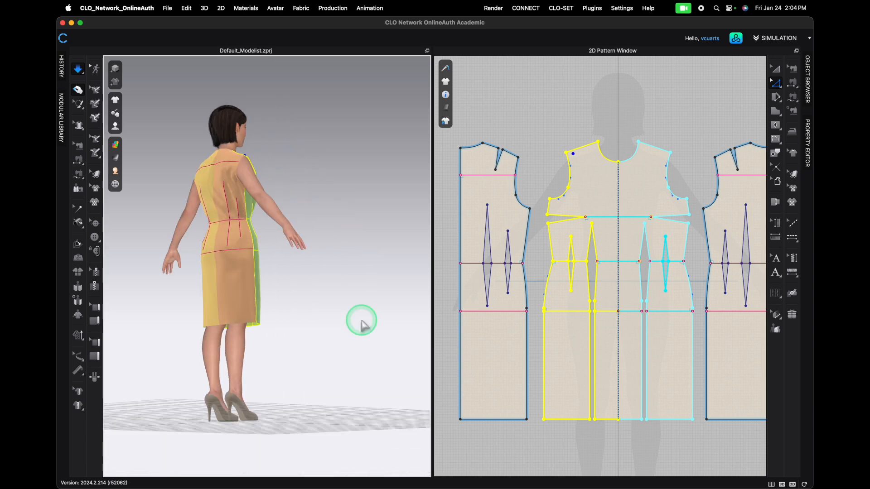
- Select the back dress panels on the avatar to check which pattern pieces they correspond to
click(222, 319)
click(257, 318)
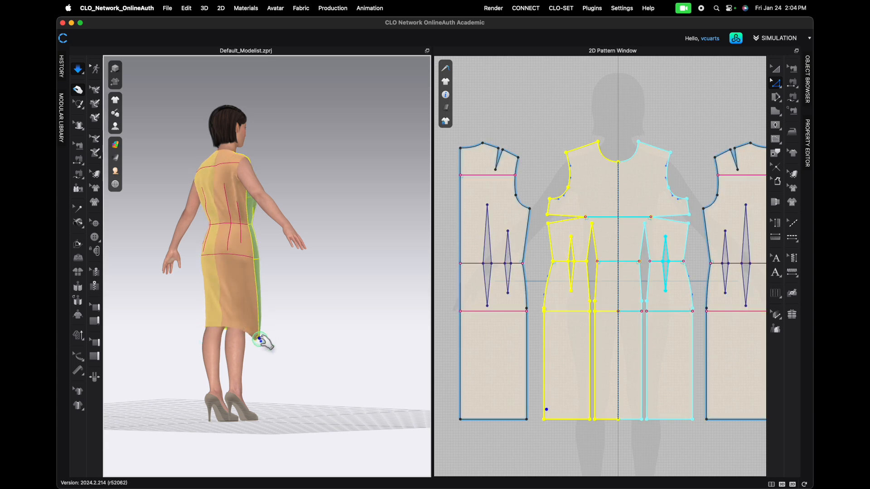
right_drag(219, 334, 230, 334)
click(216, 322)
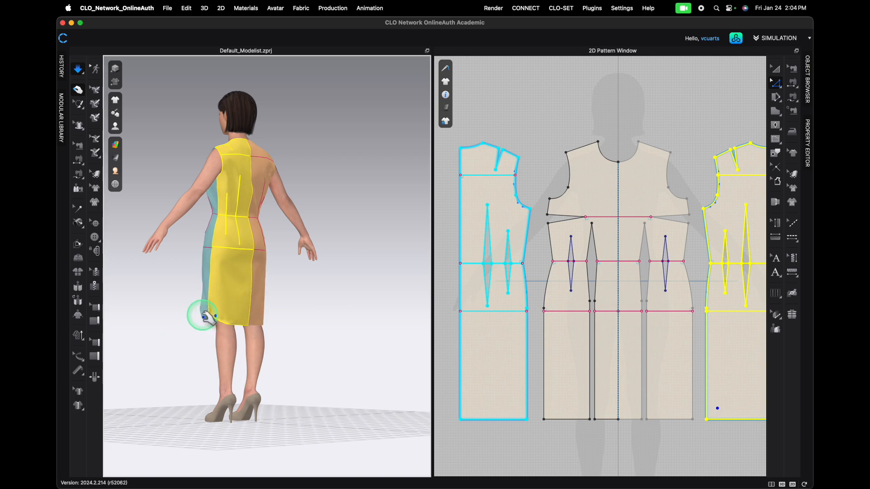
click(204, 317)
right_drag(194, 346, 248, 369)
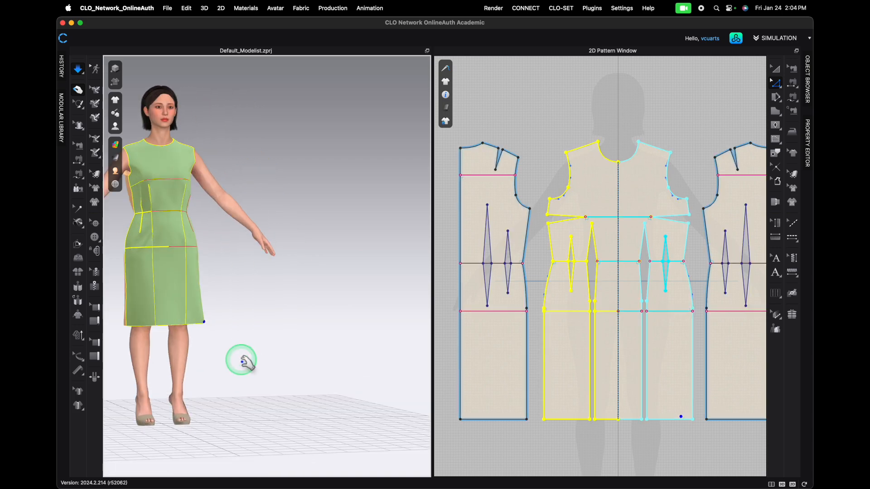